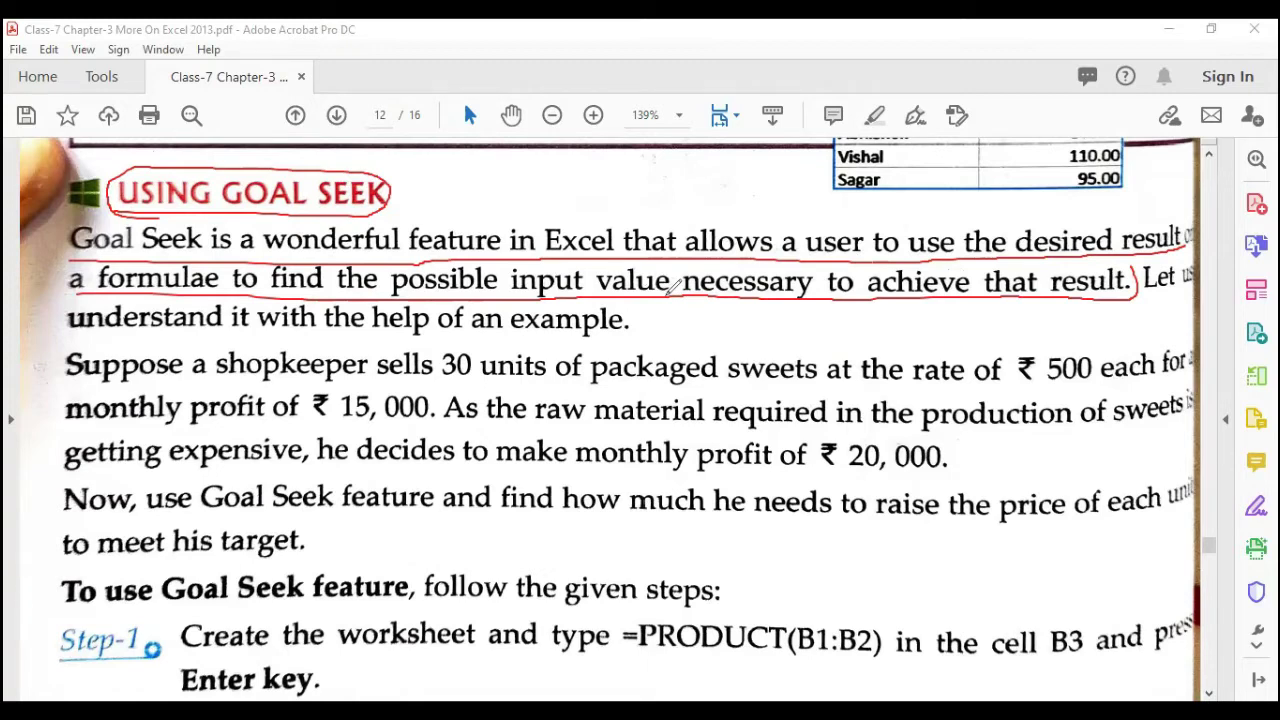
- Underline the shopkeeper example from "understand it with the help of an example" to the ₹ 20,000 monthly profit and tick that target
mouse_move(62, 332)
left_mouse_down()
mouse_move(660, 320)
mouse_move(622, 280)
left_mouse_up()
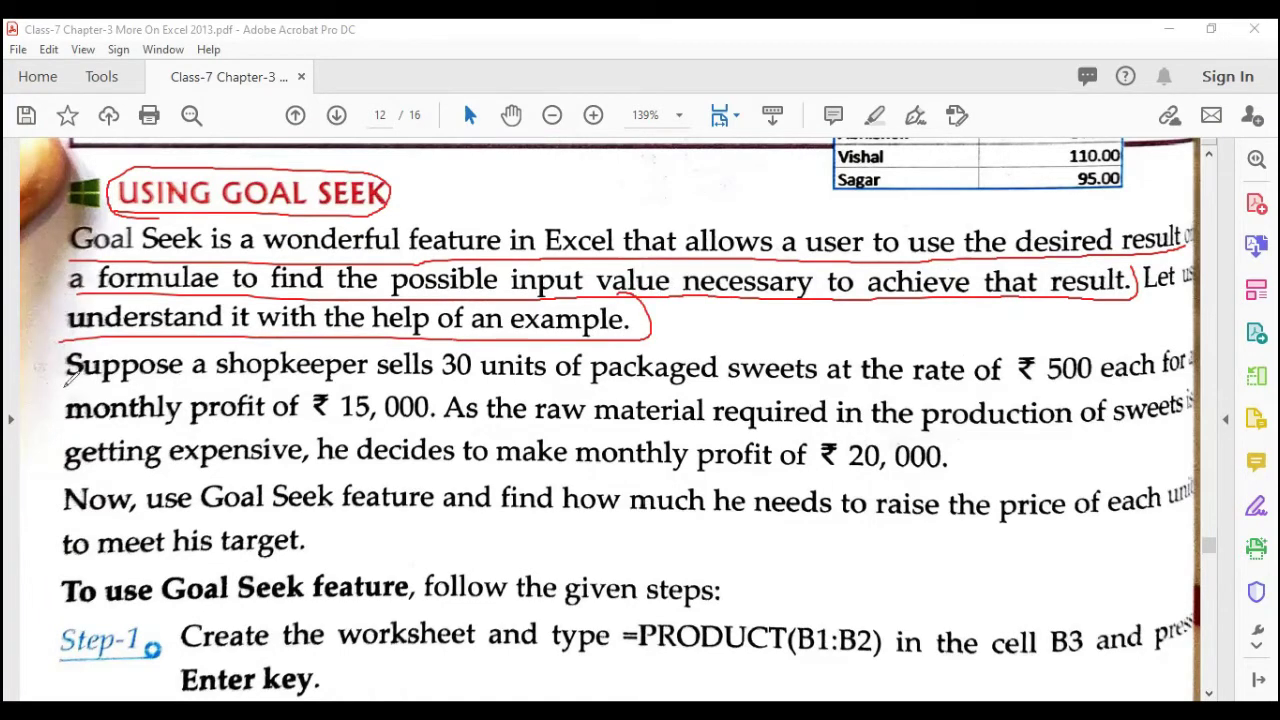
mouse_move(66, 378)
left_mouse_down()
mouse_move(1140, 374)
mouse_move(1190, 358)
left_mouse_up()
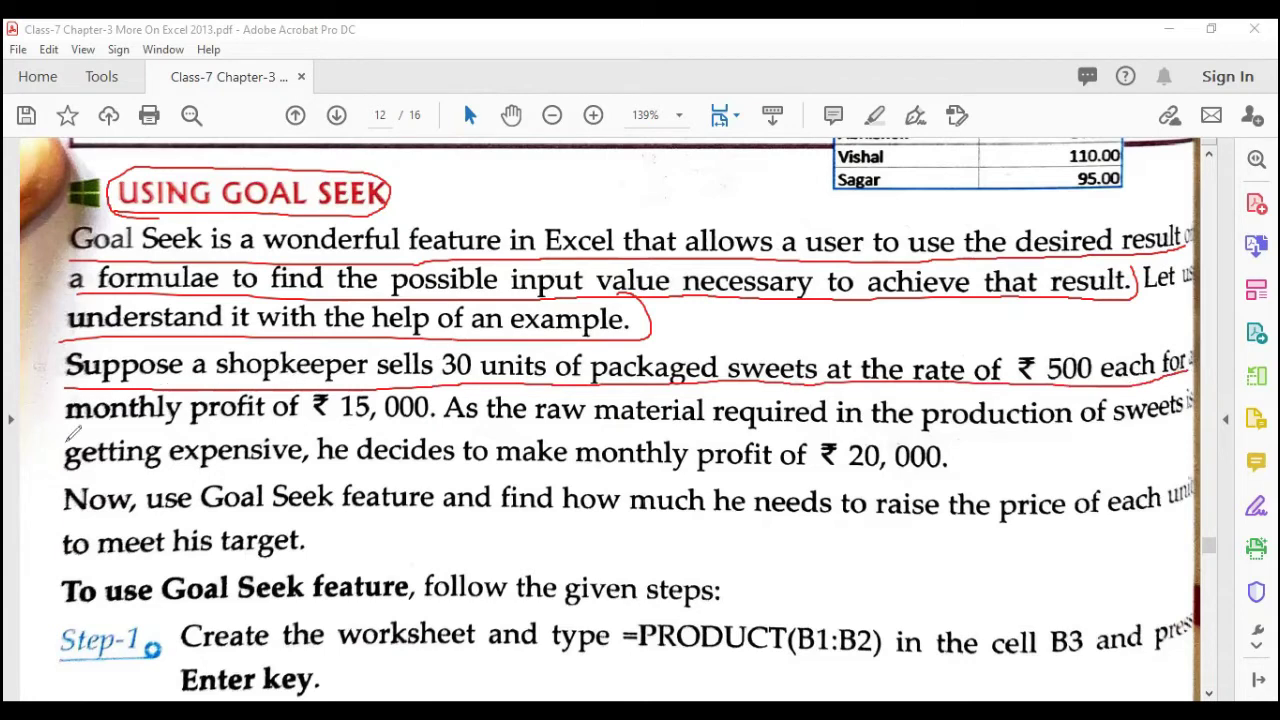
mouse_move(62, 432)
left_mouse_down()
mouse_move(396, 430)
mouse_move(436, 418)
mouse_move(440, 372)
left_mouse_up()
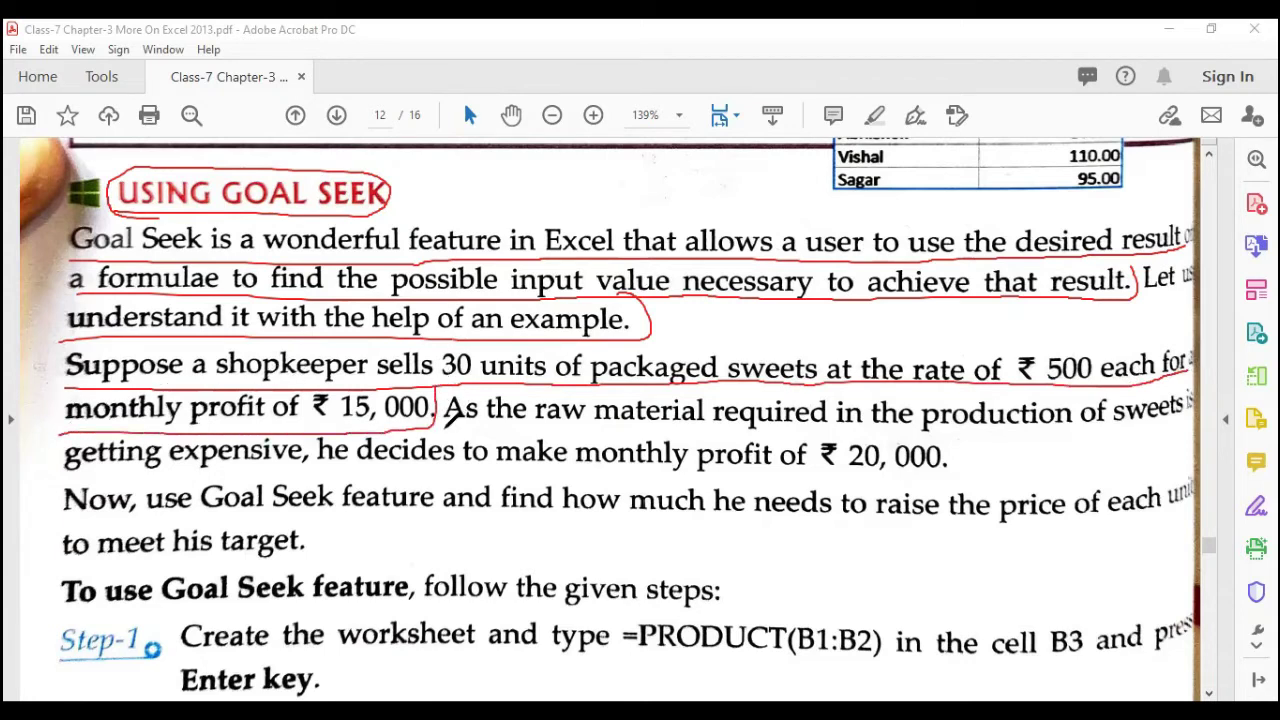
left_click_drag(438, 430, 716, 428)
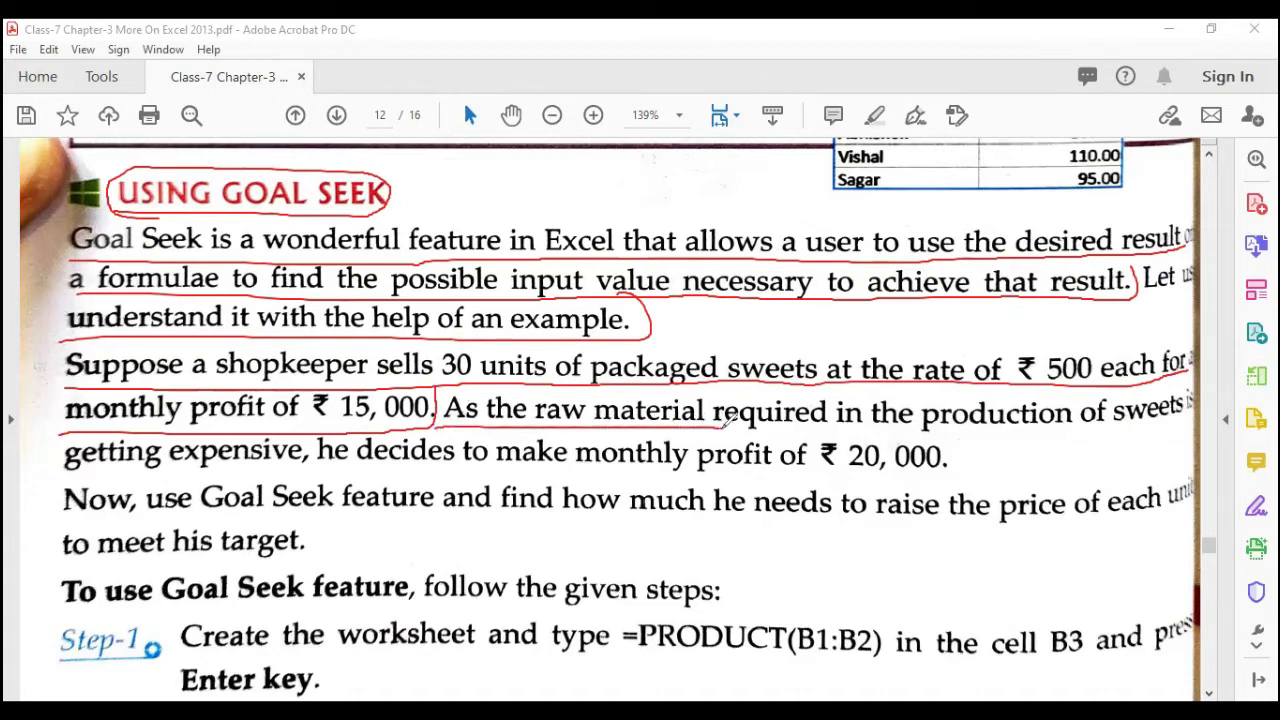
mouse_move(720, 426)
left_mouse_down()
mouse_move(1016, 434)
mouse_move(1116, 428)
mouse_move(1152, 406)
left_mouse_up()
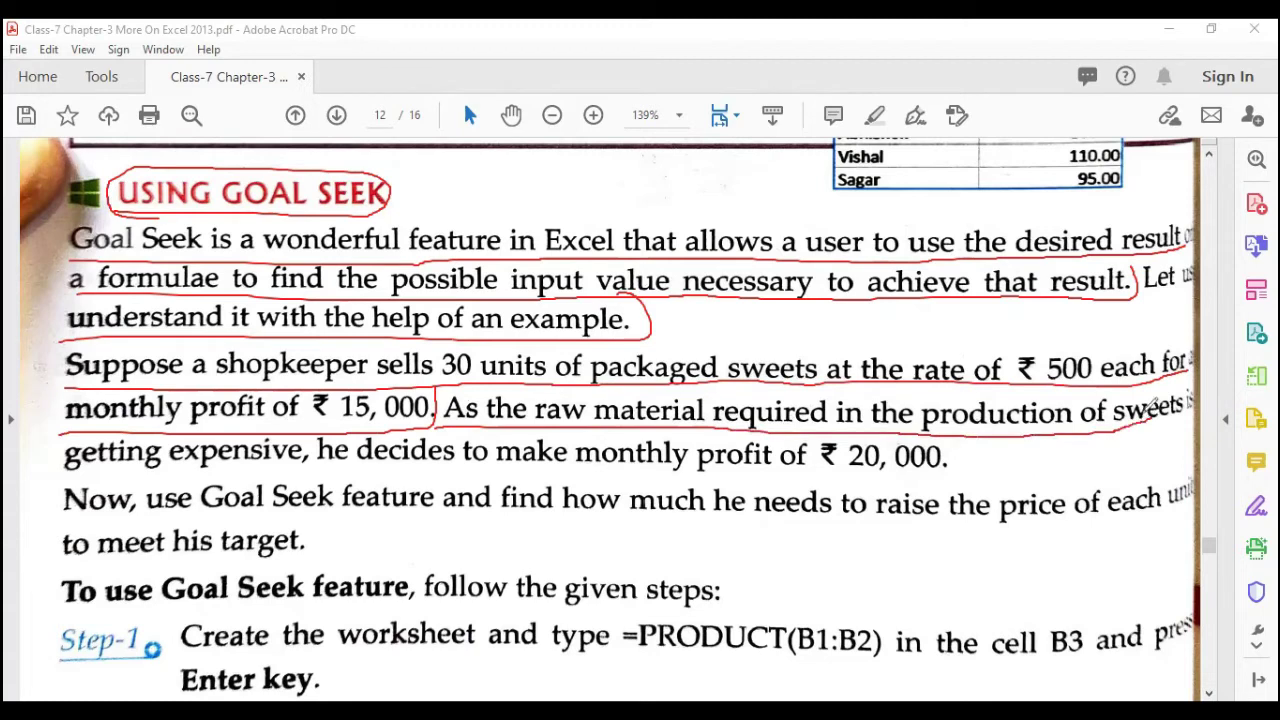
mouse_move(62, 466)
left_mouse_down()
mouse_move(304, 462)
mouse_move(299, 438)
mouse_move(614, 466)
mouse_move(952, 468)
mouse_move(955, 440)
left_mouse_up()
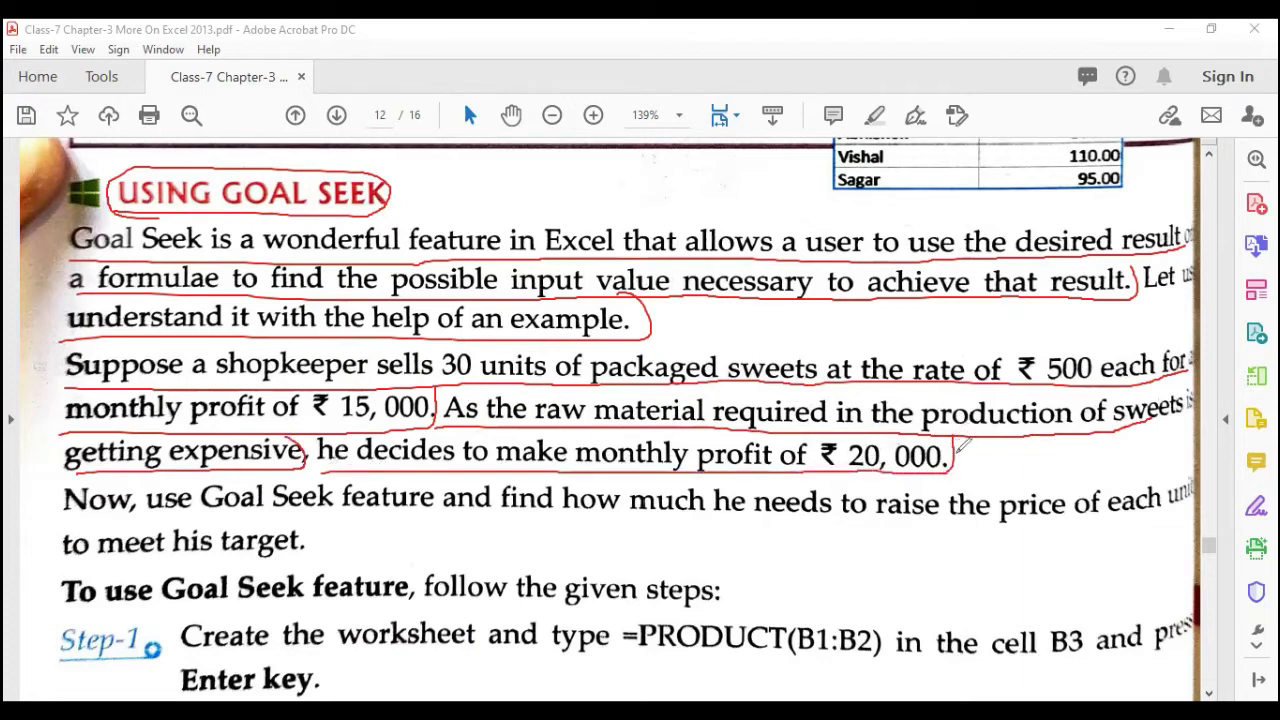
left_click_drag(956, 461, 1008, 428)
- Underline the Goal Seek question, circle "to meet his target" and "₹ 500", re-tick the ₹ 20,000 profit, and clear all pen marks
left_click_drag(63, 512, 1175, 512)
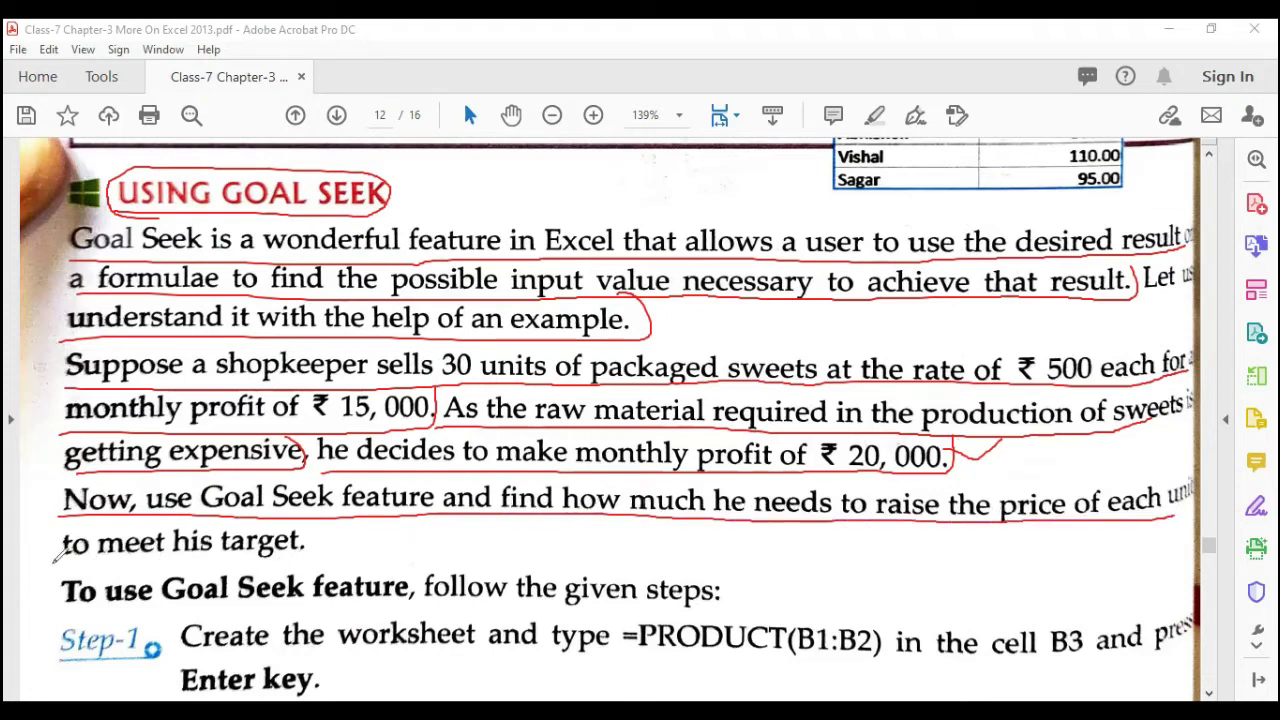
mouse_move(55, 560)
left_mouse_down()
mouse_move(335, 548)
mouse_move(330, 516)
mouse_move(232, 506)
mouse_move(37, 532)
mouse_move(118, 566)
mouse_move(308, 566)
mouse_move(312, 512)
mouse_move(152, 488)
mouse_move(50, 525)
mouse_move(120, 565)
mouse_move(348, 553)
left_mouse_up()
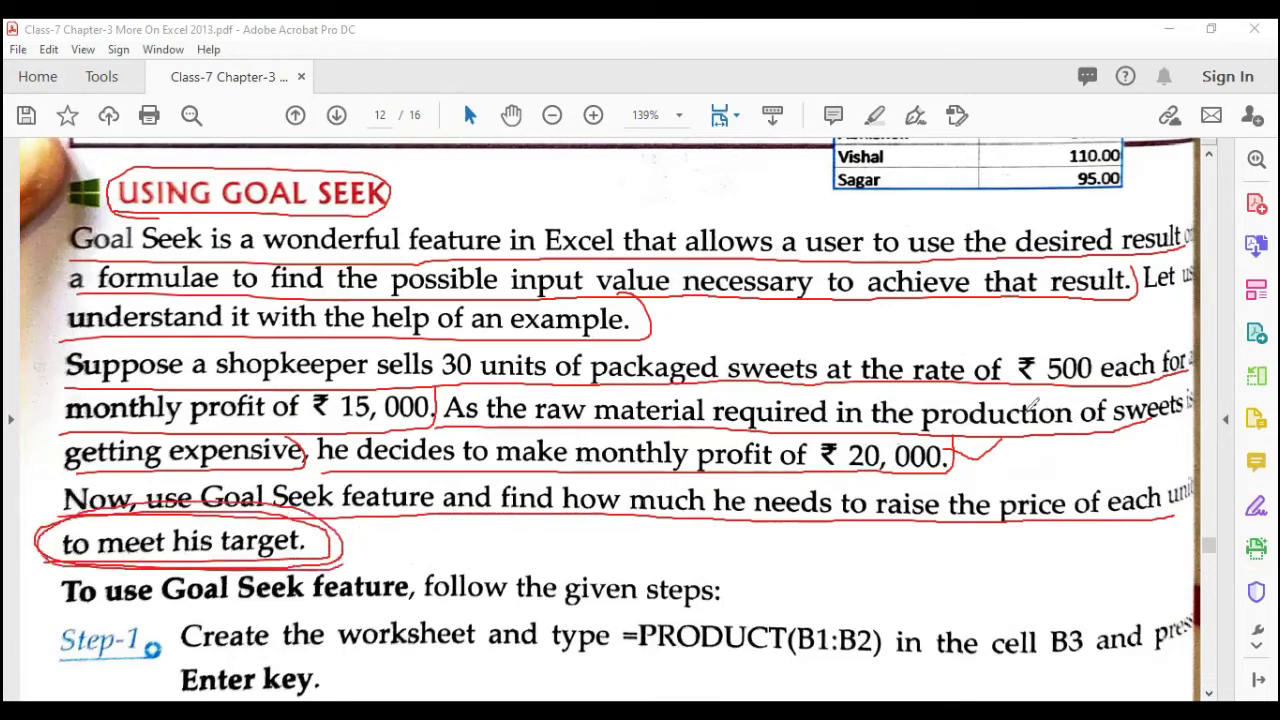
mouse_move(1084, 340)
left_mouse_down()
mouse_move(1022, 338)
mouse_move(1016, 372)
mouse_move(1068, 392)
mouse_move(1118, 360)
mouse_move(1058, 336)
mouse_move(1002, 355)
mouse_move(1061, 391)
mouse_move(1112, 372)
mouse_move(1088, 328)
mouse_move(1008, 345)
mouse_move(1062, 386)
left_mouse_up()
left_click_drag(956, 452, 1015, 433)
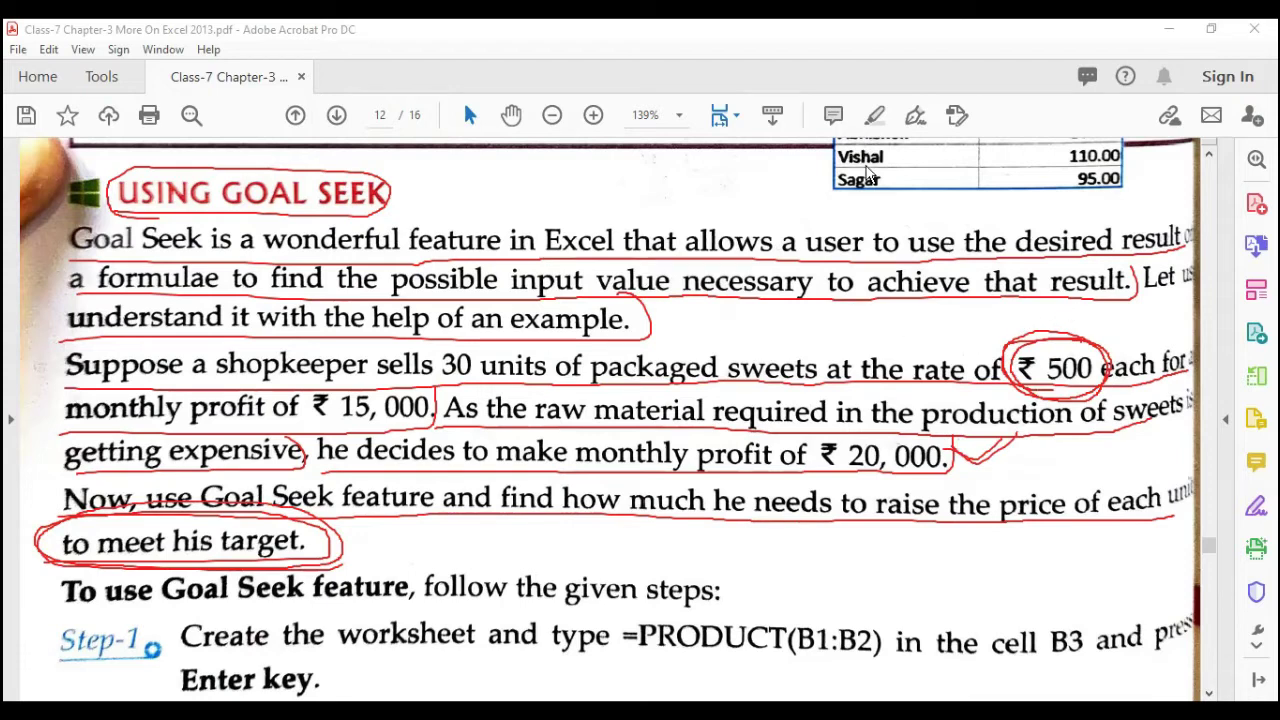
key("Escape")
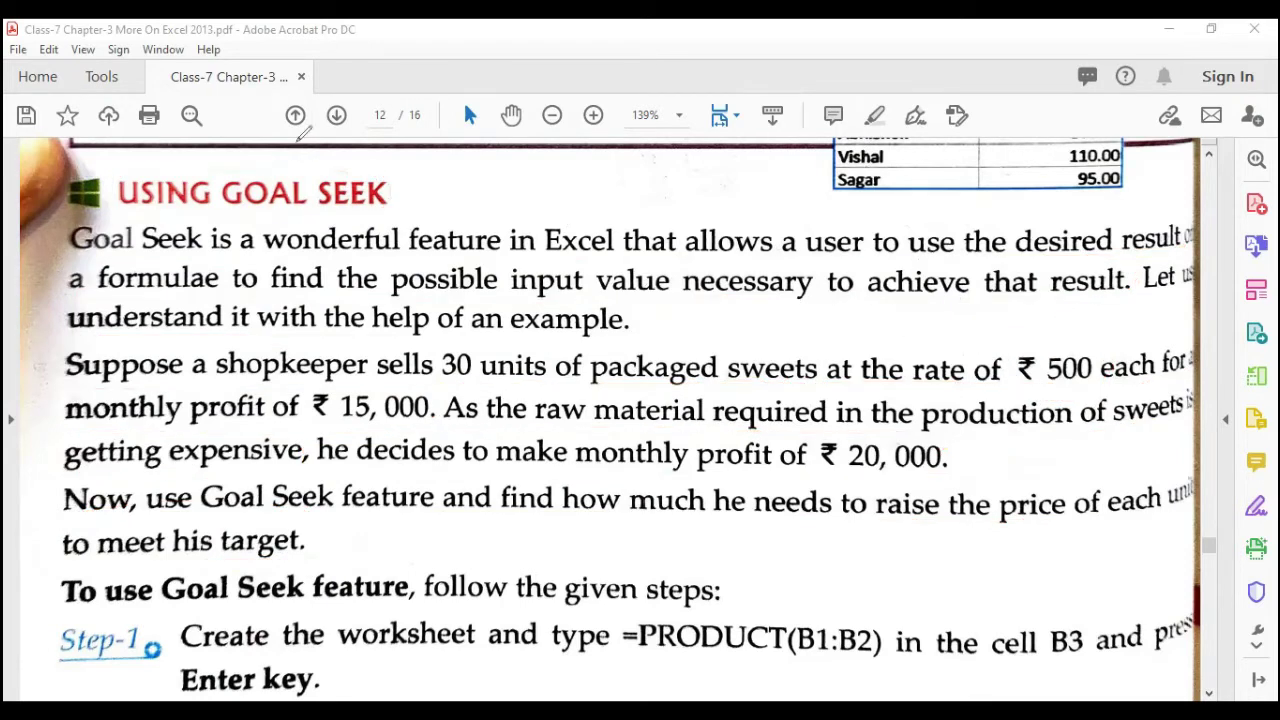
- Underline the "To use Goal Seek feature" line and the Step-1 and Step-2 instructions, marking both step labels and the B1:B2 range
scroll(488, 398, "down", 5)
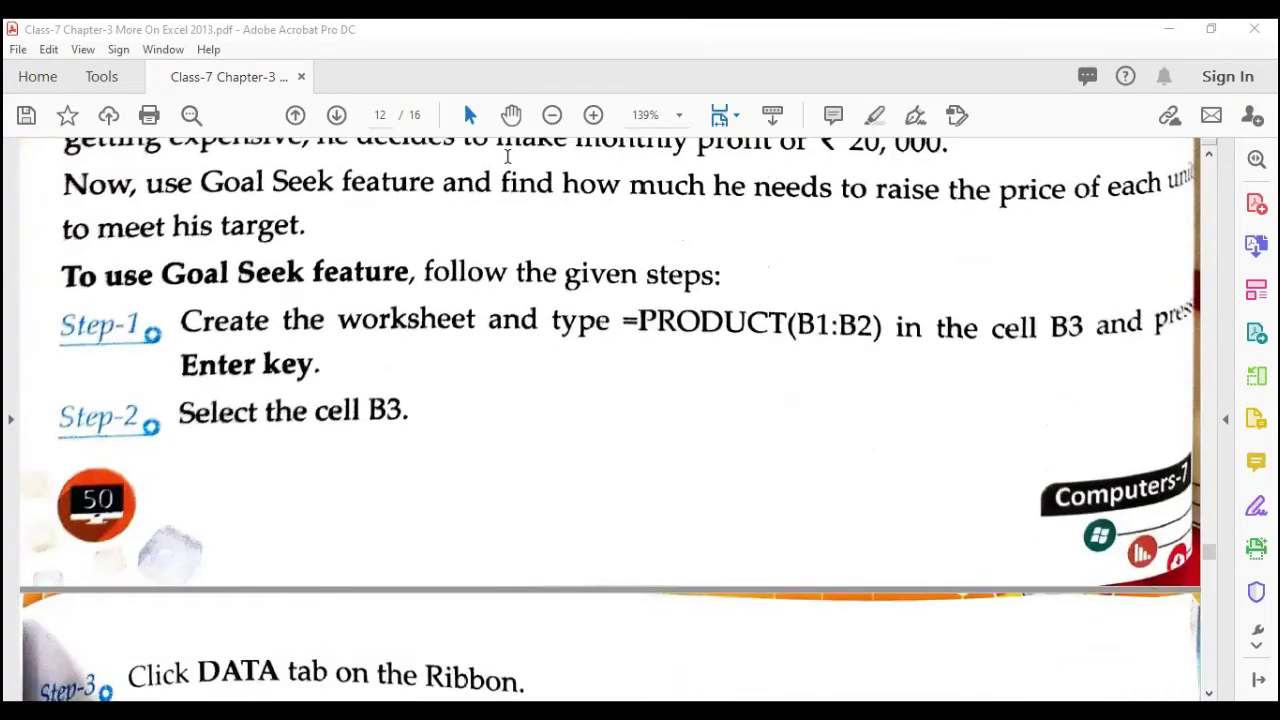
left_click_drag(58, 288, 730, 280)
mouse_move(62, 348)
left_mouse_down()
mouse_move(158, 313)
mouse_move(350, 339)
mouse_move(1126, 341)
mouse_move(1188, 330)
left_mouse_up()
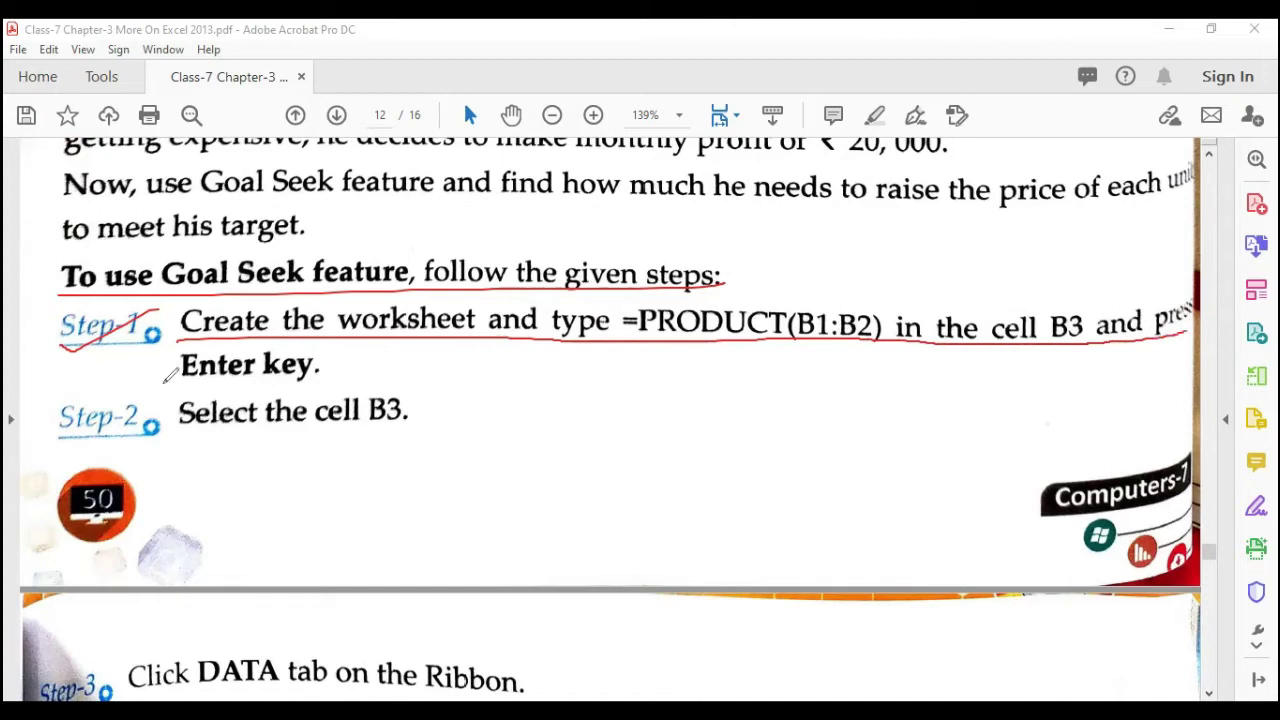
left_click_drag(210, 382, 365, 381)
left_click_drag(70, 404, 212, 392)
left_click_drag(180, 446, 450, 441)
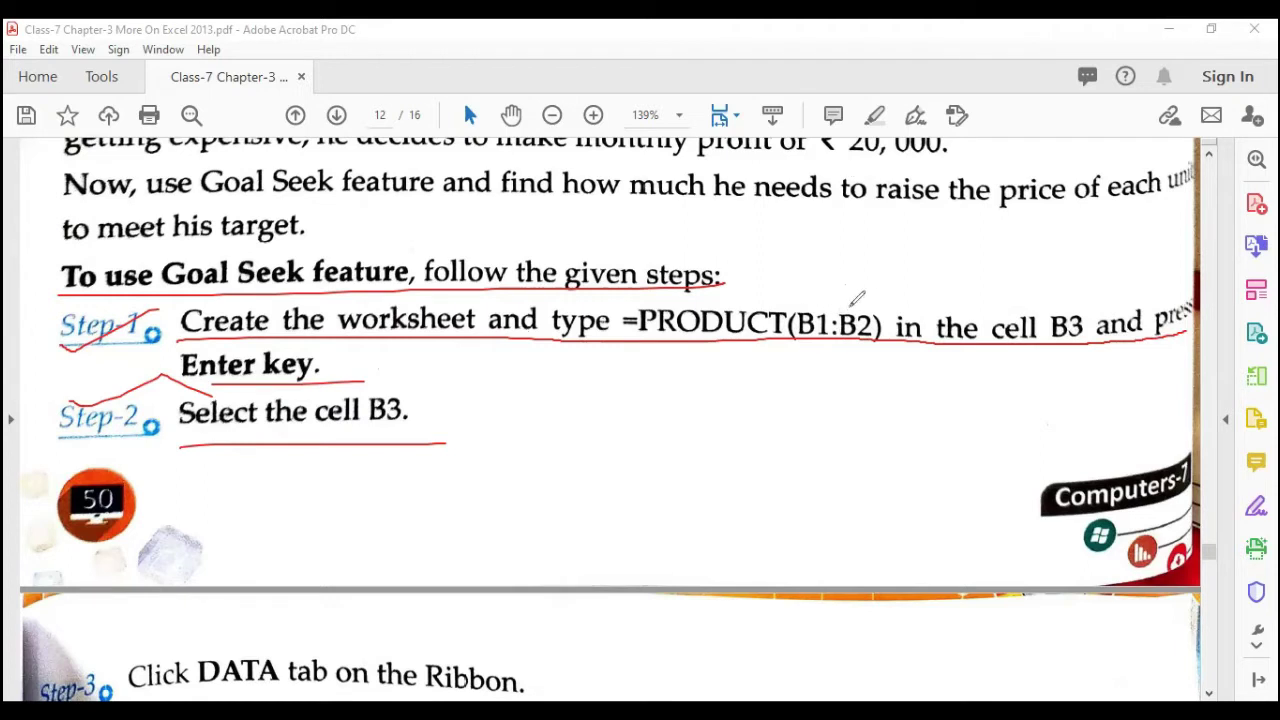
left_click_drag(820, 314, 850, 306)
- Circle the DATA tab, What-If Analysis and Goal Seek option in the page 13 worksheet figure, and clear all pen marks
scroll(645, 385, "down", 8)
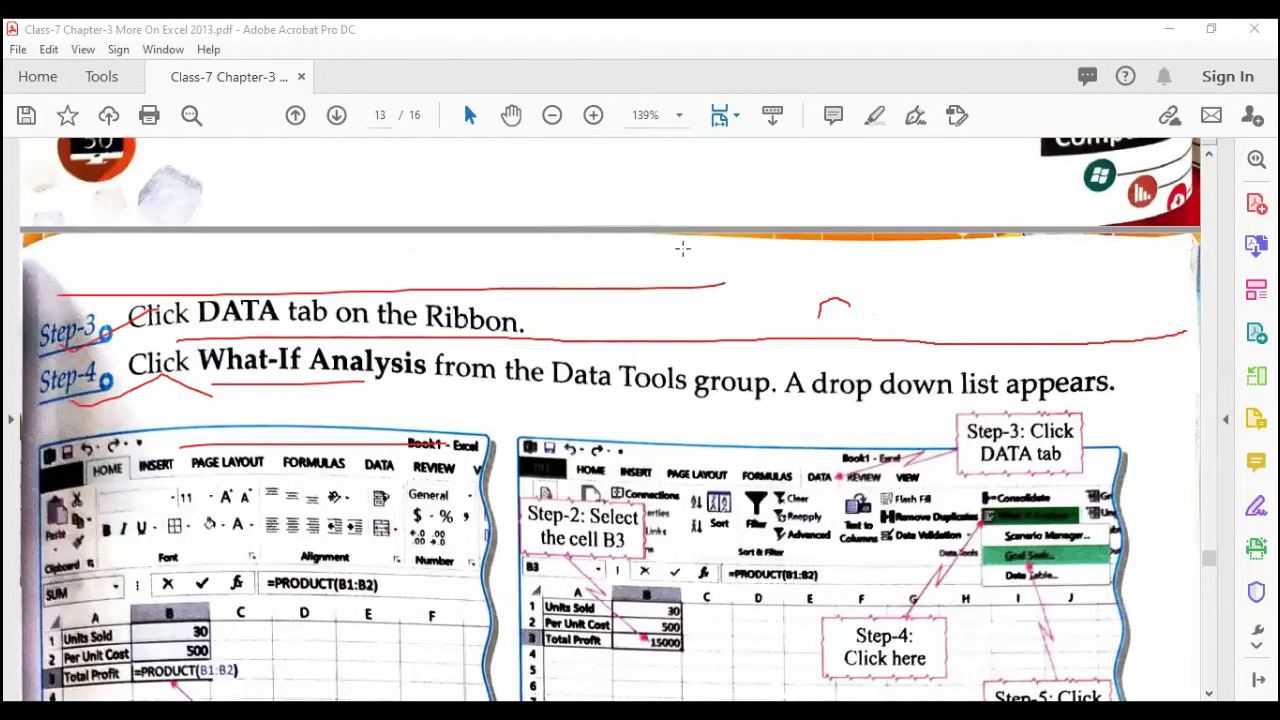
scroll(167, 326, "down", 2)
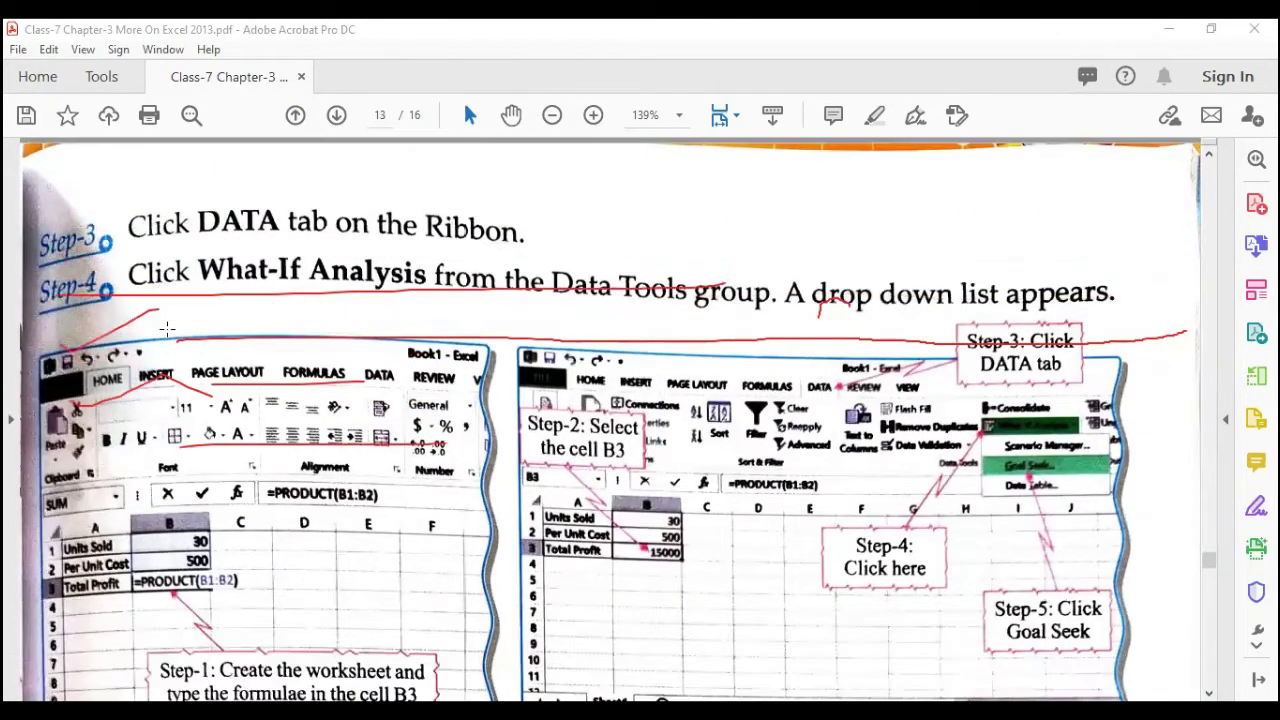
scroll(166, 304, "up", 1)
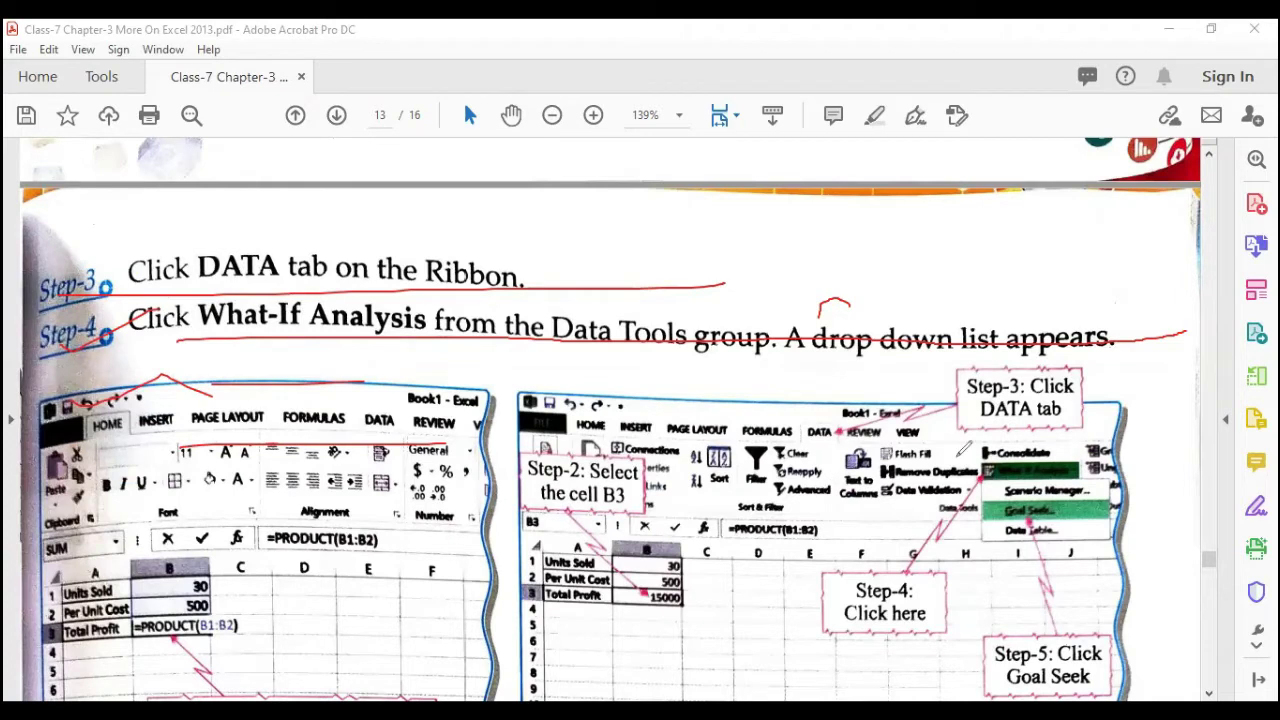
mouse_move(838, 410)
left_mouse_down()
mouse_move(840, 440)
mouse_move(812, 412)
left_mouse_up()
mouse_move(1072, 454)
left_mouse_down()
mouse_move(966, 466)
mouse_move(1086, 477)
mouse_move(1066, 441)
mouse_move(1070, 492)
mouse_move(988, 490)
mouse_move(1050, 520)
mouse_move(1066, 486)
left_mouse_up()
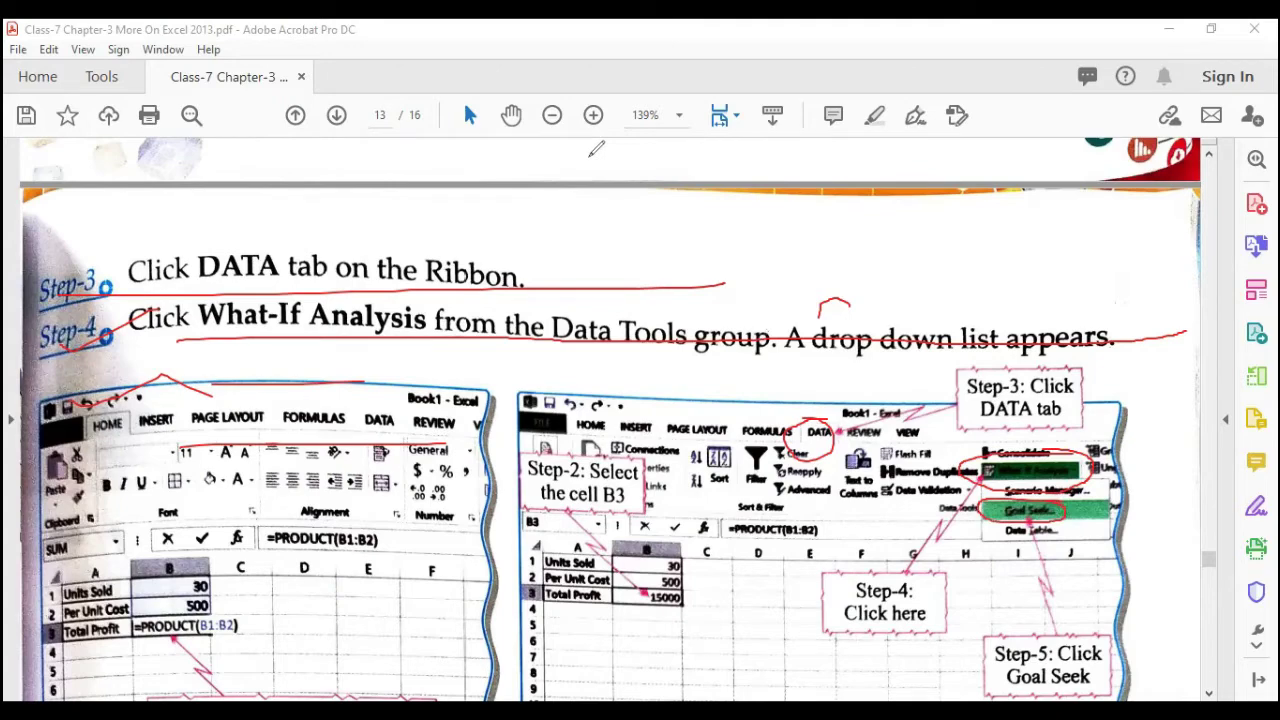
key("e")
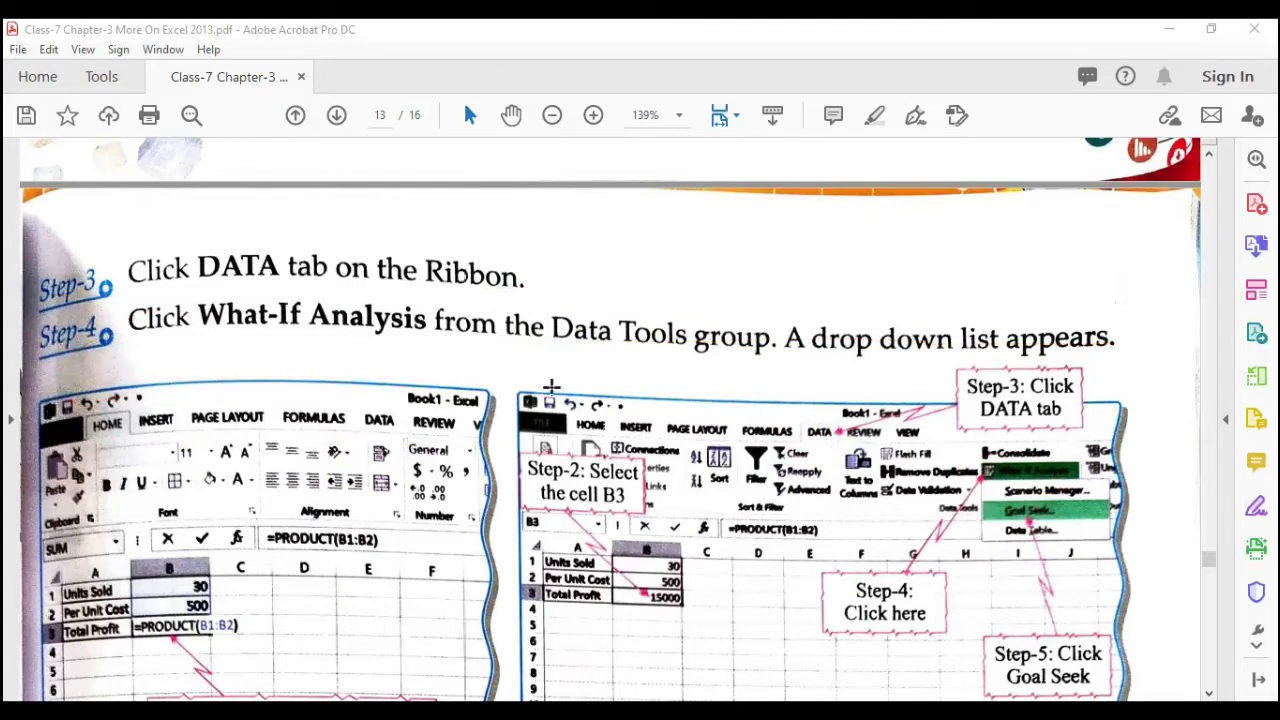
- Circle the Step-5 instruction about selecting the Goal Seek option and clear the pen mark
scroll(548, 380, "down", 8)
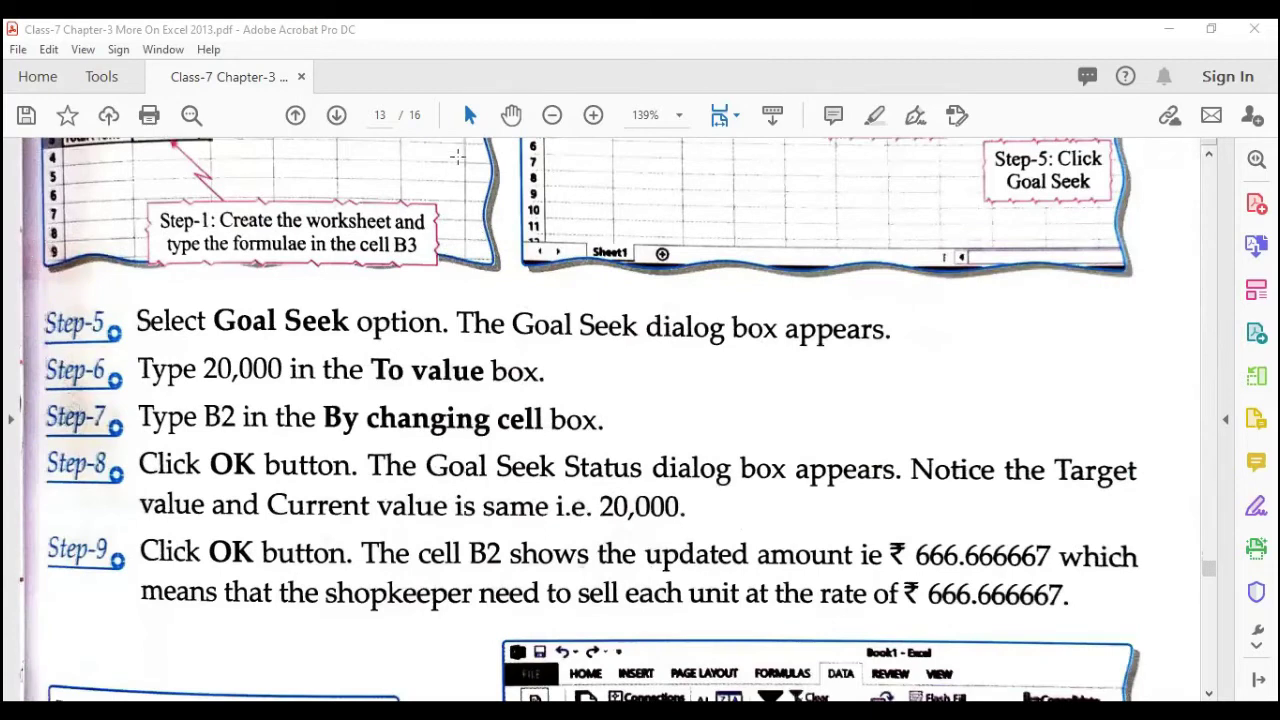
mouse_move(138, 342)
left_mouse_down()
mouse_move(920, 334)
mouse_move(772, 293)
mouse_move(139, 290)
mouse_move(57, 318)
mouse_move(118, 334)
left_mouse_up()
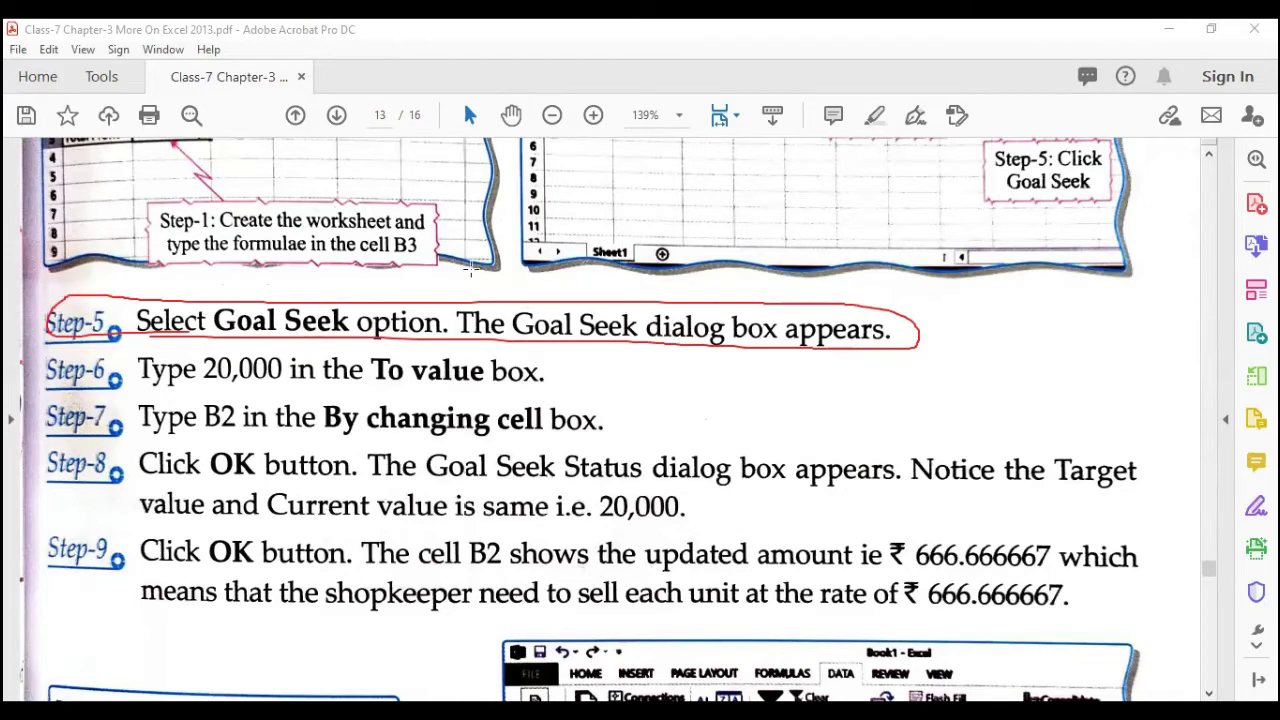
scroll(605, 465, "down", 5)
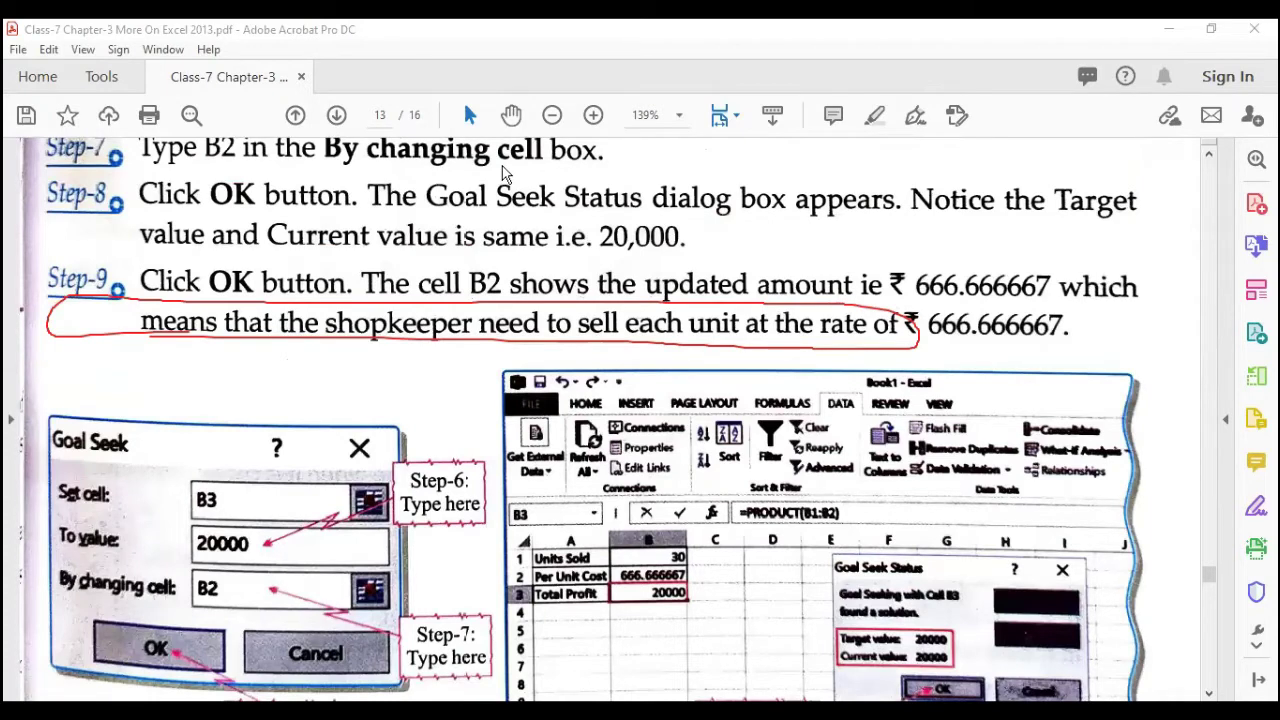
key("e")
- Circle the Goal Seek dialog figure, its B3 entry, the To value label with 20000, and the By changing cell label with B2
mouse_move(352, 392)
left_mouse_down()
mouse_move(145, 391)
mouse_move(25, 556)
mouse_move(128, 656)
mouse_move(360, 672)
mouse_move(466, 514)
mouse_move(392, 378)
mouse_move(357, 378)
left_mouse_up()
mouse_move(232, 468)
left_mouse_down()
mouse_move(186, 472)
mouse_move(218, 515)
mouse_move(215, 462)
left_mouse_up()
mouse_move(58, 545)
left_mouse_down()
mouse_move(148, 532)
mouse_move(90, 515)
mouse_move(50, 530)
mouse_move(52, 548)
left_mouse_up()
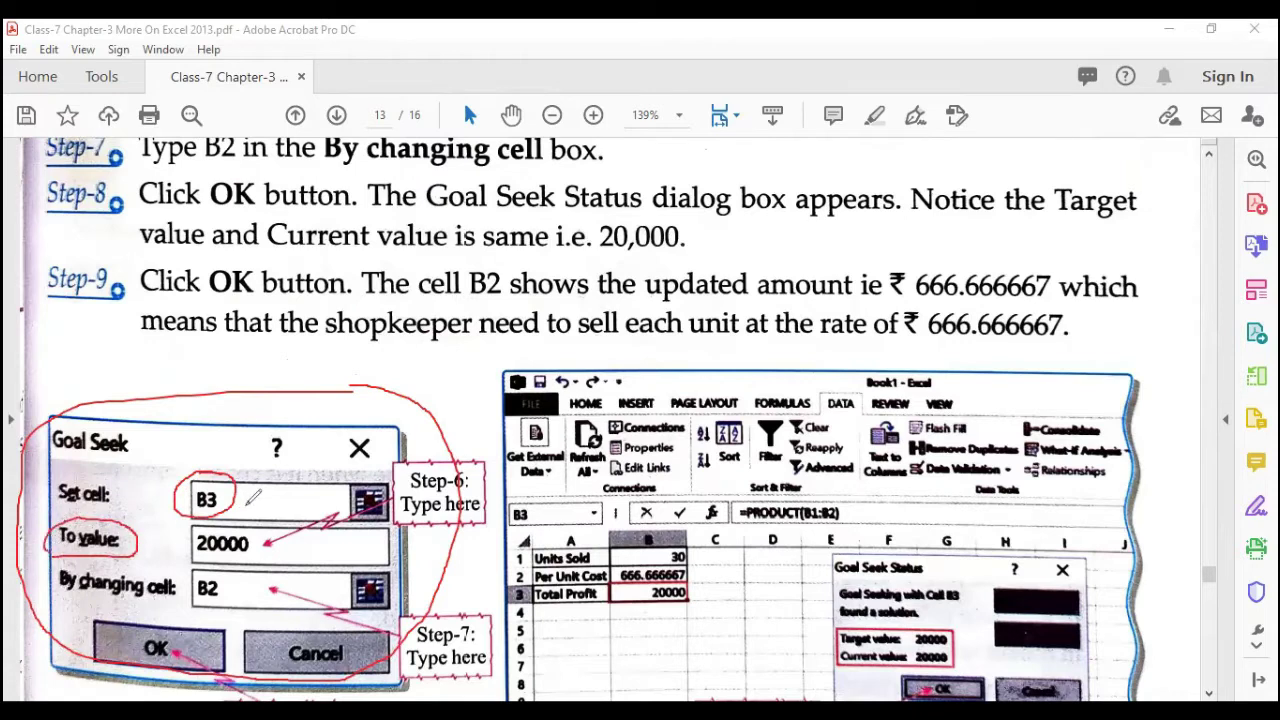
mouse_move(262, 520)
left_mouse_down()
mouse_move(176, 546)
mouse_move(272, 540)
mouse_move(232, 512)
left_mouse_up()
mouse_move(157, 566)
left_mouse_down()
mouse_move(66, 562)
mouse_move(92, 600)
mouse_move(184, 572)
mouse_move(176, 562)
mouse_move(186, 594)
mouse_move(270, 590)
mouse_move(248, 566)
left_mouse_up()
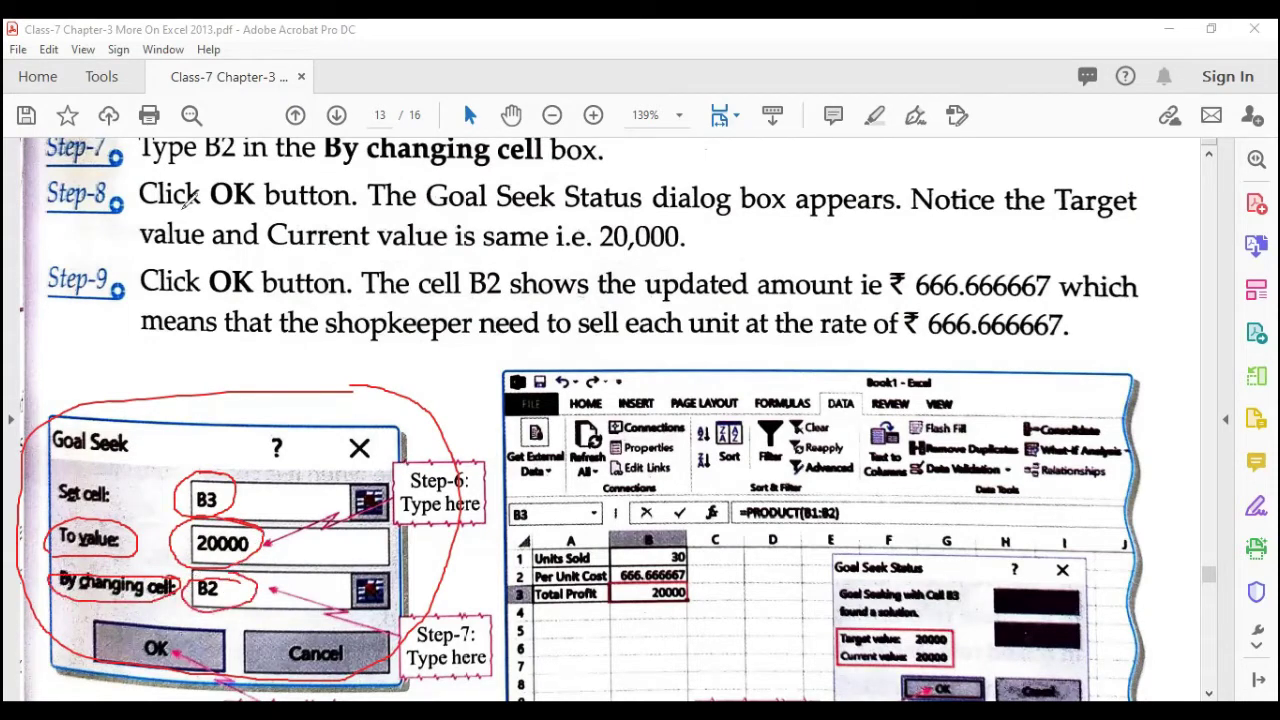
- Review Steps 5 to 9 and circle the 666.666667 unit price in the worksheet figure and in the Step-9 text
scroll(398, 372, "up", 4)
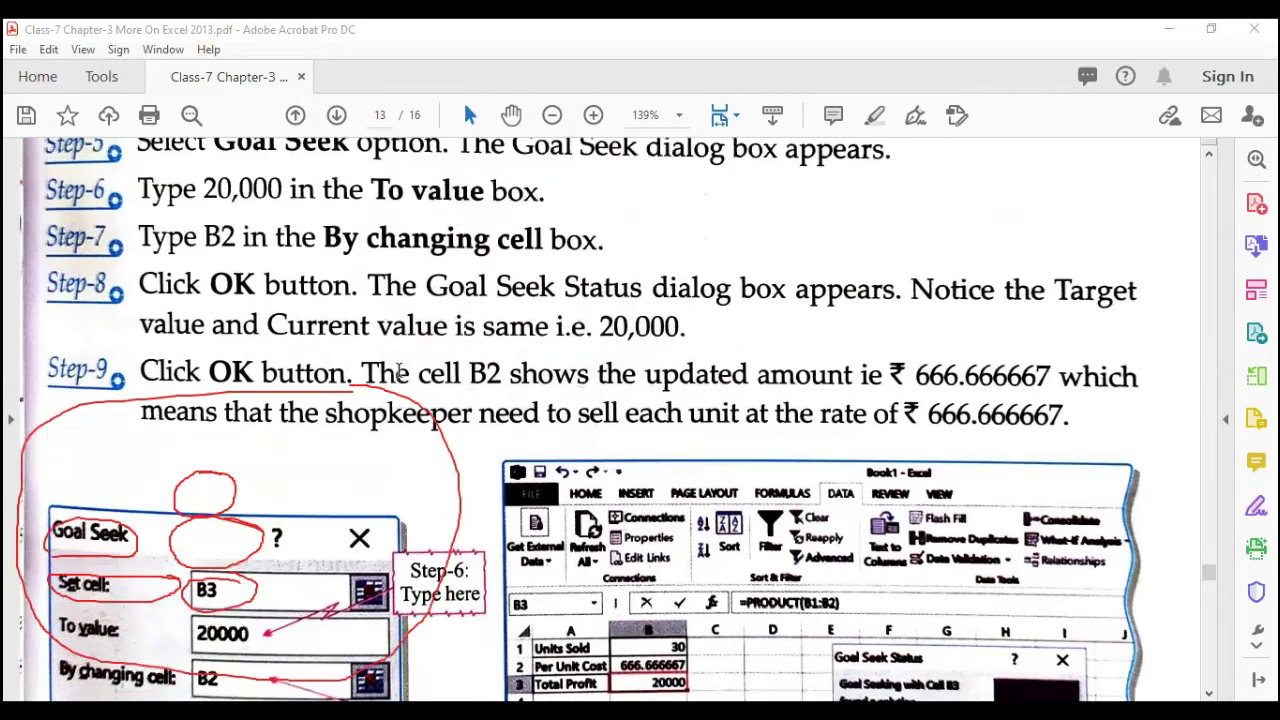
scroll(398, 372, "down", 1)
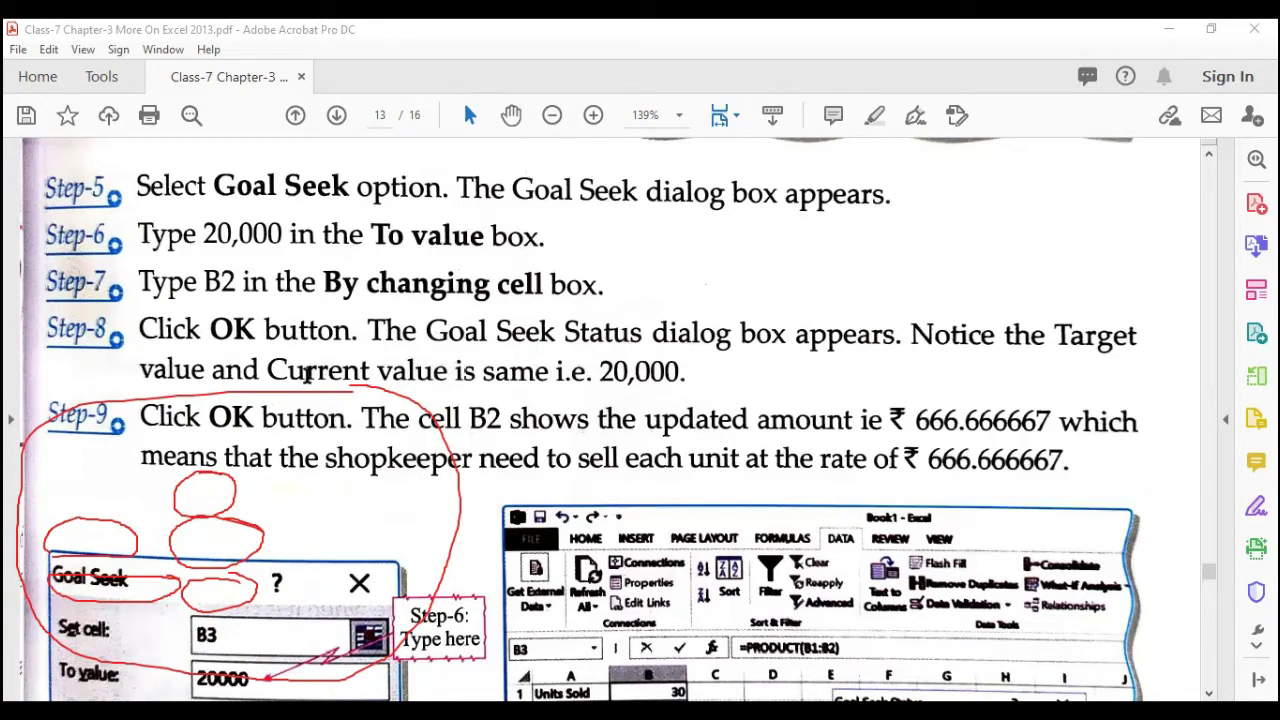
scroll(628, 372, "down", 3)
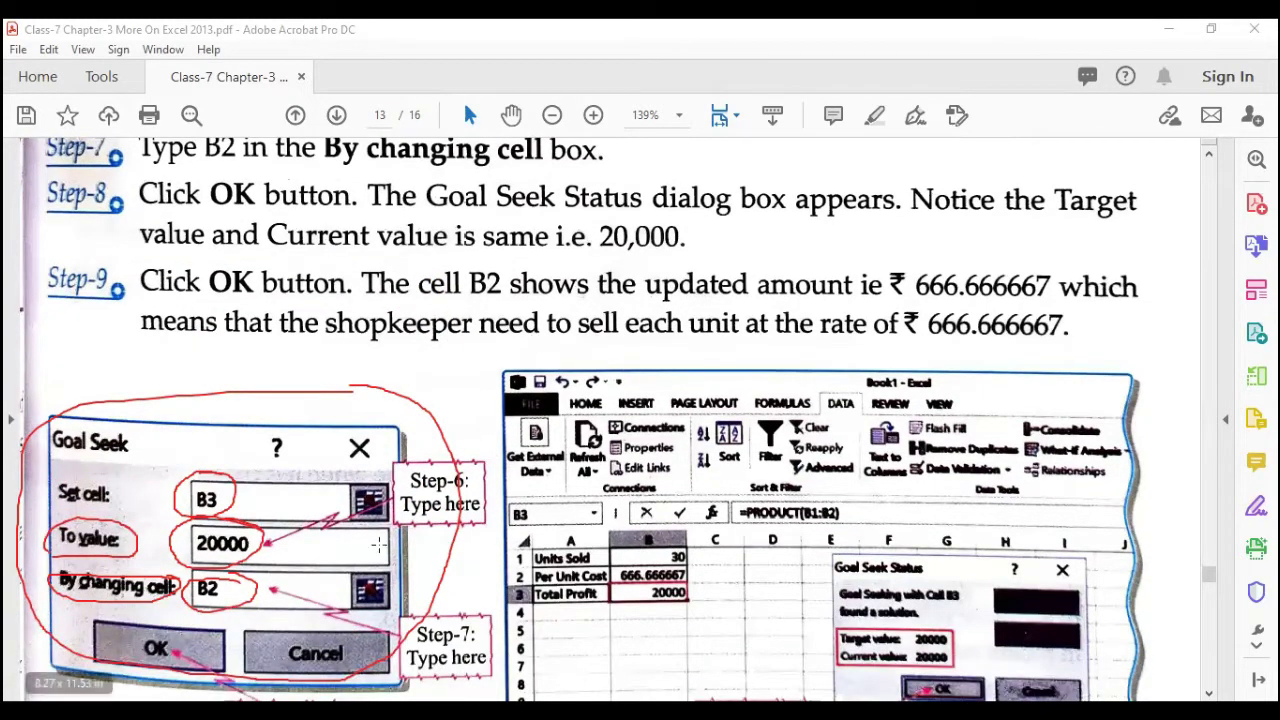
scroll(662, 433, "down", 1)
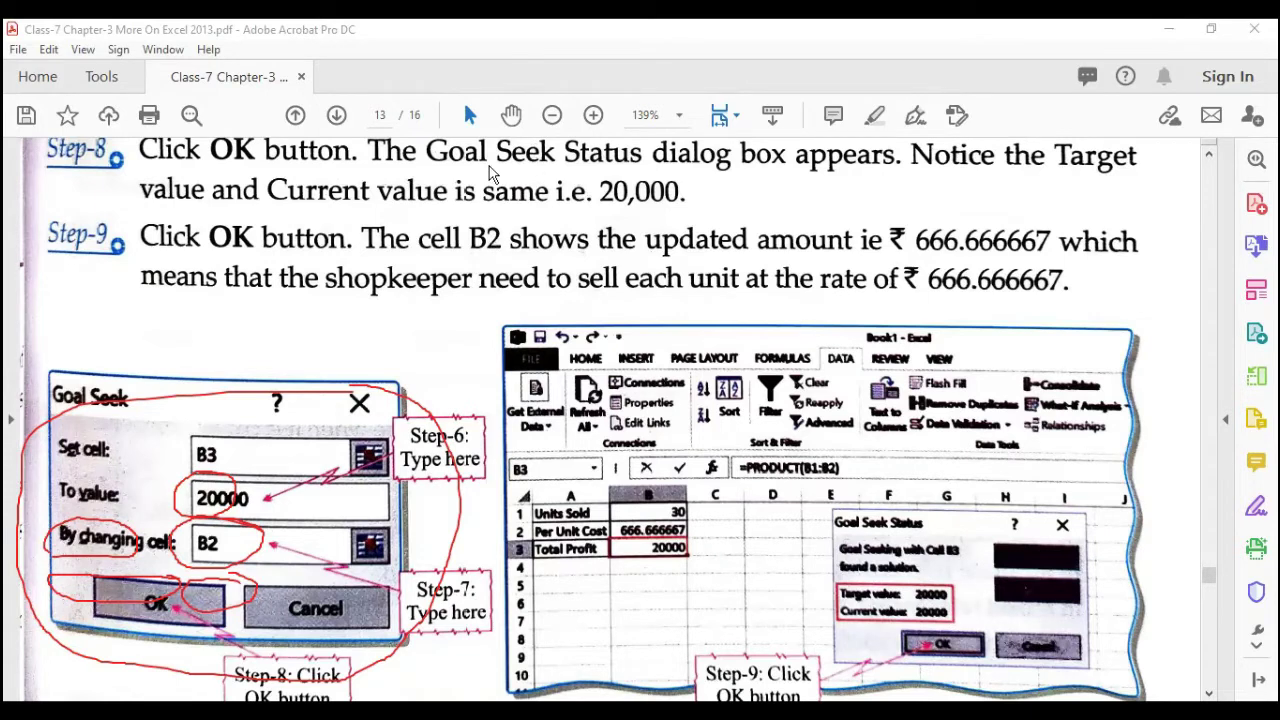
mouse_move(652, 512)
left_mouse_down()
mouse_move(696, 523)
mouse_move(670, 510)
mouse_move(620, 520)
mouse_move(690, 529)
mouse_move(690, 512)
left_mouse_up()
mouse_move(1068, 270)
left_mouse_down()
mouse_move(1020, 255)
mouse_move(900, 262)
mouse_move(905, 285)
mouse_move(1030, 302)
mouse_move(1080, 284)
mouse_move(1066, 262)
left_mouse_up()
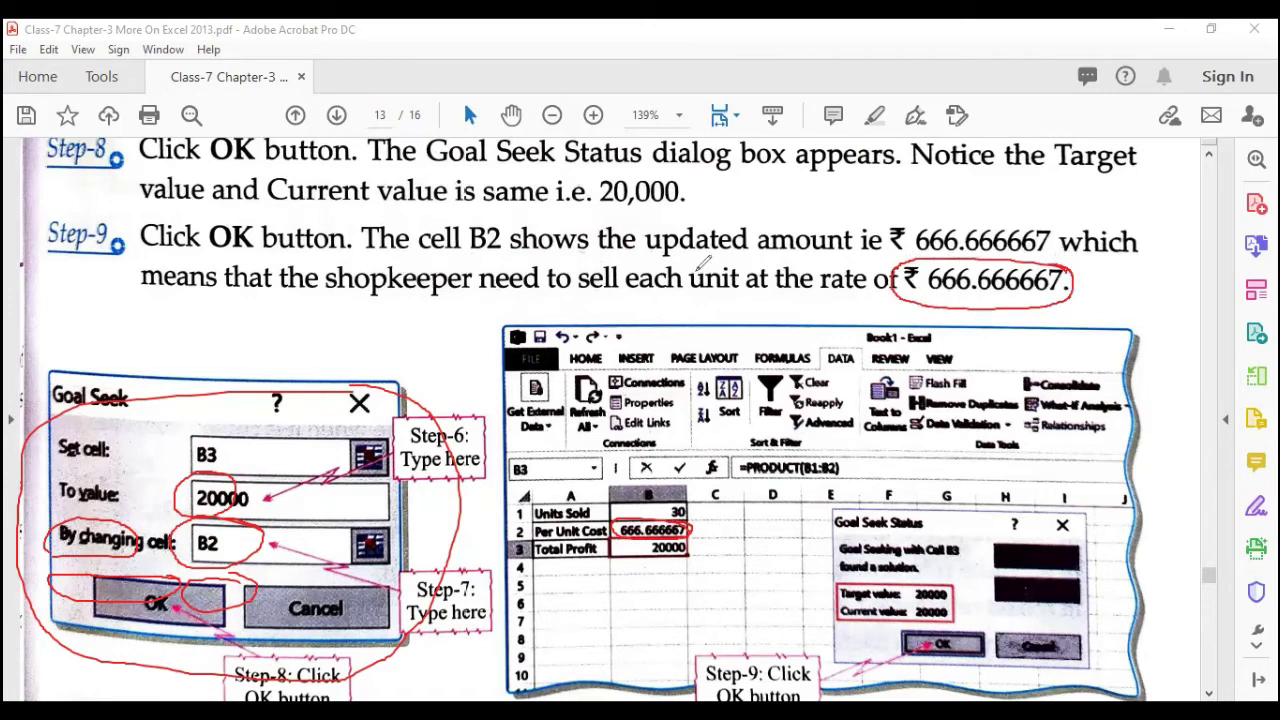
- Handwrite 20000 with a vertical stroke beside it over the Step-9 text, and clear all pen marks
mouse_move(704, 250)
left_mouse_down()
mouse_move(674, 286)
mouse_move(690, 310)
mouse_move(710, 266)
mouse_move(736, 288)
mouse_move(797, 207)
left_mouse_up()
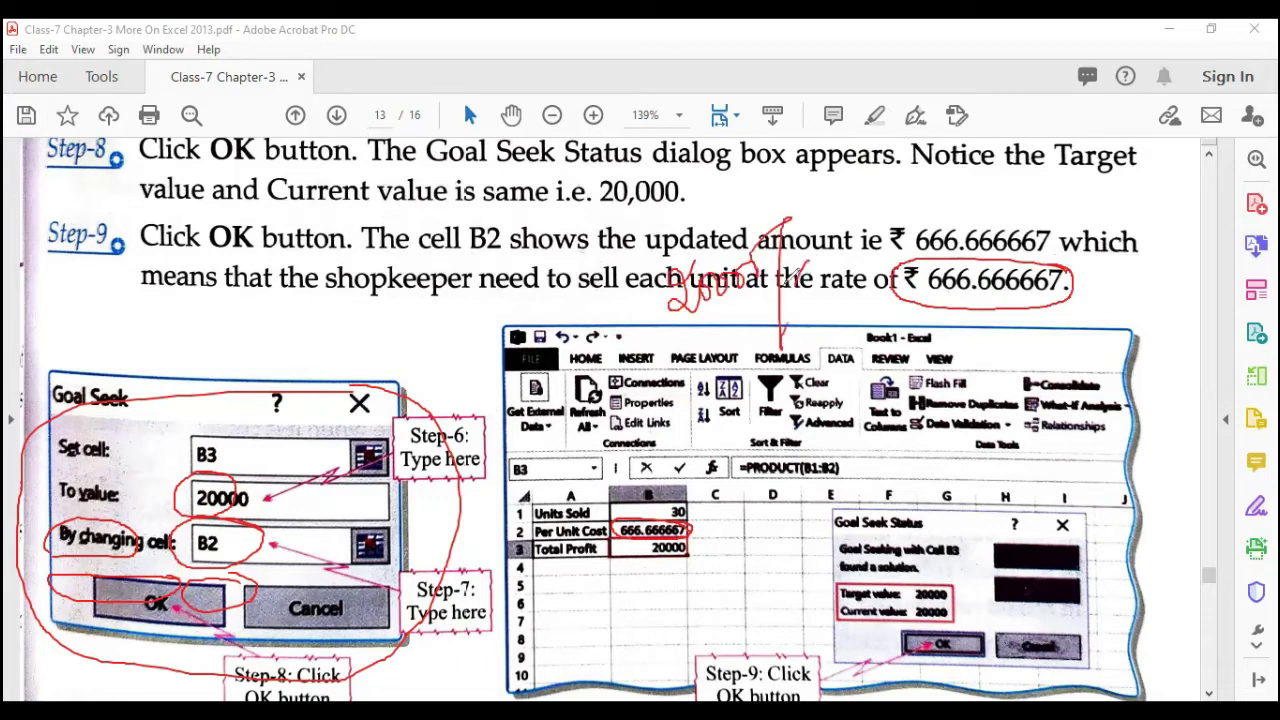
left_click_drag(706, 318, 792, 264)
left_click(869, 176)
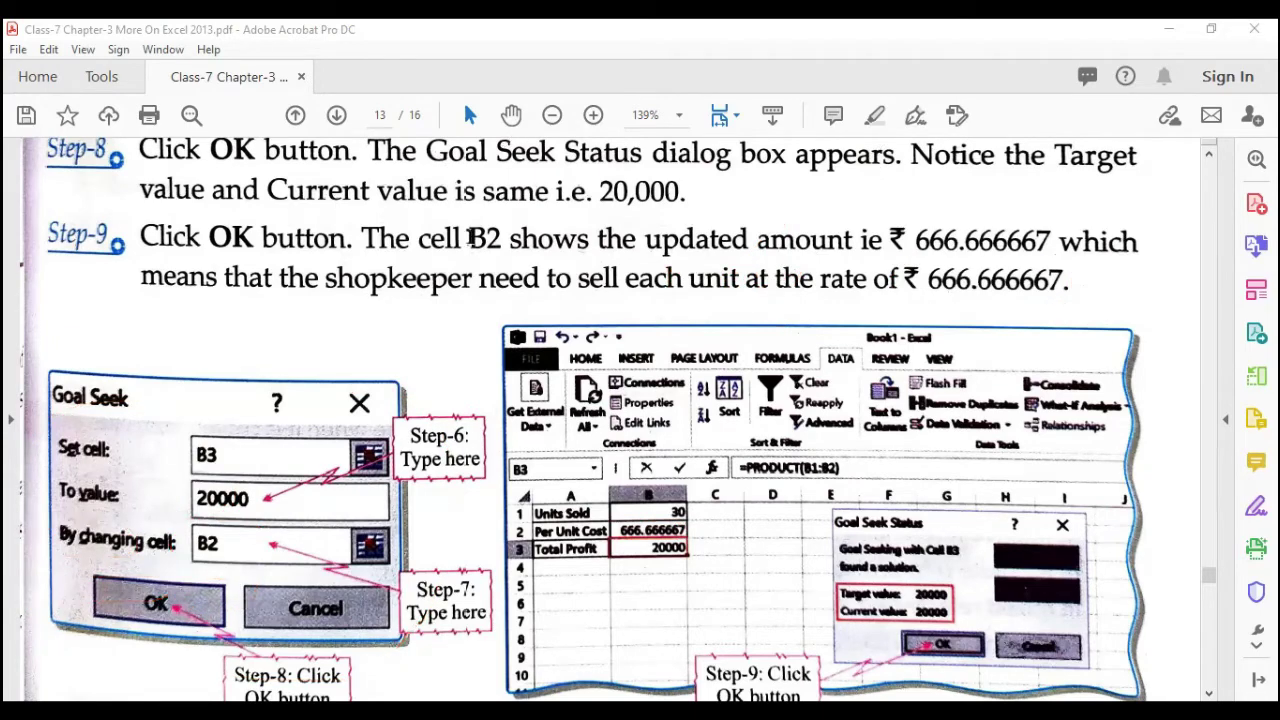
- Look over the remaining Goal Seek figures and the Excel 2016 Updates box, and go on to the Our Inspiration @ IT section
scroll(652, 356, "down", 3)
scroll(653, 356, "up", 1)
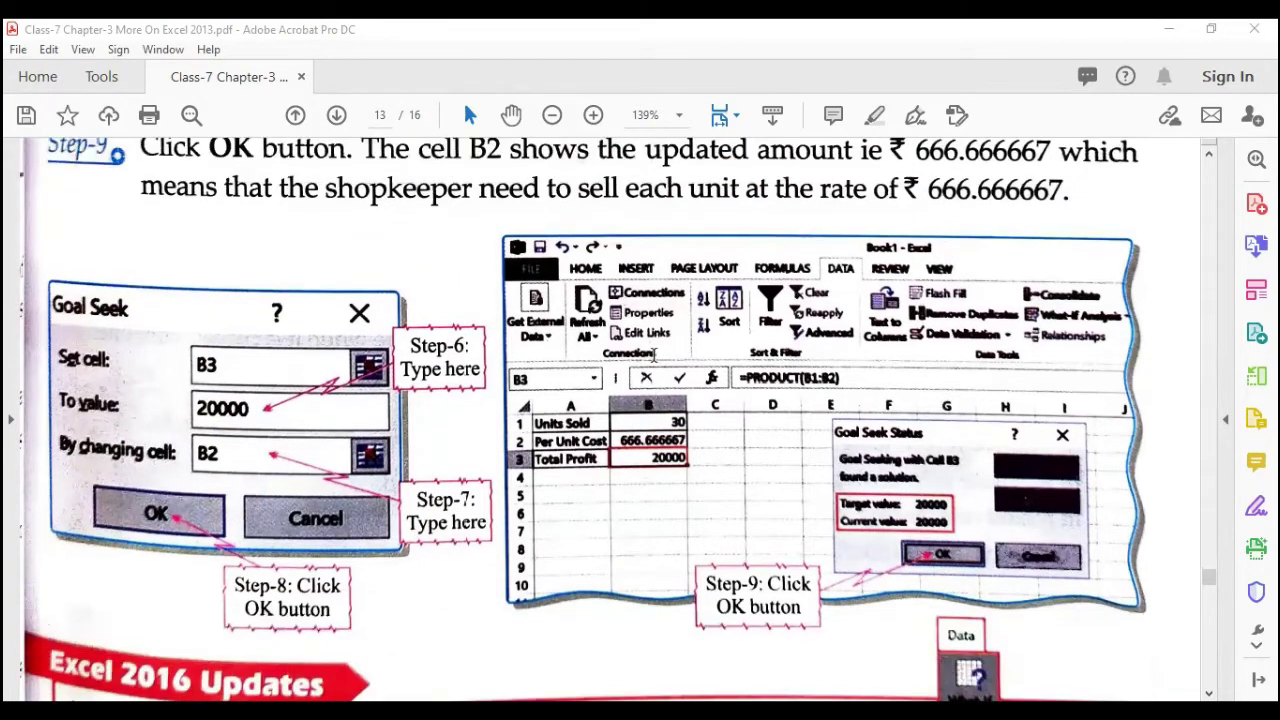
scroll(653, 356, "down", 2)
scroll(653, 356, "down", 1)
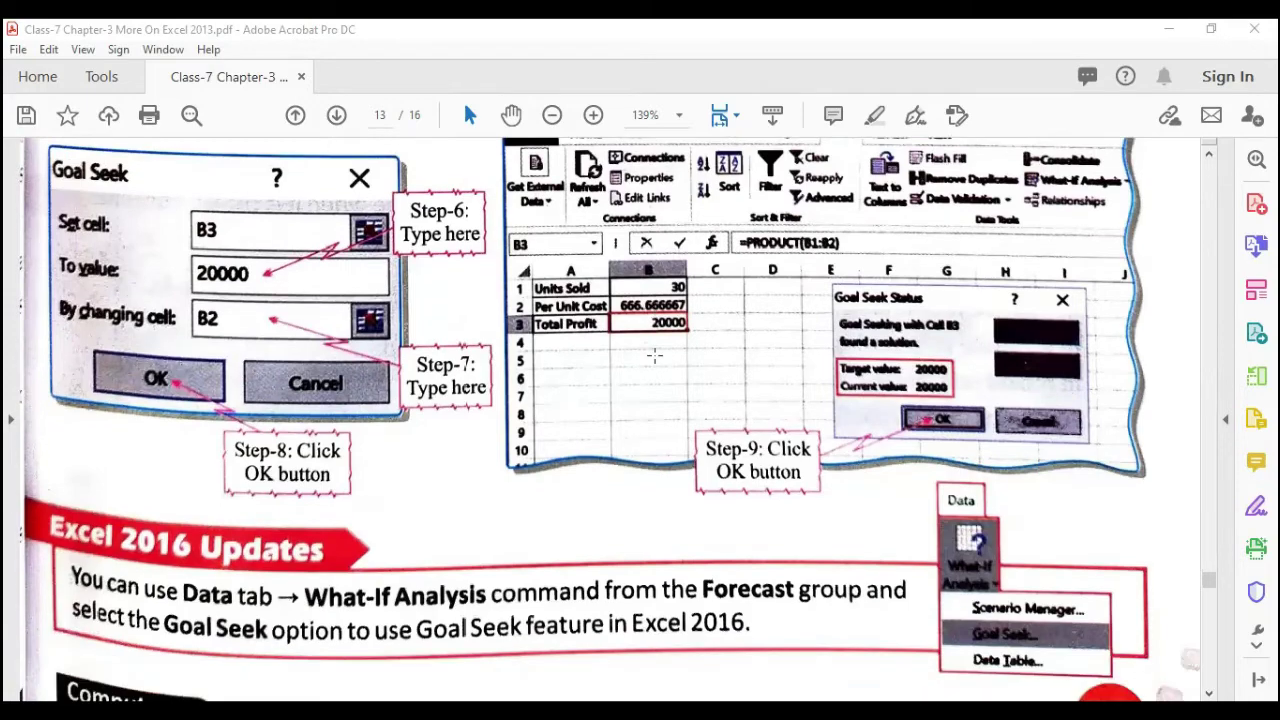
scroll(654, 356, "down", 2)
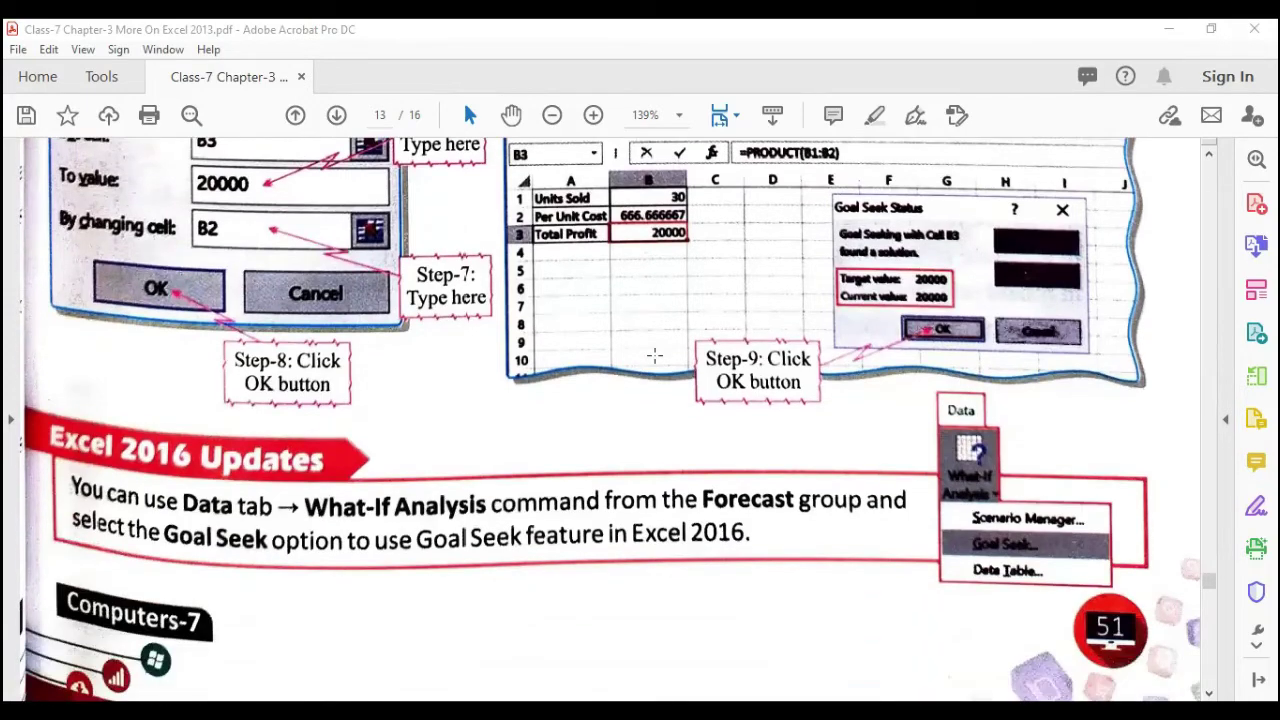
scroll(654, 356, "down", 12)
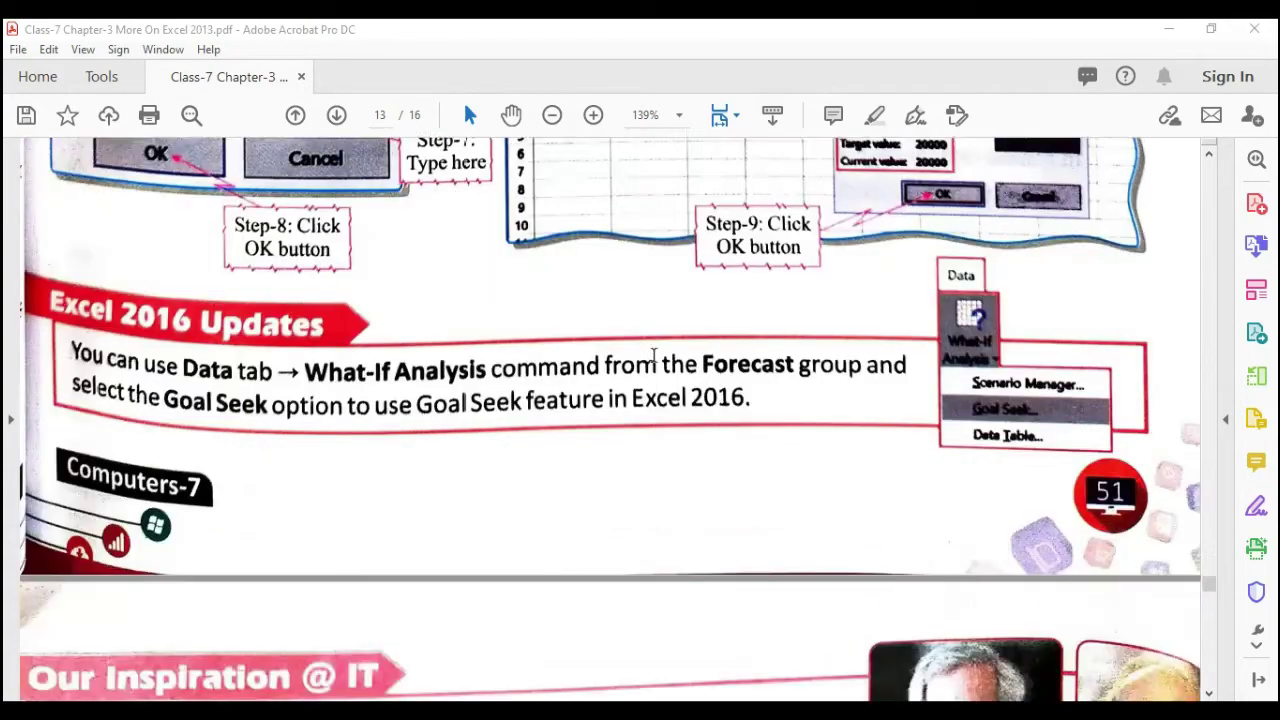
scroll(653, 356, "down", 9)
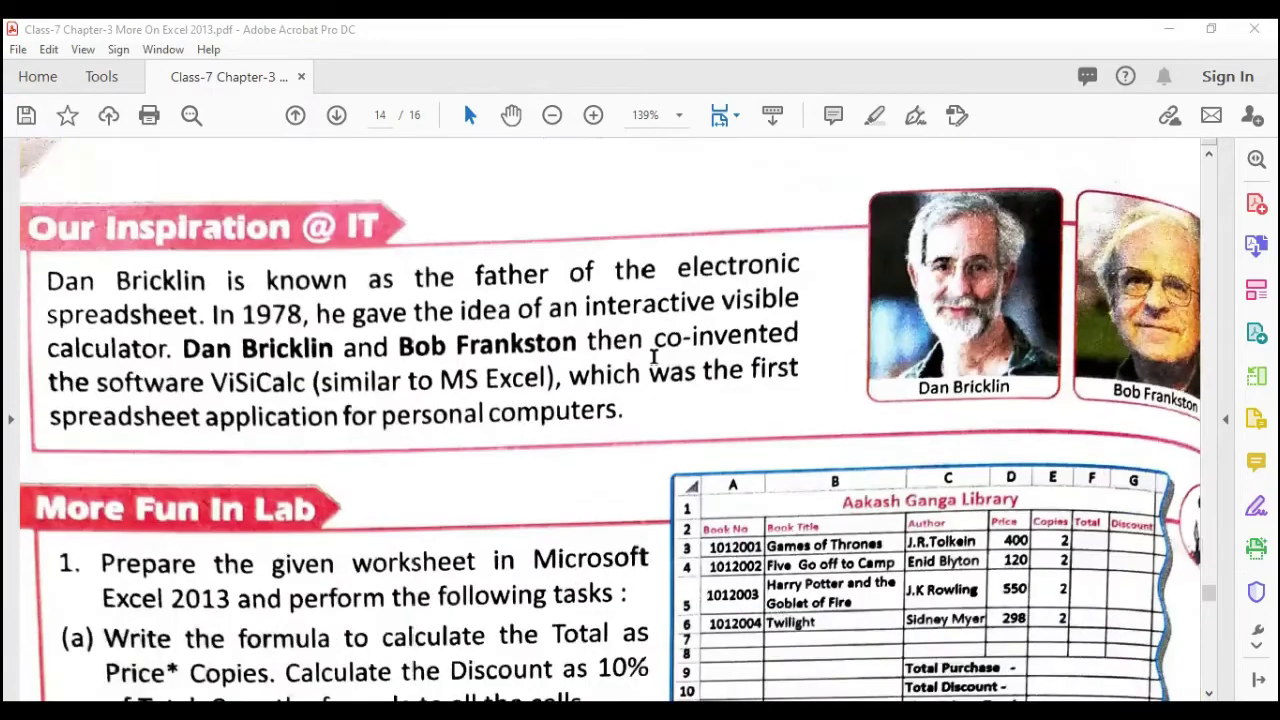
- Go back through the chapter PDF from the Our Inspiration @ IT section to the Conditional Formatting section on page 7
scroll(653, 356, "up", 4)
scroll(653, 356, "up", 20)
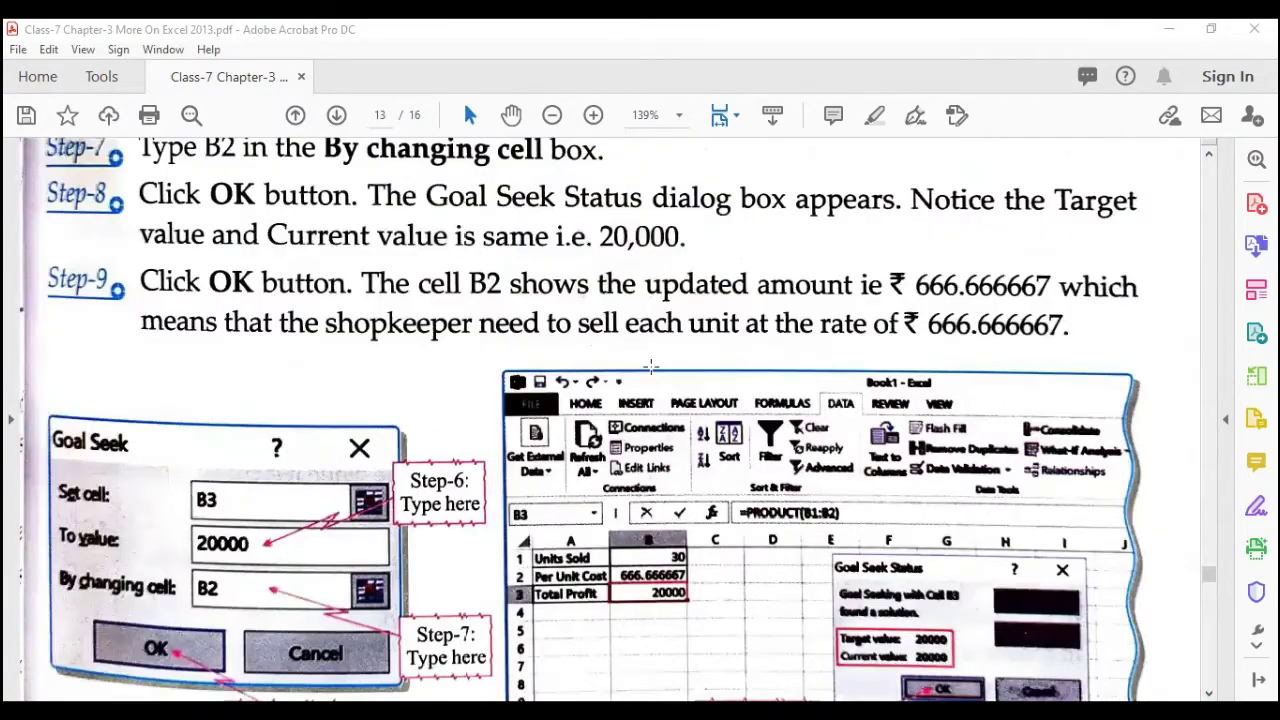
scroll(651, 366, "up", 10)
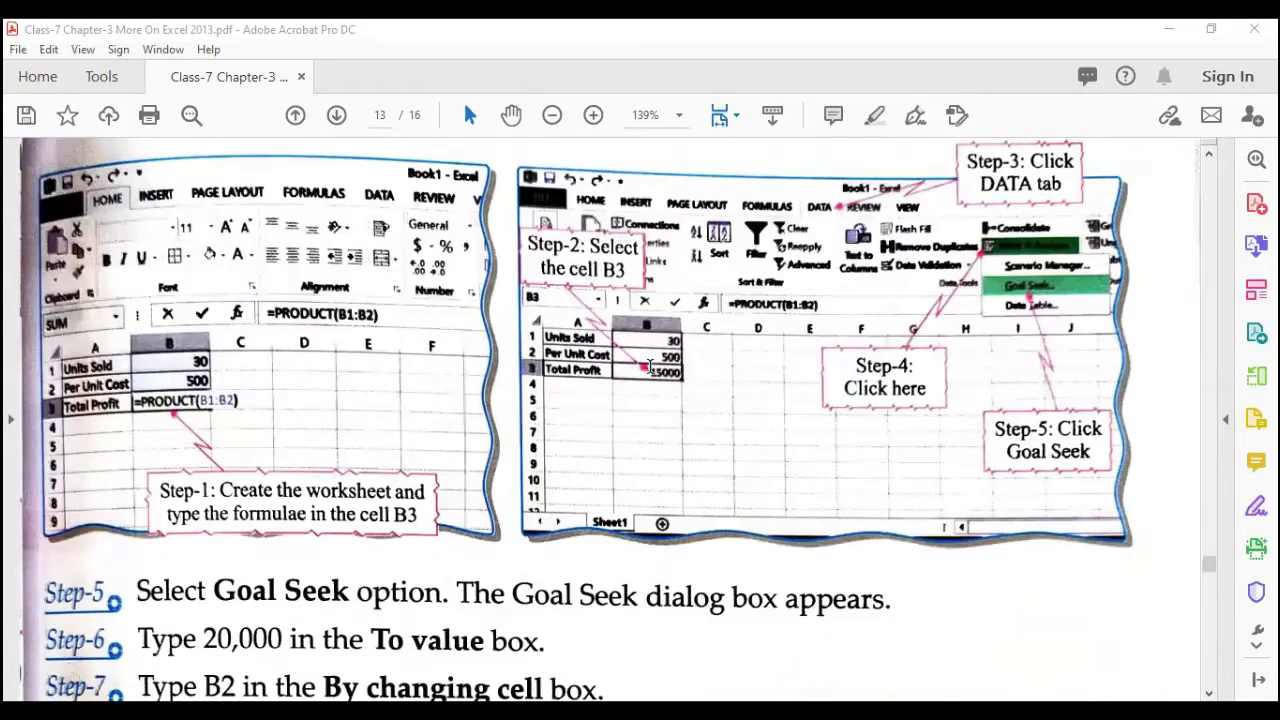
scroll(650, 368, "up", 12)
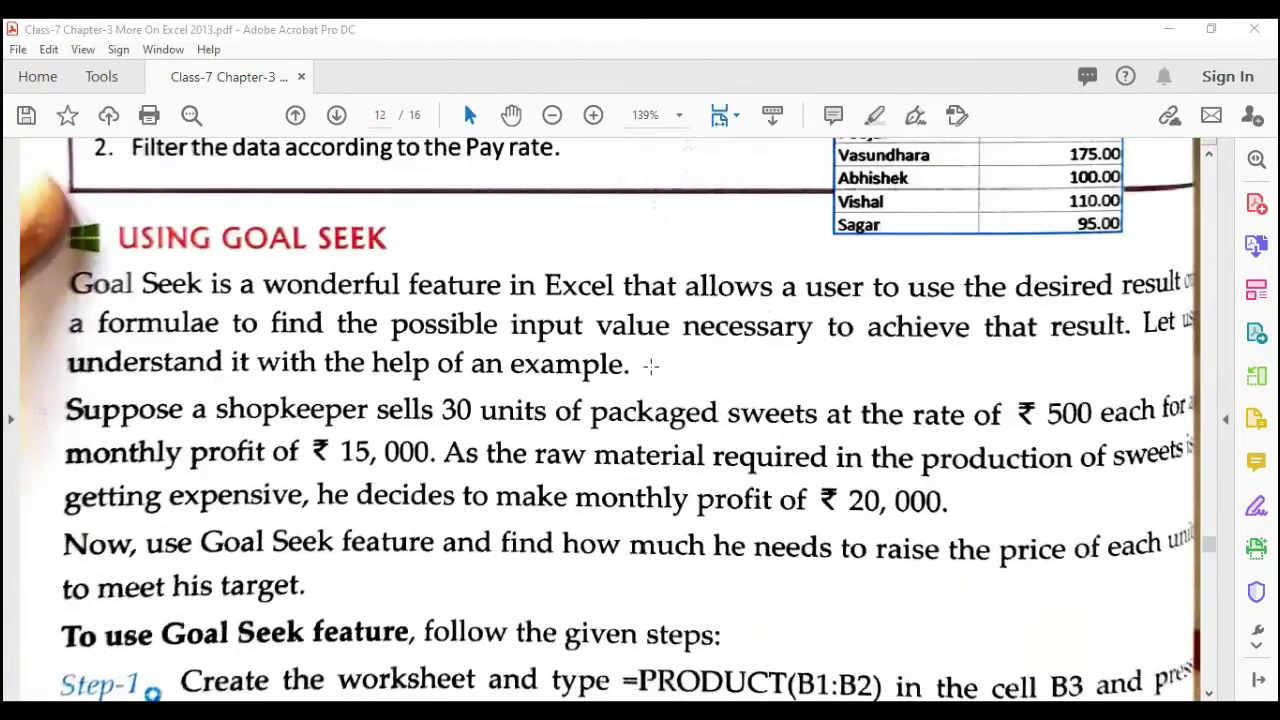
scroll(651, 367, "up", 12)
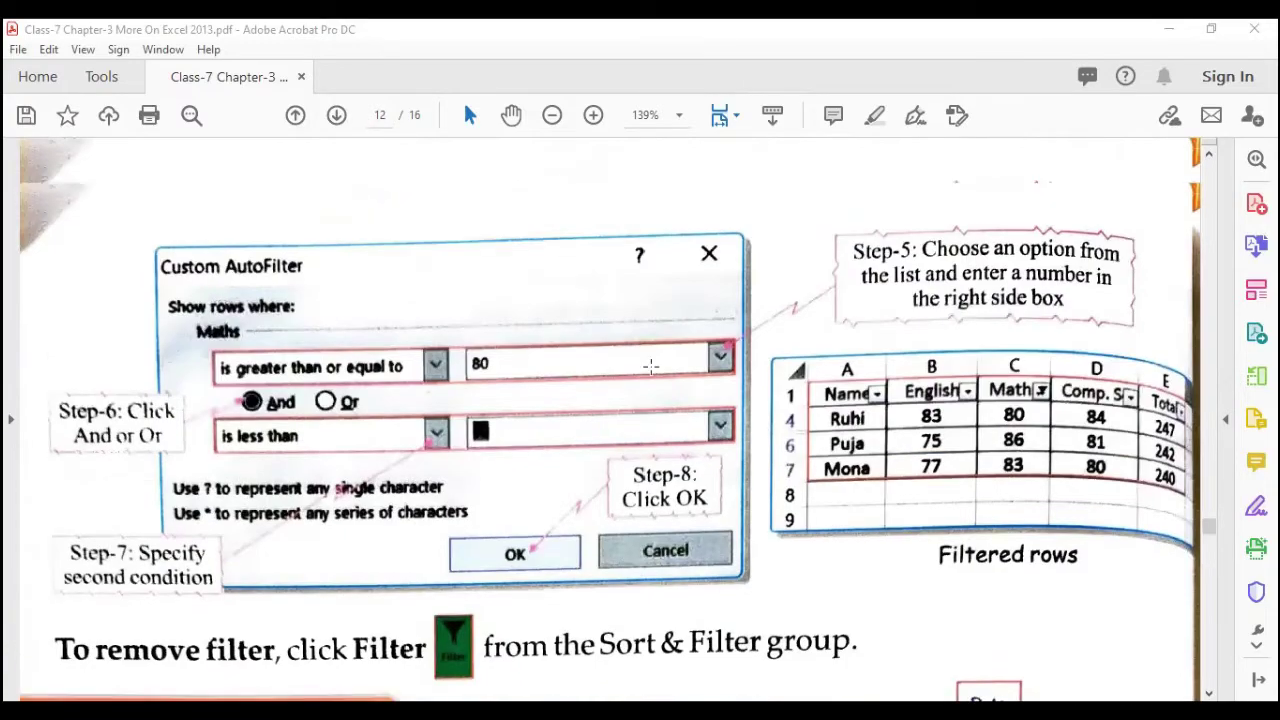
scroll(650, 366, "up", 12)
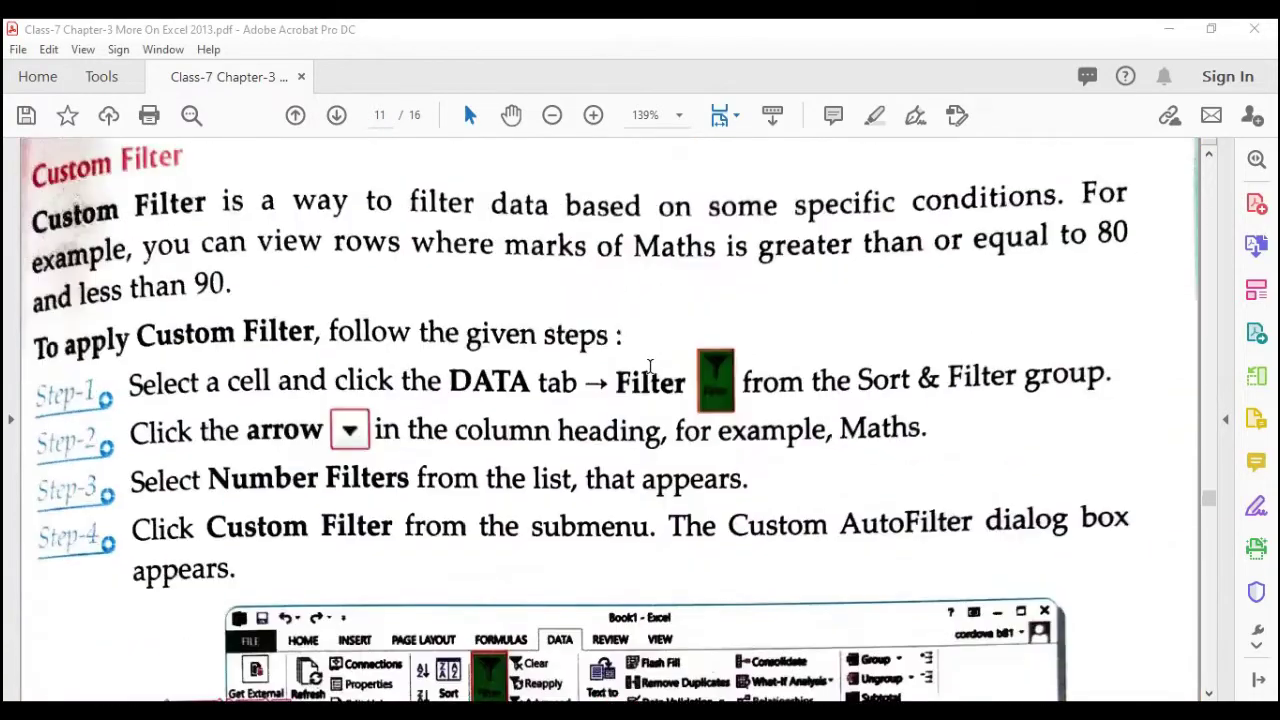
scroll(650, 372, "up", 12)
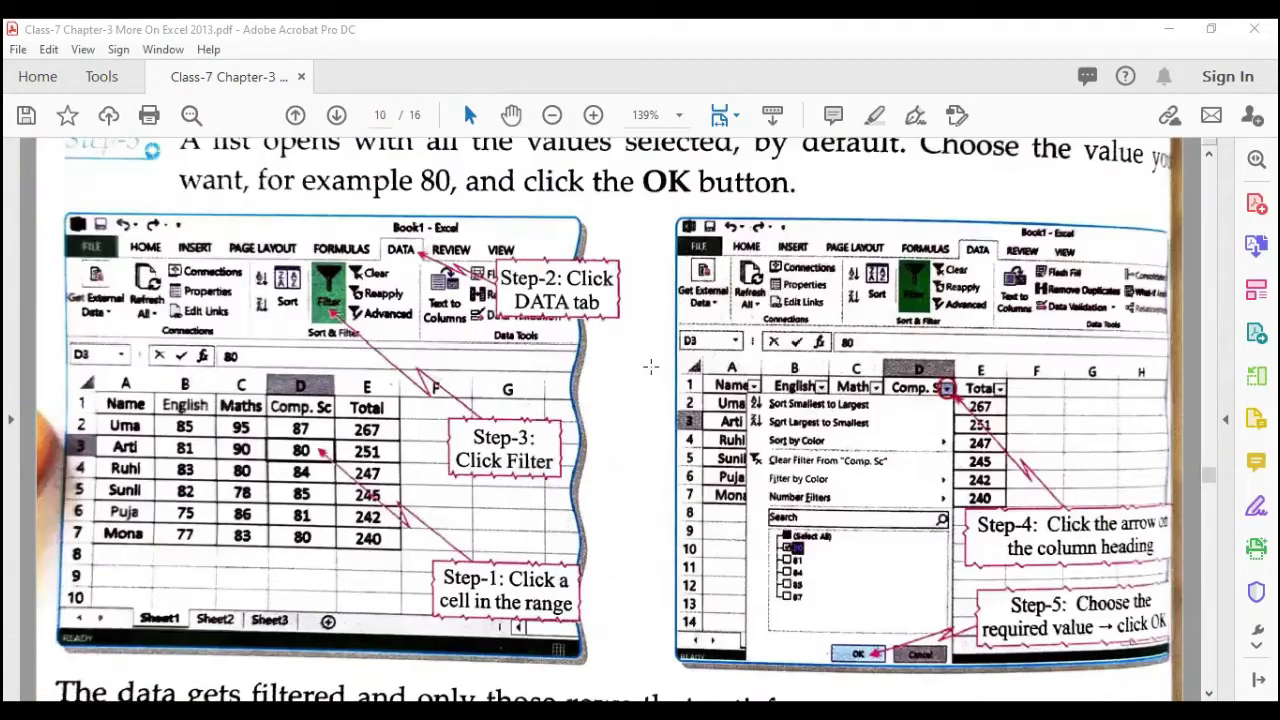
scroll(648, 366, "up", 12)
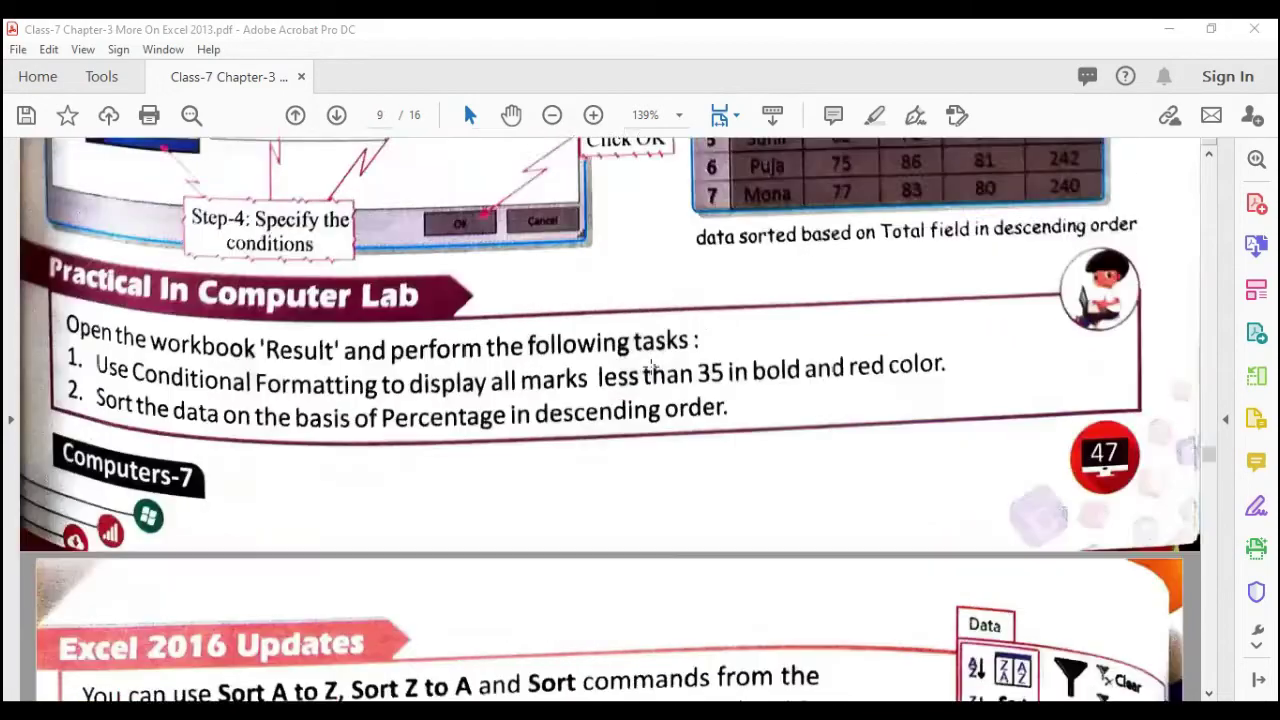
scroll(650, 366, "up", 12)
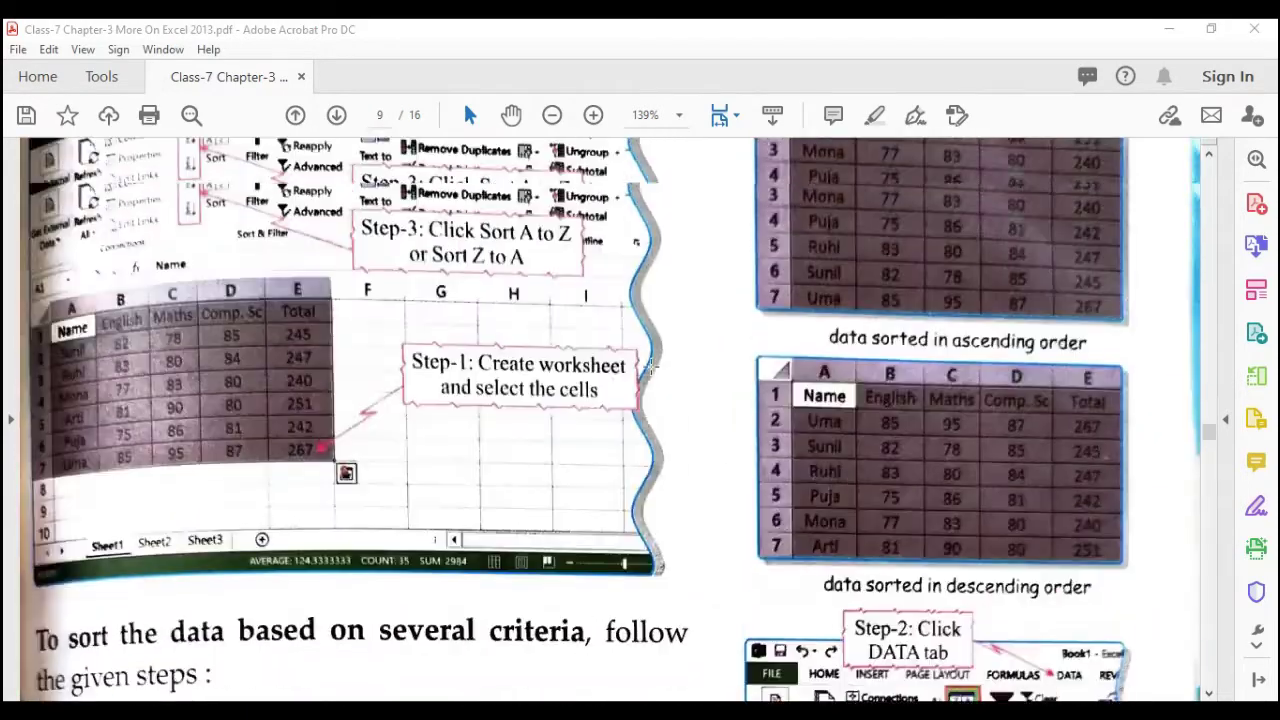
scroll(650, 372, "up", 12)
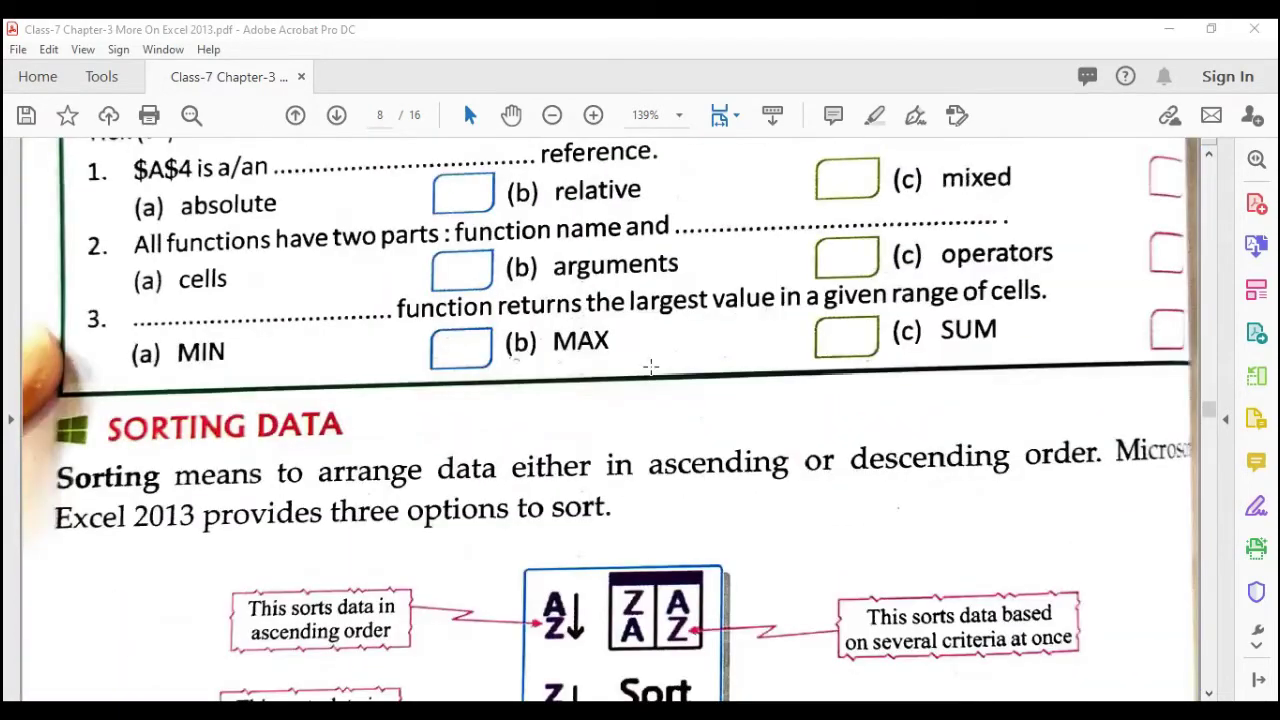
scroll(650, 368, "up", 12)
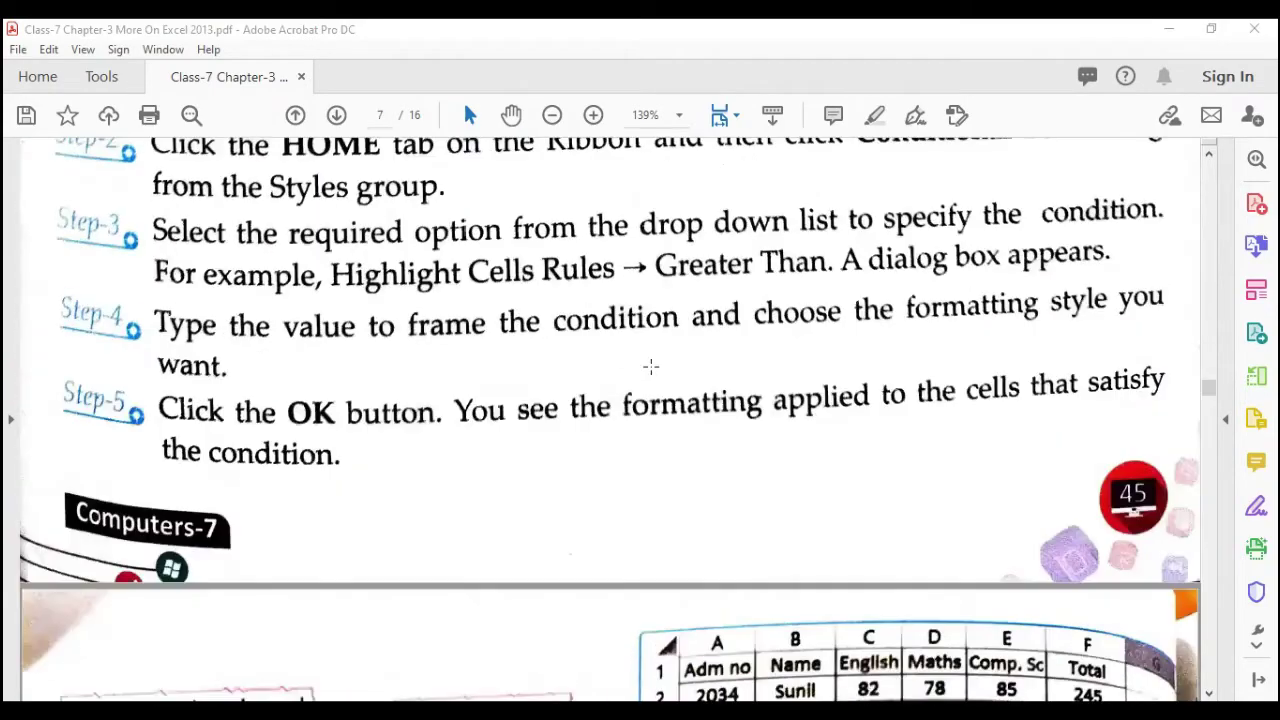
scroll(648, 366, "up", 6)
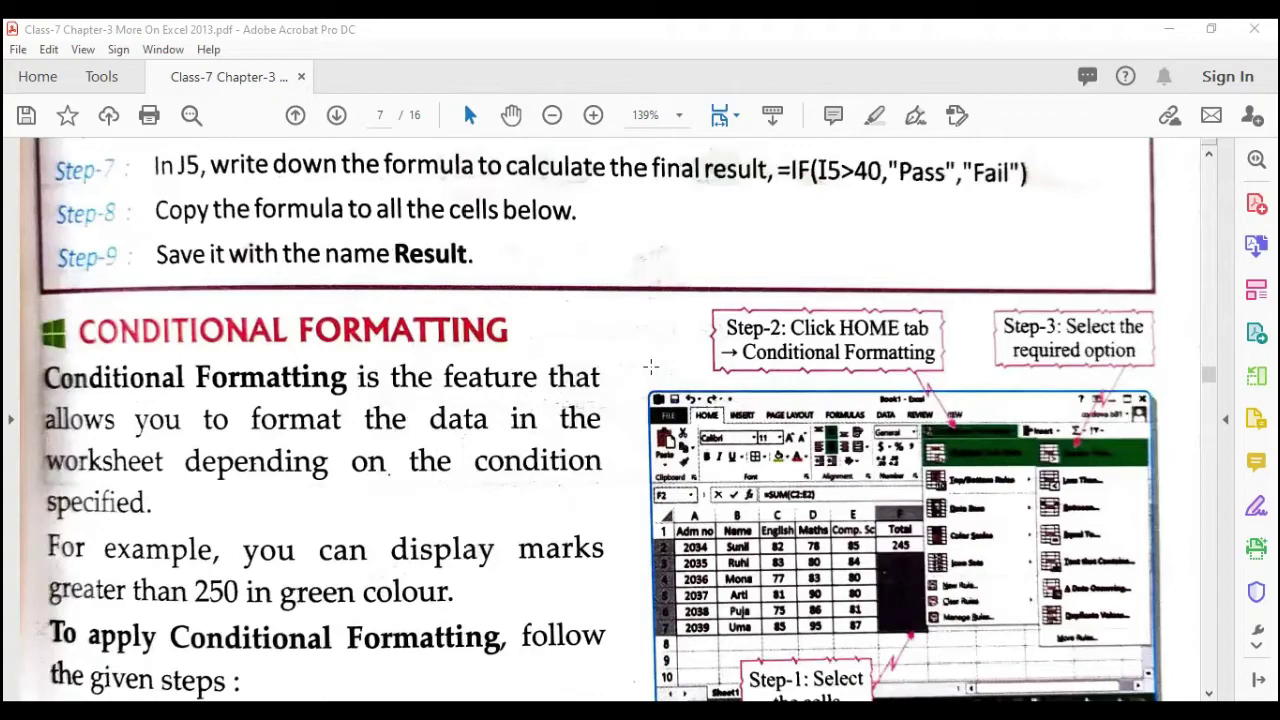
- Look over the Conditional Formatting steps and the IF function examples on page 6, and return to the Conditional Formatting section
scroll(650, 367, "down", 8)
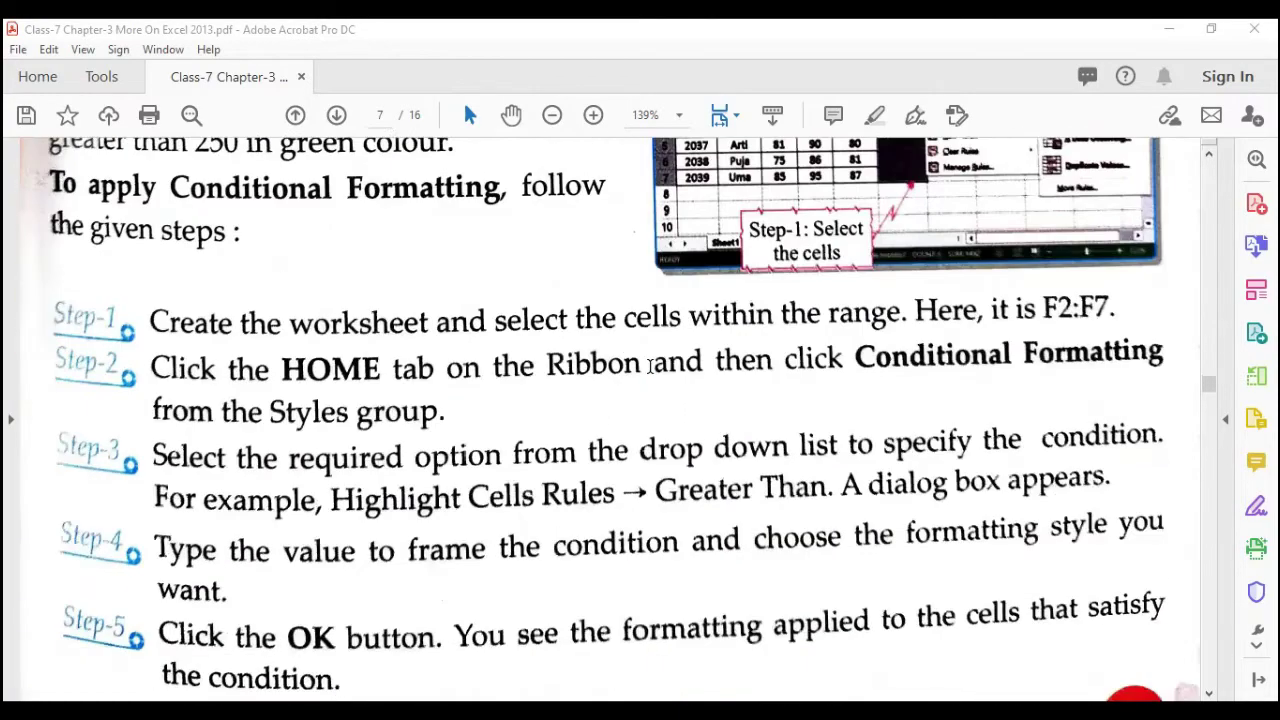
scroll(650, 367, "up", 6)
scroll(650, 366, "up", 15)
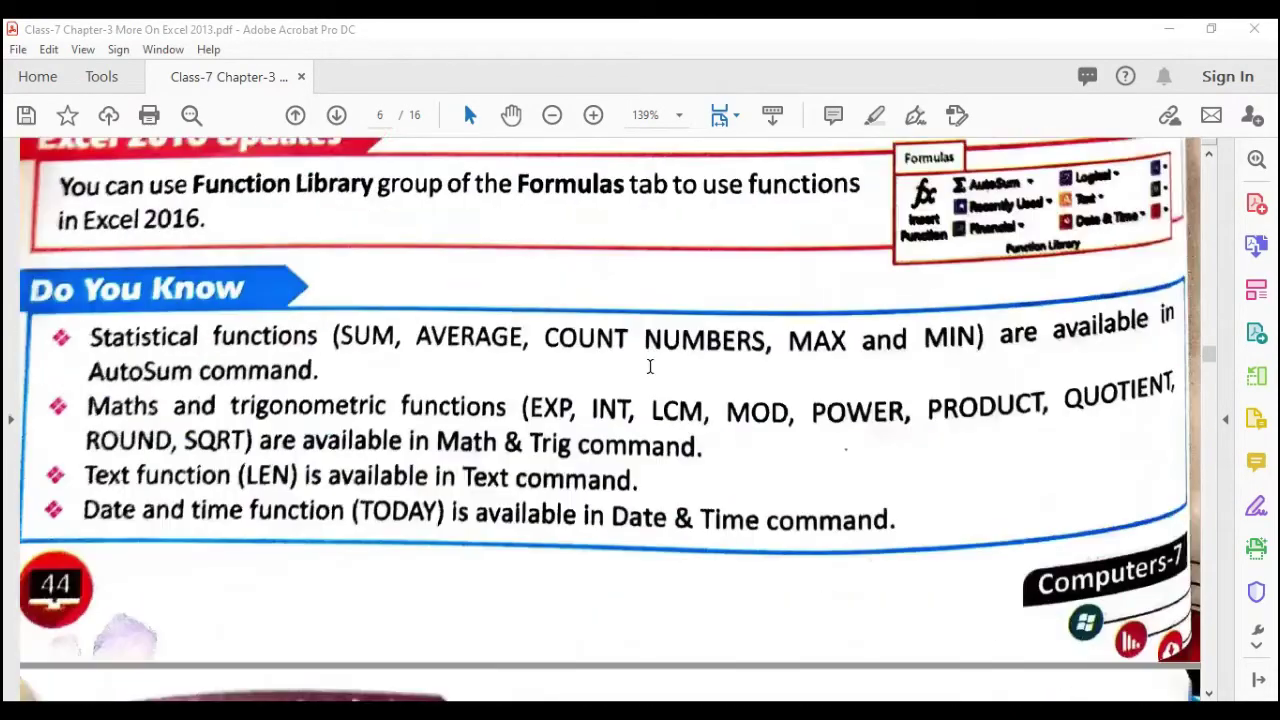
scroll(650, 366, "up", 5)
scroll(650, 366, "down", 7)
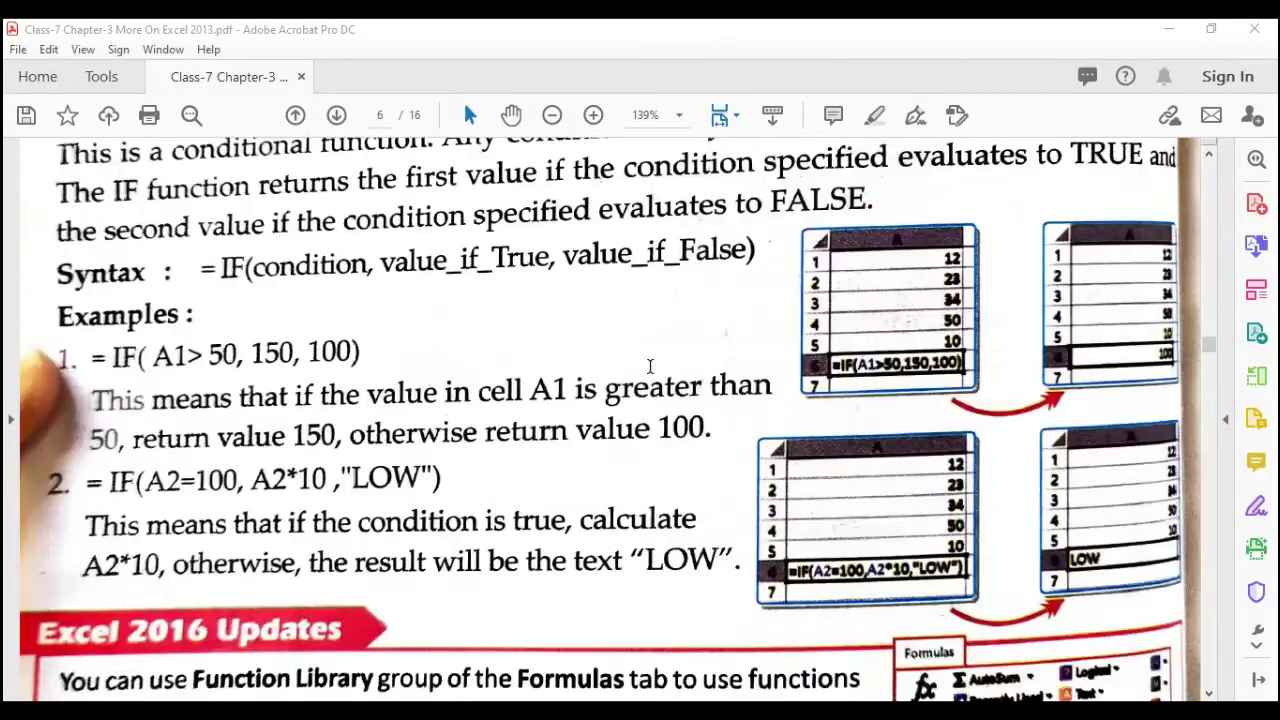
scroll(650, 366, "down", 13)
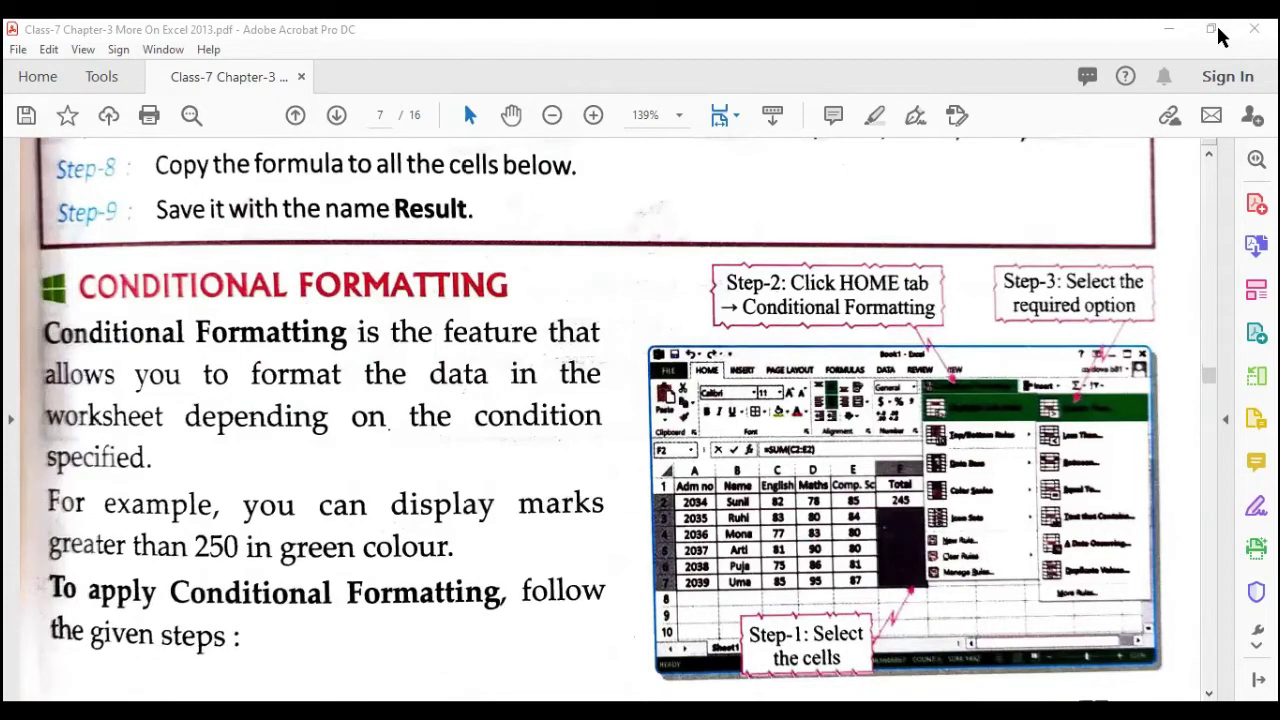
- Show the PDF beside the Excel worksheet and circle the marks table, the Conditional Formatting heading, the greater-than-250 example and the Total column
left_click(1218, 35)
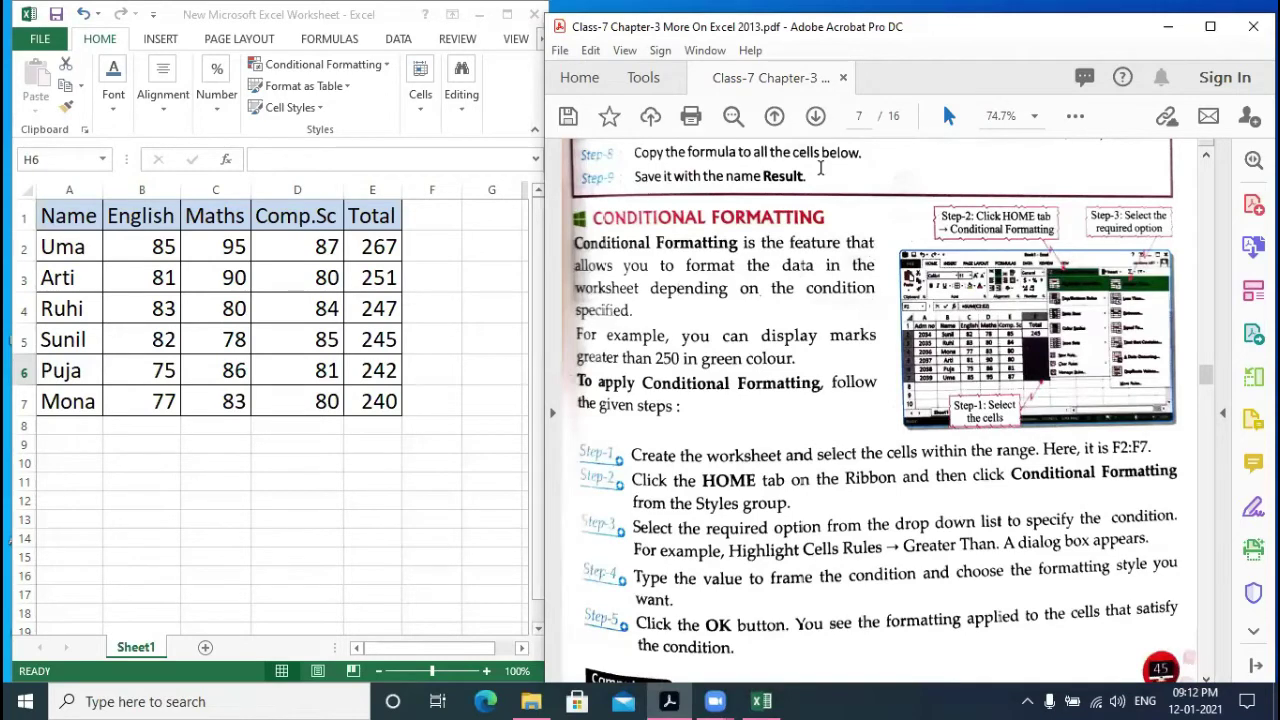
left_click(405, 141)
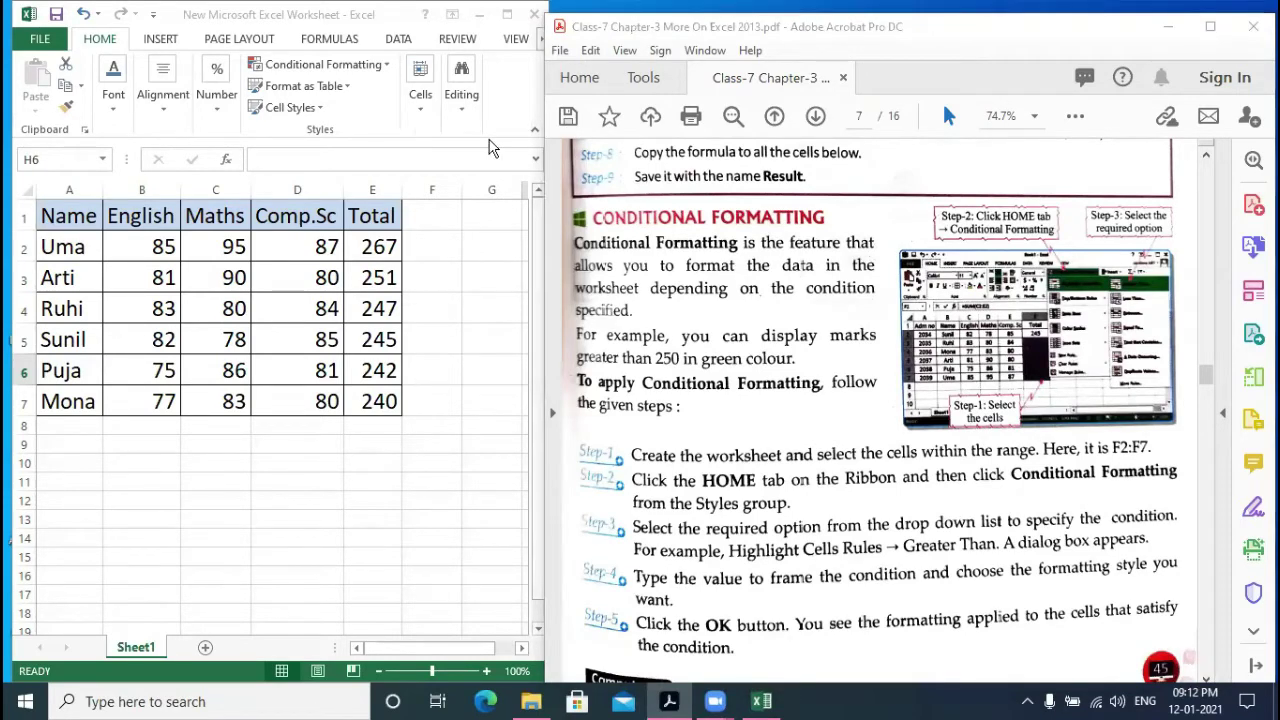
mouse_move(466, 186)
left_mouse_down()
mouse_move(220, 166)
mouse_move(55, 186)
mouse_move(18, 295)
mouse_move(62, 392)
mouse_move(245, 446)
mouse_move(455, 378)
mouse_move(458, 182)
left_mouse_up()
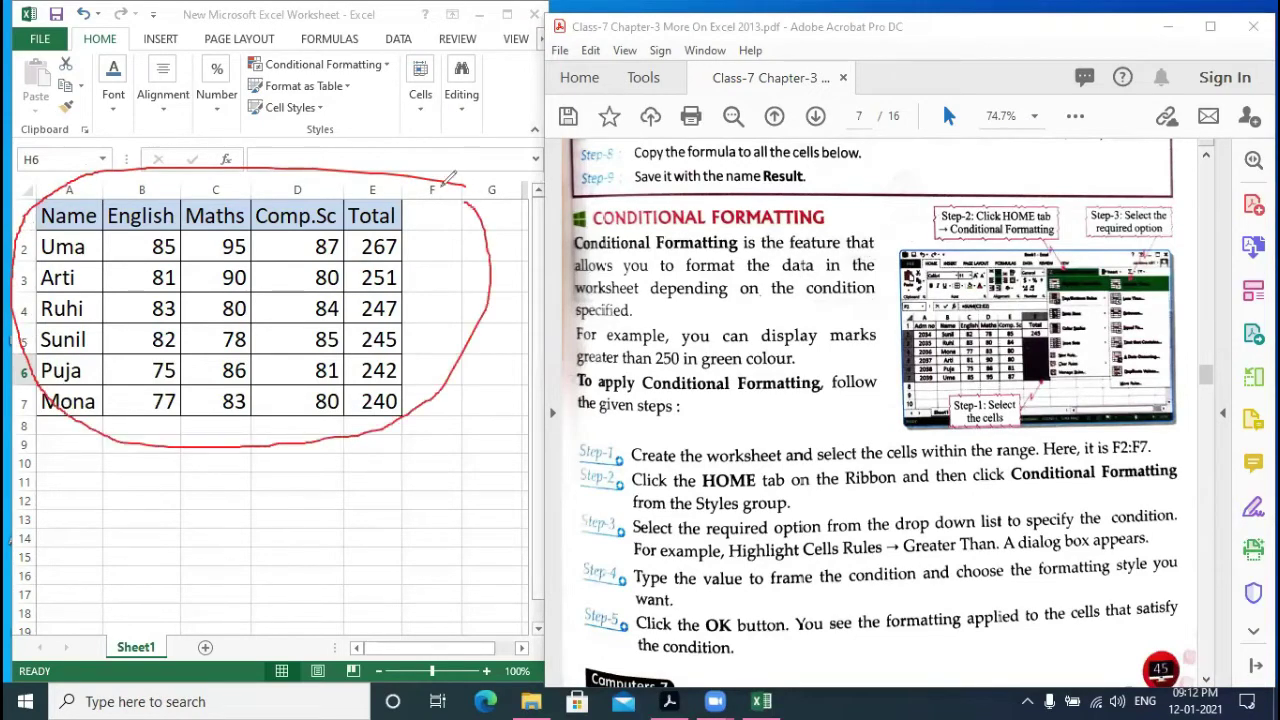
mouse_move(826, 210)
left_mouse_down()
mouse_move(578, 192)
mouse_move(691, 234)
mouse_move(872, 196)
mouse_move(790, 180)
left_mouse_up()
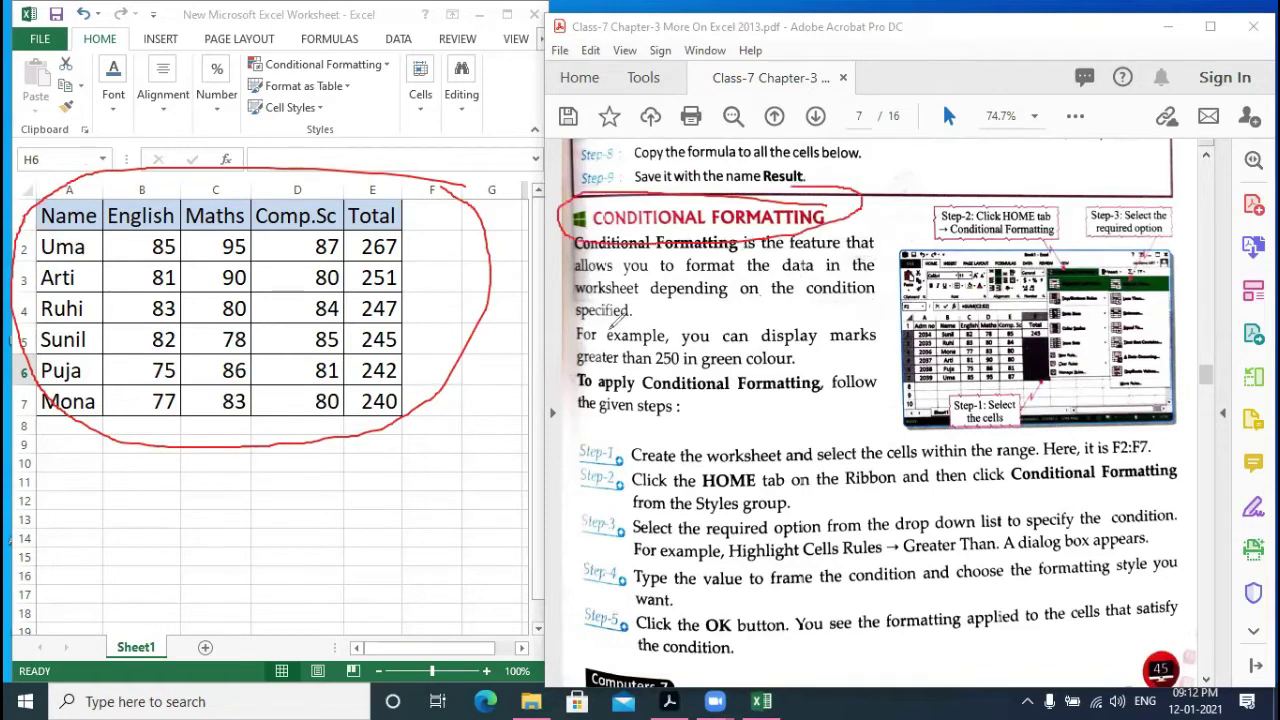
mouse_move(580, 345)
left_mouse_down()
mouse_move(792, 348)
mouse_move(880, 330)
mouse_move(848, 302)
mouse_move(680, 292)
mouse_move(574, 330)
mouse_move(600, 365)
mouse_move(736, 380)
mouse_move(818, 340)
left_mouse_up()
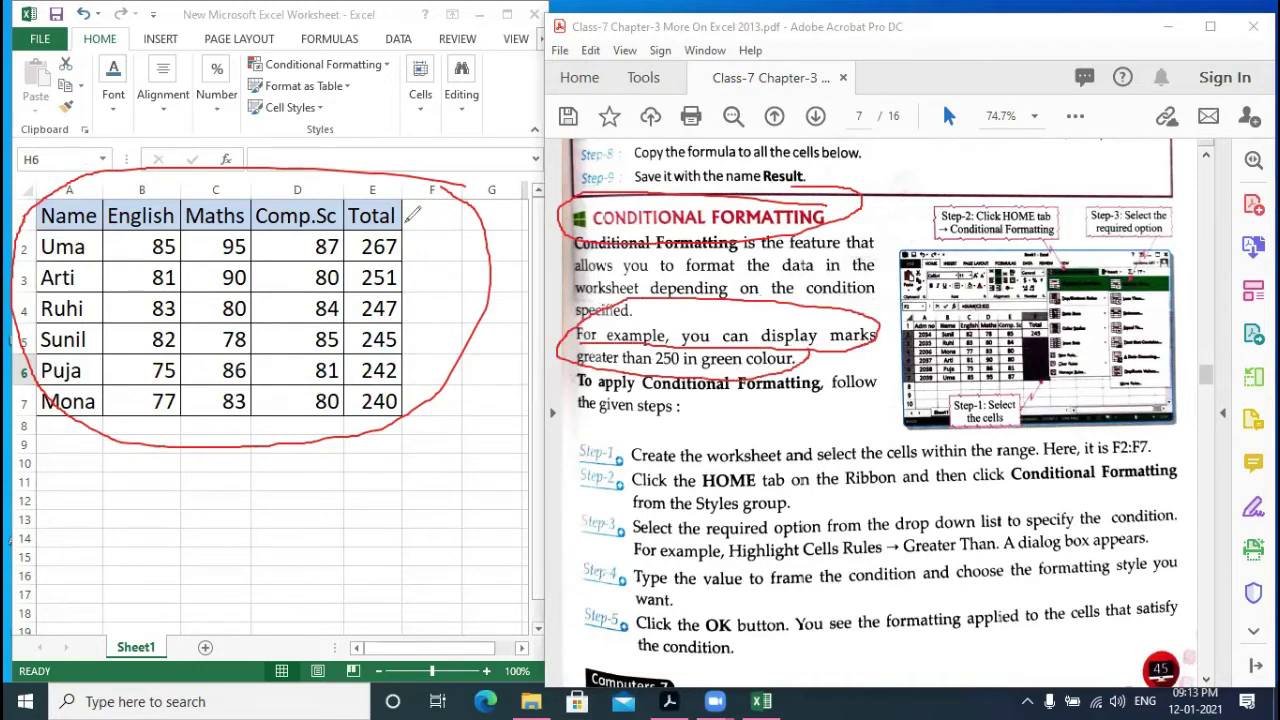
mouse_move(410, 205)
left_mouse_down()
mouse_move(368, 188)
mouse_move(340, 285)
mouse_move(345, 390)
mouse_move(400, 425)
mouse_move(440, 300)
mouse_move(428, 190)
left_mouse_up()
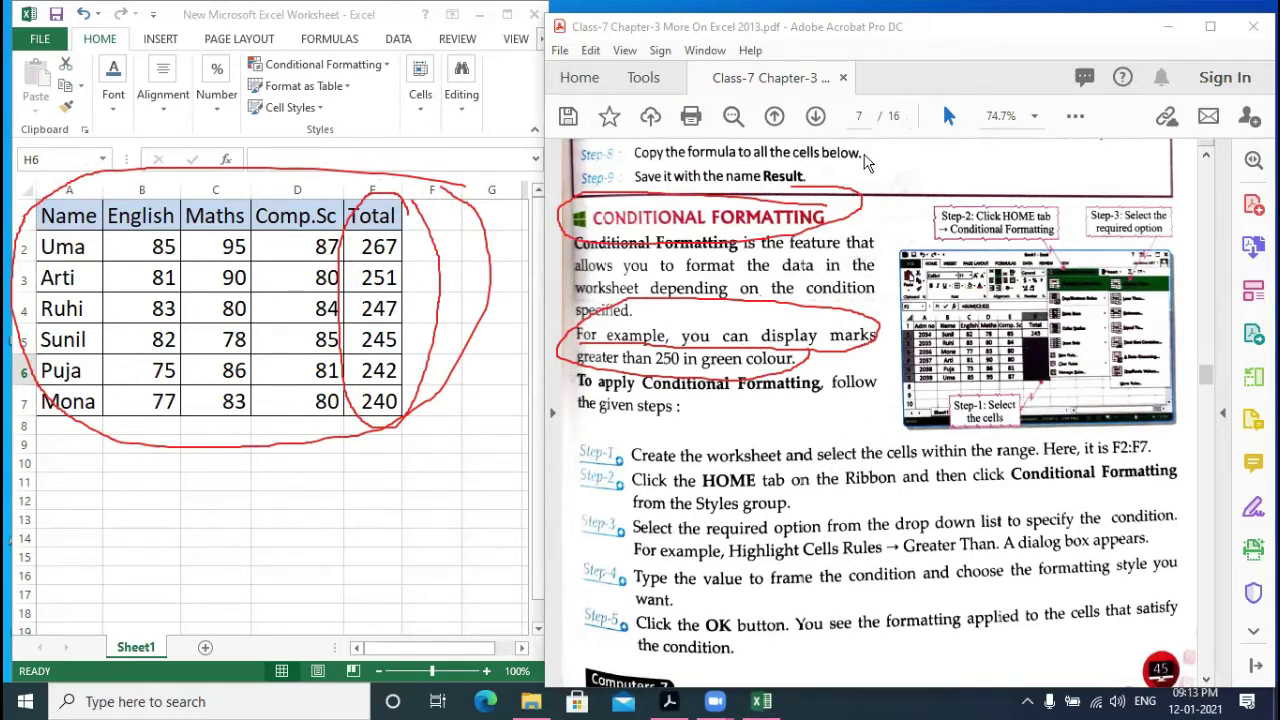
- Clear all pen marks and underline the Step-1 text about selecting the cells within the range F2:F7
key("Escape")
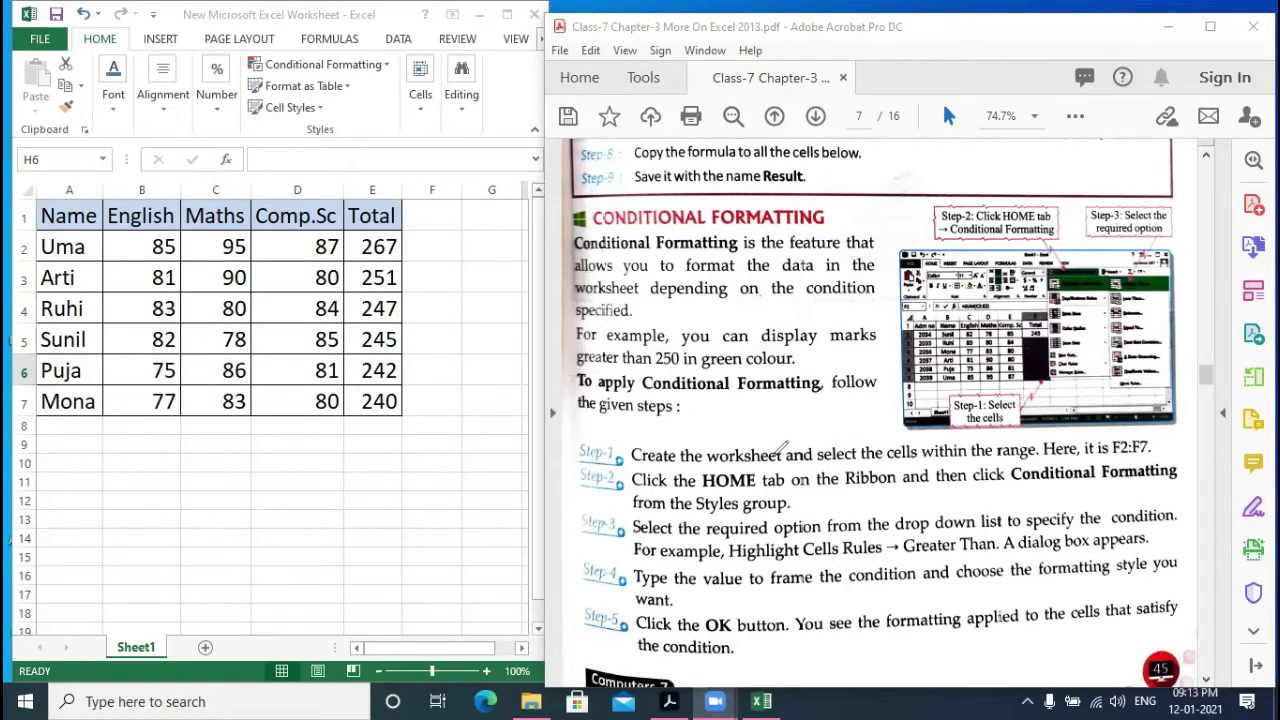
left_click_drag(722, 456, 1152, 447)
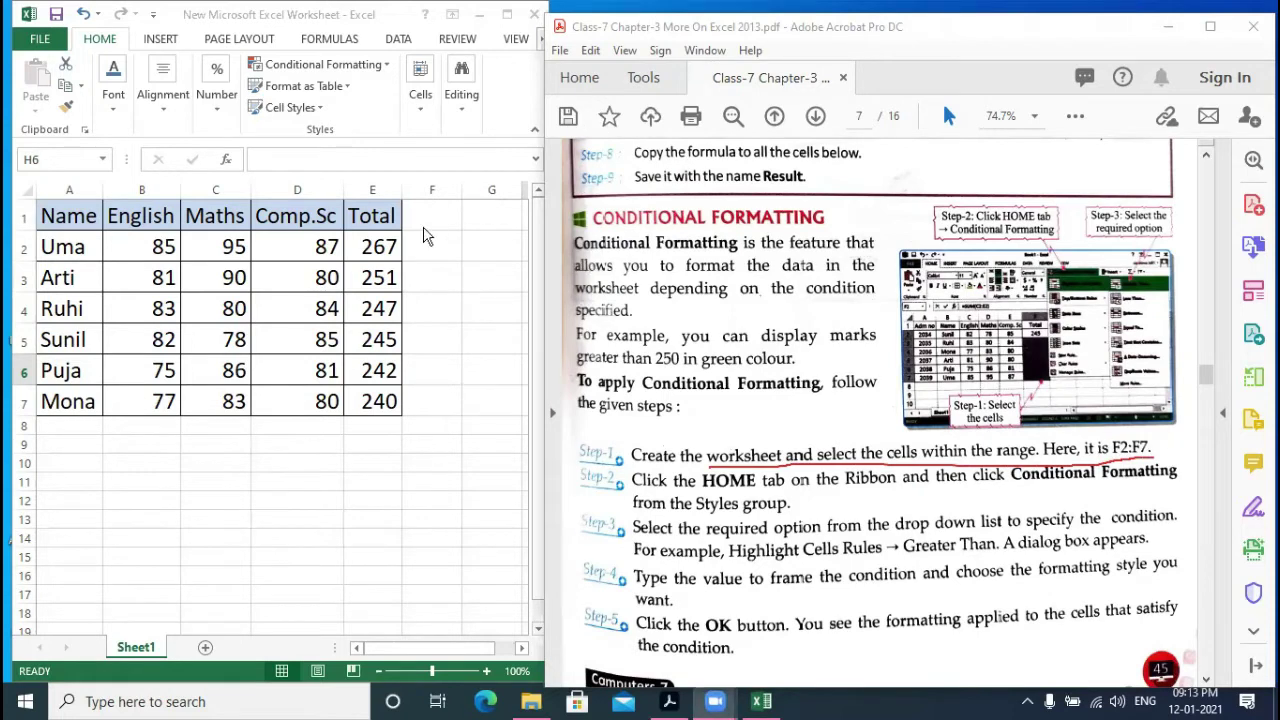
- Select the Total column in the Excel worksheet from its heading to the last mark, E1:E7
left_click(369, 242)
left_click(370, 242)
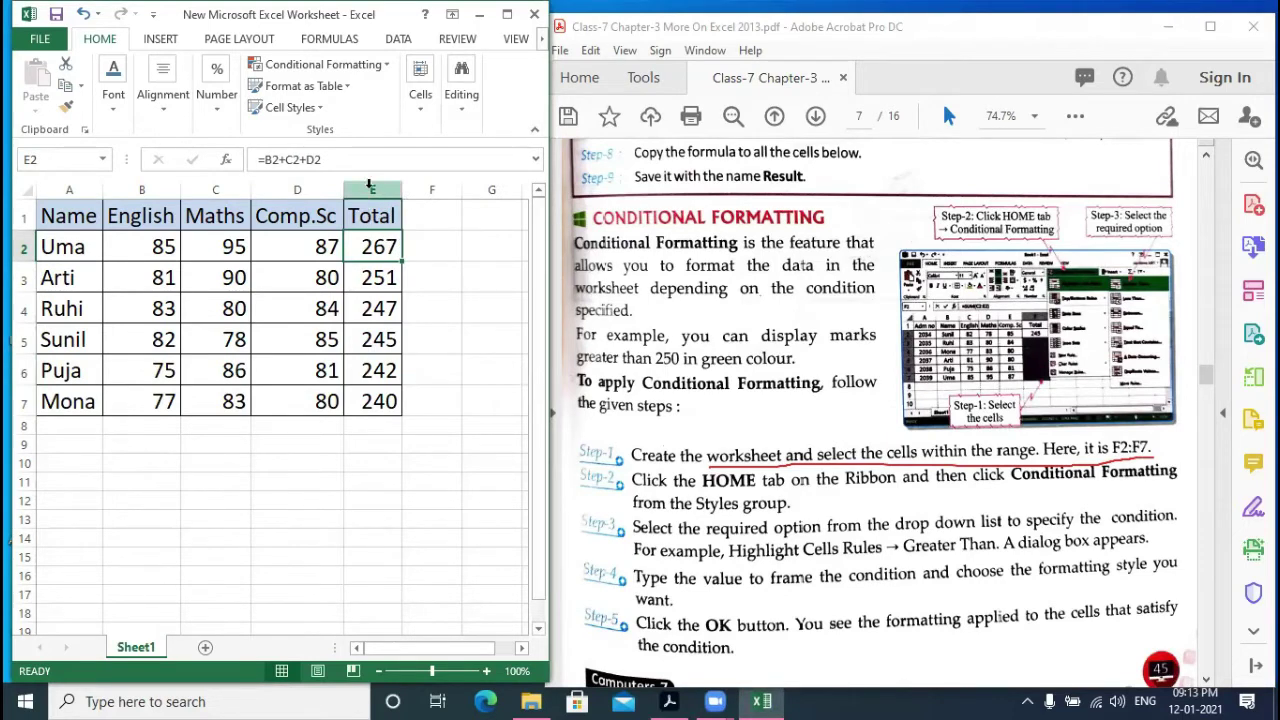
left_click(368, 219)
key("shift+Down")
key("shift+Down")
key("shift+Down")
key("shift+Down")
key("shift+Down")
key("shift+Down")
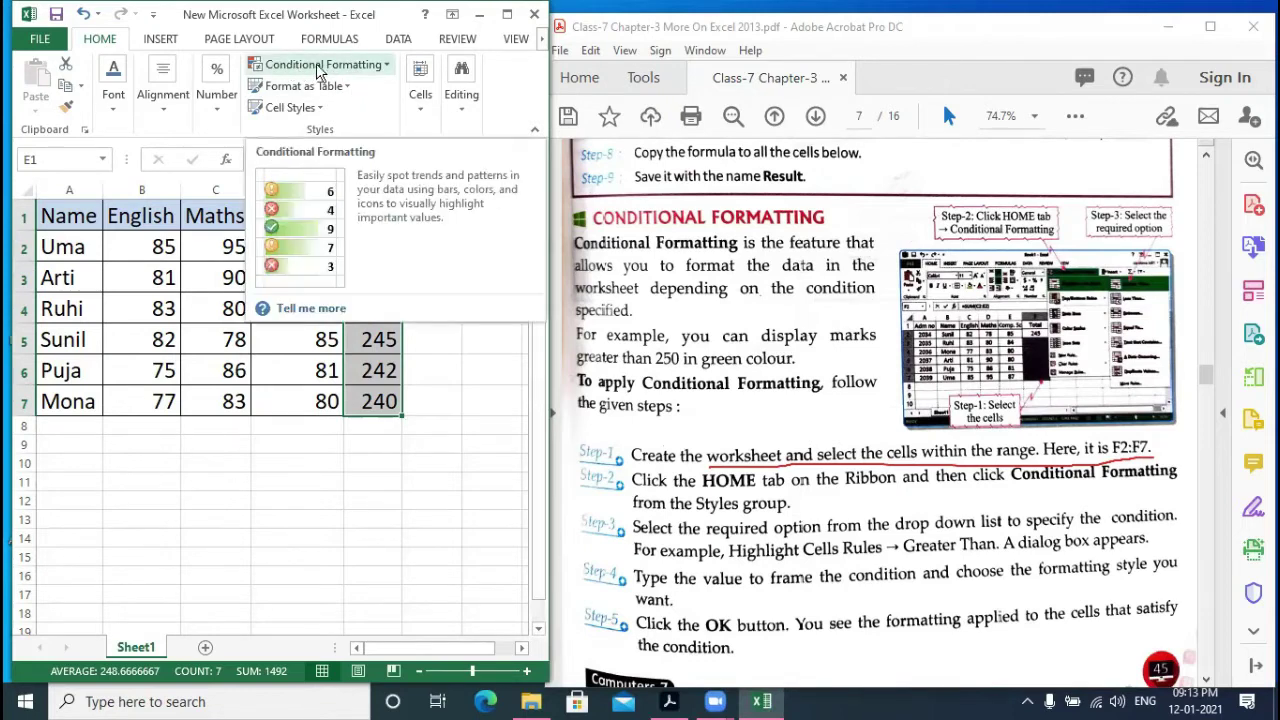
- Start a Greater Than highlight rule on the selected totals and set its threshold to 250
left_click(389, 66)
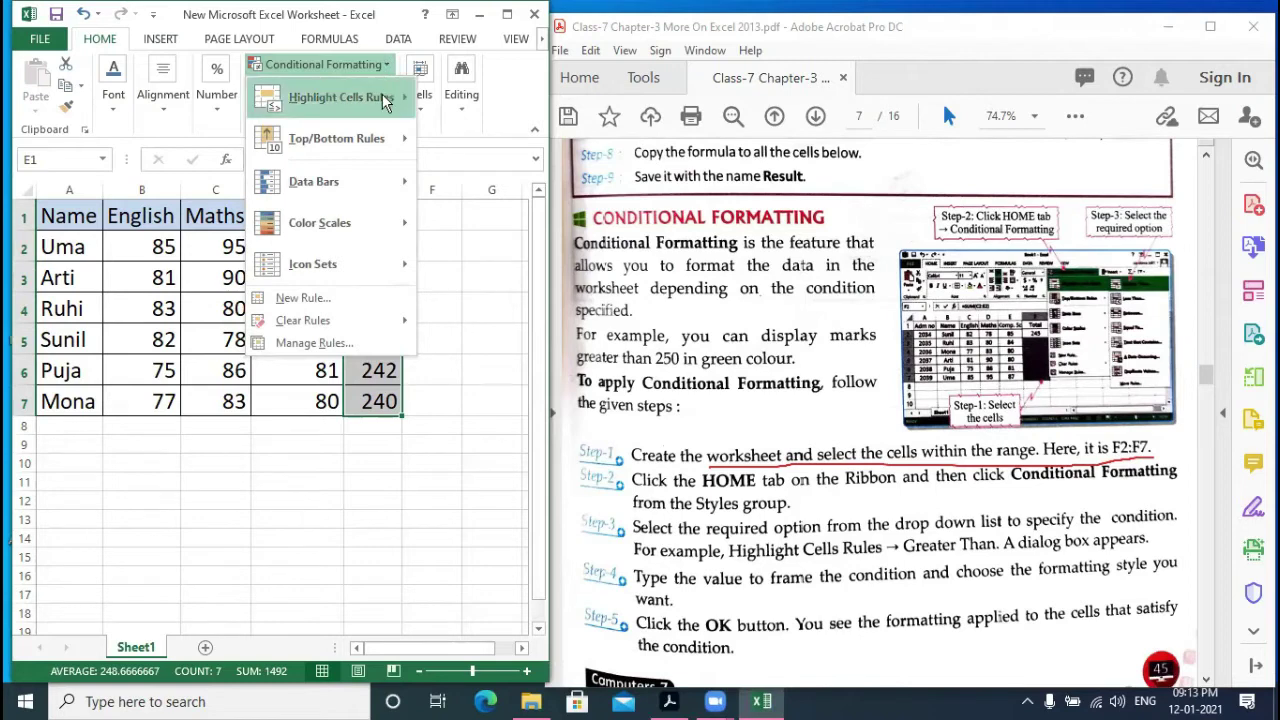
mouse_move(381, 100)
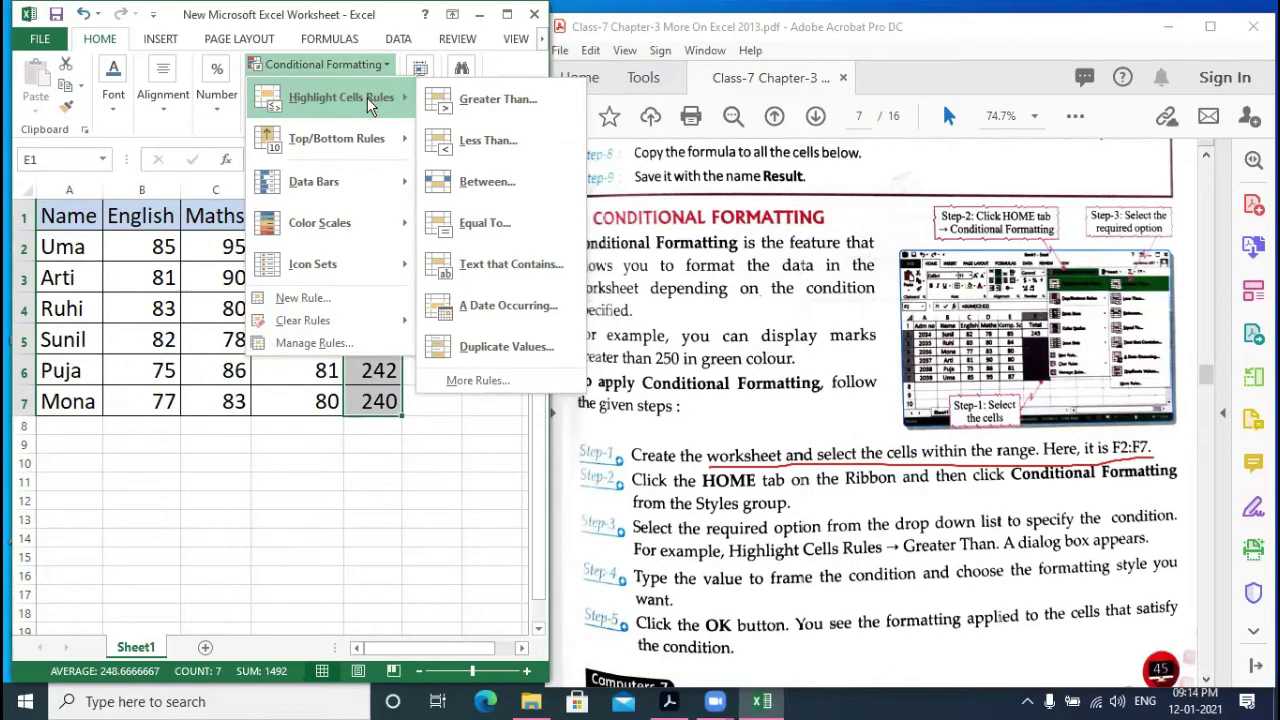
left_click(490, 100)
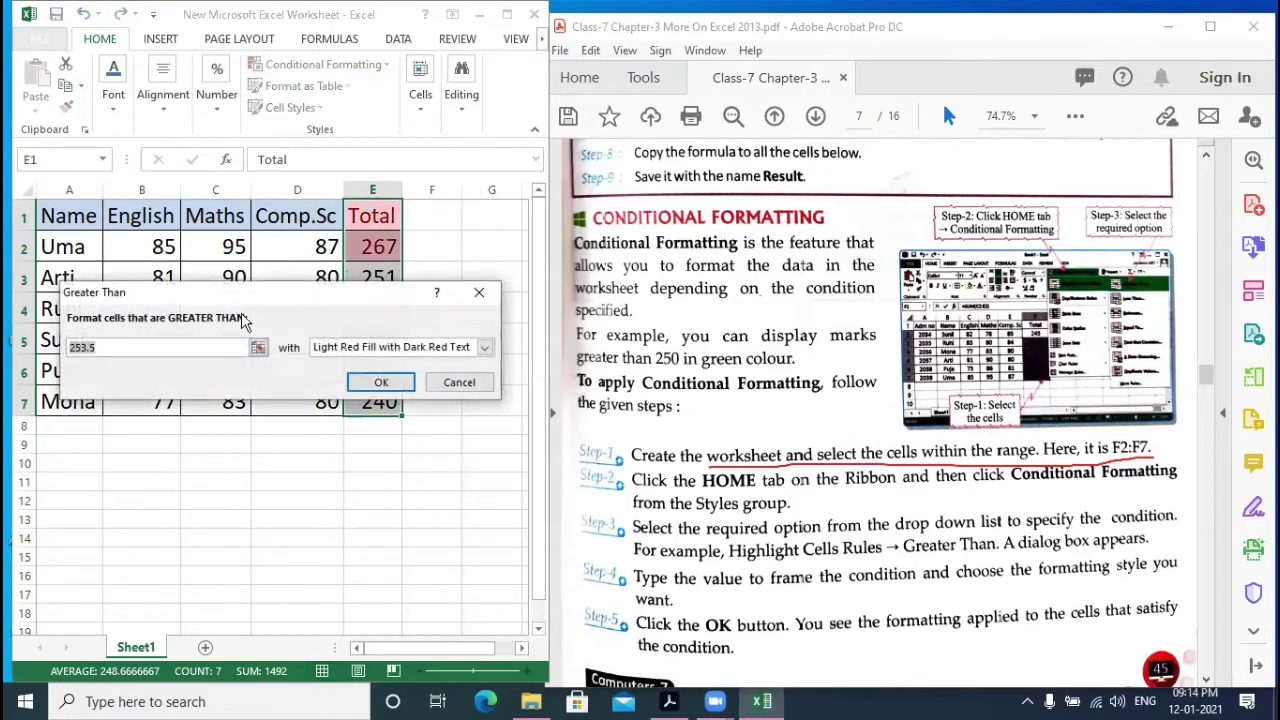
left_click(138, 347)
left_click_drag(196, 302, 285, 90)
type("25")
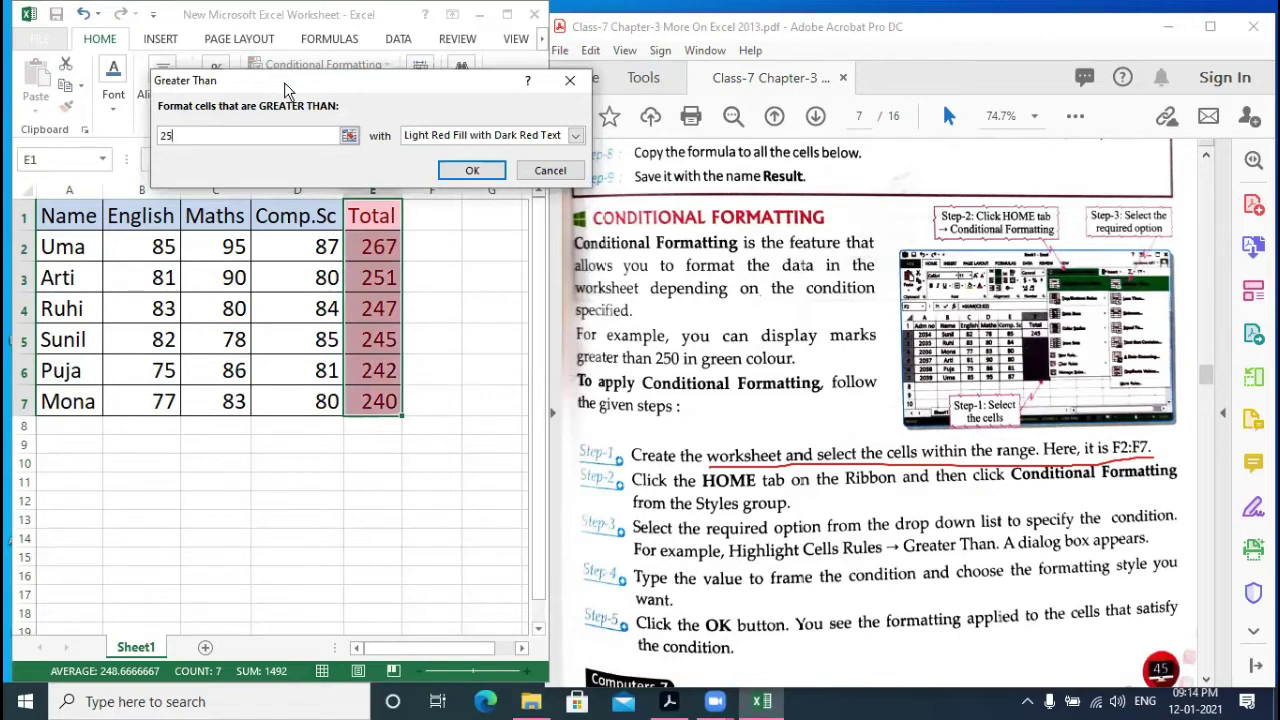
type("0")
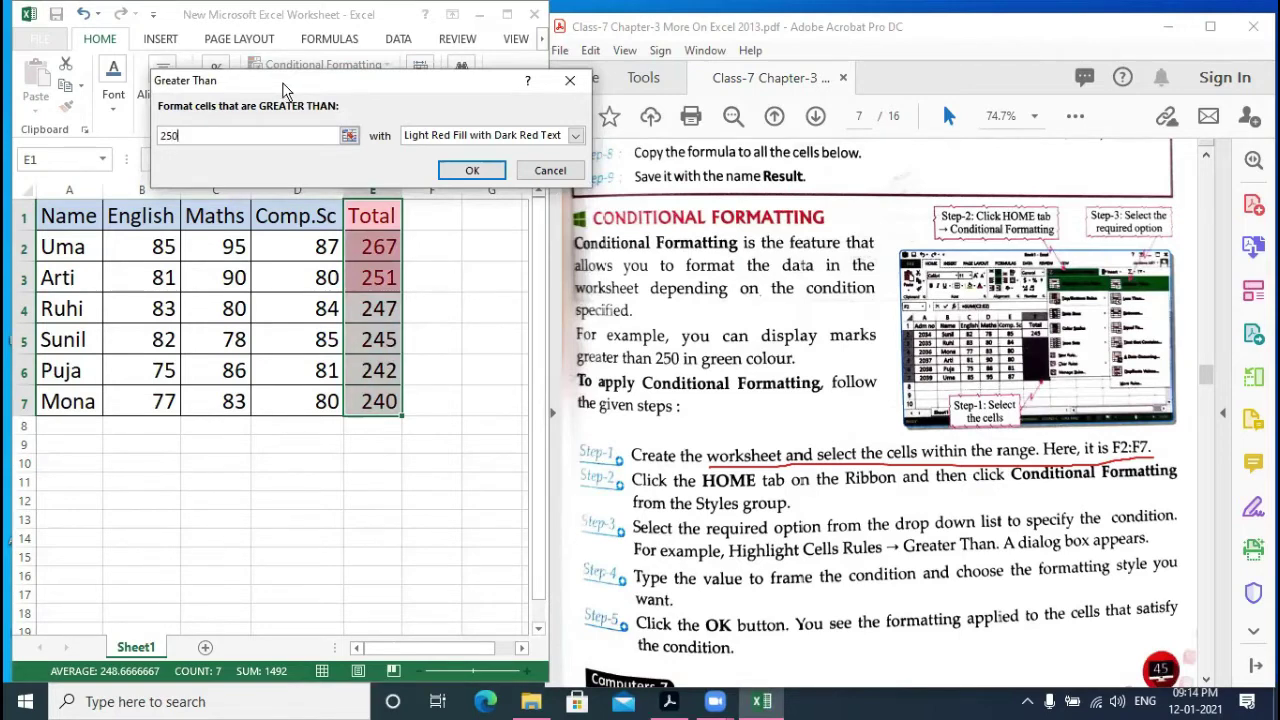
- Set the rule's format to Green Fill with Dark Green Text, apply it, and check the totals in E2 and E3
left_click_drag(285, 90, 201, 70)
left_click(492, 114)
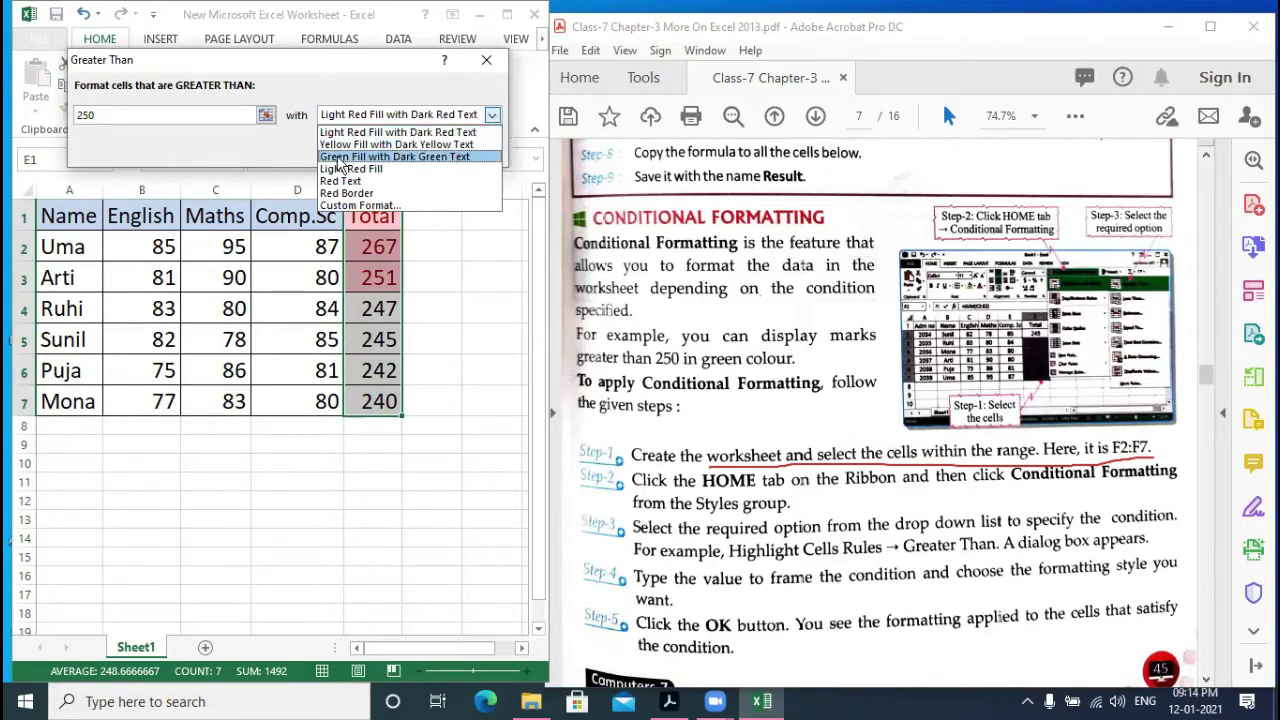
left_click(398, 157)
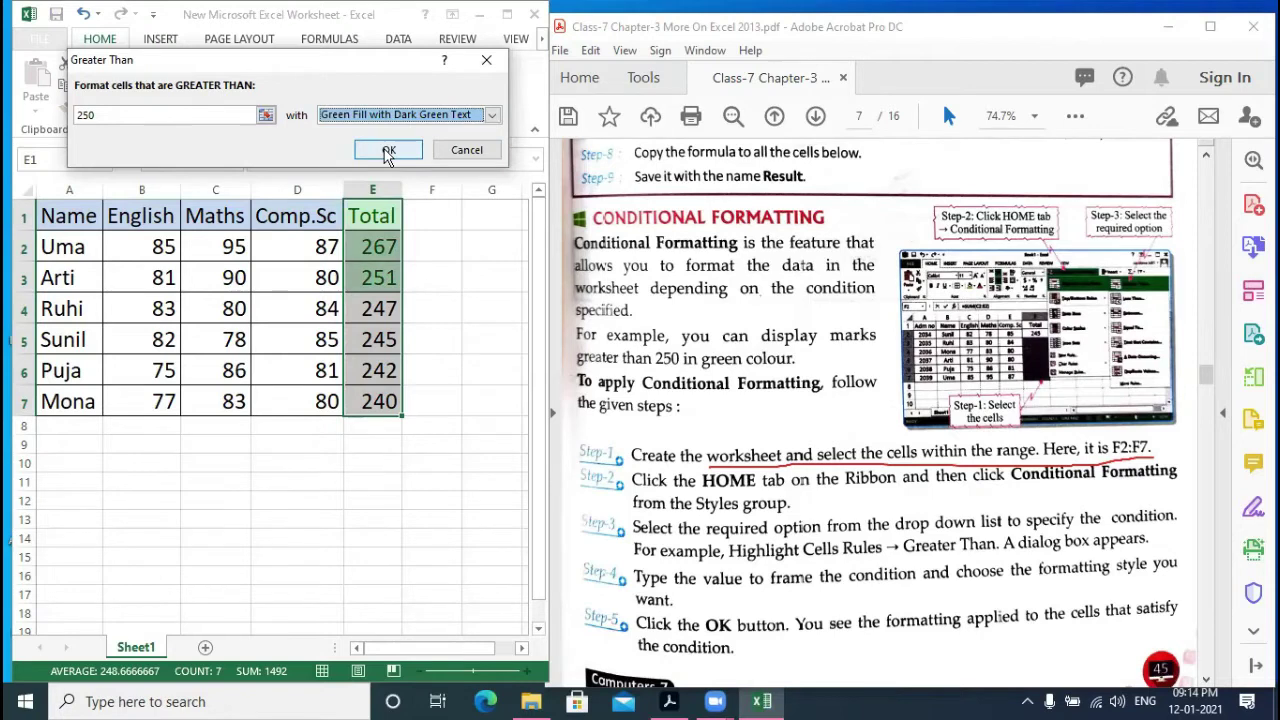
left_click(388, 151)
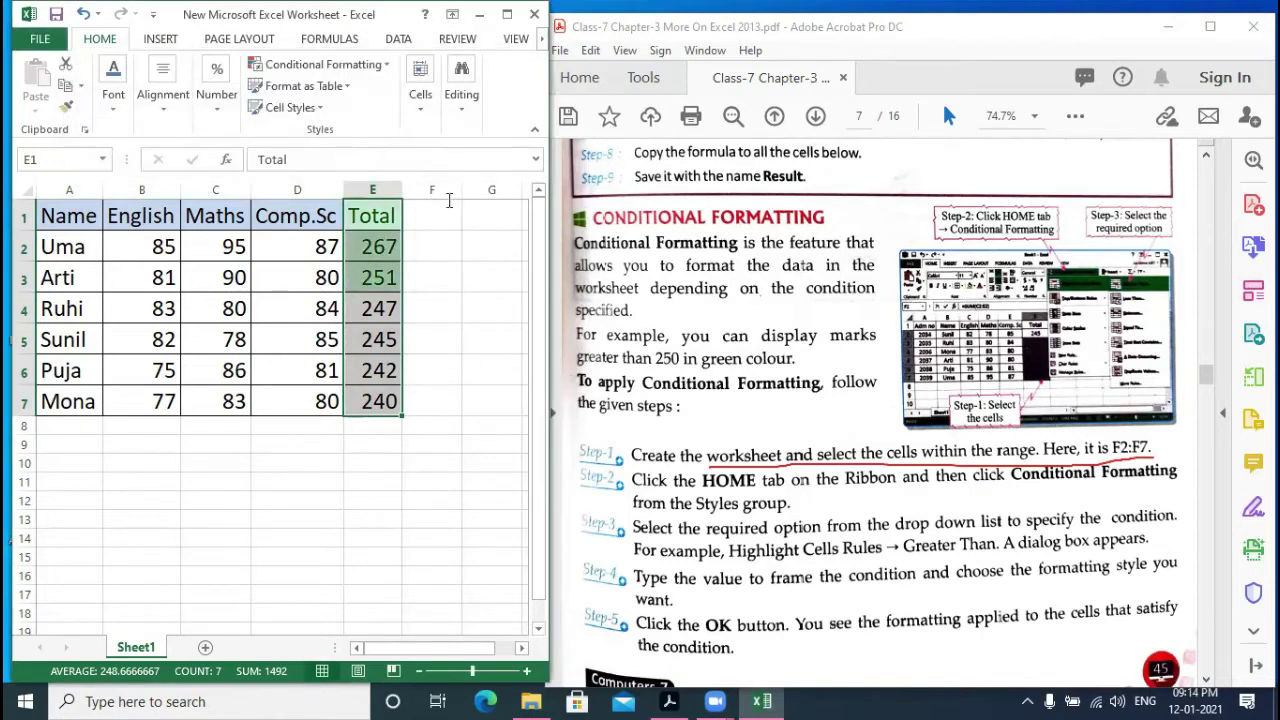
left_click(383, 247)
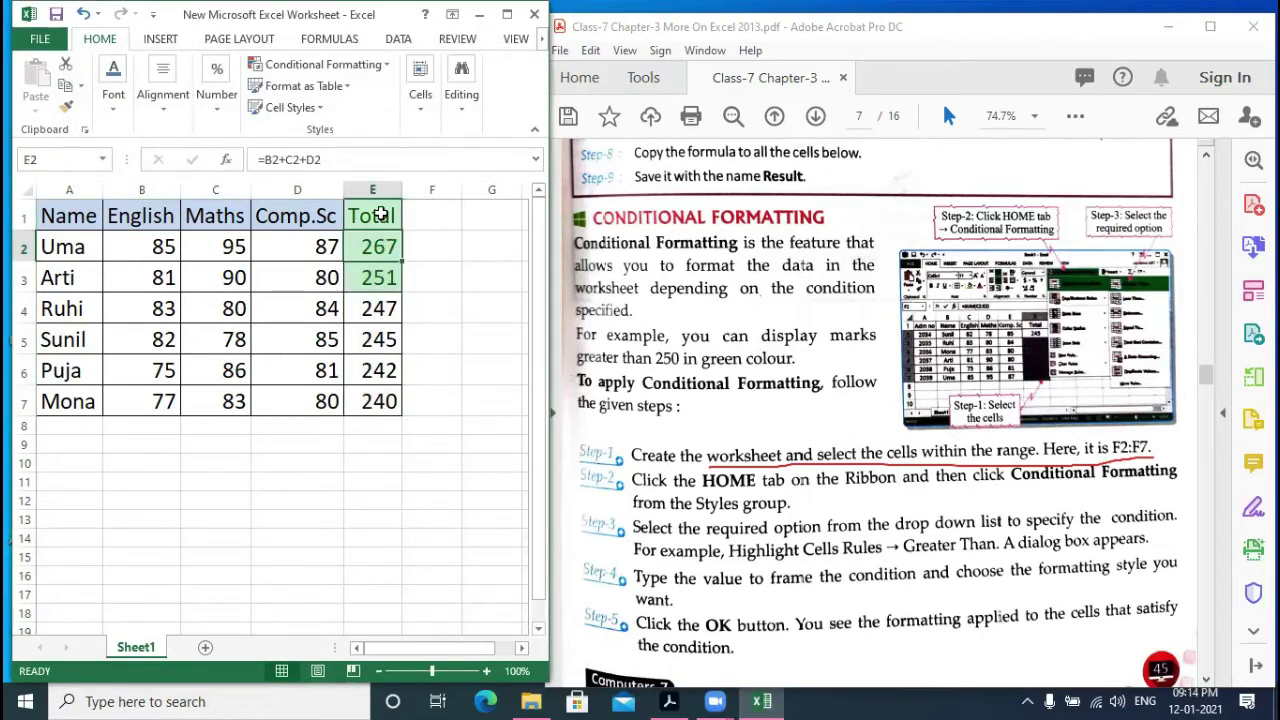
left_click(383, 280)
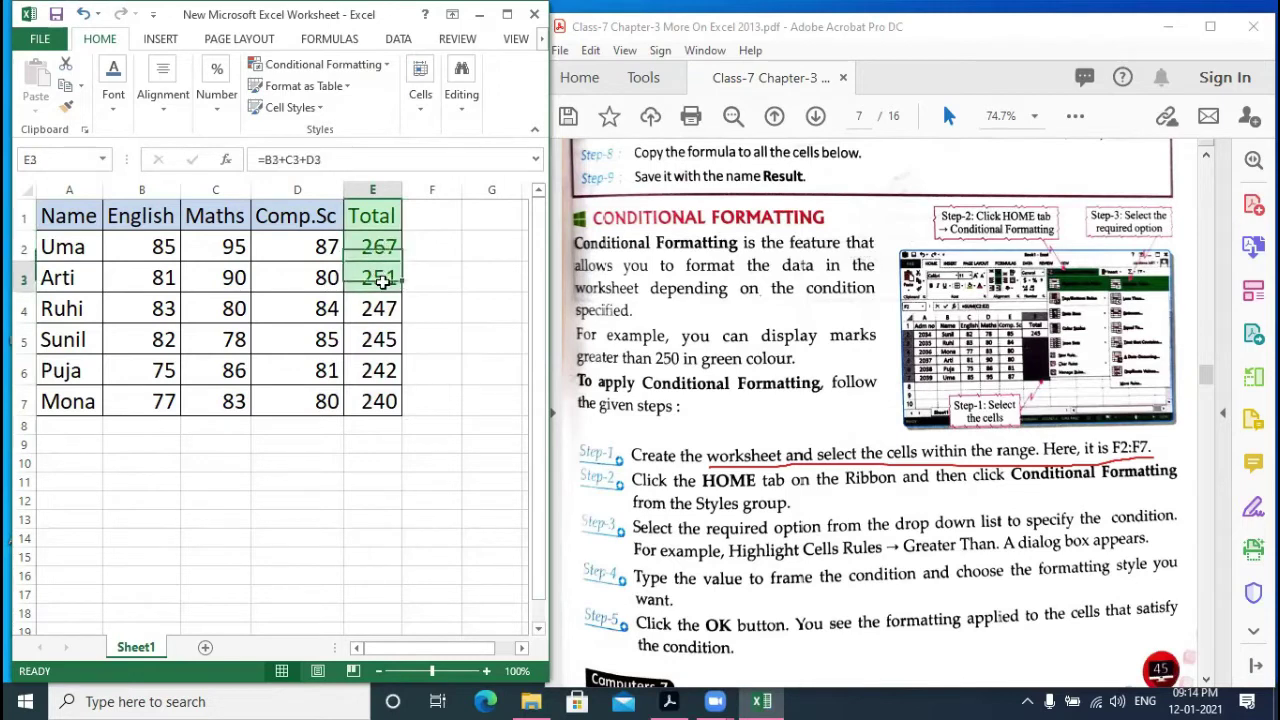
mouse_move(383, 282)
left_mouse_down()
mouse_move(374, 246)
mouse_move(381, 283)
left_mouse_up()
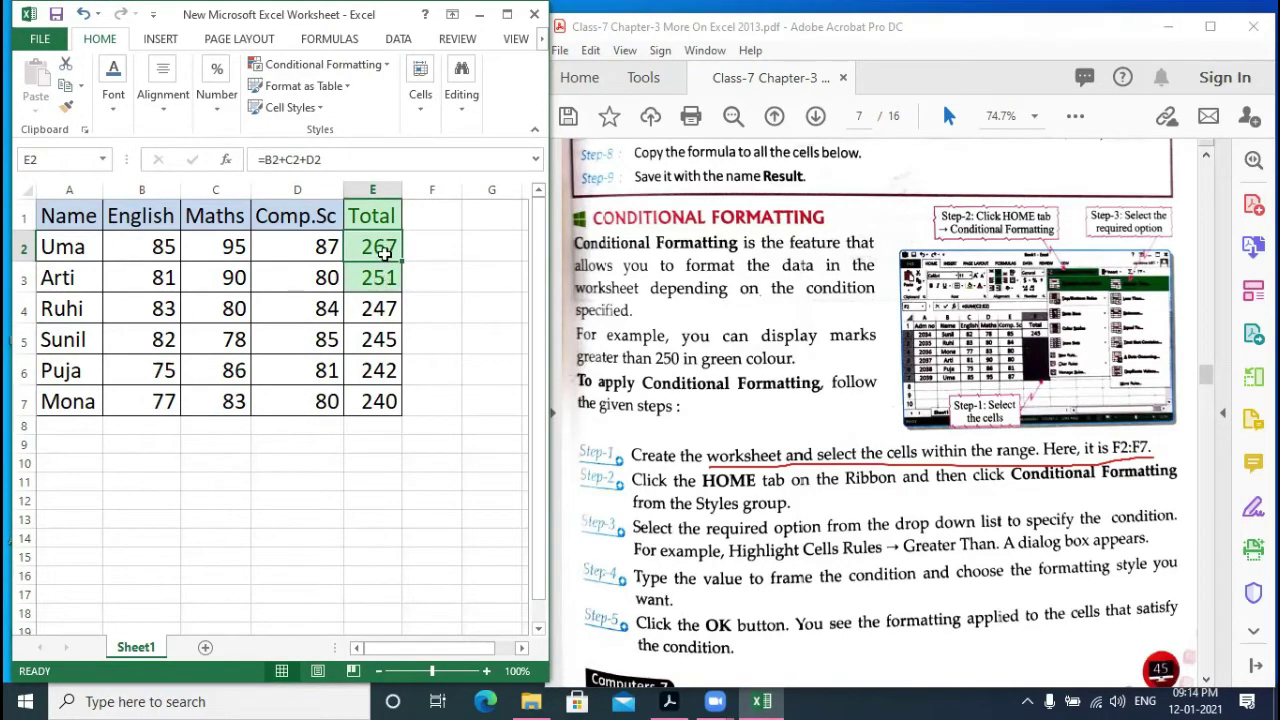
mouse_move(383, 276)
left_mouse_down()
mouse_move(385, 250)
mouse_move(370, 272)
left_mouse_up()
left_click(362, 78)
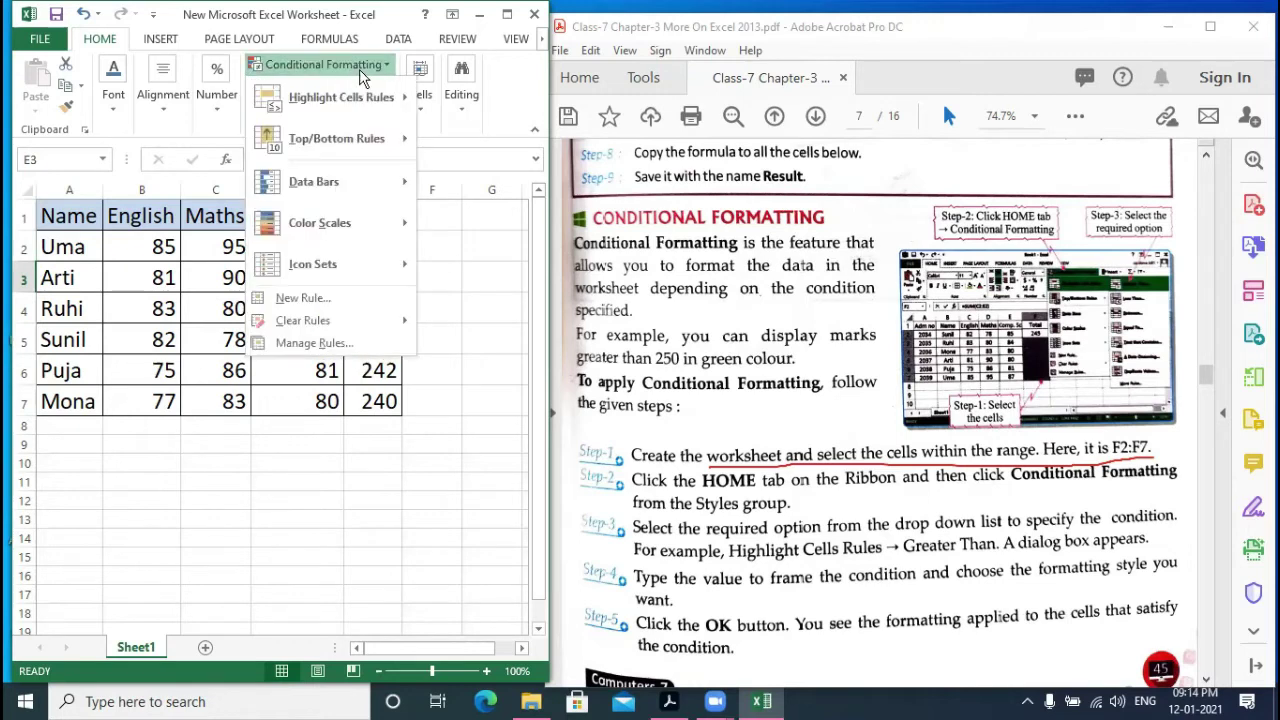
key("Escape")
key("Escape")
left_click(381, 214)
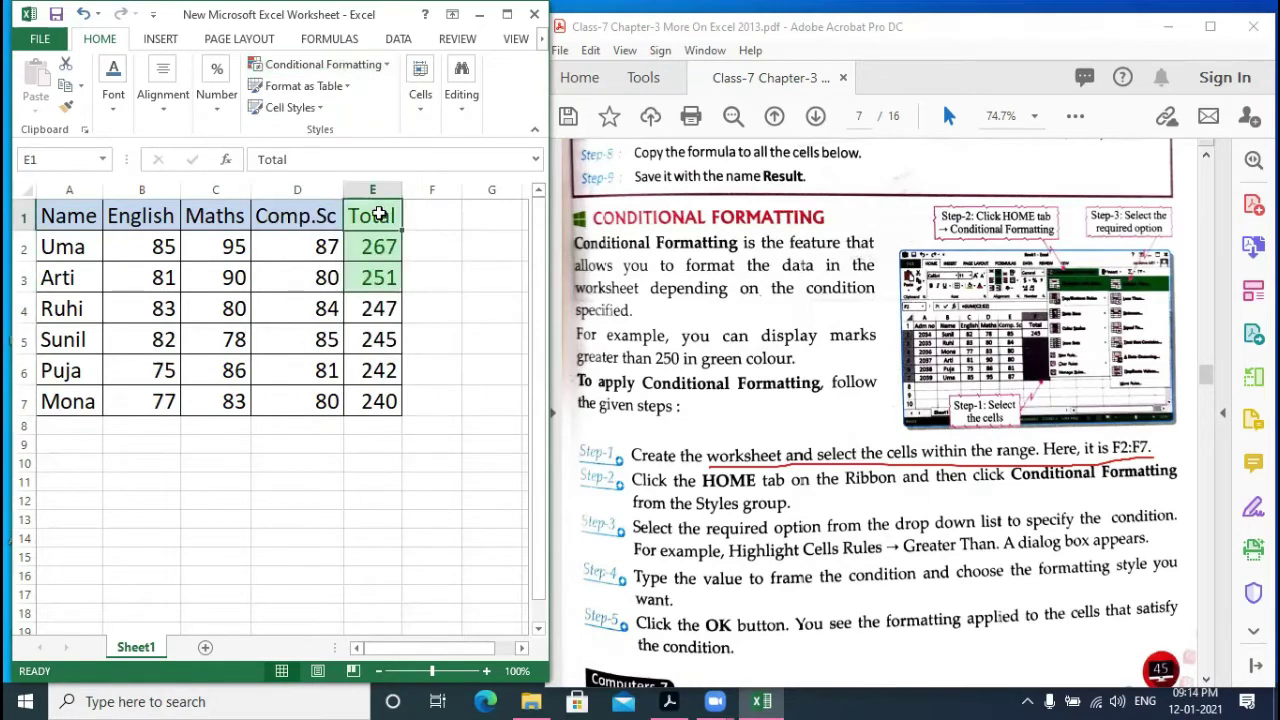
key("shift+Down")
key("shift+Down")
key("shift+Down")
key("shift+Down")
key("shift+Down")
key("shift+Down")
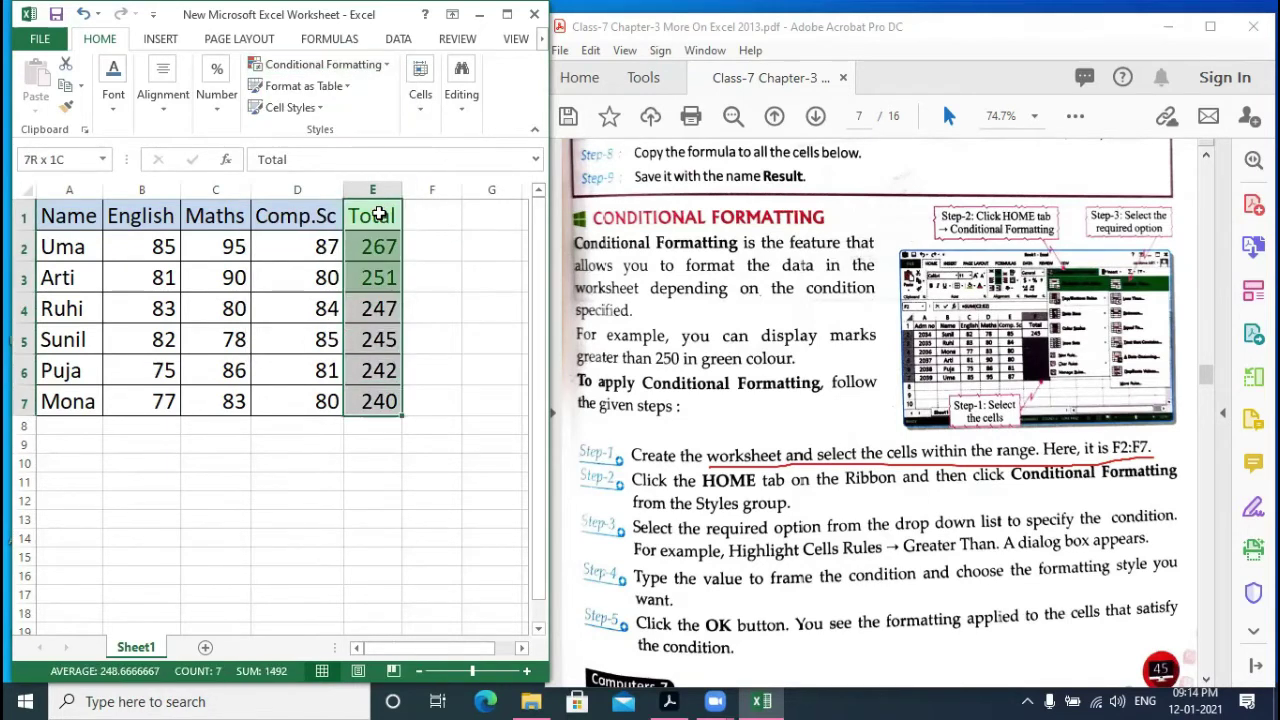
left_click(372, 66)
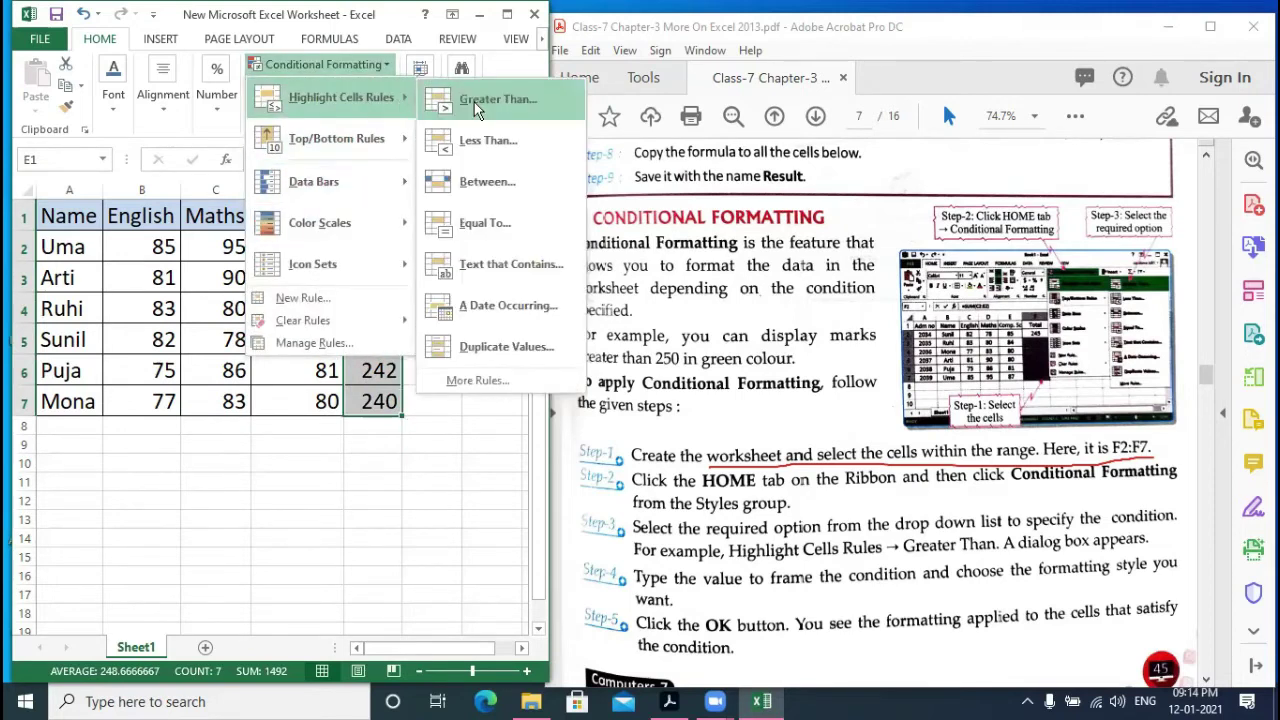
left_click(476, 100)
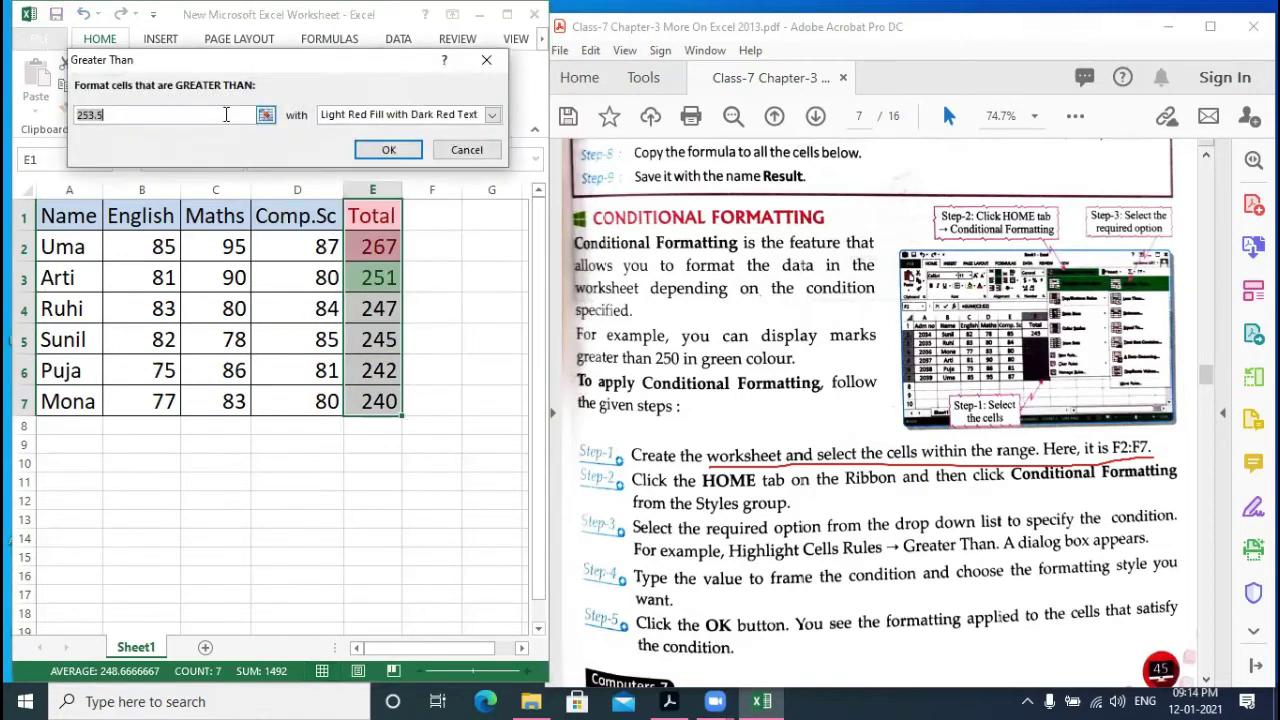
type("2")
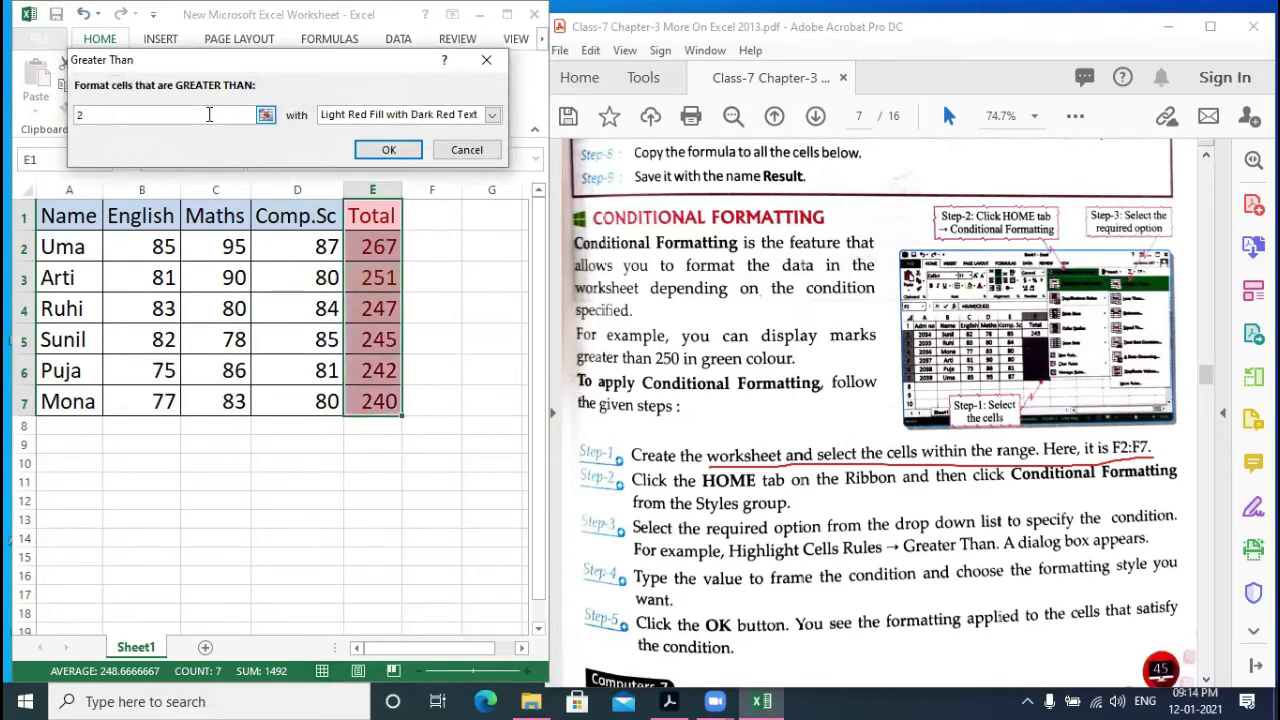
type("50")
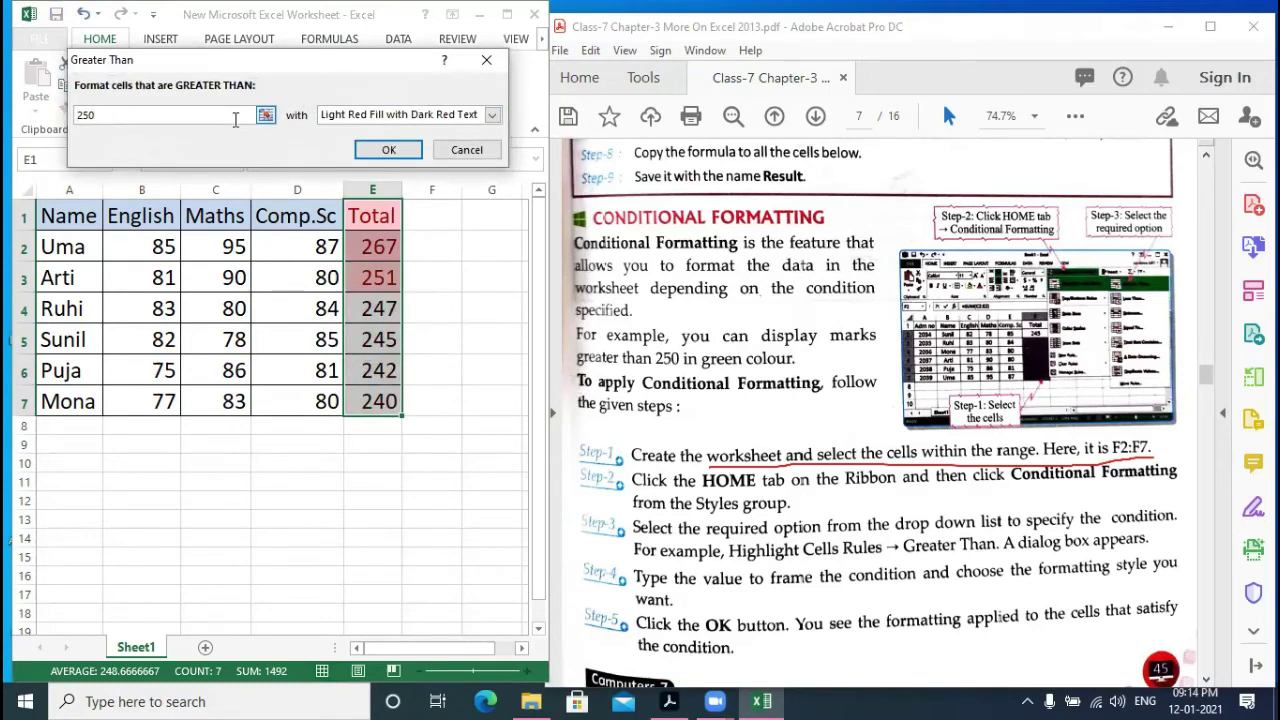
left_click(372, 115)
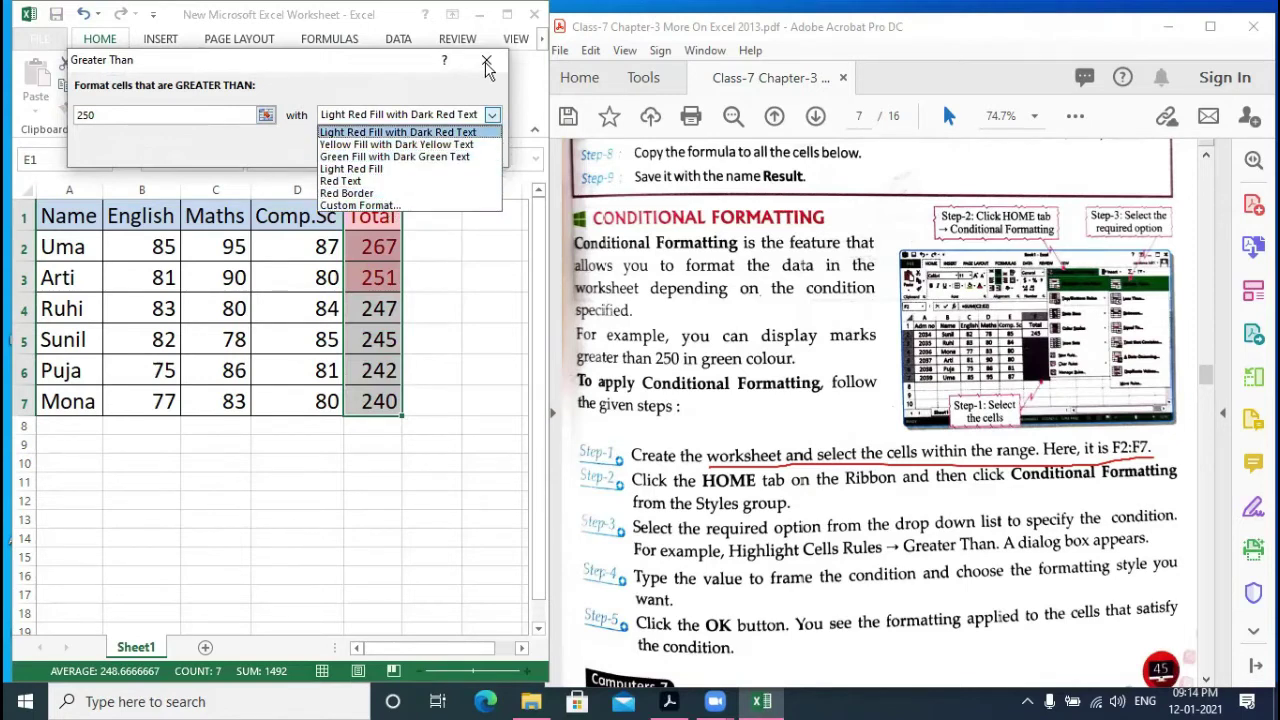
left_click(487, 63)
left_click(487, 63)
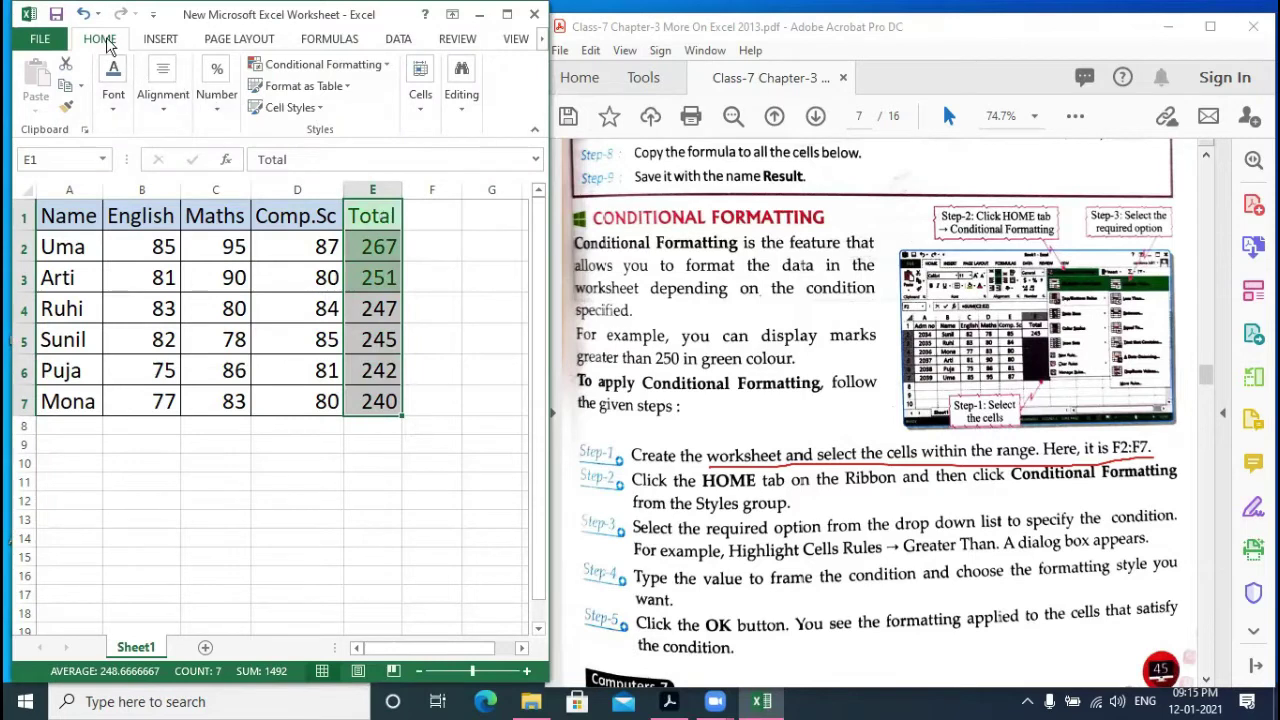
key("shift+Down")
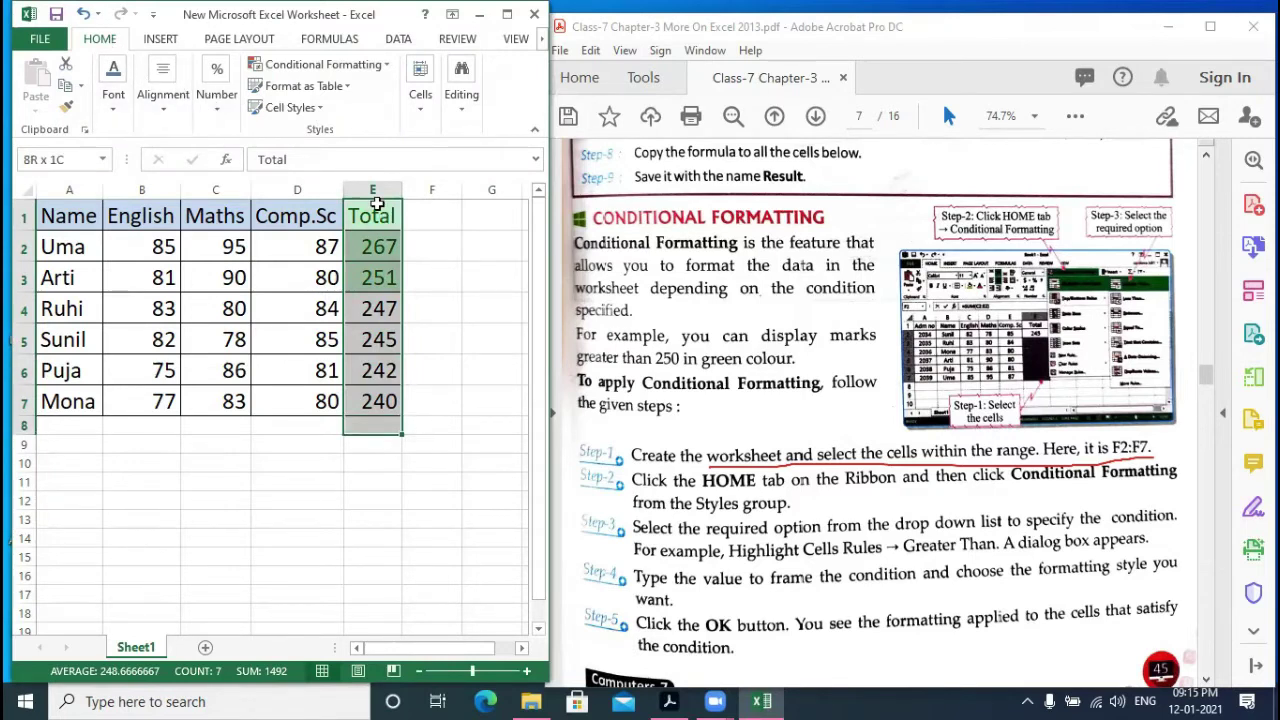
- Select only the total marks below the Total heading, cells E2:E7
left_click_drag(376, 250, 377, 235)
key("shift+Down")
key("shift+Down")
key("shift+Down")
key("shift+Down")
key("shift+Down")
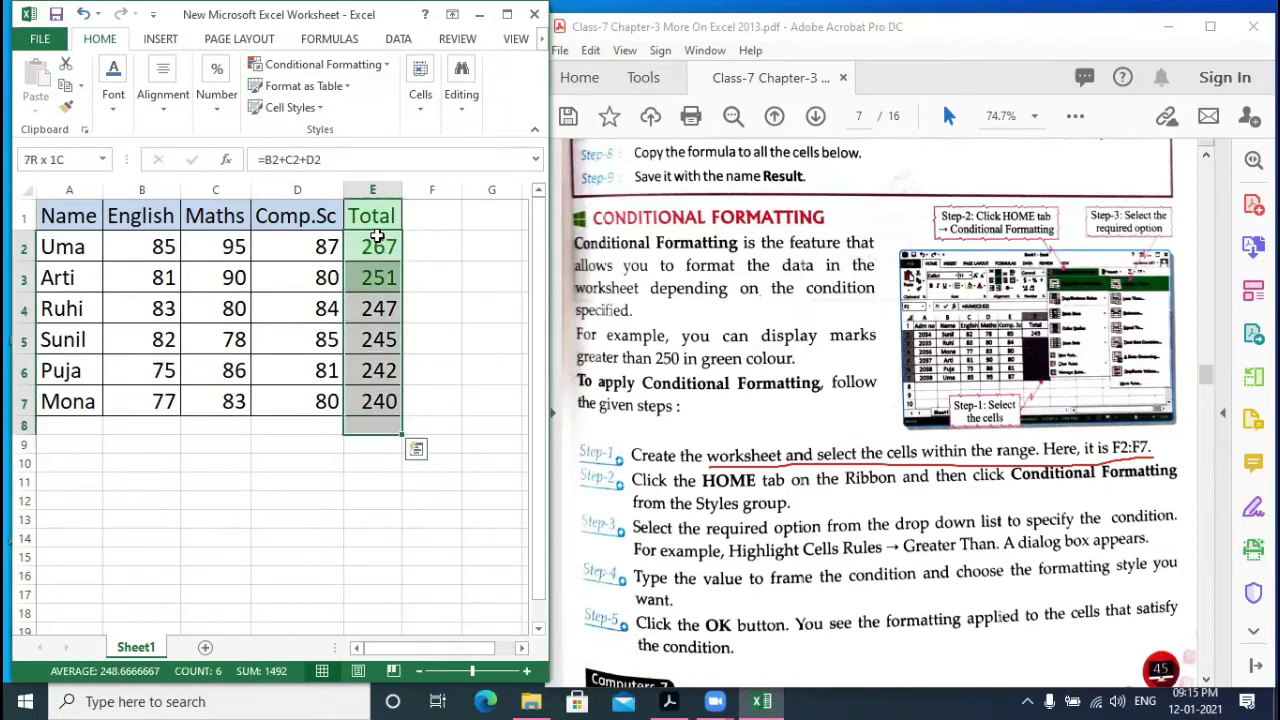
key("shift+Up")
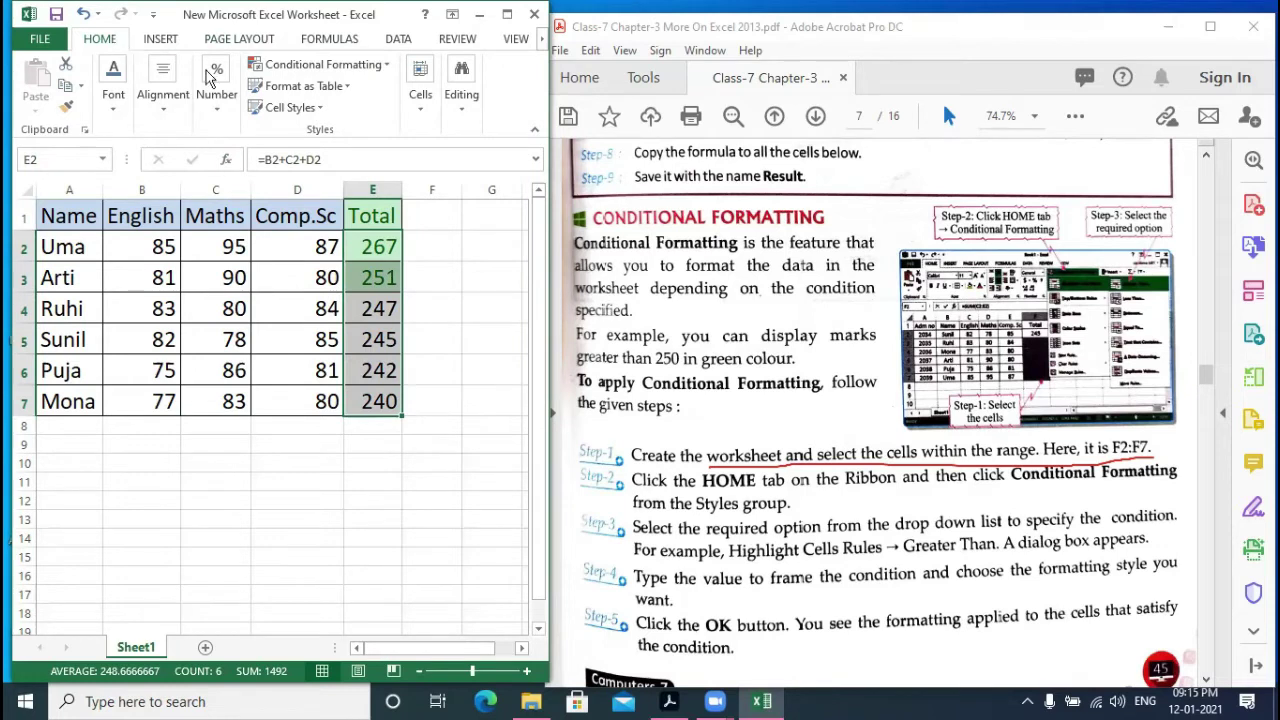
- Apply a Greater Than highlight rule to the selected totals with threshold 250 and Yellow Fill with Dark Yellow Text
left_click(323, 66)
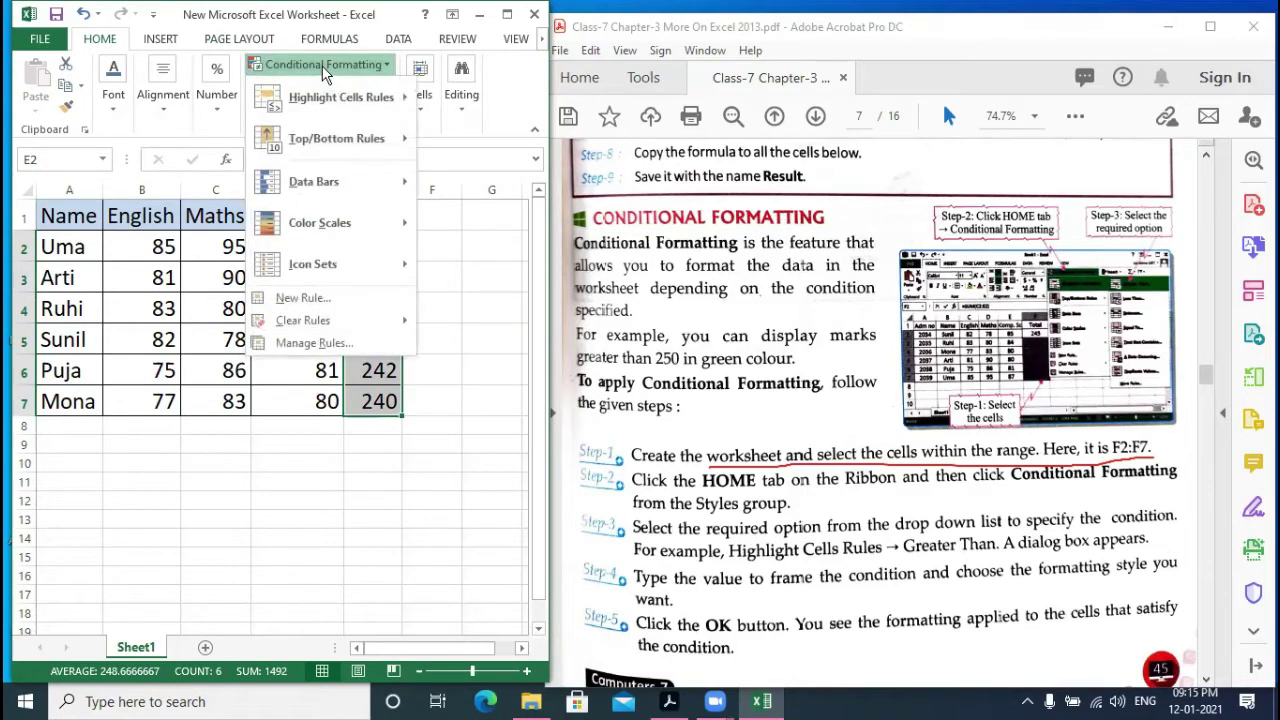
mouse_move(337, 99)
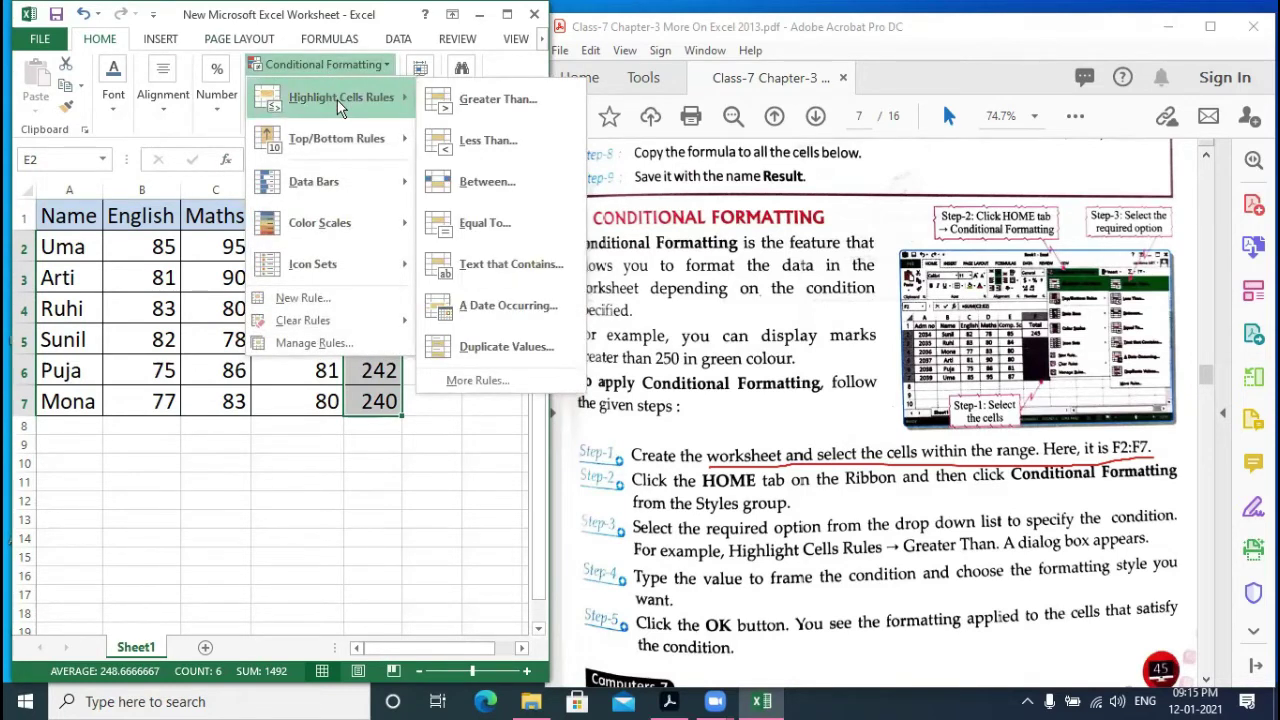
left_click(494, 100)
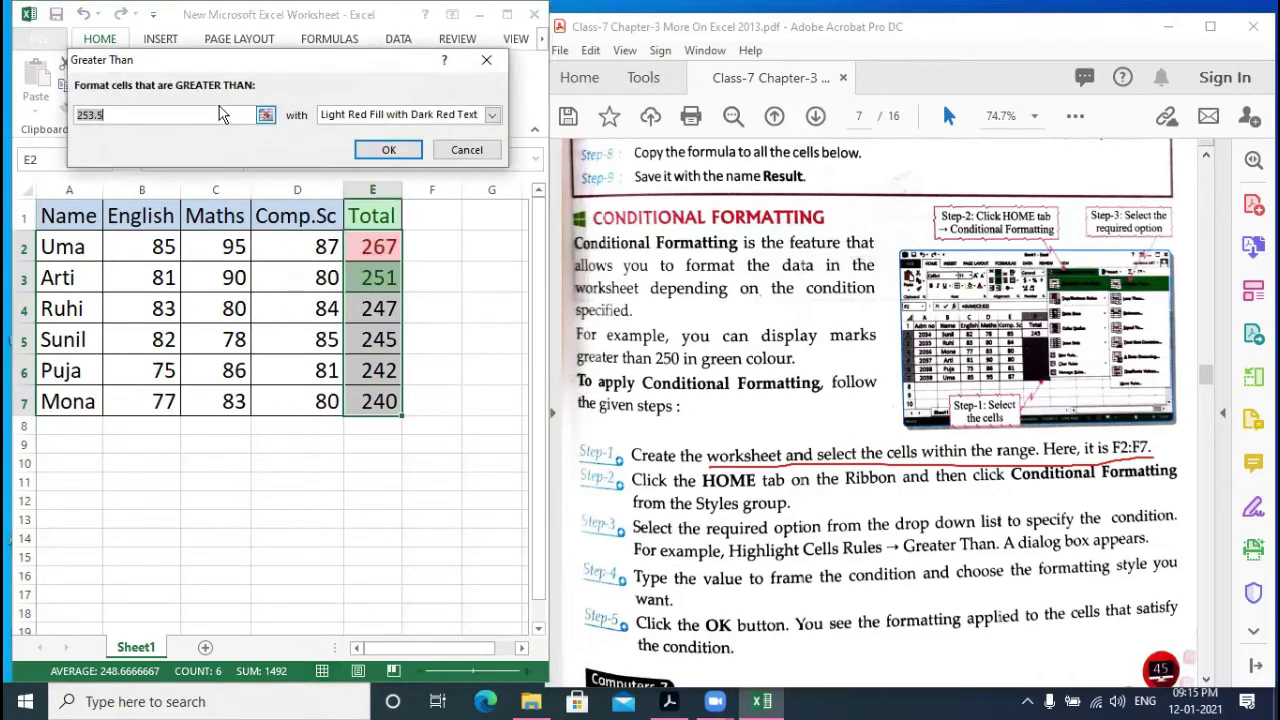
type("25")
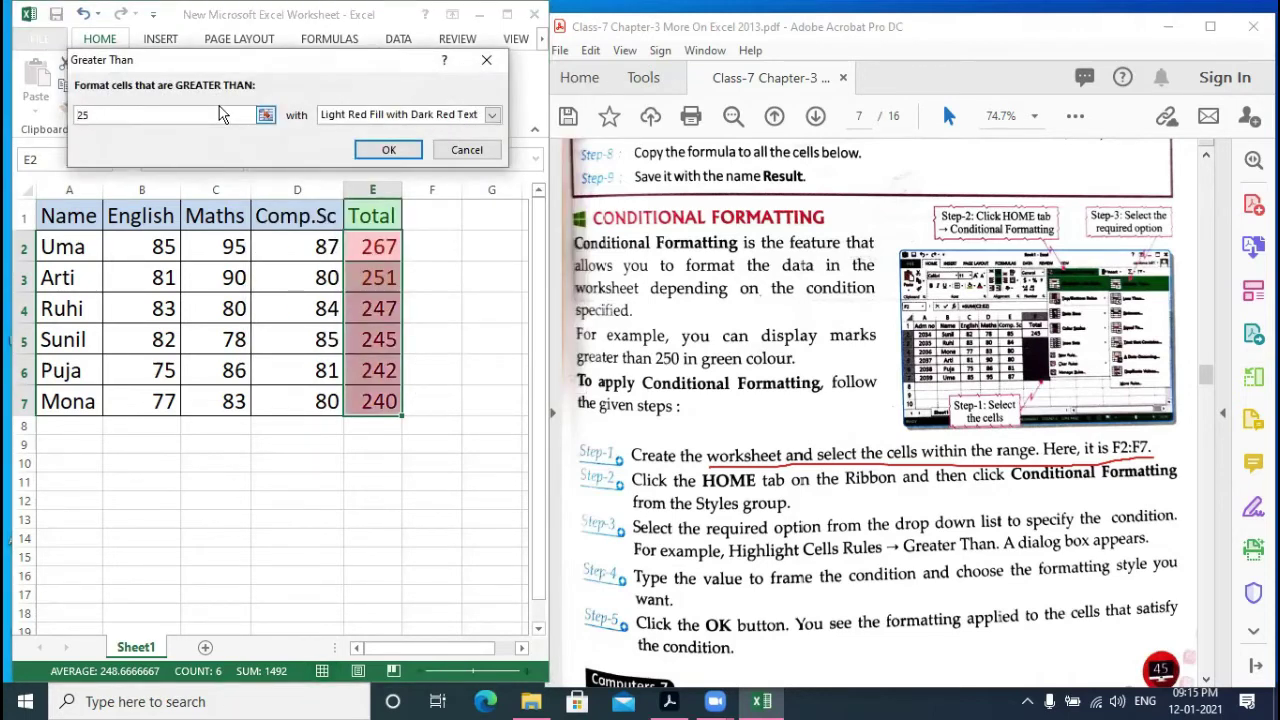
type("0")
left_click(375, 116)
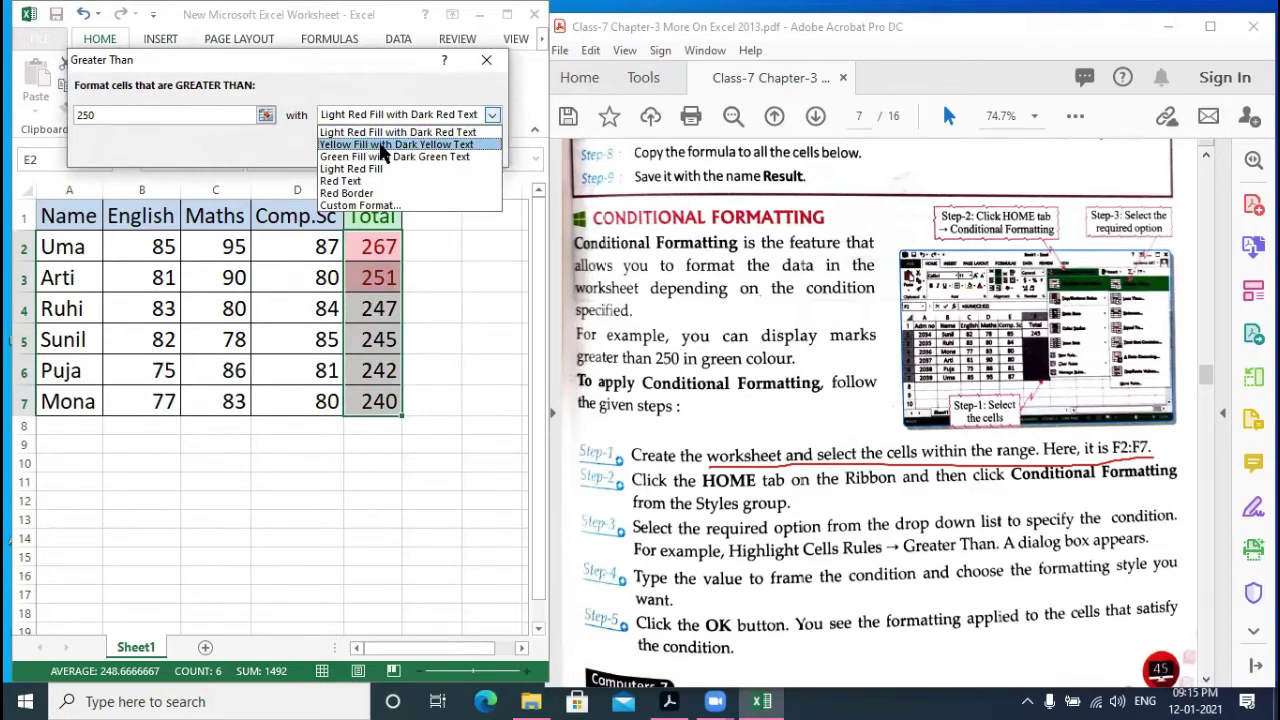
left_click(380, 145)
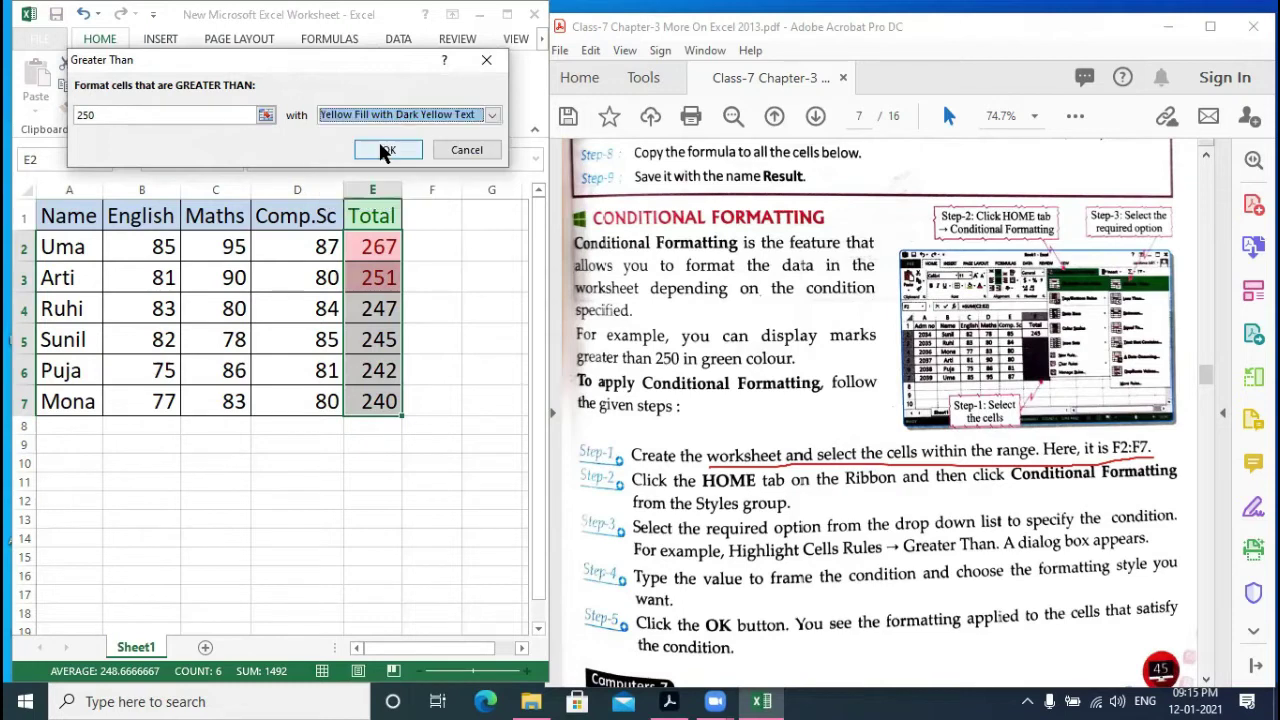
left_click(390, 150)
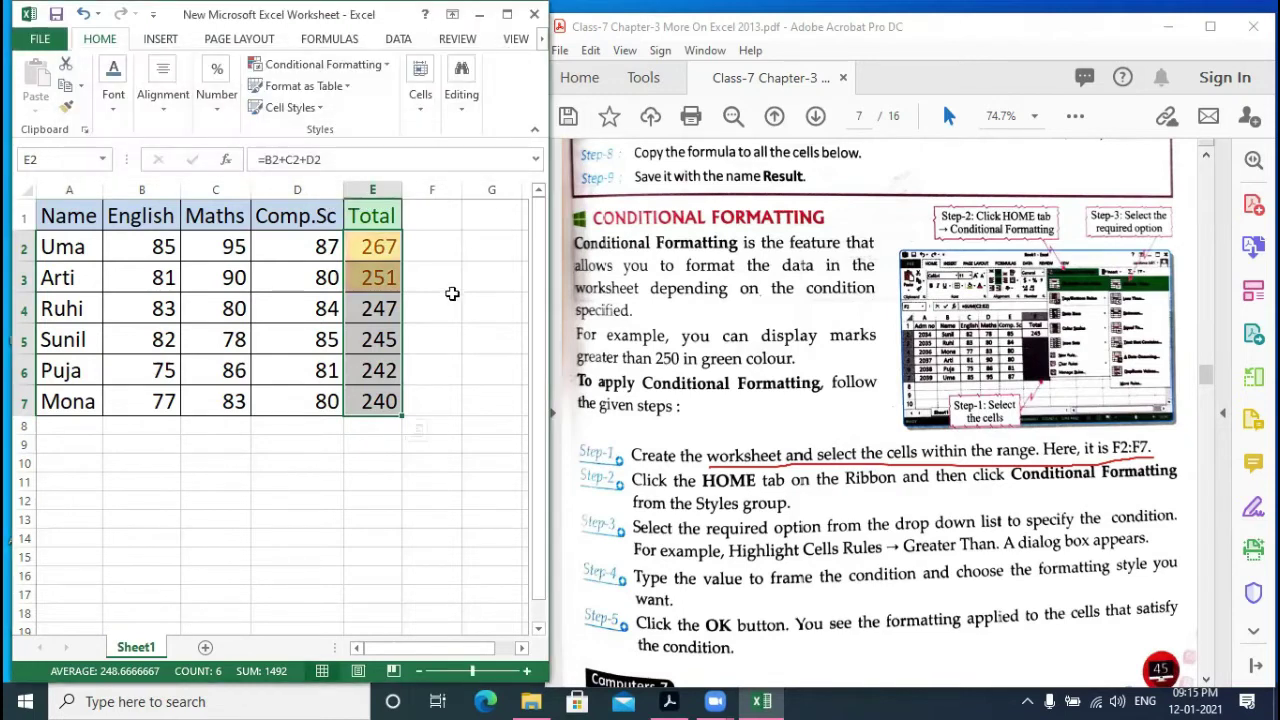
- Examine the totals in E2 and E3 to see how the highlight rule formats them
left_click(428, 312)
left_click(384, 248)
left_click(390, 277)
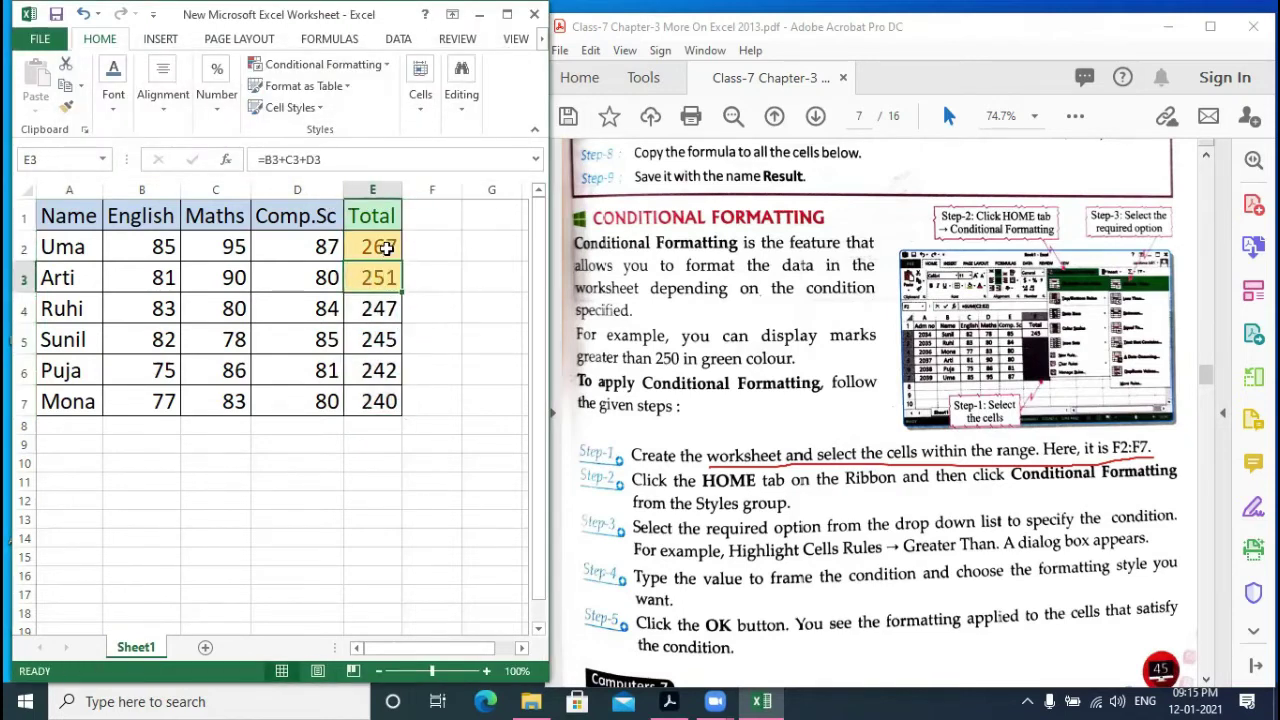
left_click(387, 248)
left_click(390, 277)
left_click(392, 250)
left_click(374, 275)
left_click(374, 248)
left_click(376, 277)
left_click(381, 249)
left_click(374, 279)
left_click(374, 248)
left_click(373, 283)
- Move the chapter PDF on to the Sorting Data section on book page 46
left_click(749, 304)
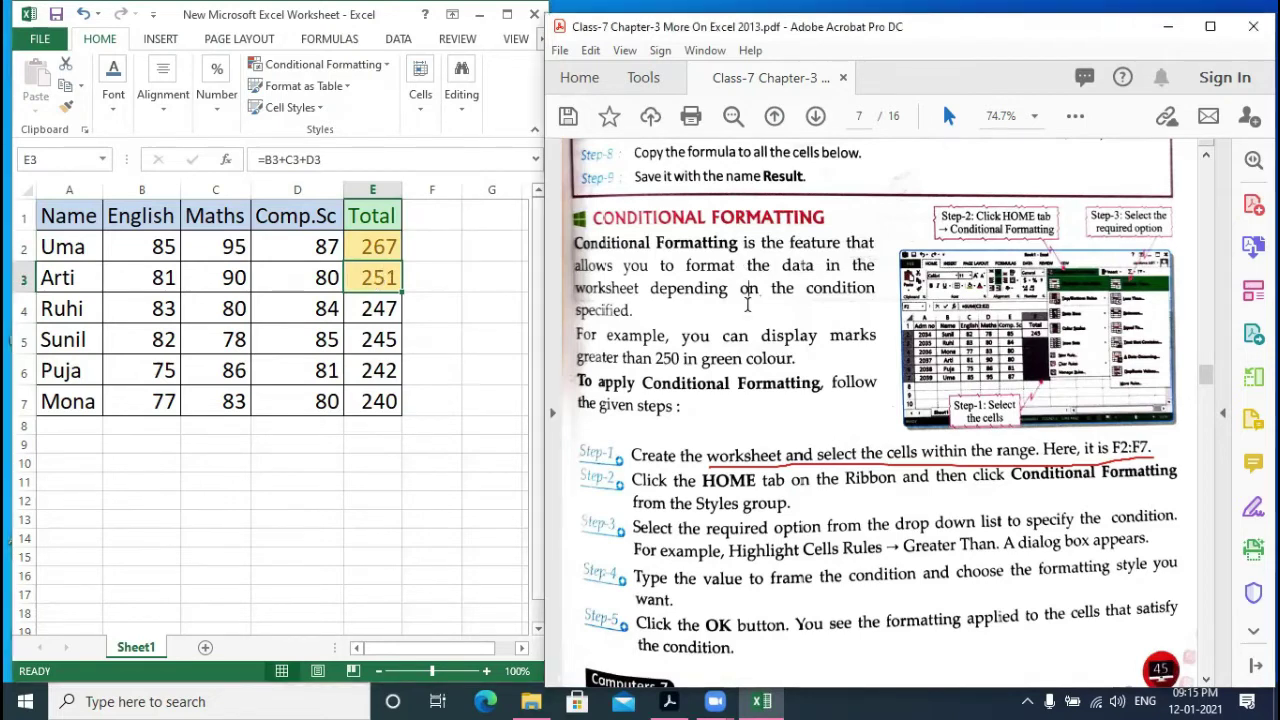
scroll(750, 304, "down", 12)
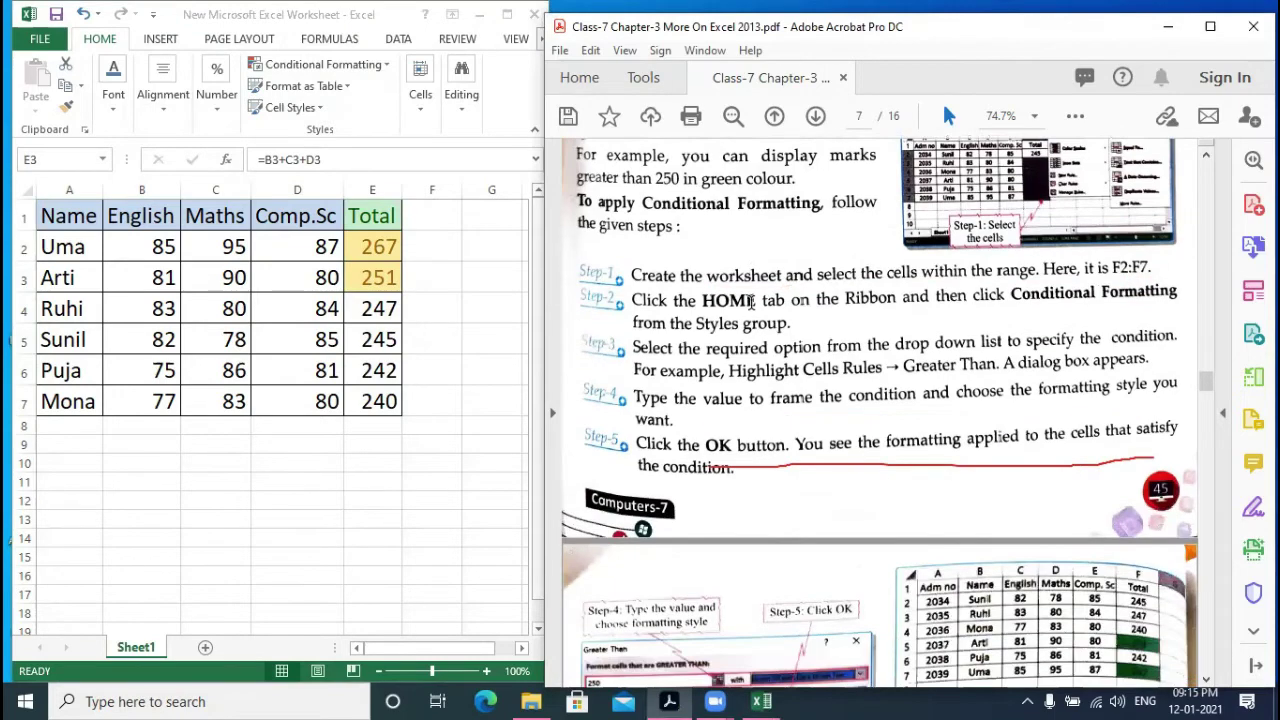
scroll(749, 304, "down", 4)
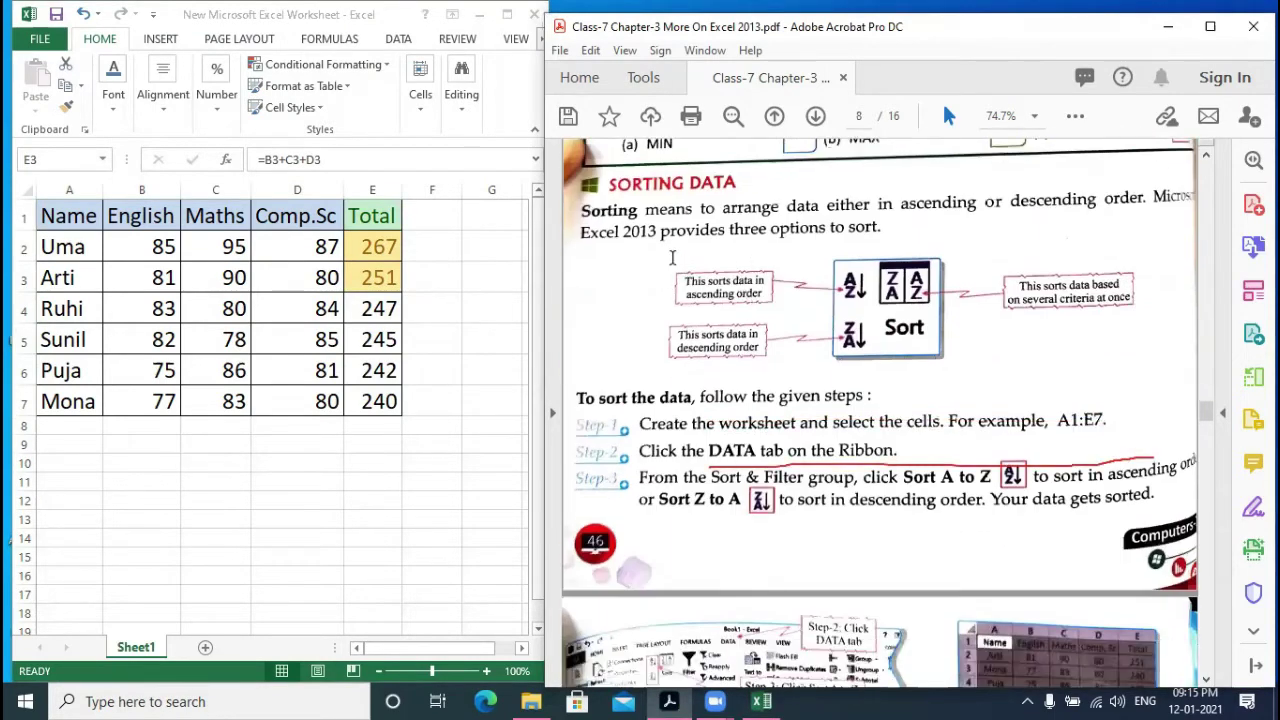
double_click(382, 278)
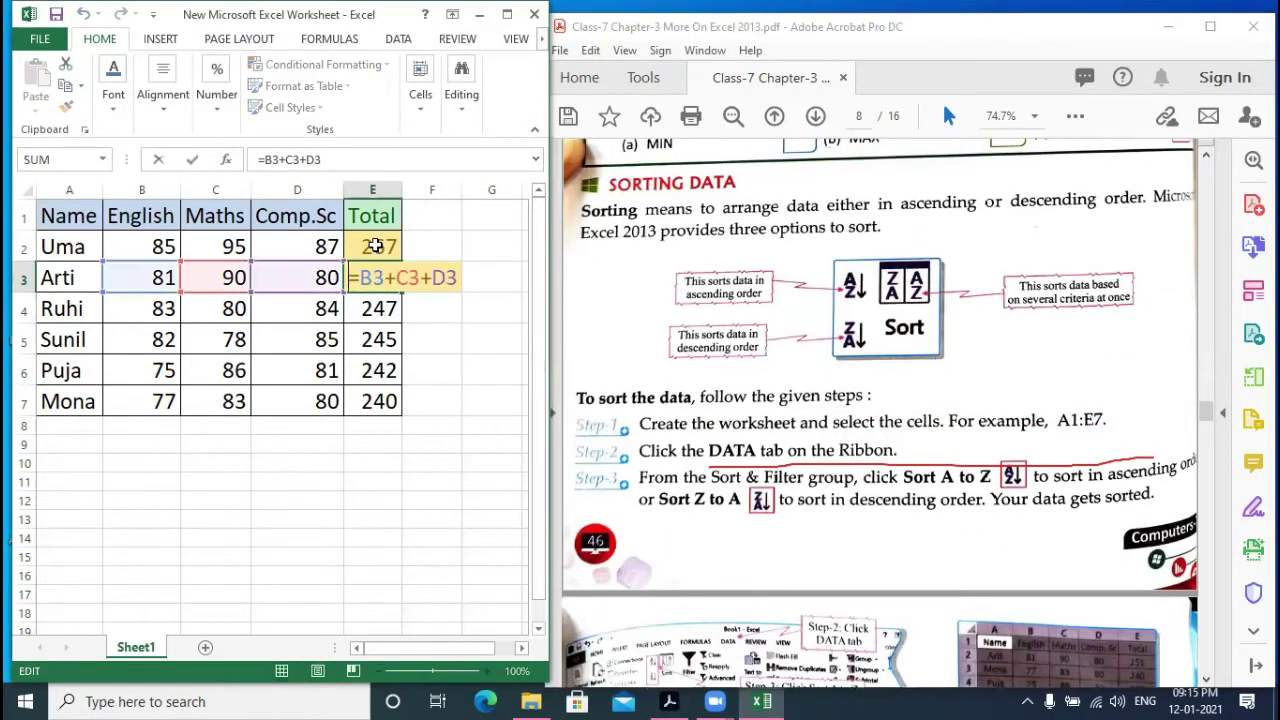
key("Return")
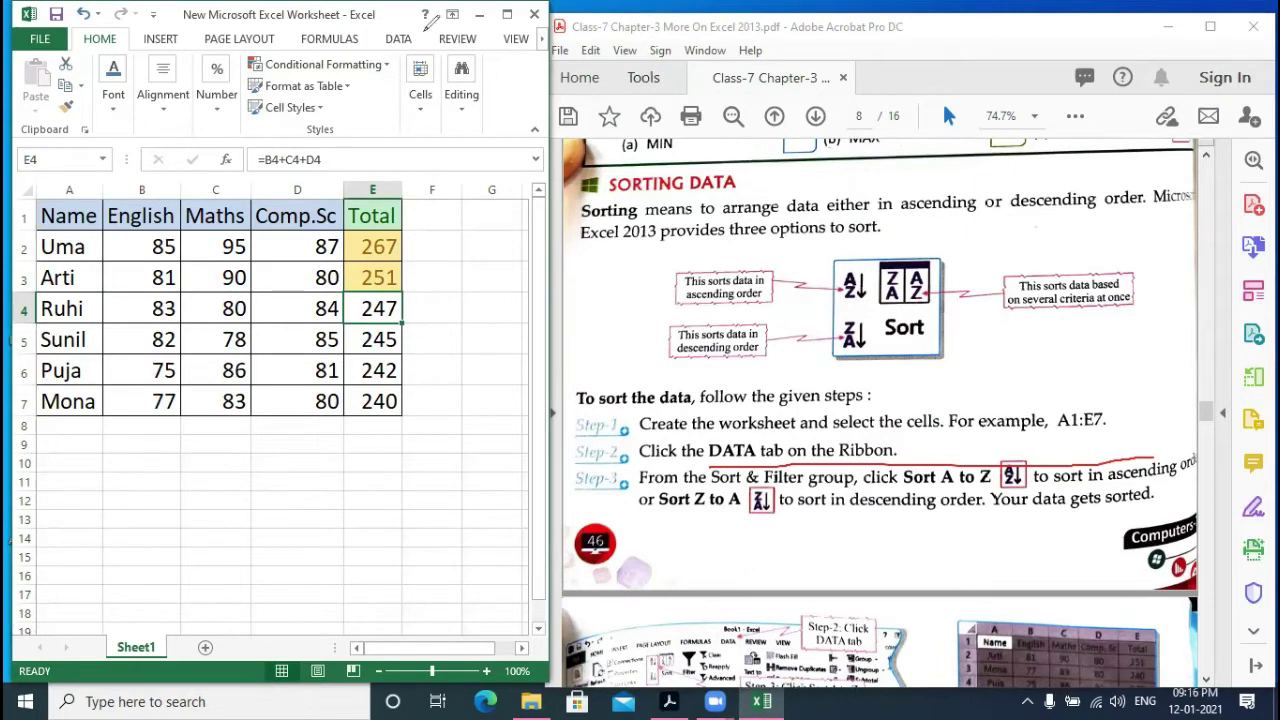
- Circle the DATA tab name and the whole marks table in red pen, and display the worksheet's Data commands
mouse_move(410, 24)
left_mouse_down()
mouse_move(432, 22)
mouse_move(405, 30)
left_mouse_up()
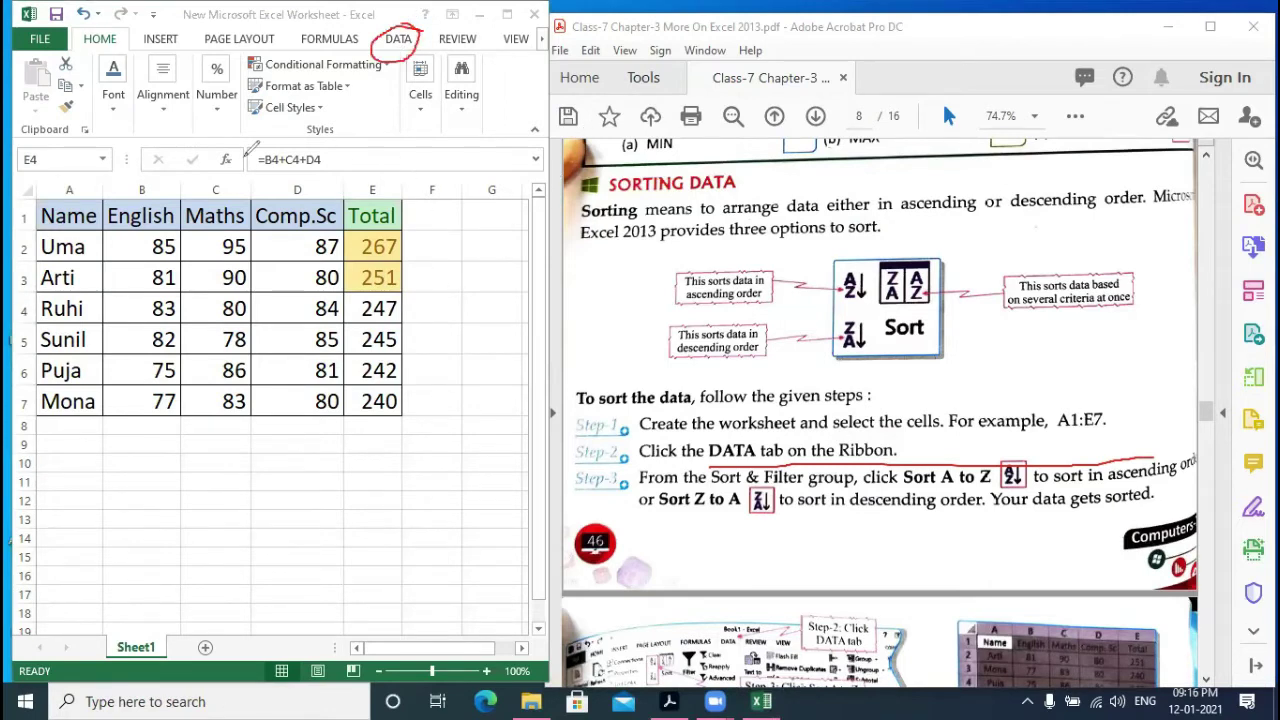
mouse_move(424, 216)
left_mouse_down()
mouse_move(88, 194)
mouse_move(11, 340)
mouse_move(276, 483)
mouse_move(430, 288)
mouse_move(414, 213)
left_mouse_up()
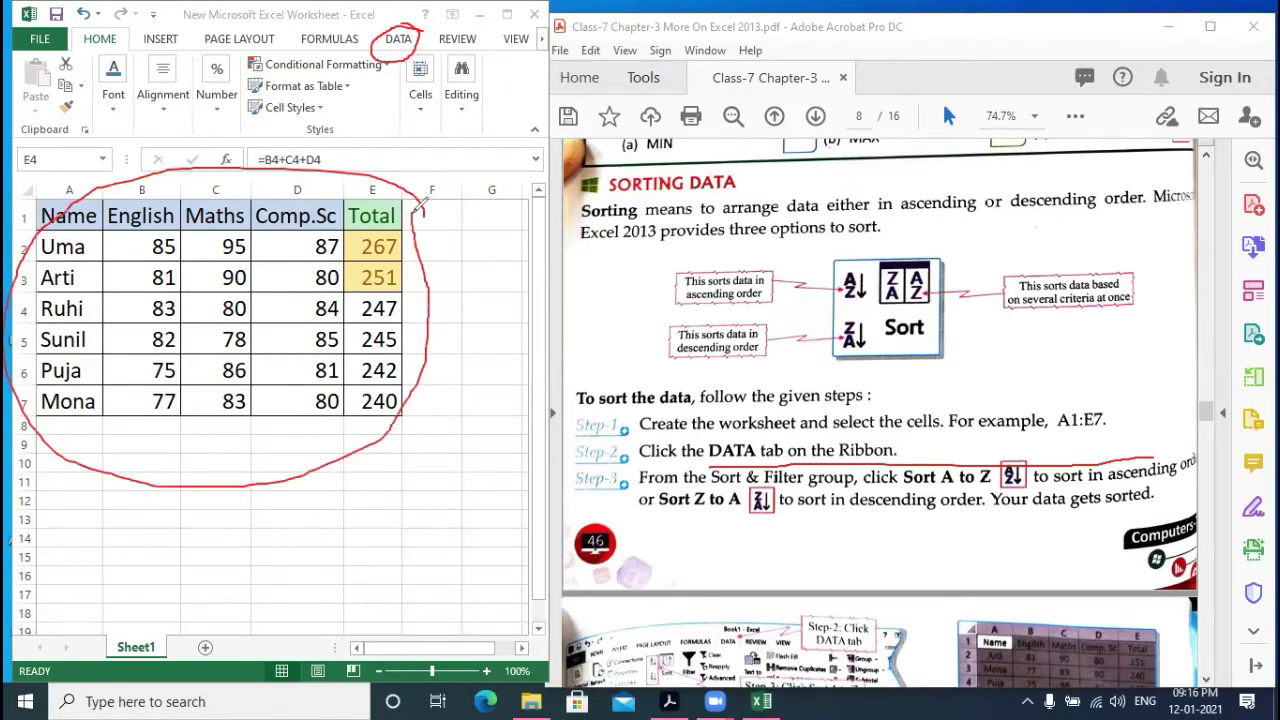
left_click(397, 40)
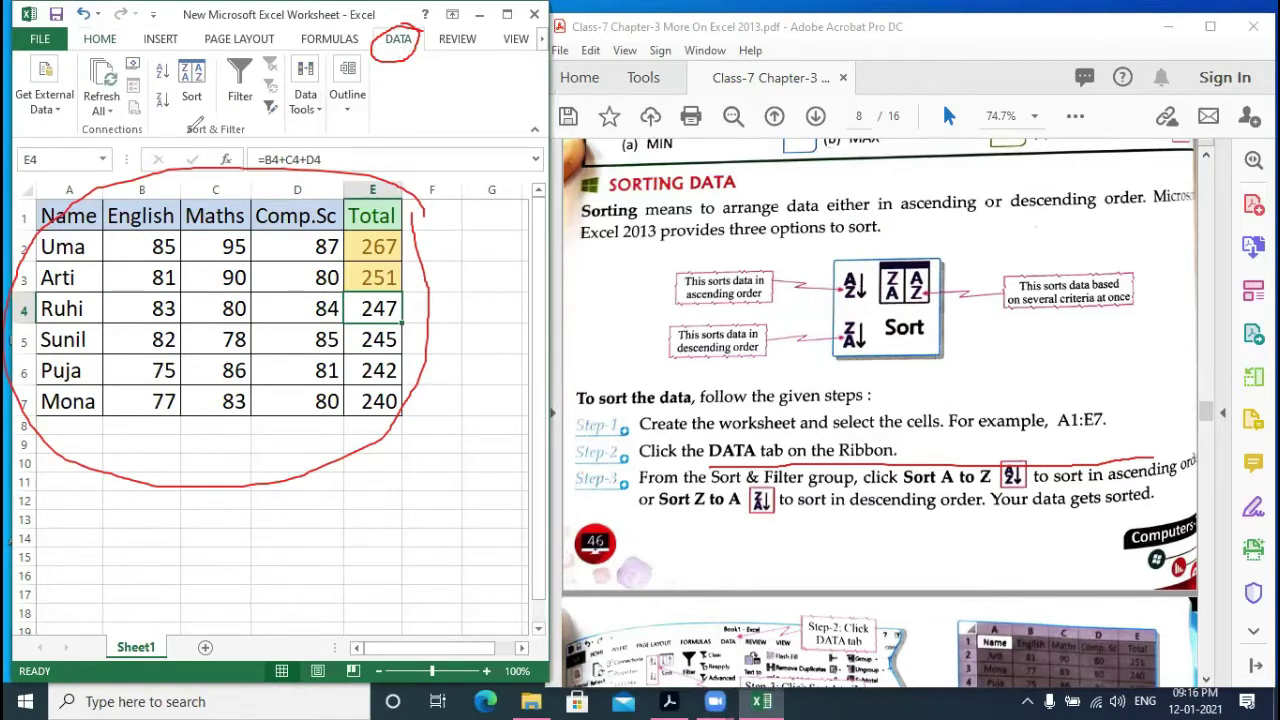
- Circle the Sort & Filter group, its sort commands and the matching Sort illustration in the PDF in red pen
mouse_move(157, 131)
left_mouse_down()
mouse_move(278, 123)
mouse_move(290, 35)
mouse_move(178, 33)
mouse_move(140, 80)
mouse_move(176, 135)
left_mouse_up()
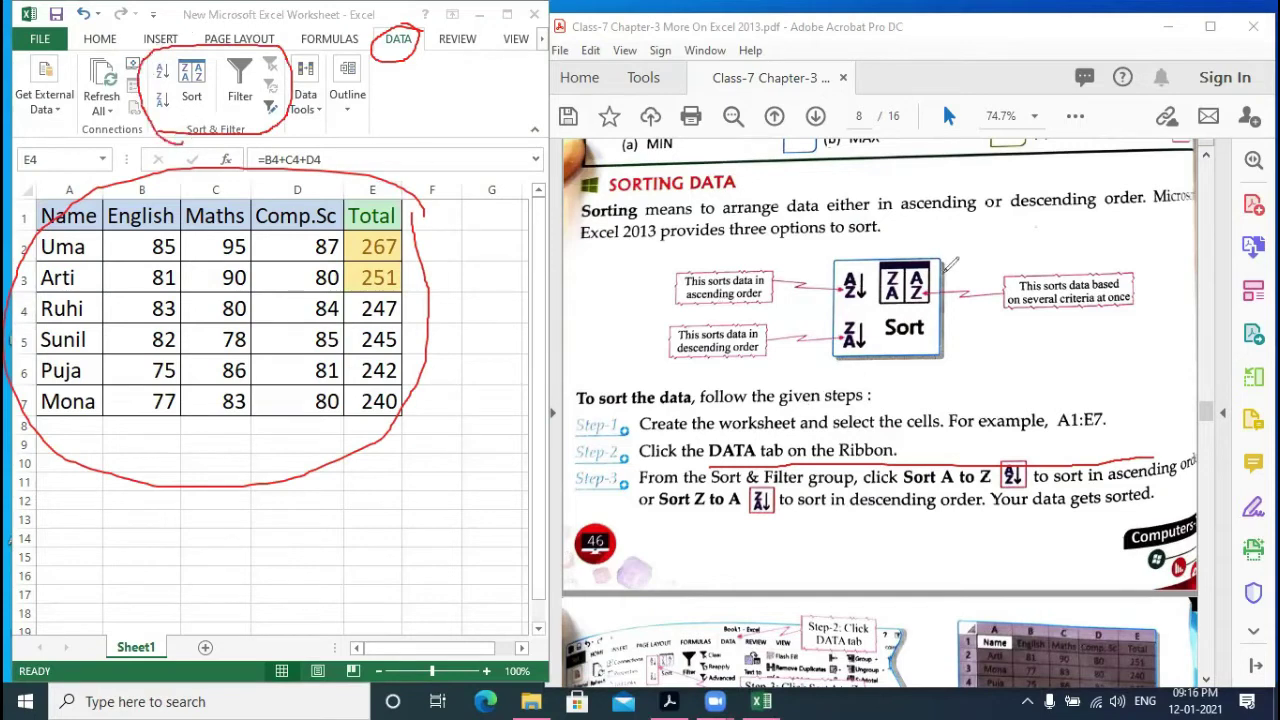
mouse_move(948, 258)
left_mouse_down()
mouse_move(875, 242)
mouse_move(798, 298)
mouse_move(928, 362)
mouse_move(850, 252)
left_mouse_up()
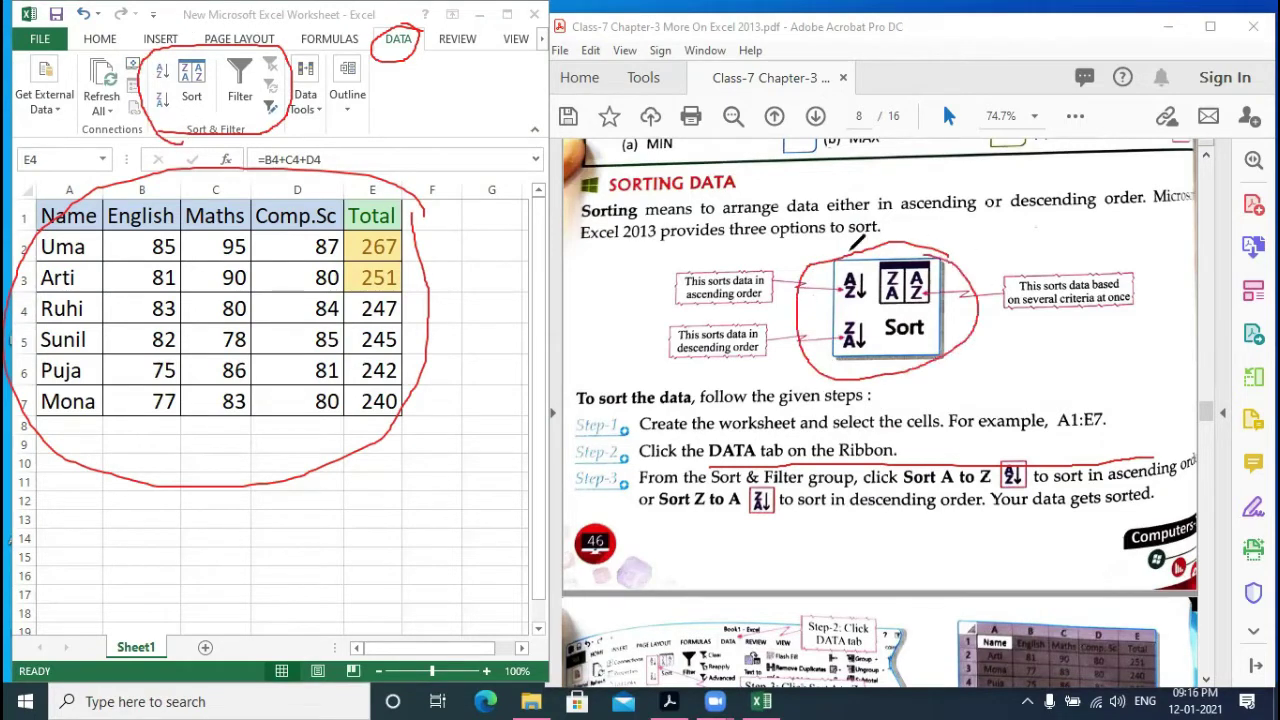
mouse_move(183, 102)
left_mouse_down()
mouse_move(226, 72)
mouse_move(192, 45)
mouse_move(148, 75)
mouse_move(182, 110)
left_mouse_up()
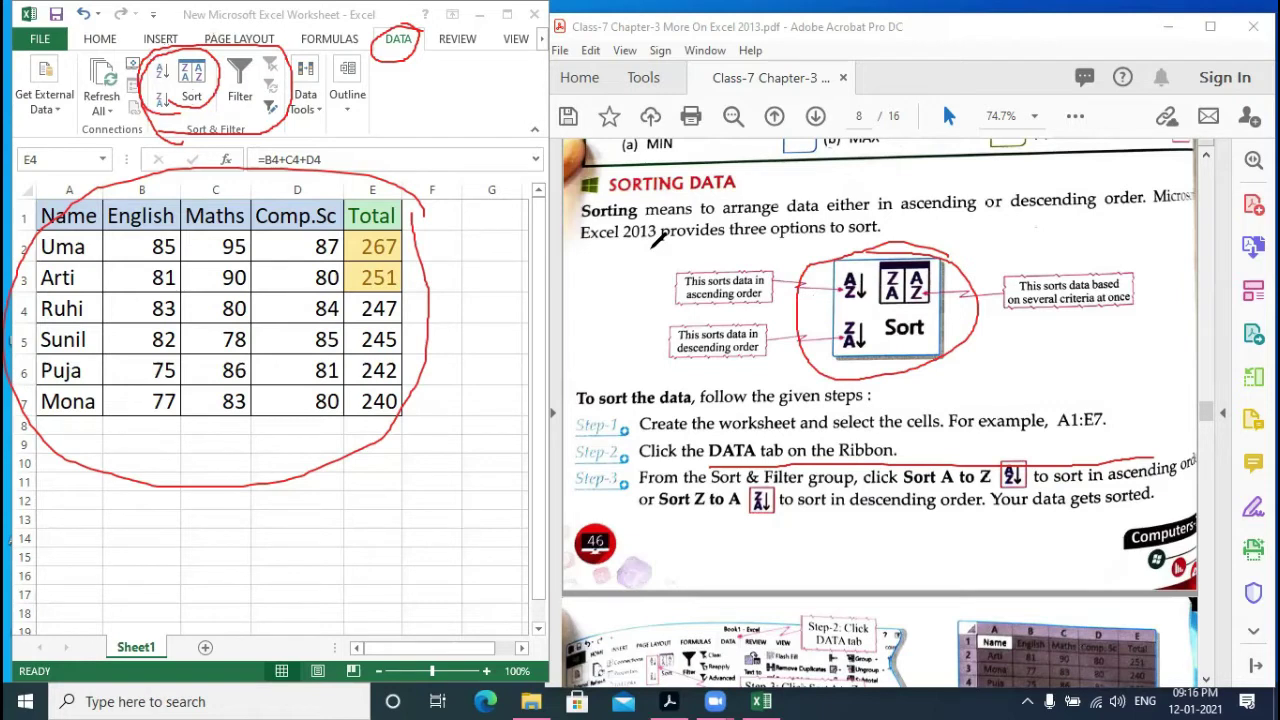
- Show the PDF's illustrated example of ascending and descending sorting, and clear all pen marks from the screen
scroll(802, 355, "down", 3)
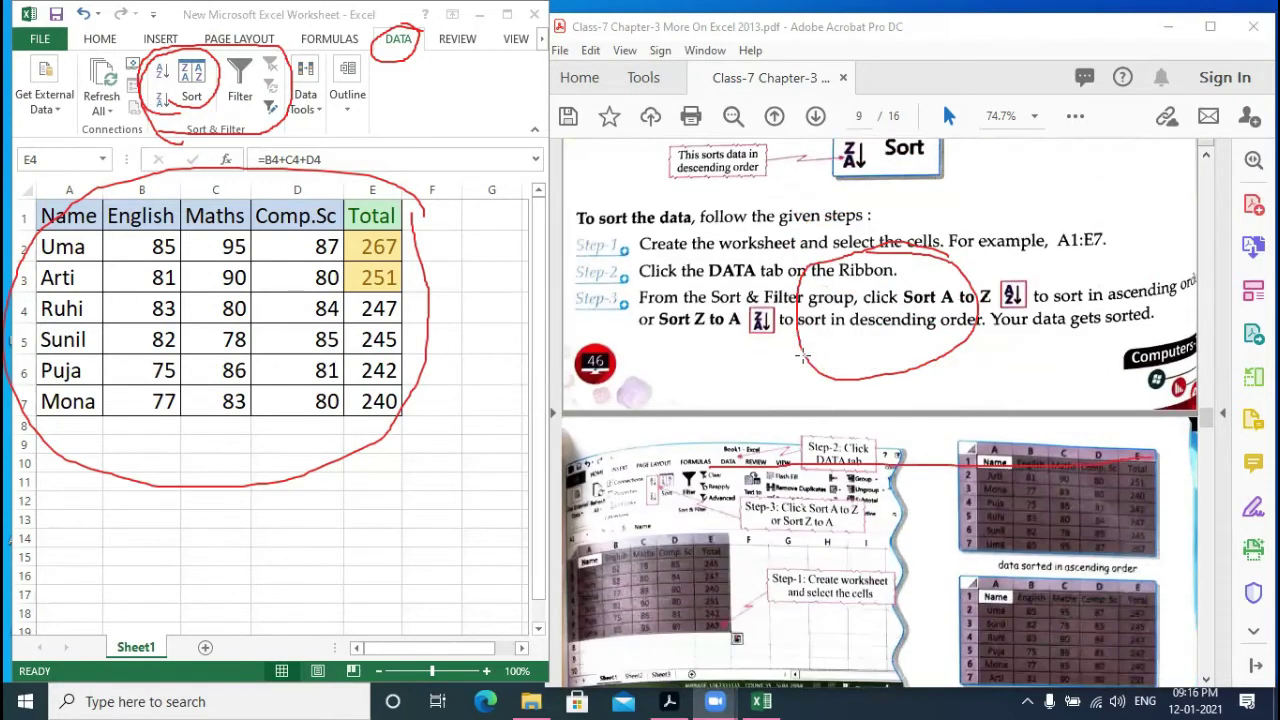
scroll(802, 355, "down", 2)
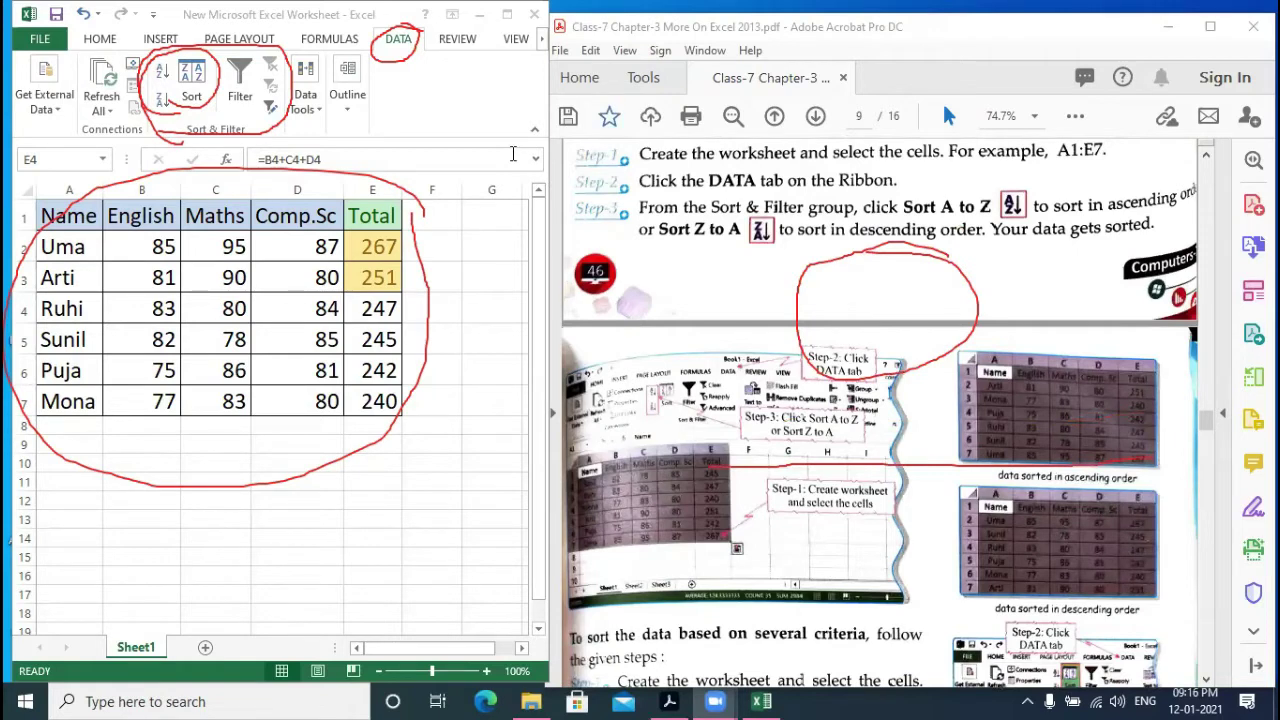
key("Escape")
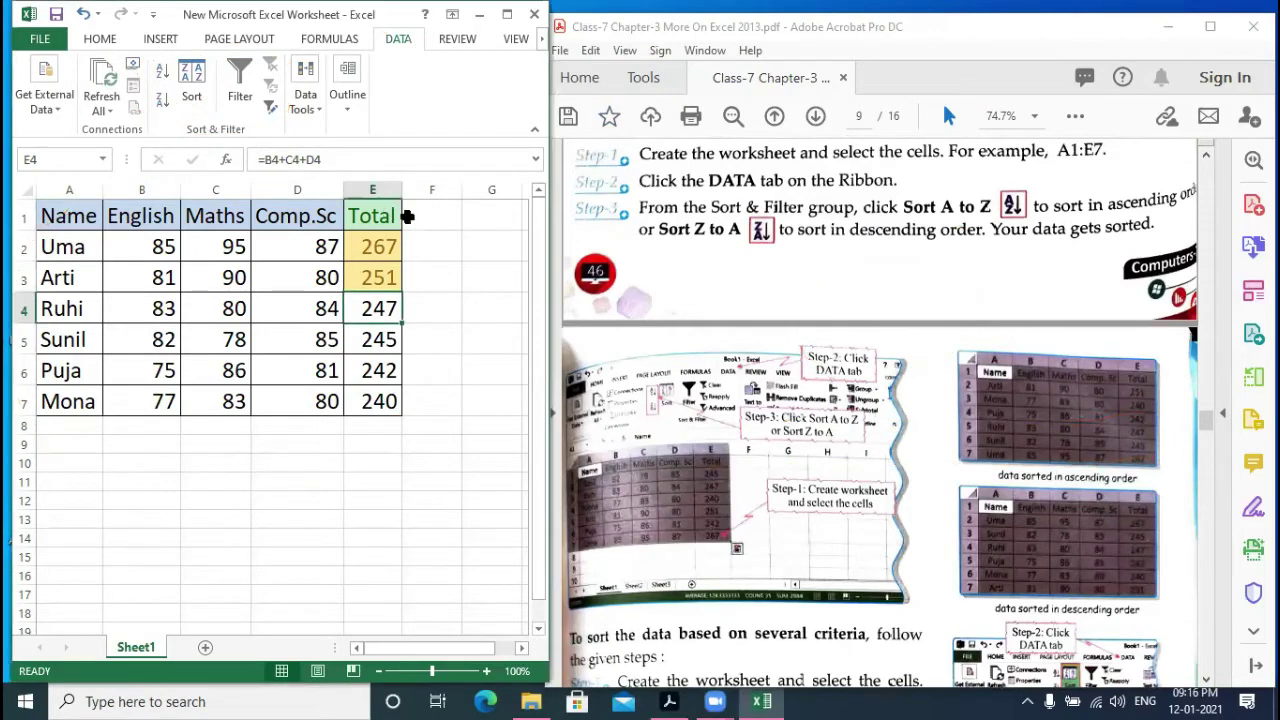
- Select the marks table A1:E7 starting from the Total heading and sort it by Total from smallest to largest
left_click(395, 216)
key("shift+Down")
key("shift+Down")
key("shift+Down")
key("shift+Down")
key("shift+Down")
key("shift+Down")
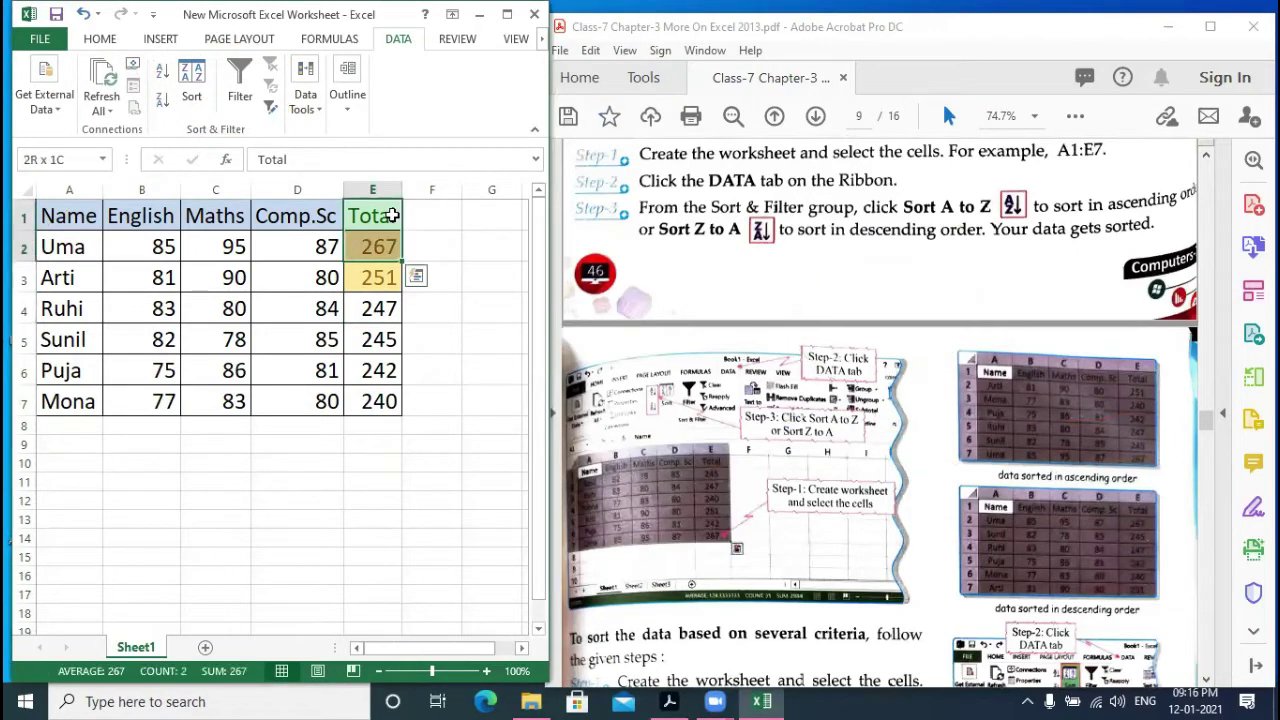
key("shift+Left")
key("shift+Left")
key("shift+Left")
key("shift+Left")
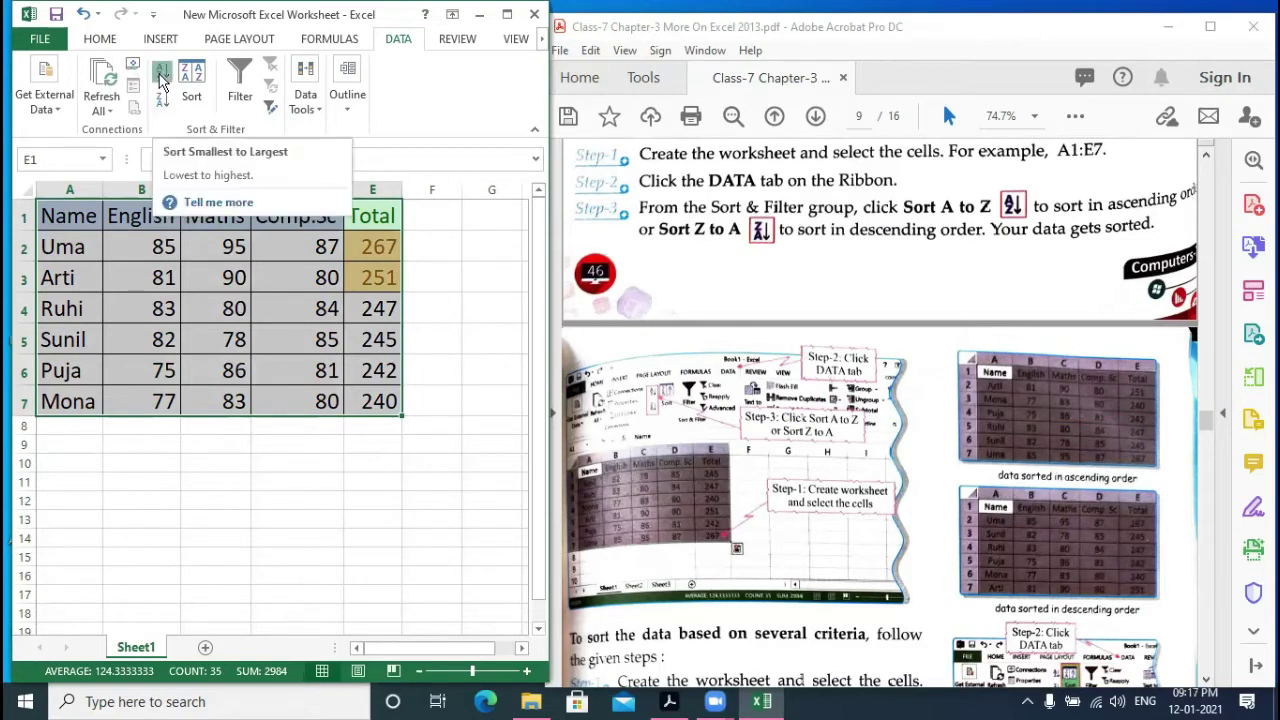
left_click(161, 75)
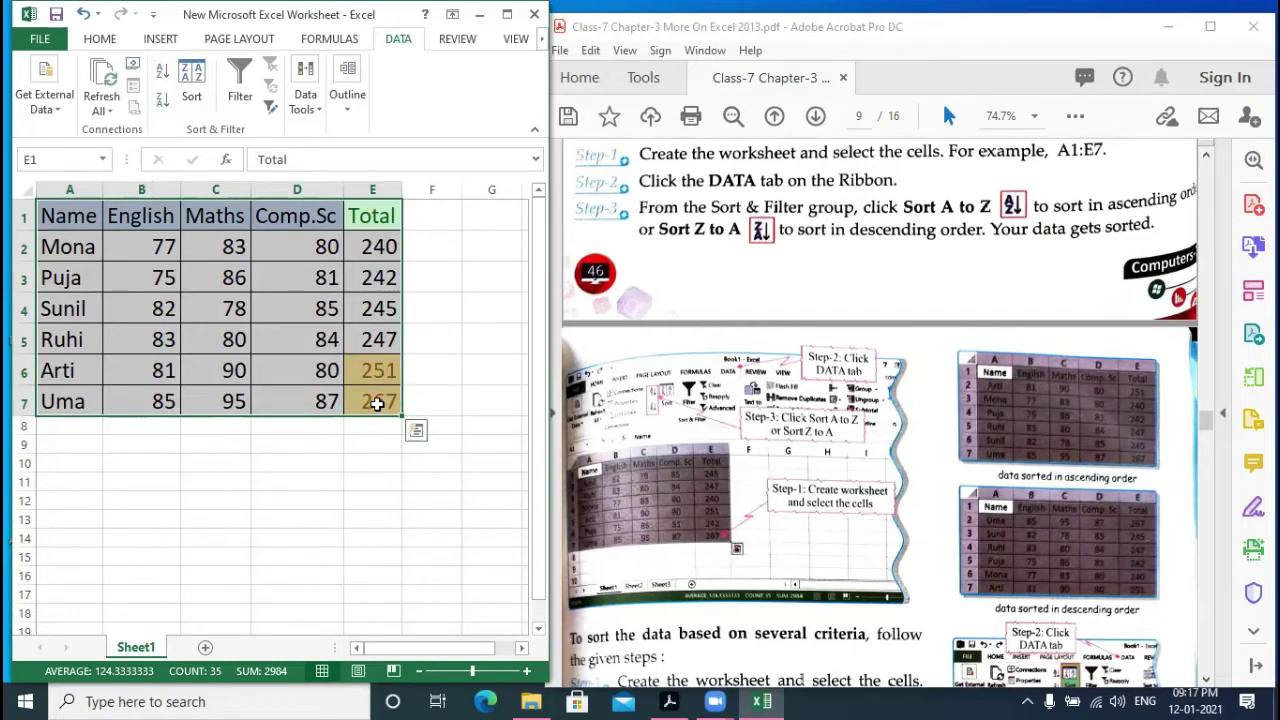
- Alternate the marks table repeatedly between descending and ascending order of Total, ending with largest to smallest
left_click(163, 103)
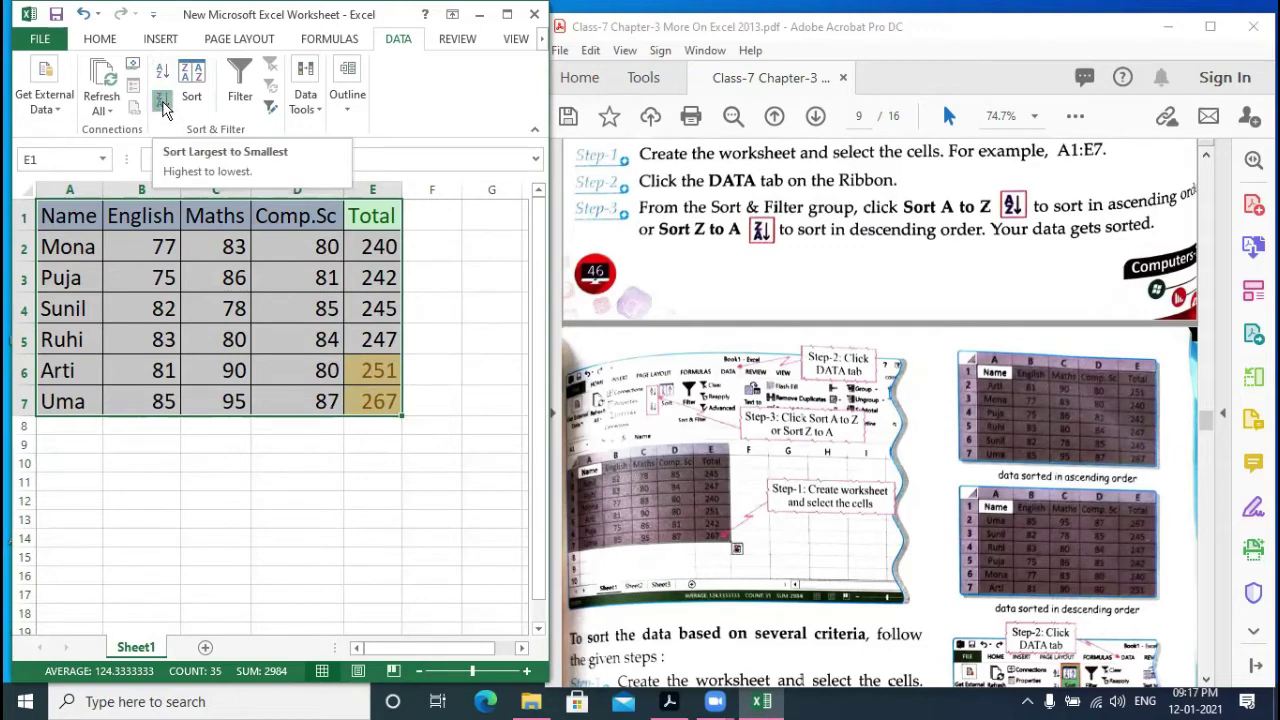
left_click(163, 103)
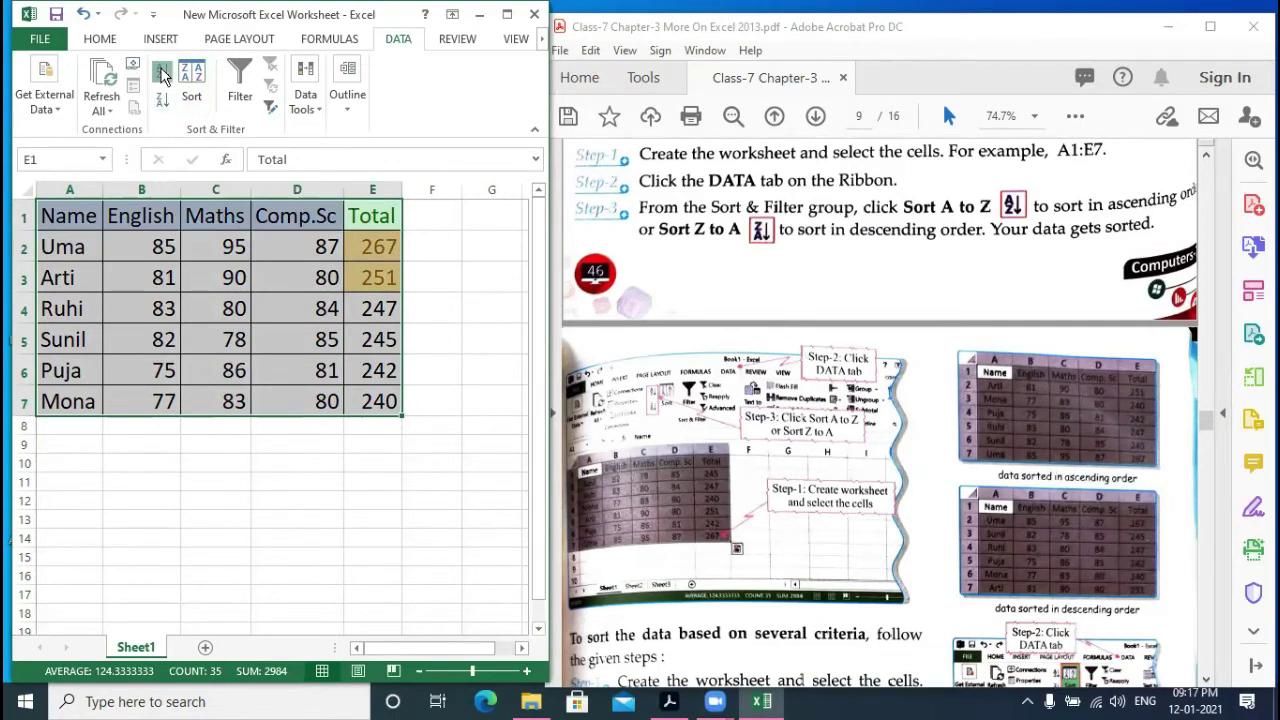
left_click(162, 74)
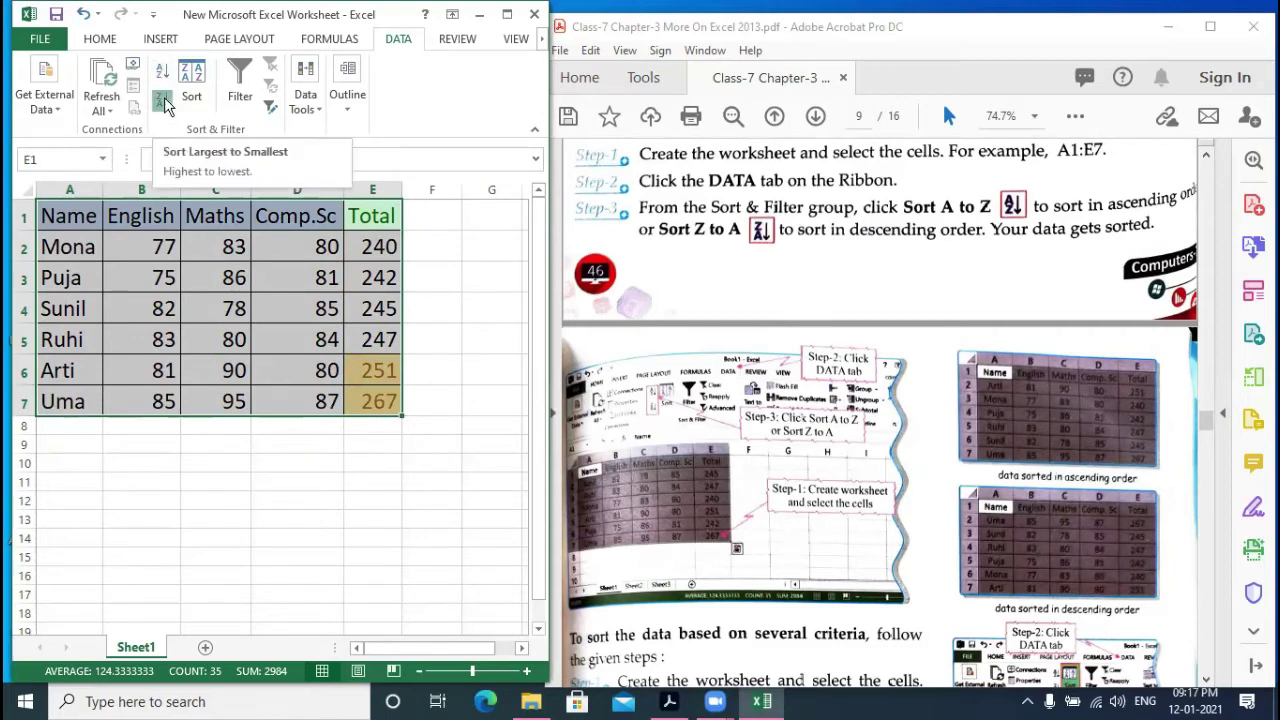
left_click(161, 102)
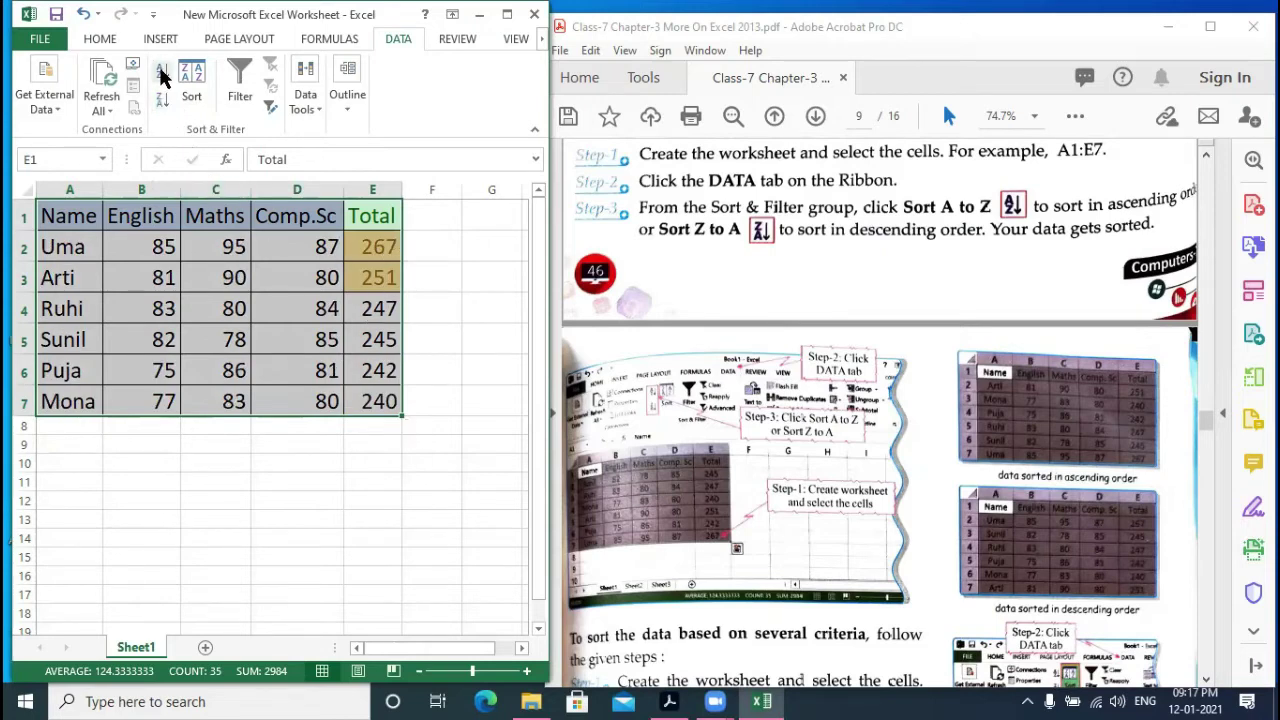
left_click(161, 74)
left_click(161, 102)
left_click(161, 74)
left_click(161, 101)
left_click(161, 74)
left_click(161, 101)
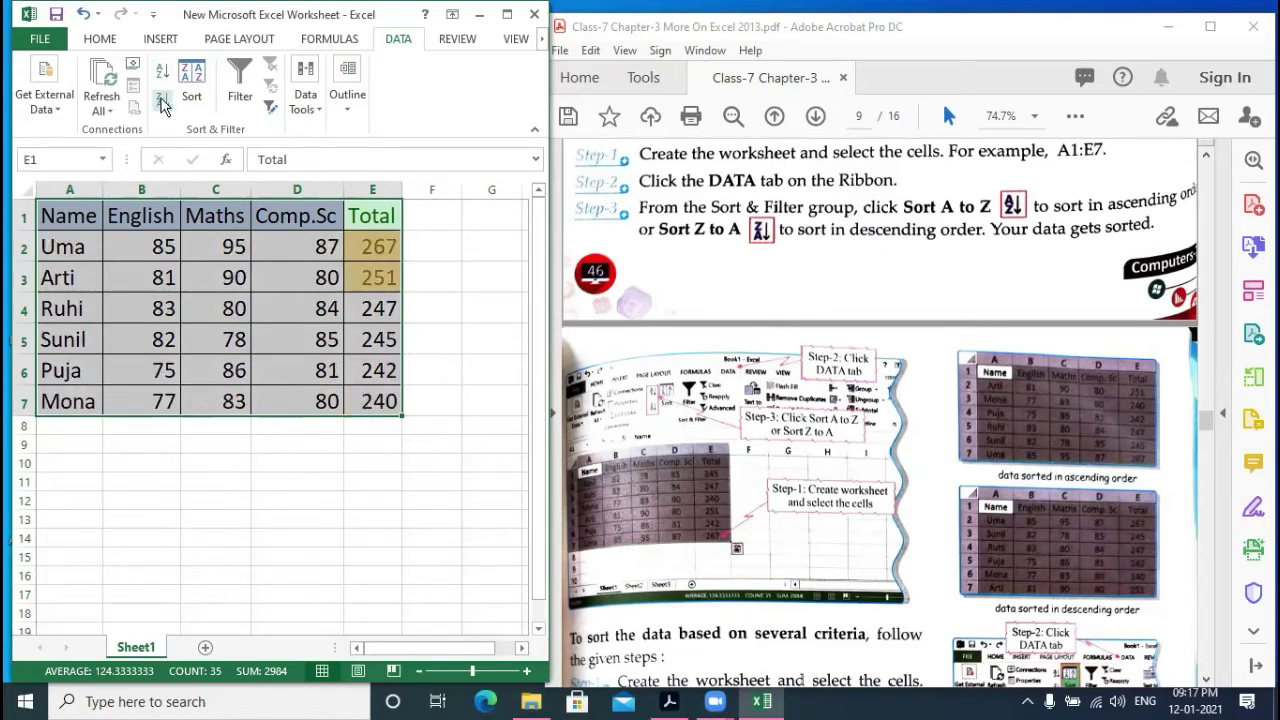
left_click(161, 74)
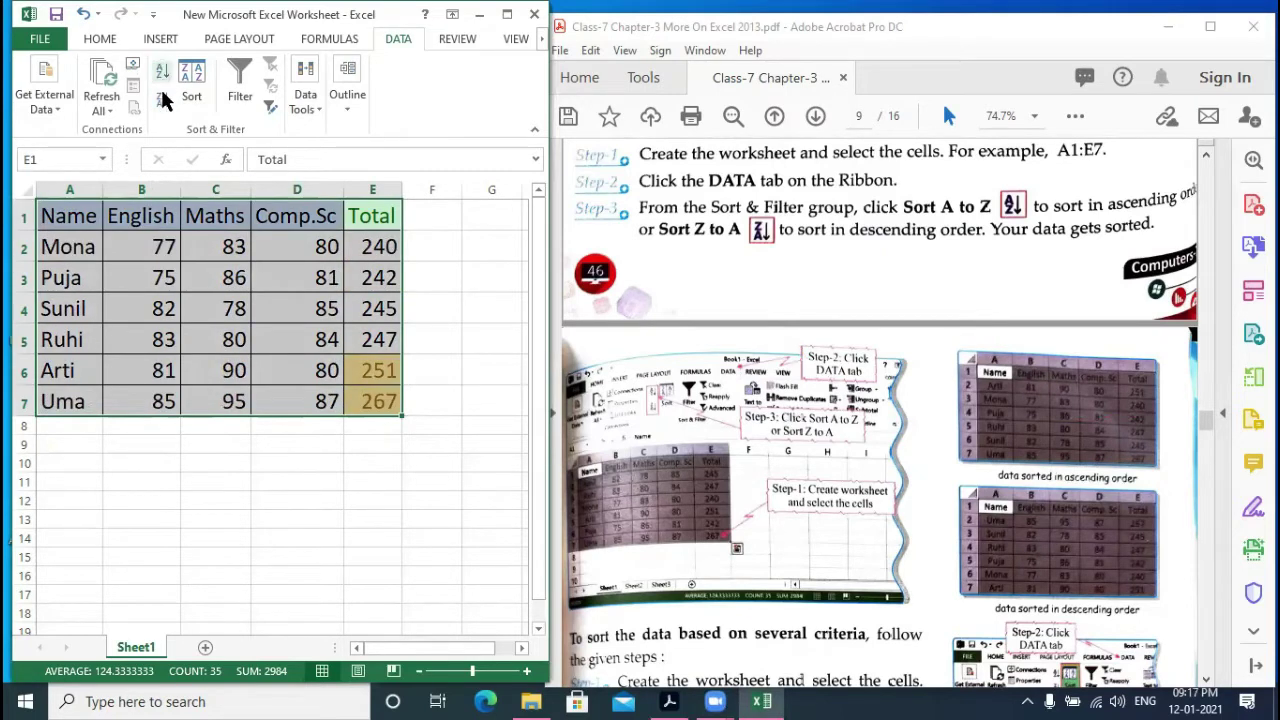
left_click(161, 101)
left_click(161, 74)
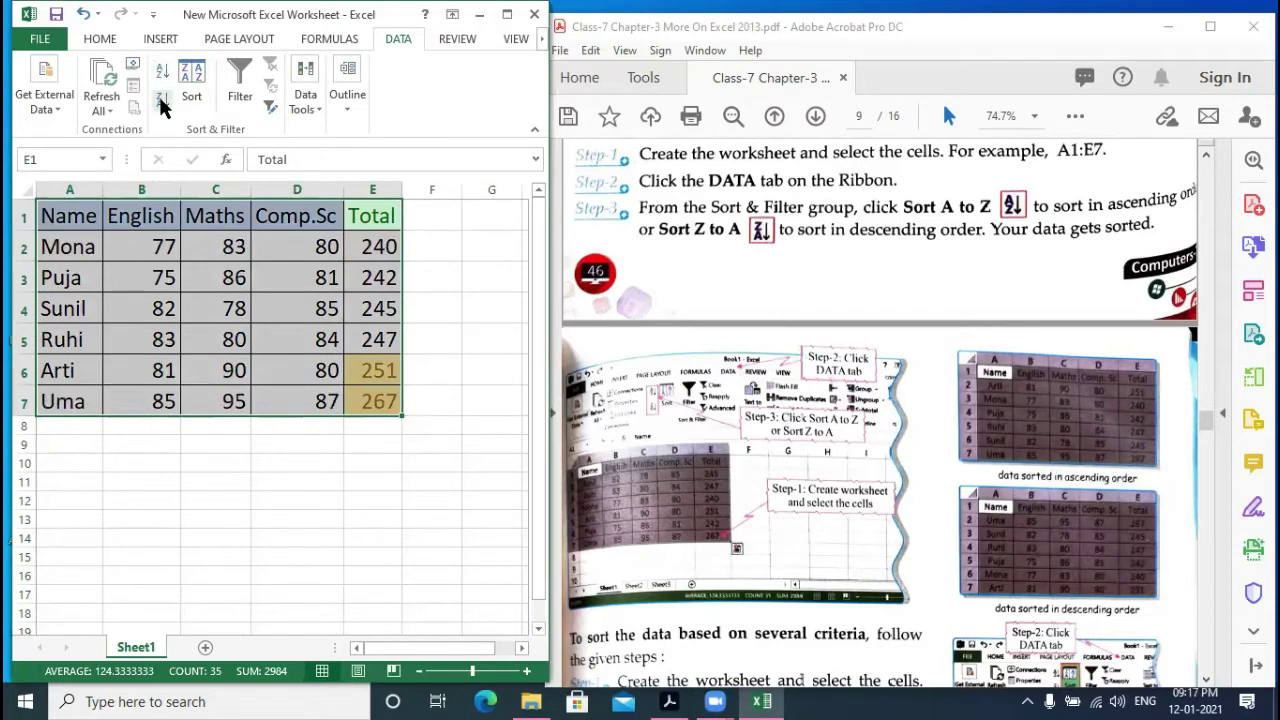
left_click(161, 101)
left_click(161, 74)
left_click(161, 101)
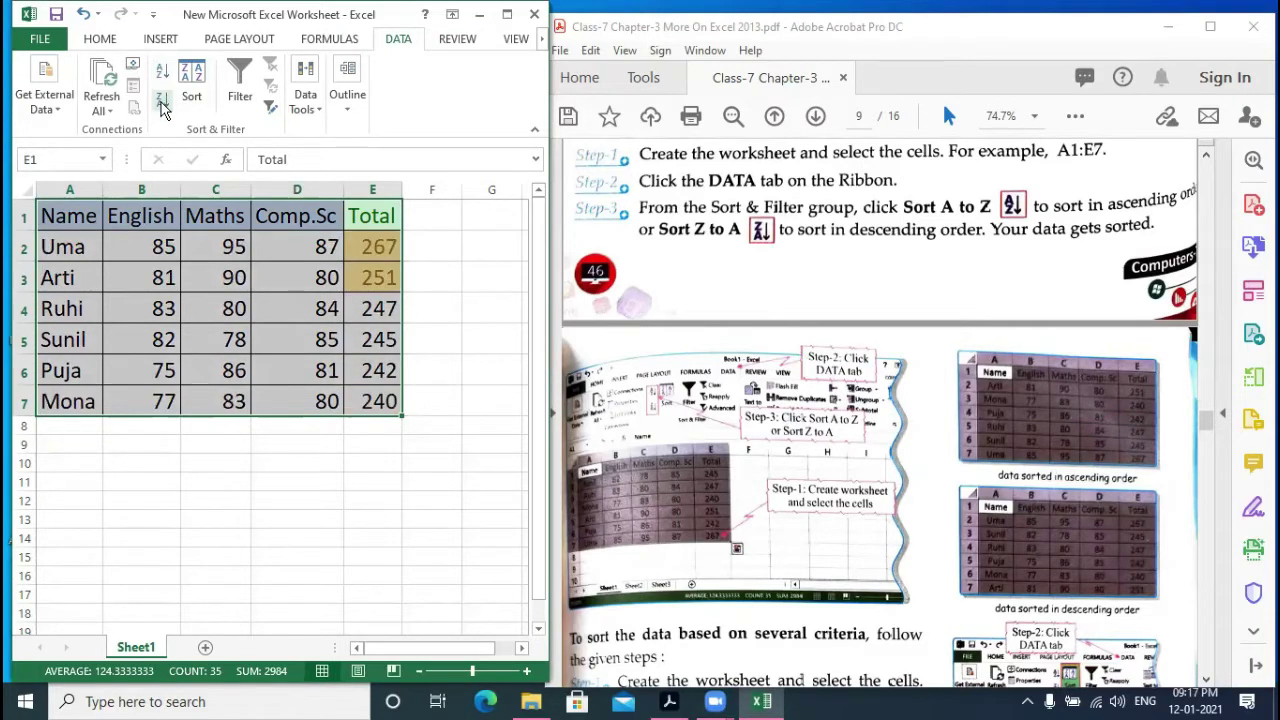
- Bring the PDF's steps for sorting data based on several criteria into view and circle their heading in red pen
scroll(323, 362, "down", 4)
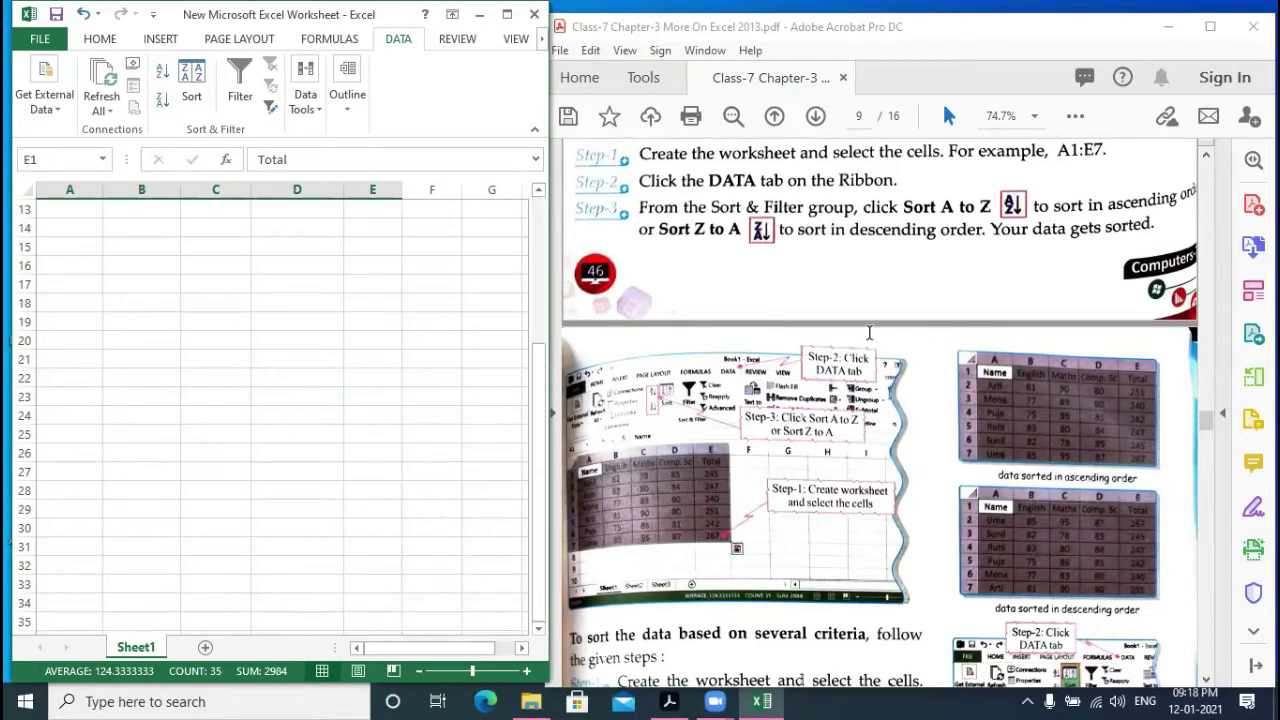
scroll(323, 362, "up", 4)
left_click(812, 289)
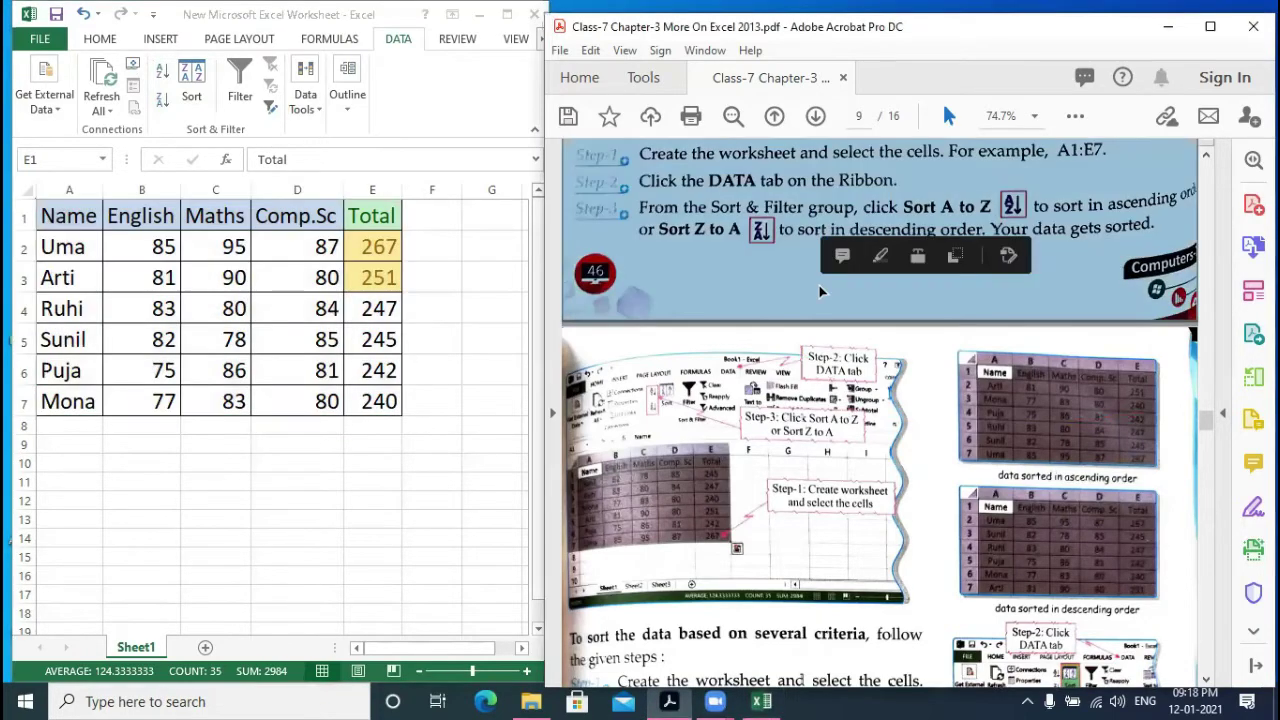
scroll(812, 289, "down", 5)
scroll(812, 289, "down", 3)
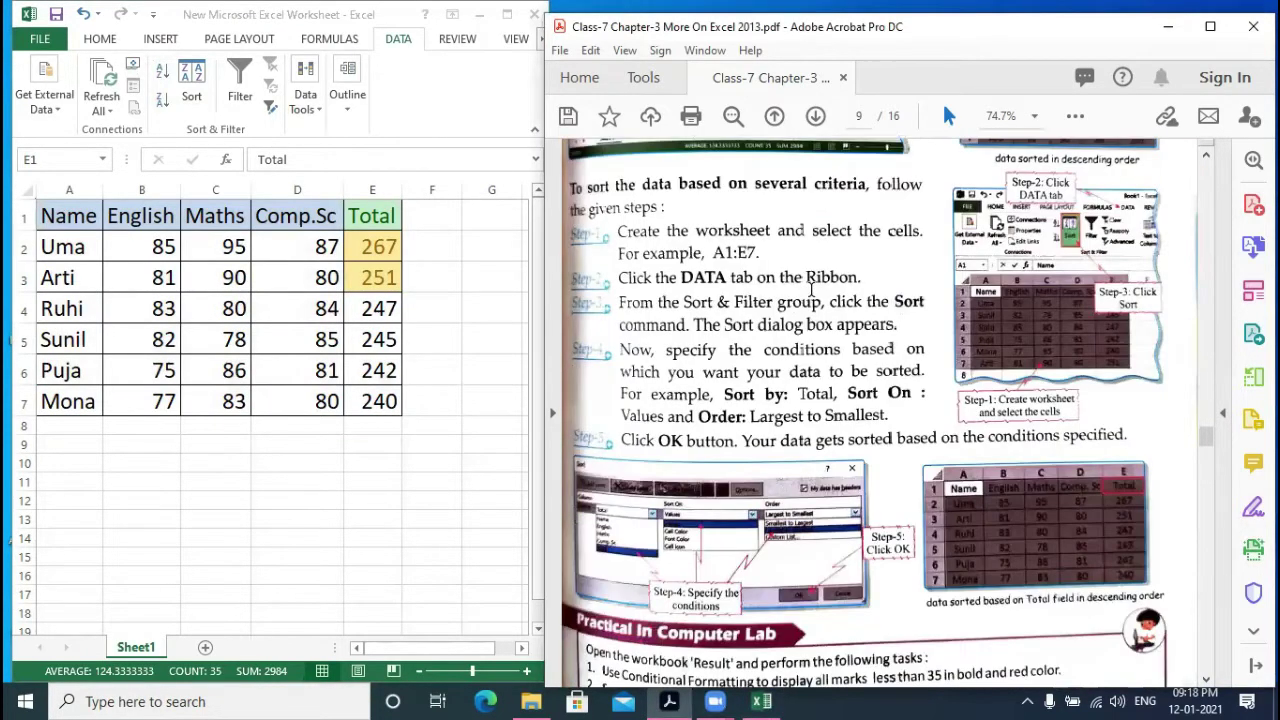
scroll(812, 289, "up", 5)
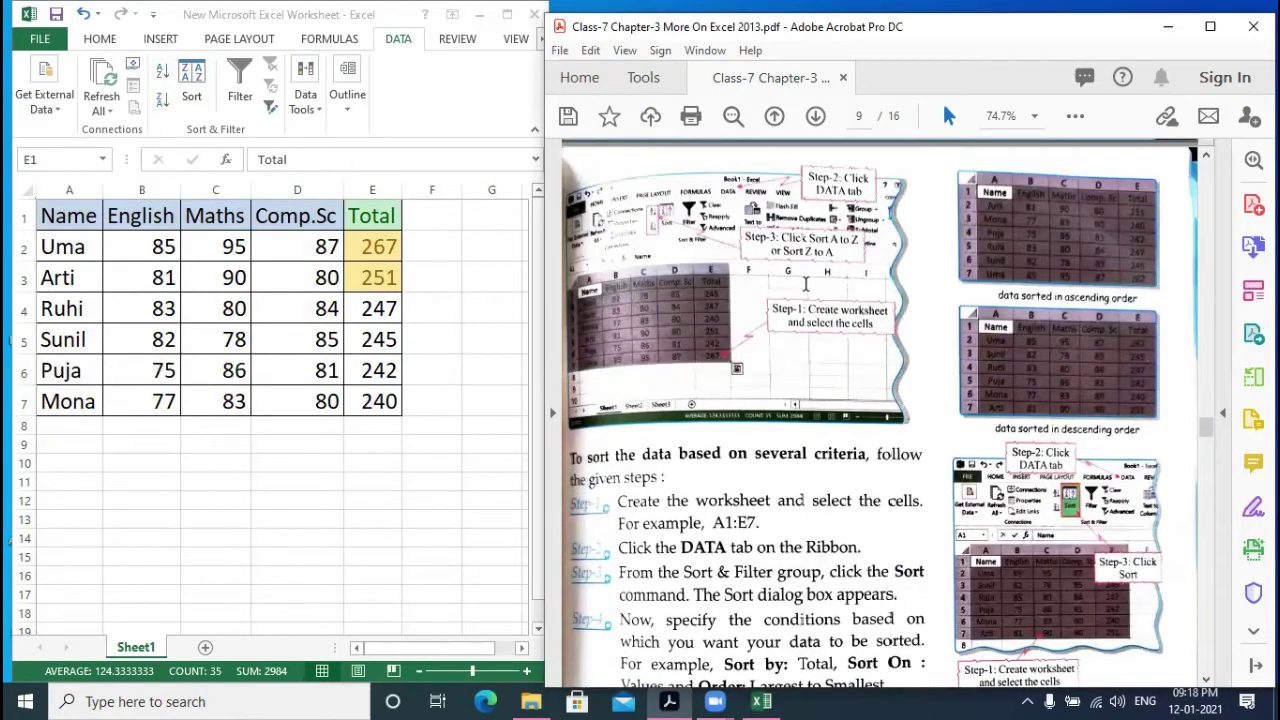
scroll(805, 285, "down", 4)
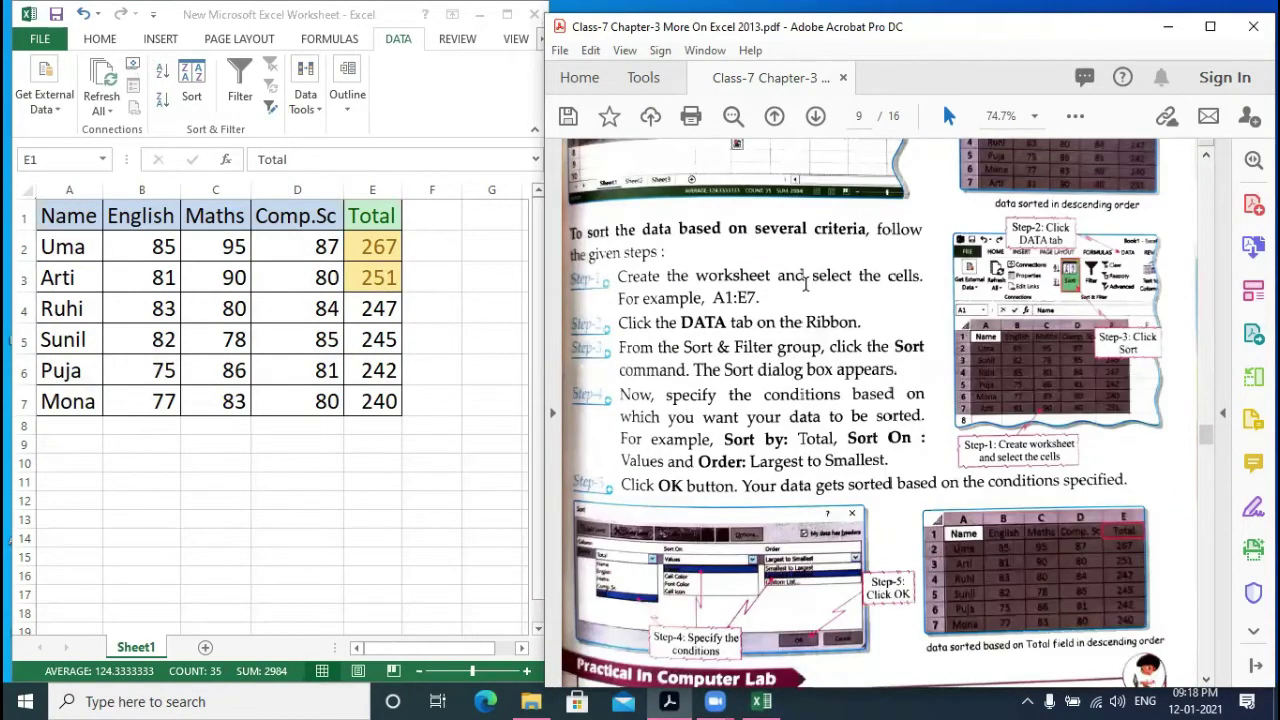
left_click(396, 216)
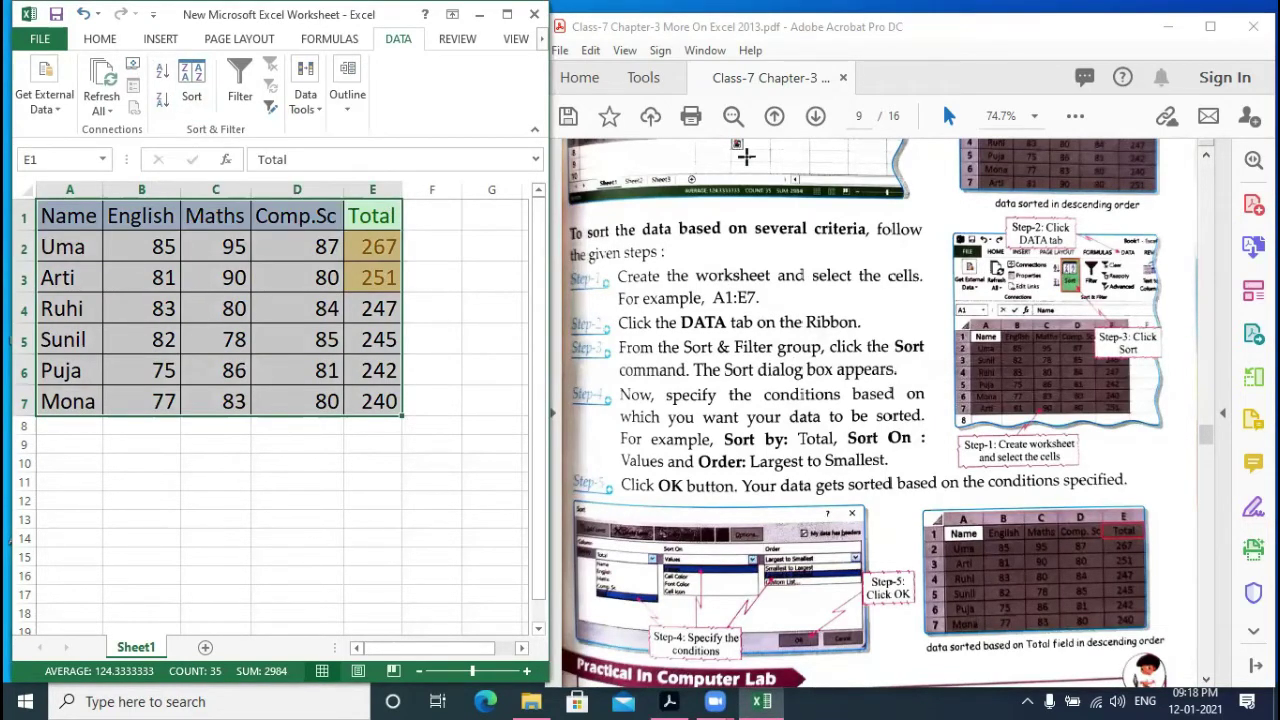
mouse_move(572, 238)
left_mouse_down()
mouse_move(905, 233)
mouse_move(930, 220)
left_mouse_up()
mouse_move(818, 203)
left_mouse_down()
mouse_move(590, 198)
mouse_move(578, 240)
mouse_move(630, 246)
left_mouse_up()
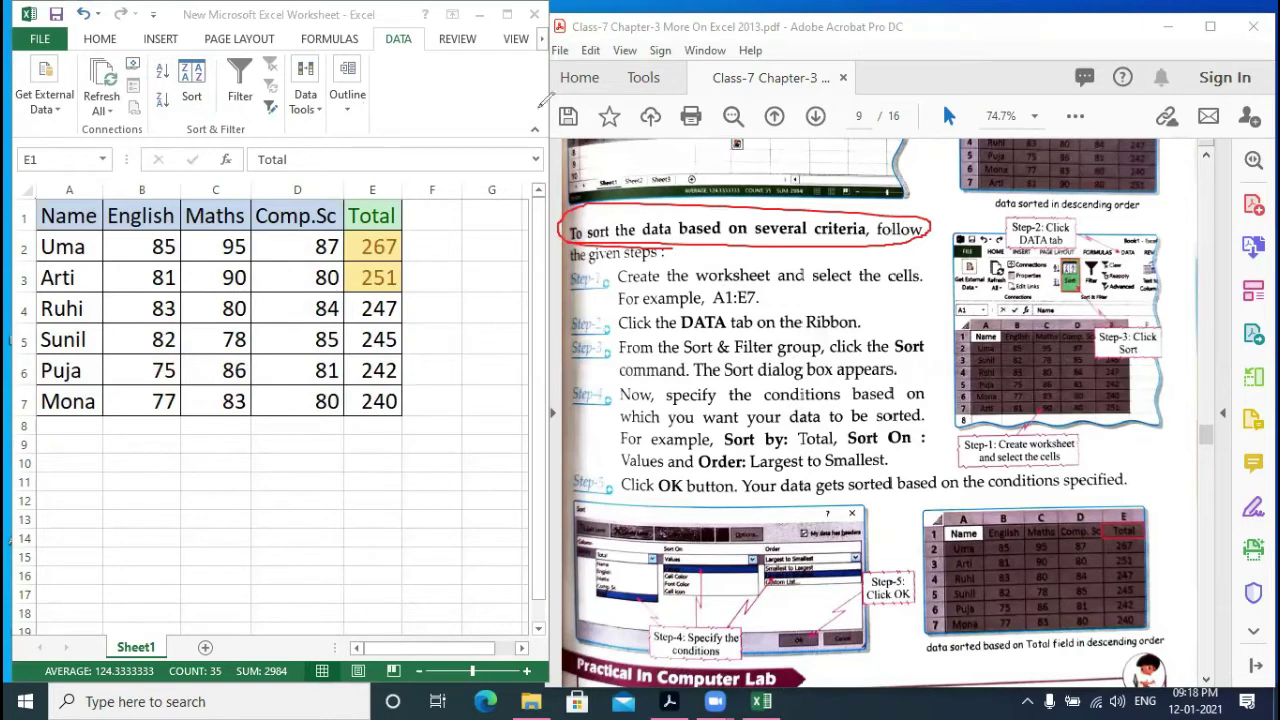
- Turn on filtering for the marks table and circle the Total, Maths and English headings in red pen
left_click(392, 216)
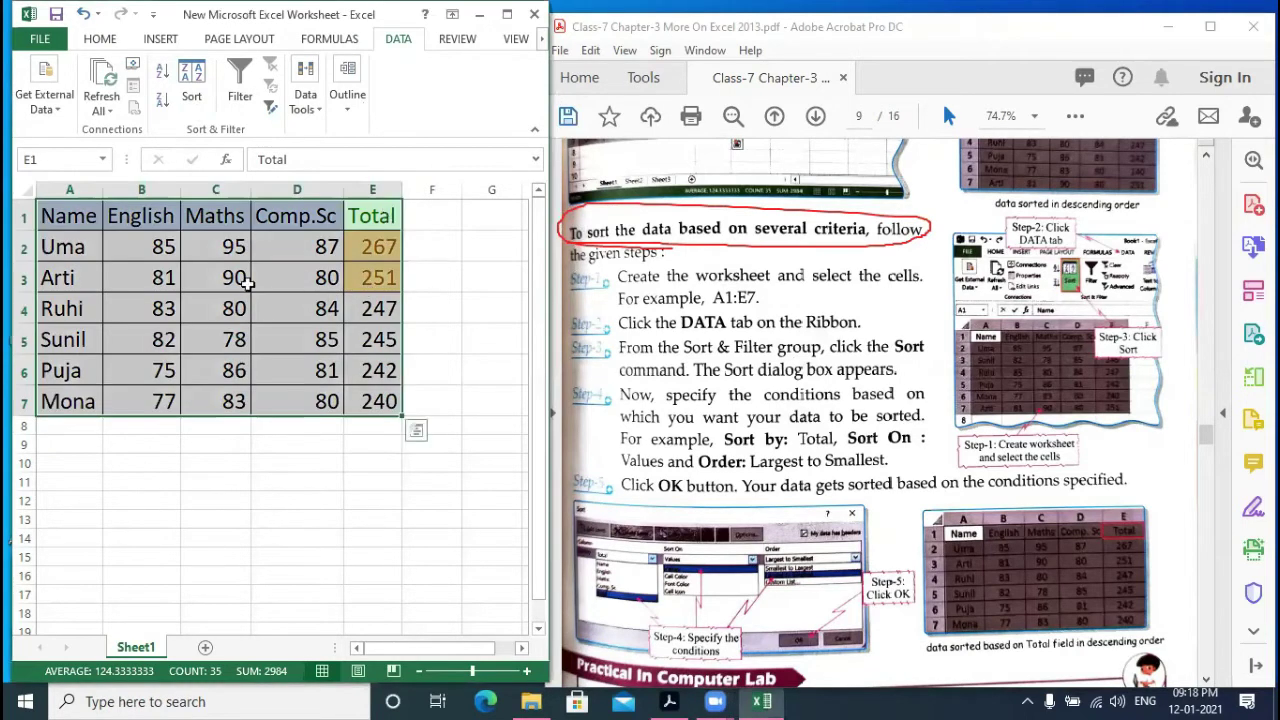
left_click(236, 100)
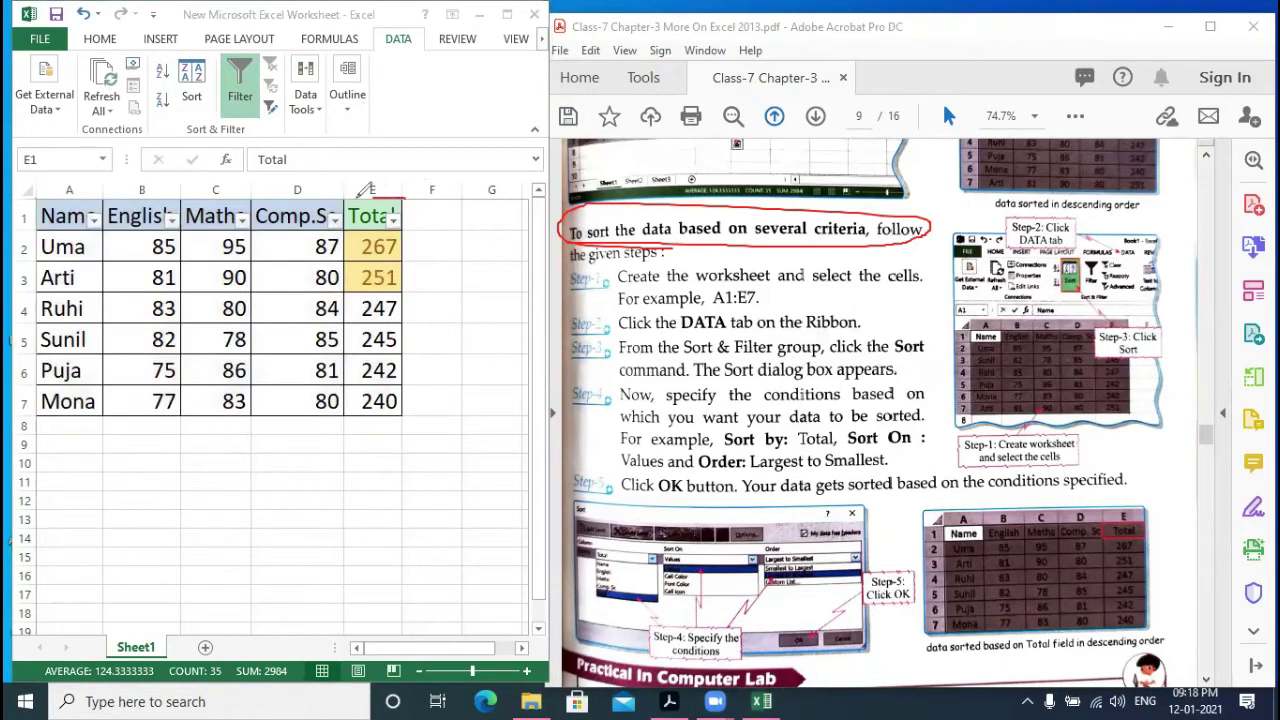
mouse_move(372, 202)
left_mouse_down()
mouse_move(345, 228)
mouse_move(410, 206)
mouse_move(376, 201)
left_mouse_up()
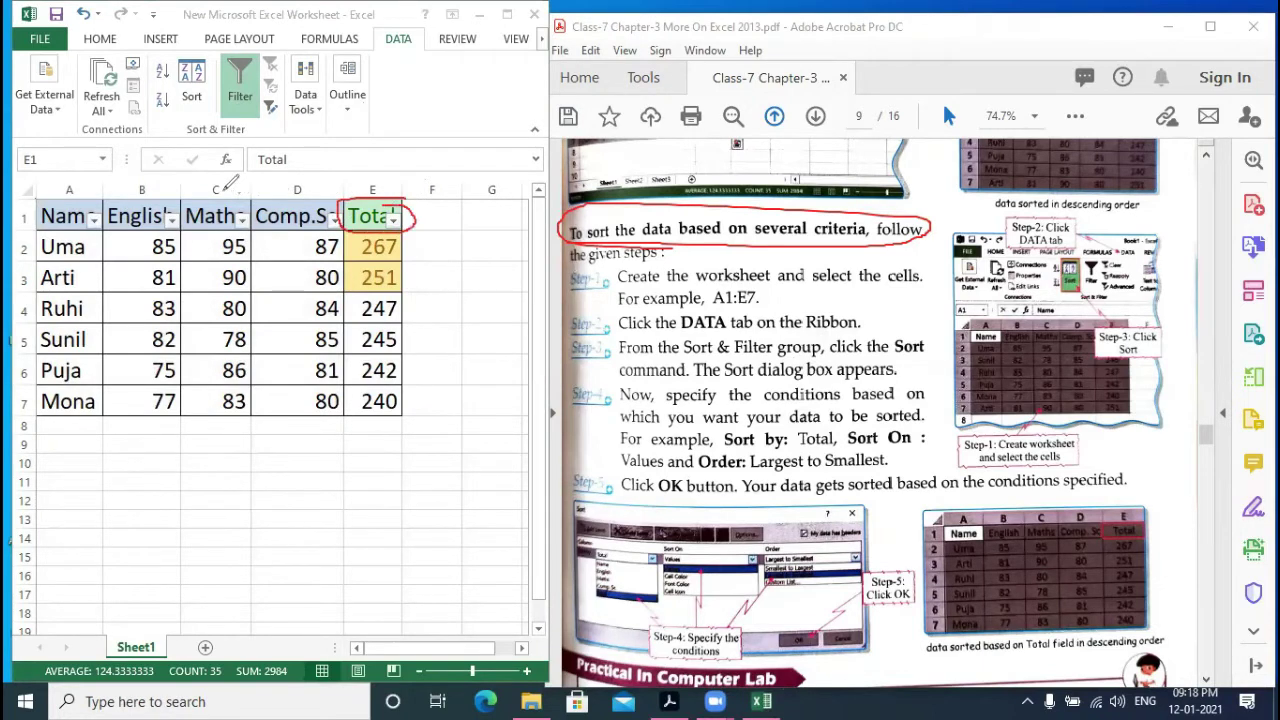
mouse_move(228, 190)
left_mouse_down()
mouse_move(185, 224)
mouse_move(246, 184)
mouse_move(228, 188)
left_mouse_up()
mouse_move(172, 198)
left_mouse_down()
mouse_move(152, 190)
mouse_move(112, 213)
mouse_move(172, 189)
mouse_move(148, 190)
left_mouse_up()
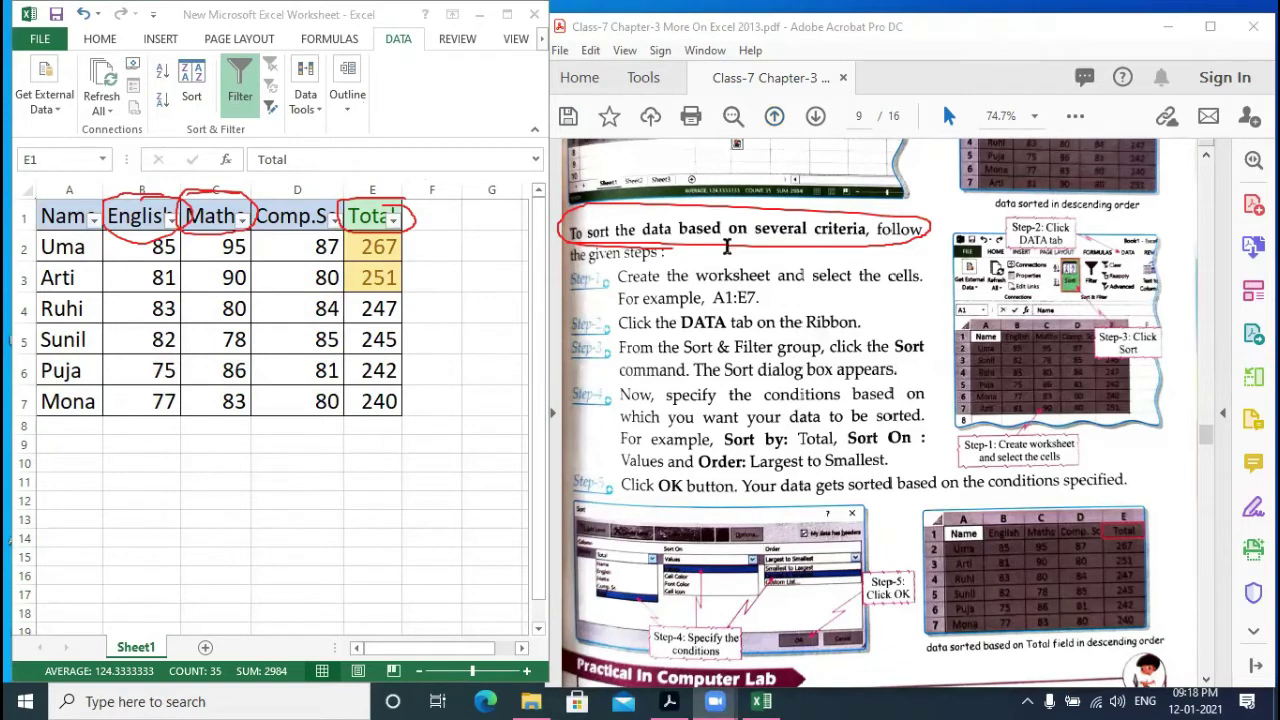
- Inspect the Total column's filter options without applying any, and turn off filtering for the marks table
left_click(395, 220)
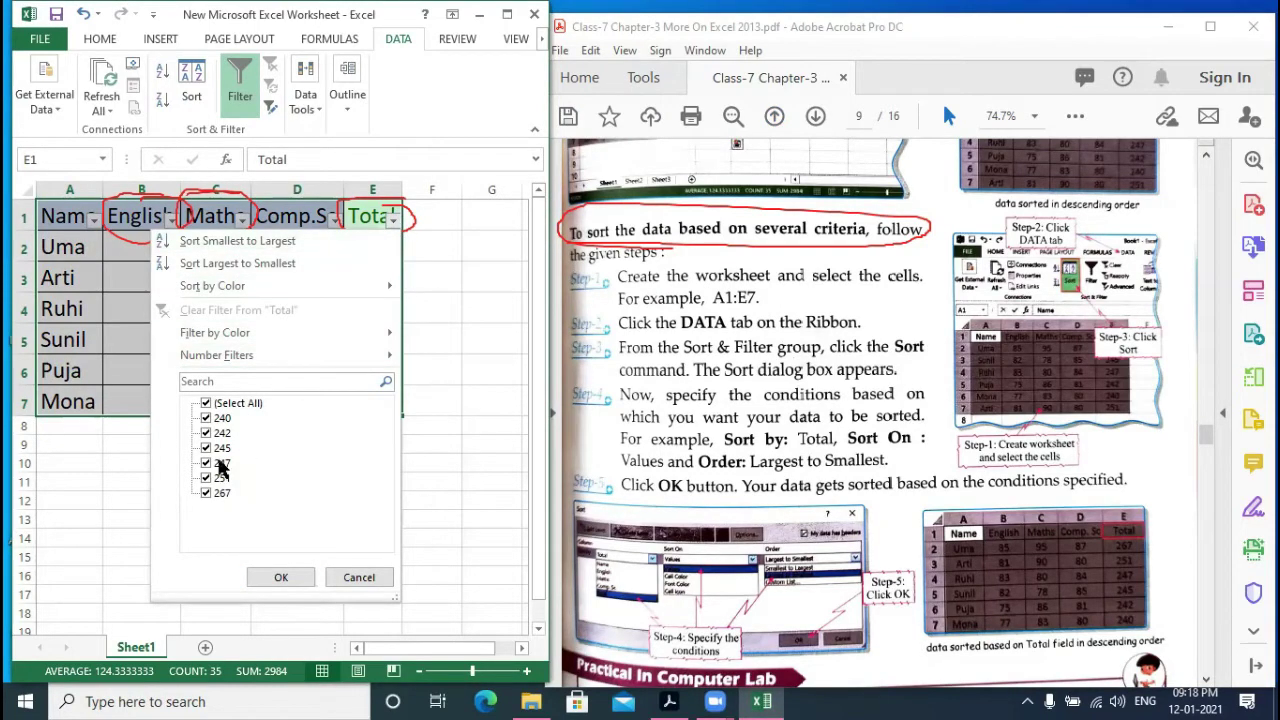
left_click(359, 578)
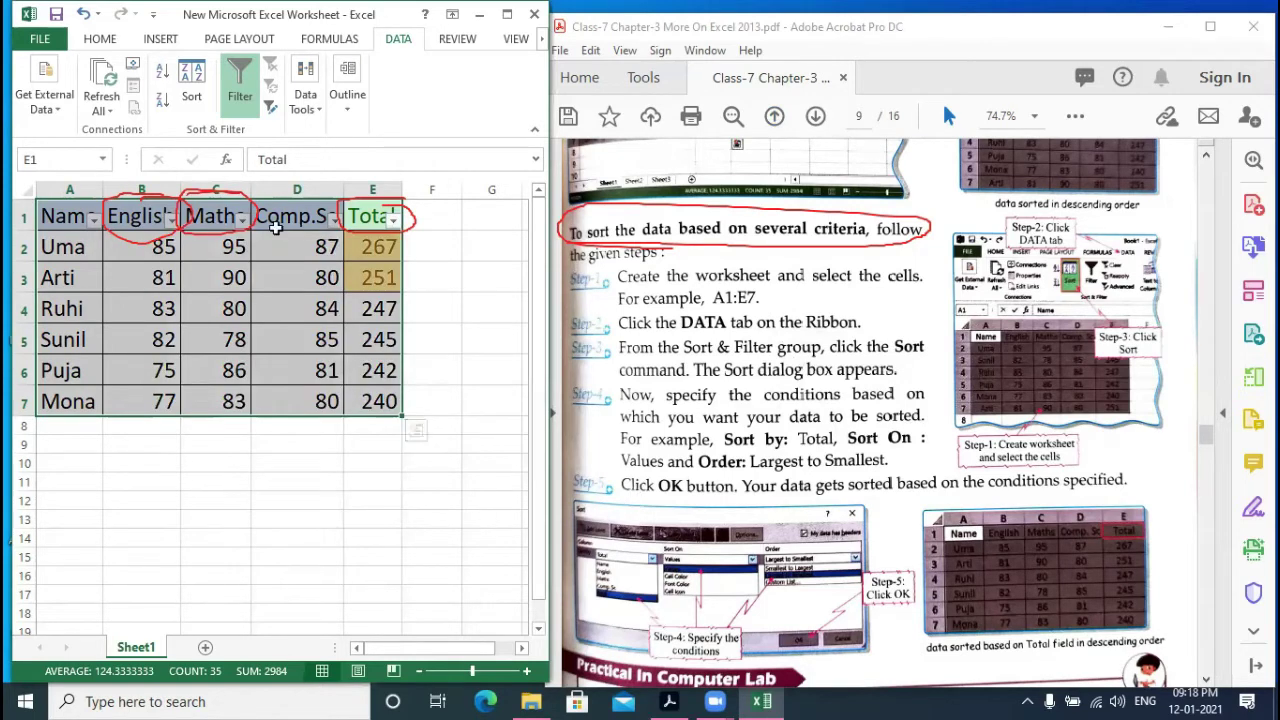
left_click(203, 95)
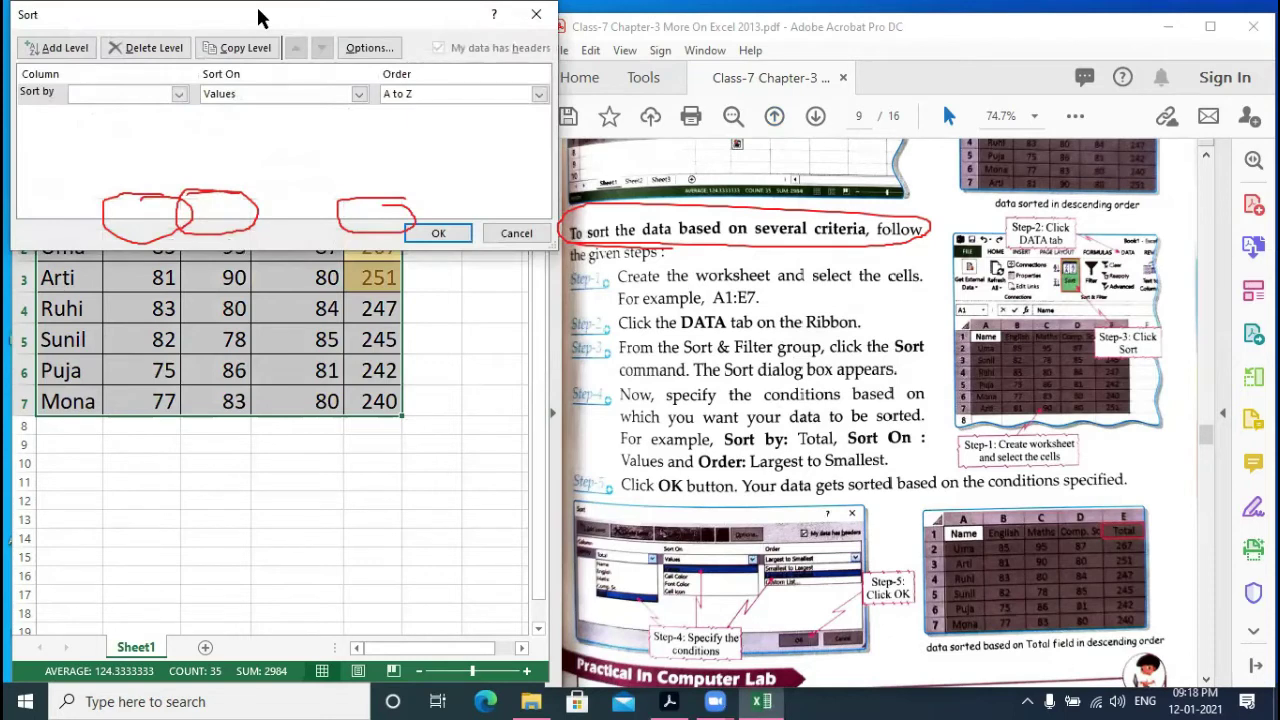
left_click_drag(257, 12, 310, 349)
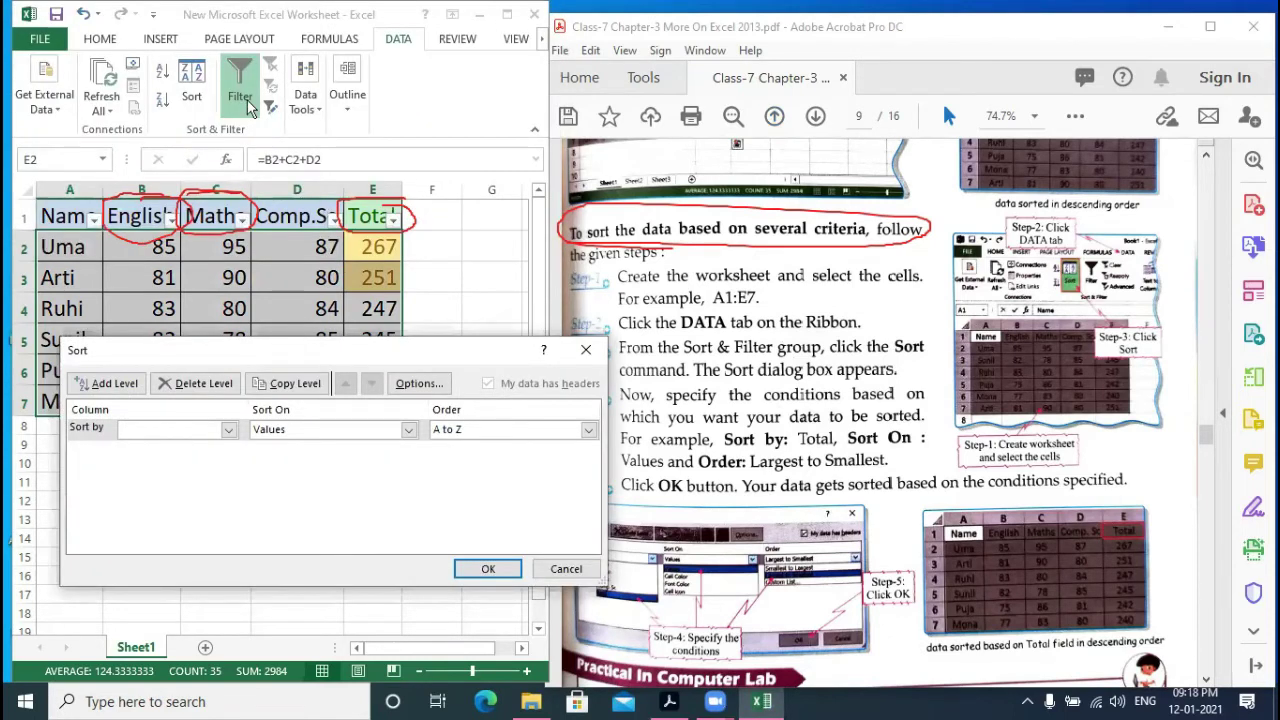
left_click(586, 349)
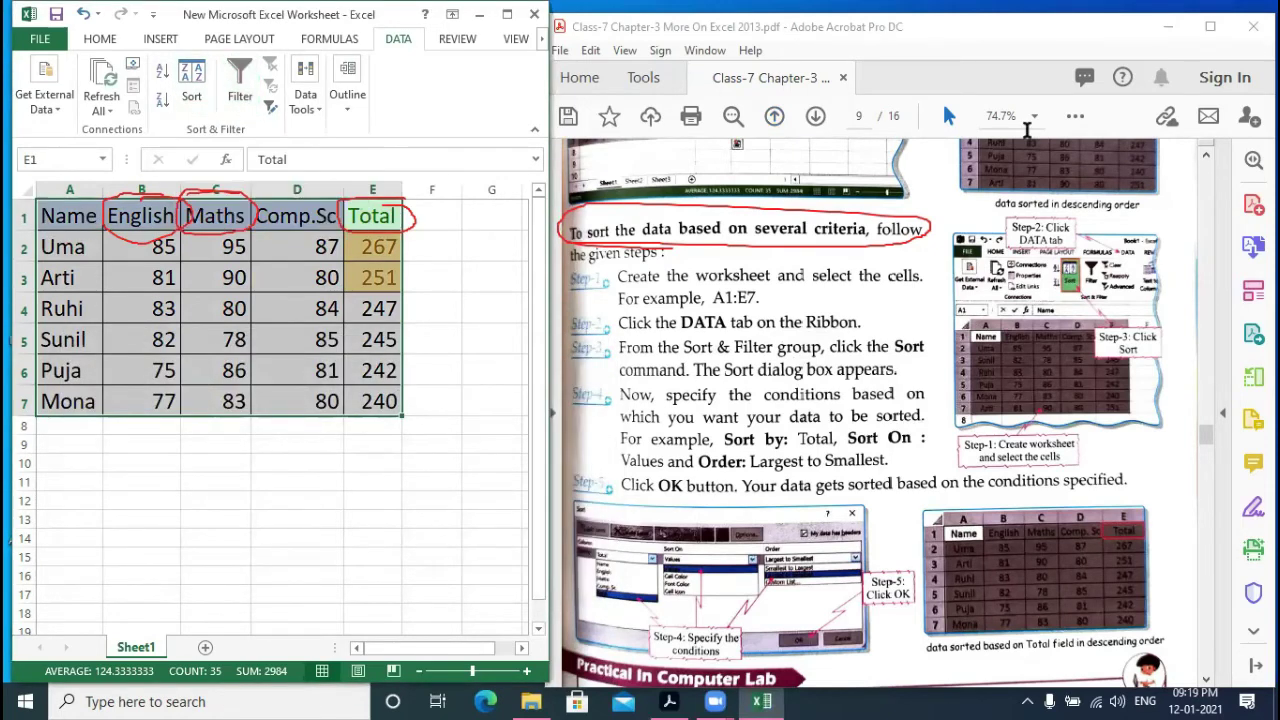
key("Return")
- Open the Sort dialog for the marks table, place it over the worksheet and circle it in red pen
left_click(191, 93)
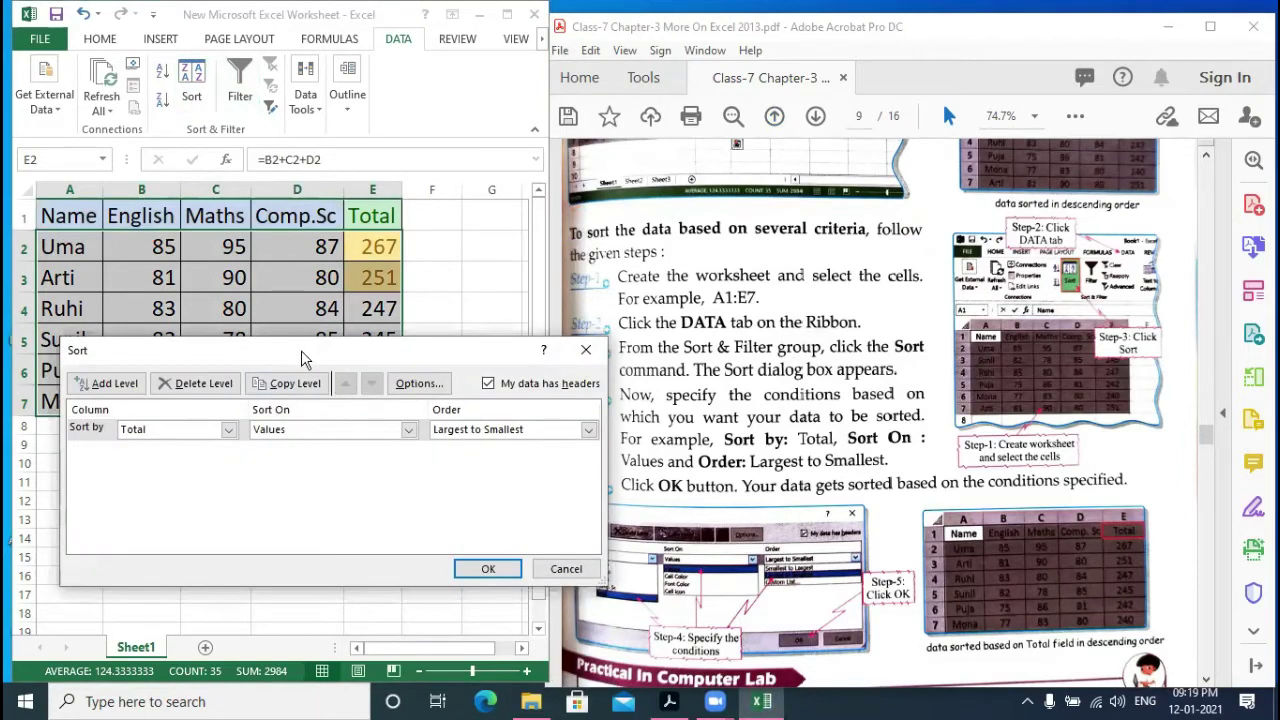
left_click_drag(301, 350, 306, 199)
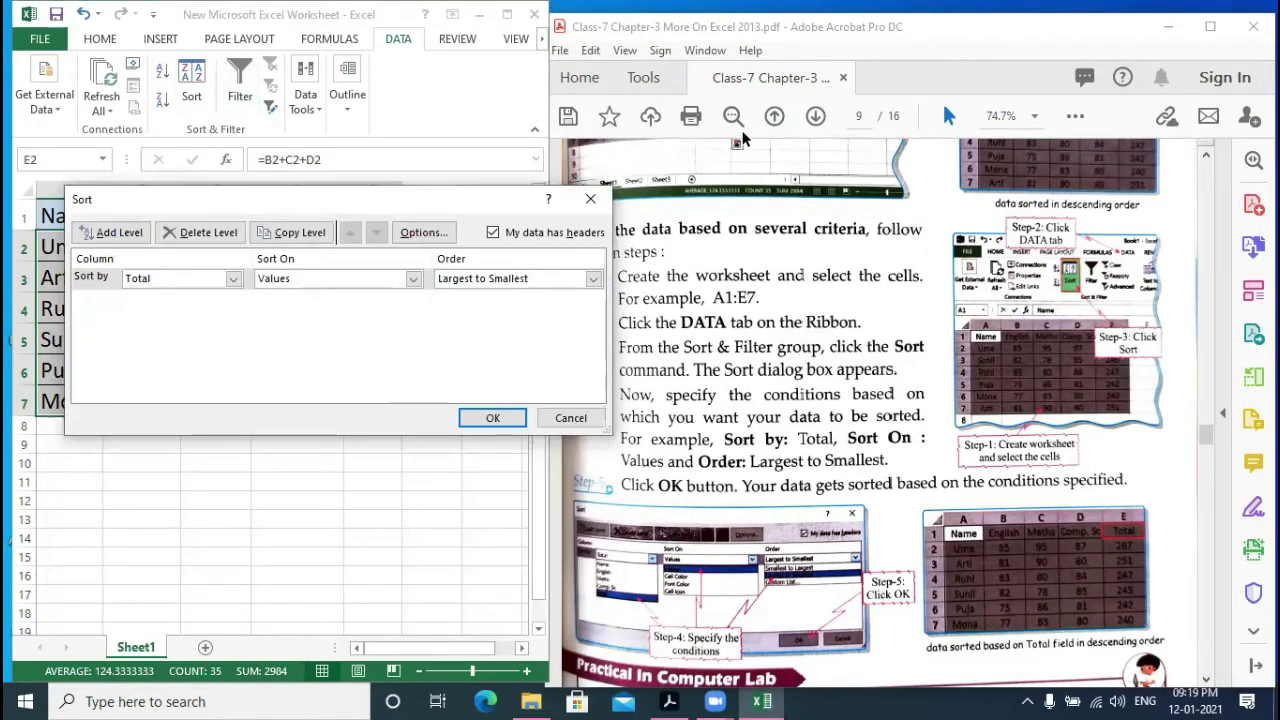
mouse_move(610, 190)
left_mouse_down()
mouse_move(120, 188)
mouse_move(52, 228)
mouse_move(320, 466)
left_mouse_up()
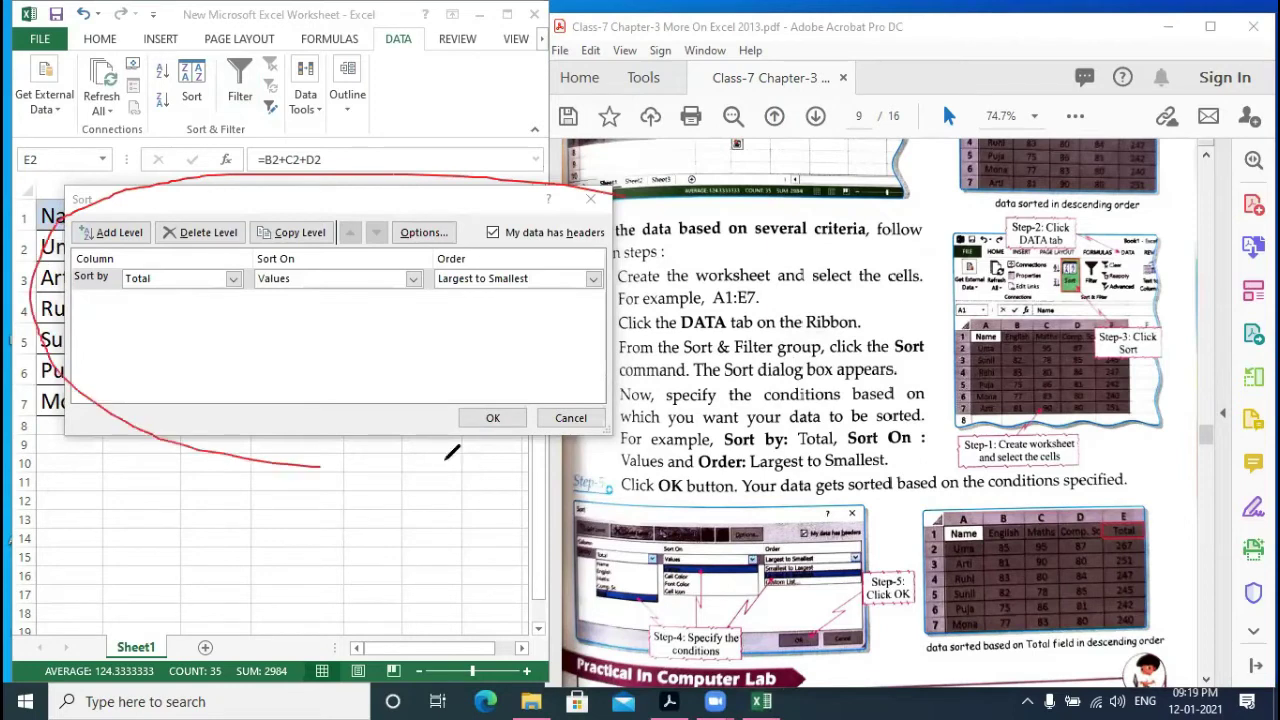
mouse_move(447, 459)
left_mouse_down()
mouse_move(650, 240)
mouse_move(585, 192)
left_mouse_up()
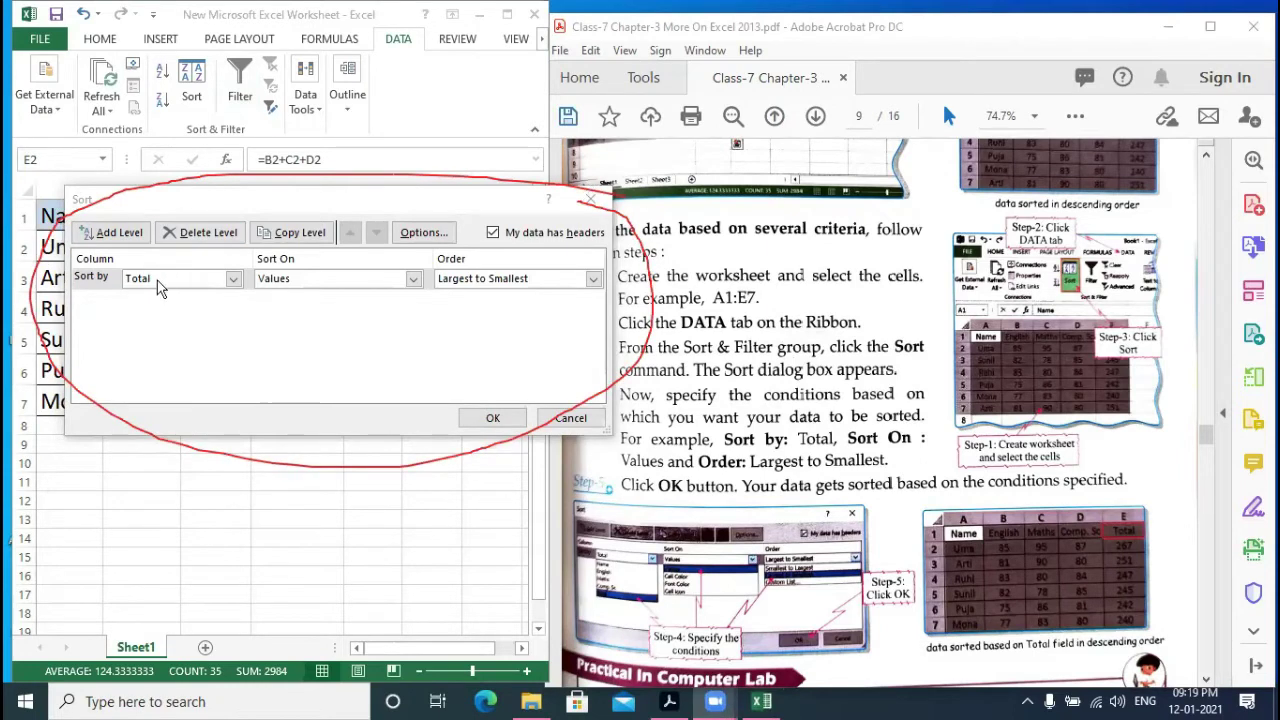
- Sort the marks table by the Name column's values in A to Z order
left_click(233, 279)
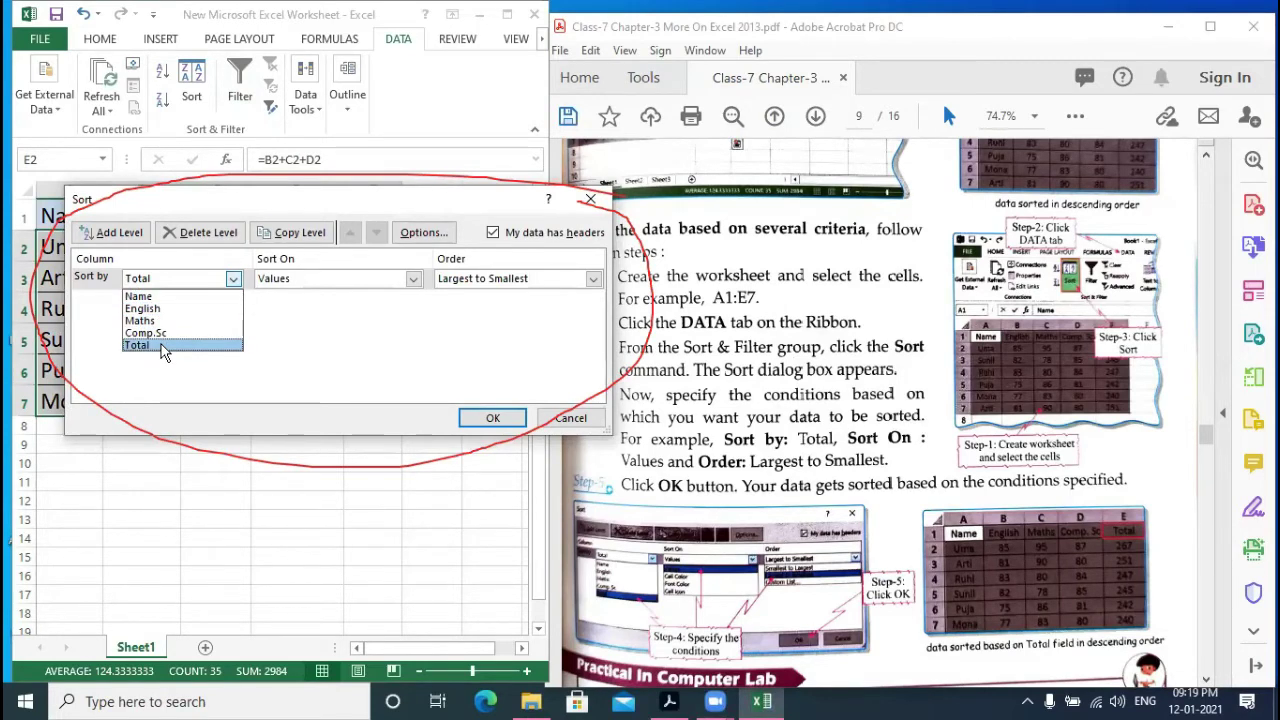
left_click(160, 297)
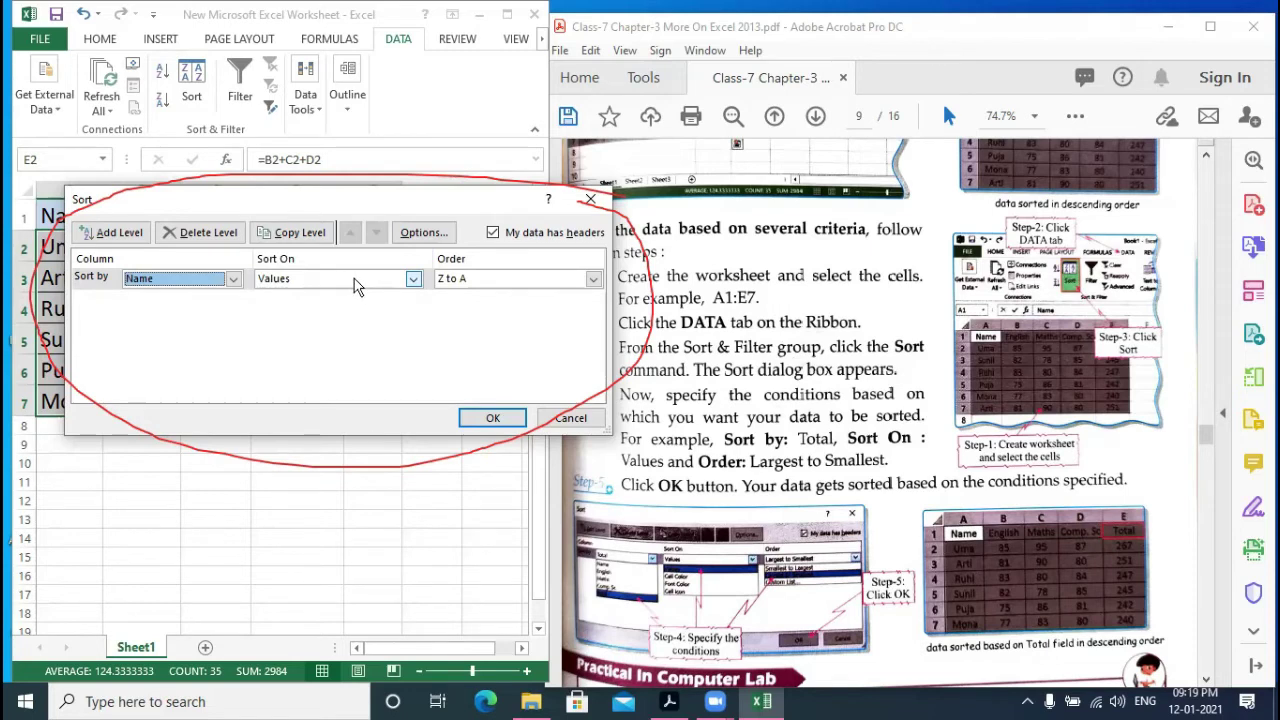
left_click(522, 282)
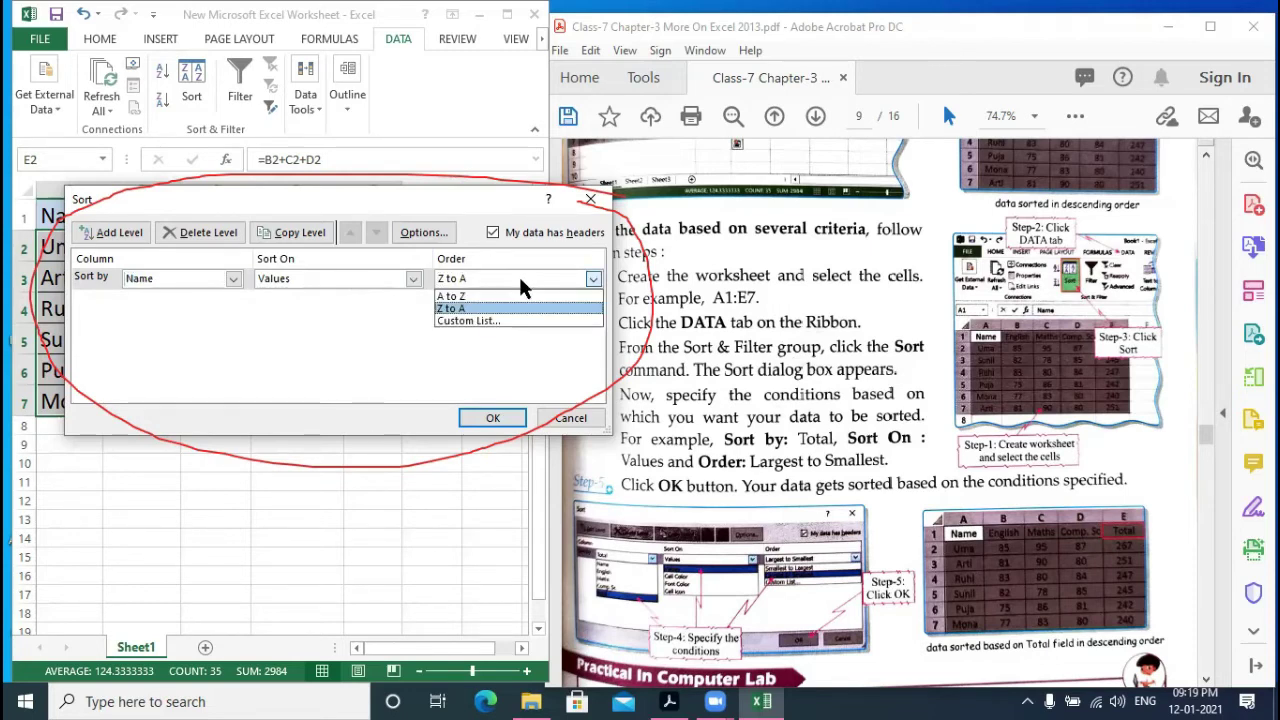
left_click(462, 298)
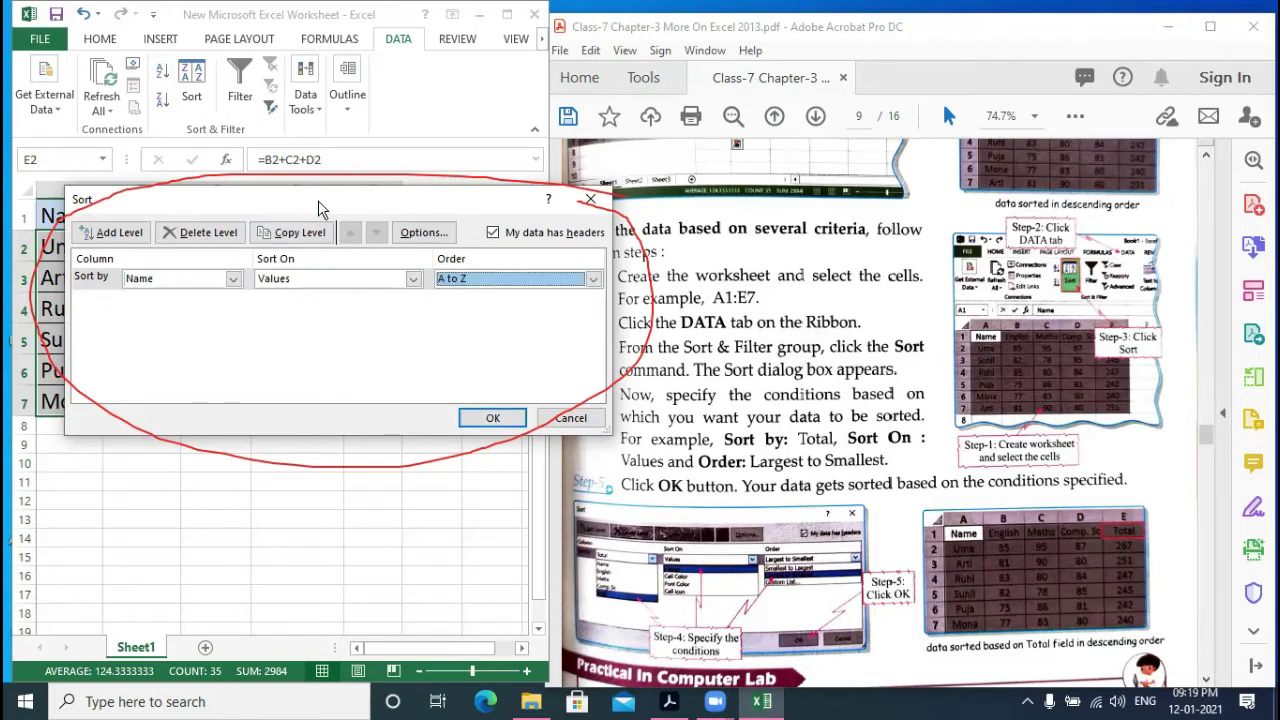
left_click_drag(319, 203, 459, 172)
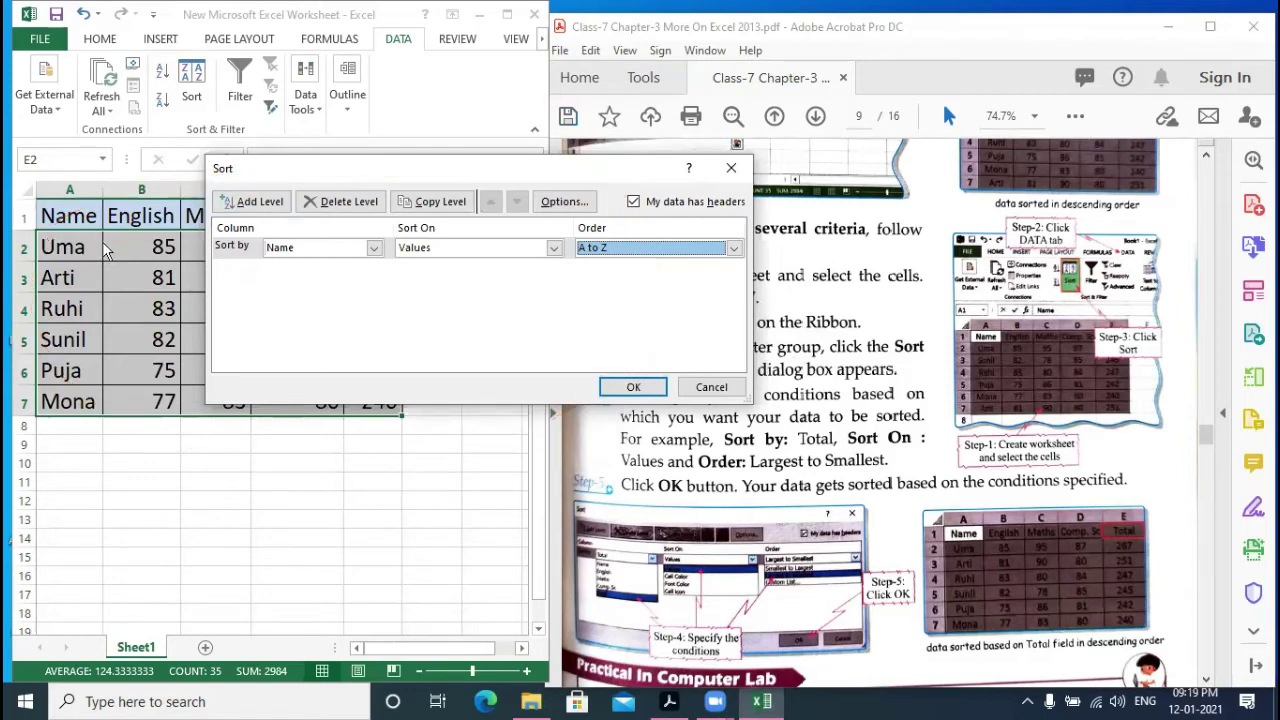
left_click(631, 390)
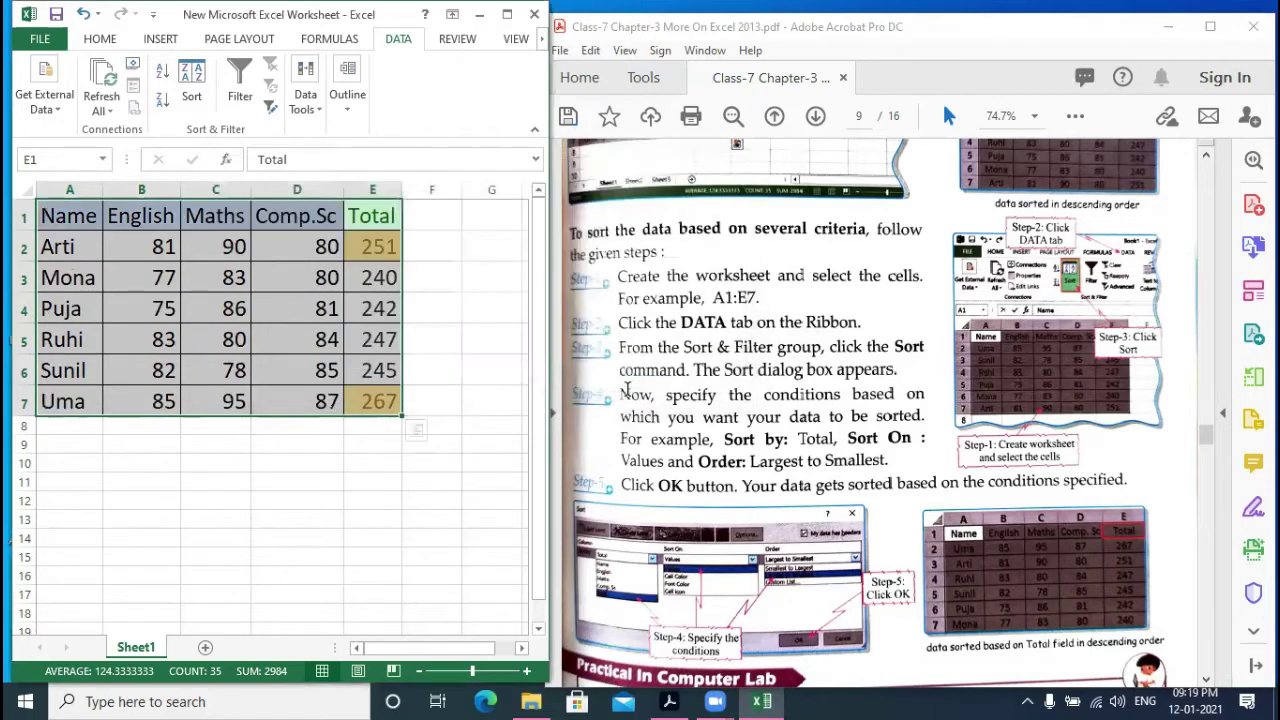
- Examine the order of the names in the Name column, one by one from cell A2 to A7
left_click(68, 252)
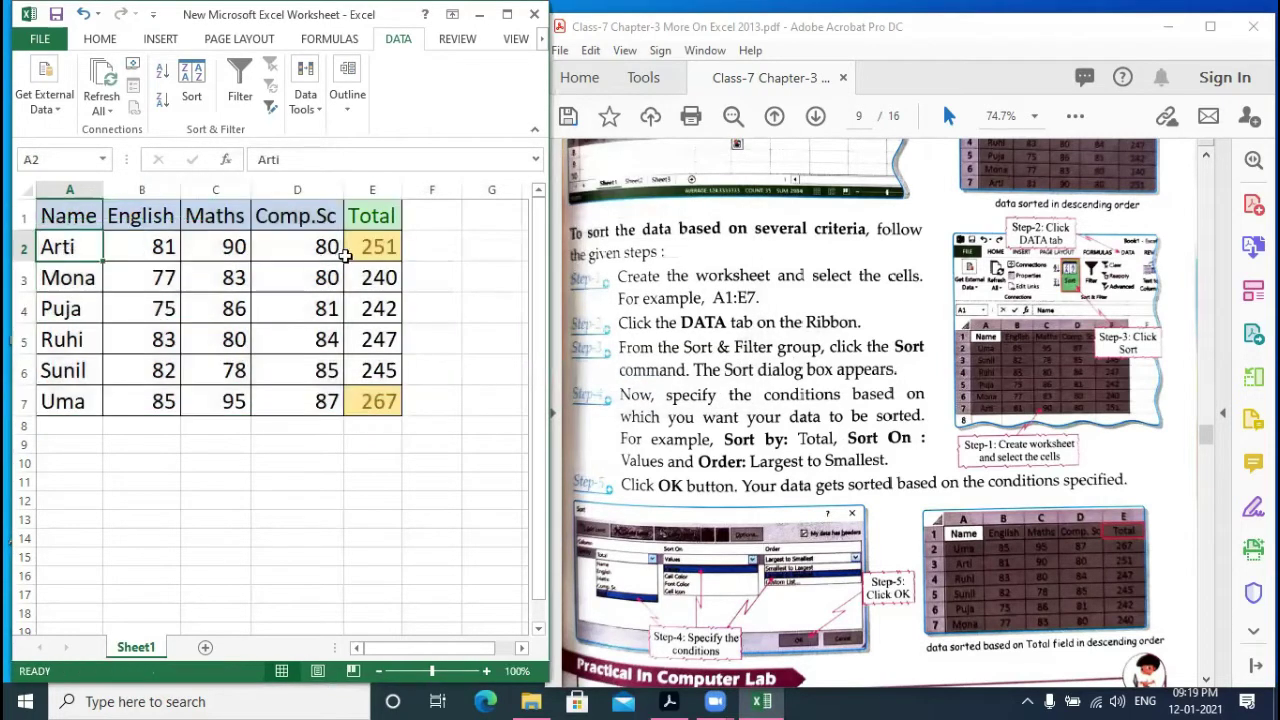
left_click(85, 277)
left_click(87, 310)
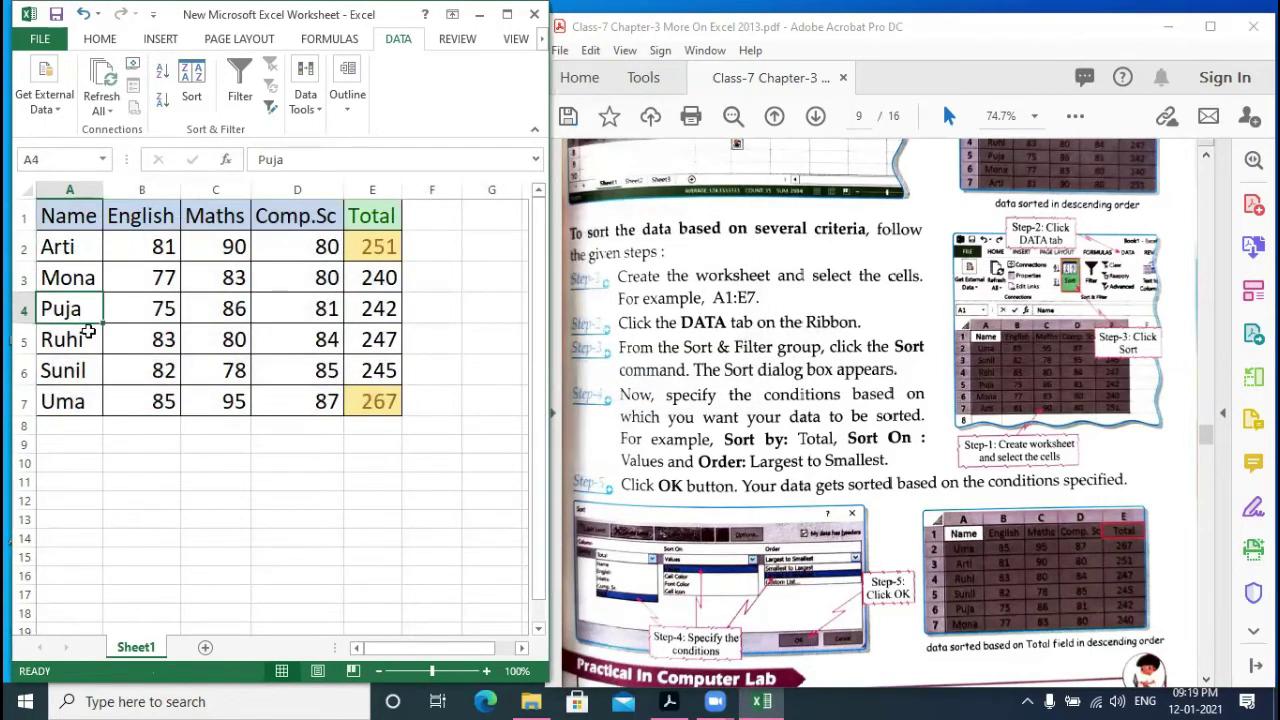
left_click(86, 340)
left_click(86, 370)
left_click(87, 403)
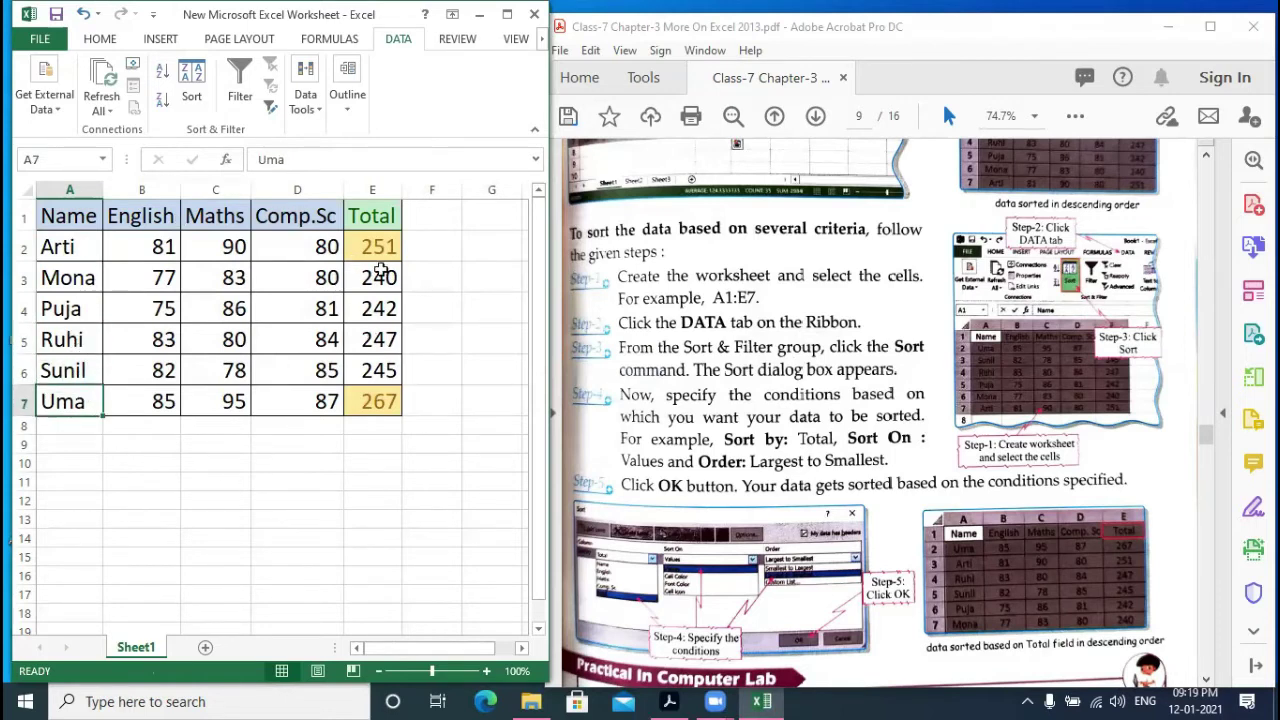
- Sort the whole marks table, A1:E7, by the Total column's values from Largest to Smallest
left_click(372, 220)
key("shift+Down")
key("shift+Down")
key("shift+Down")
key("shift+Down")
key("shift+Down")
key("shift+Down")
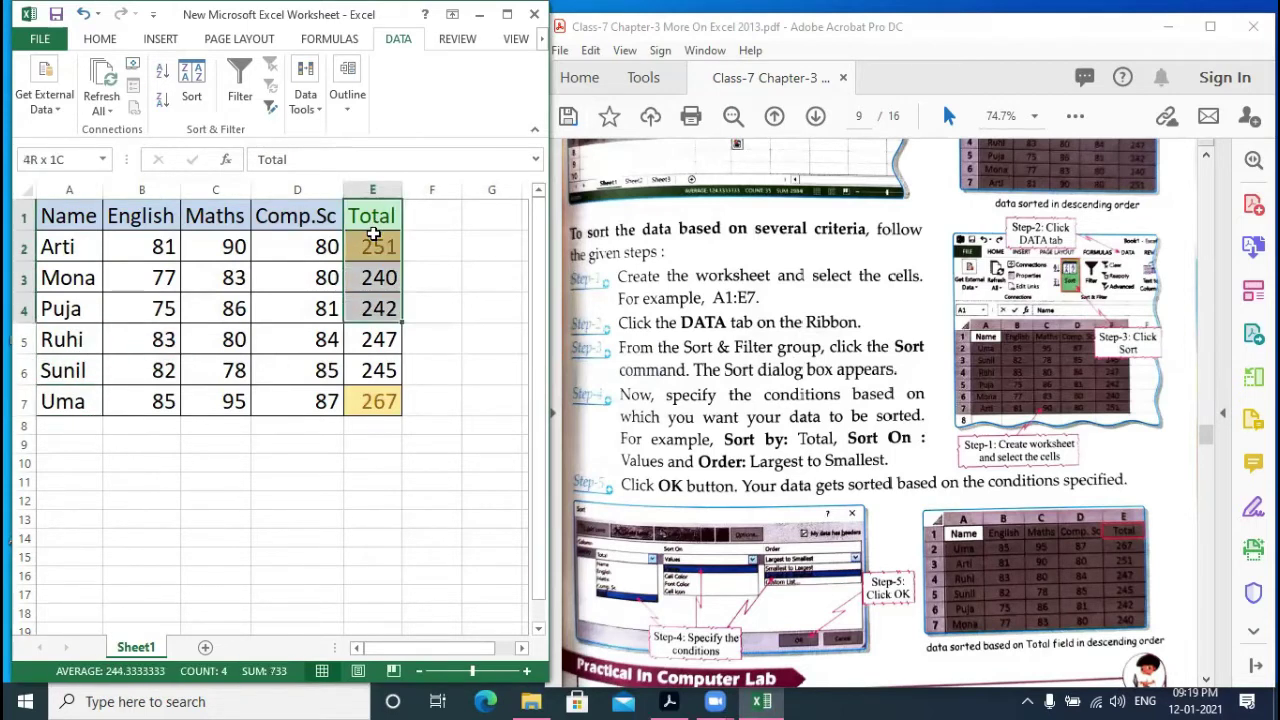
key("shift+Left")
key("shift+Left")
key("shift+Left")
key("shift+Left")
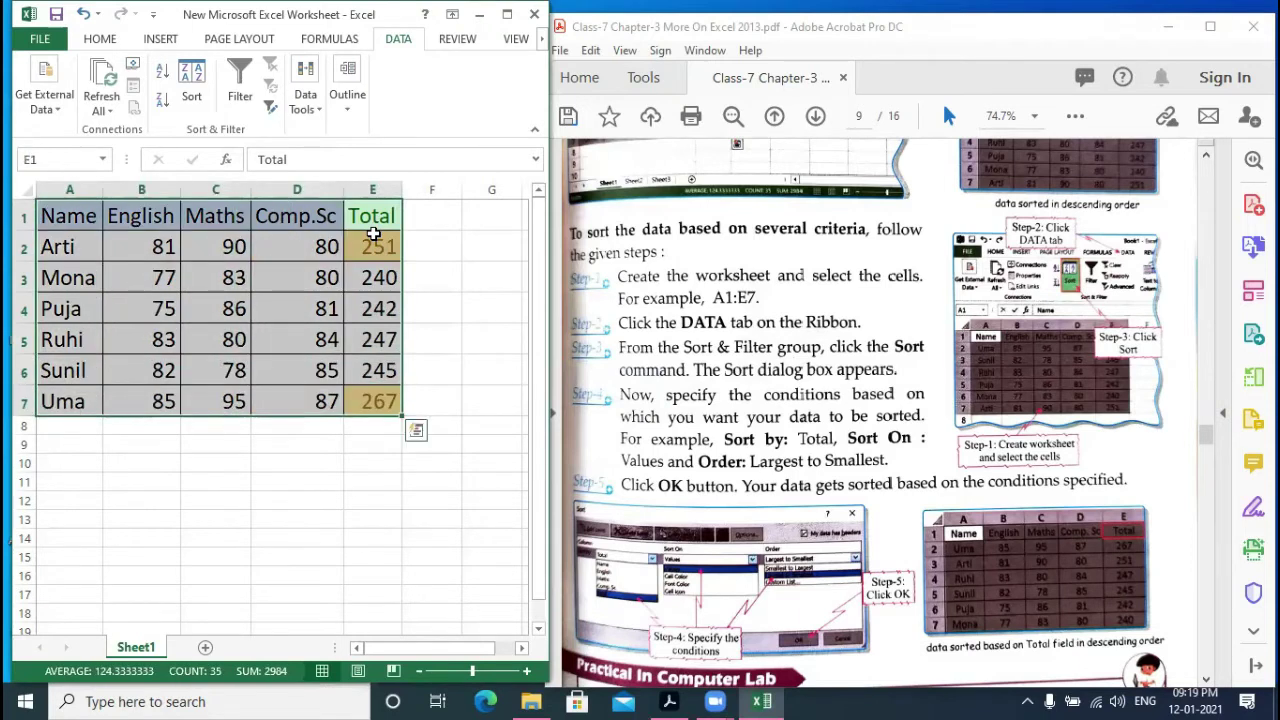
left_click(192, 82)
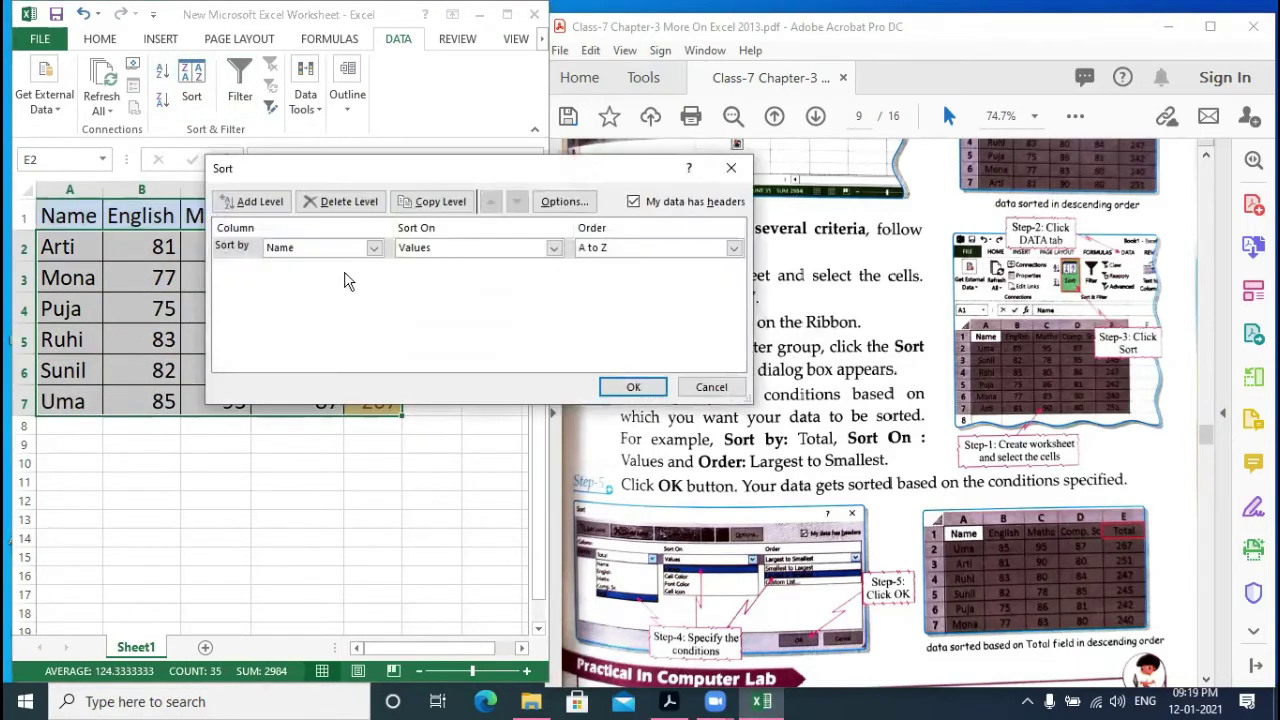
left_click(378, 247)
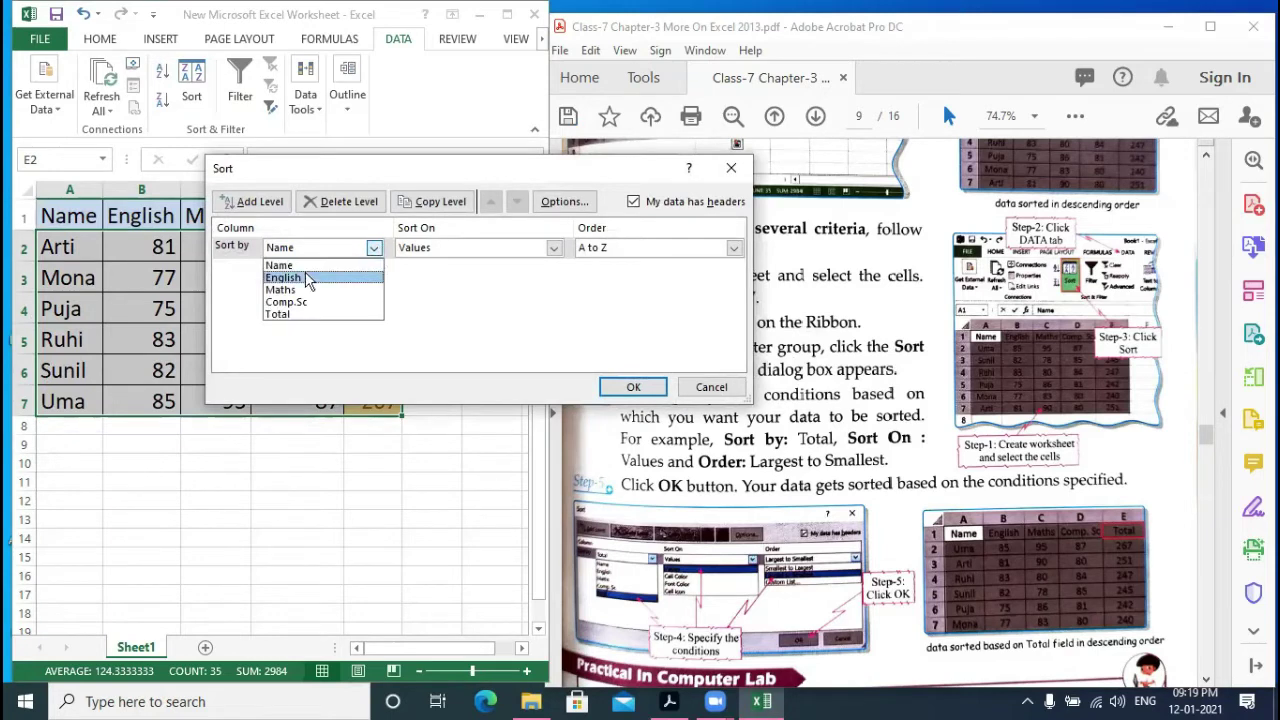
left_click(296, 313)
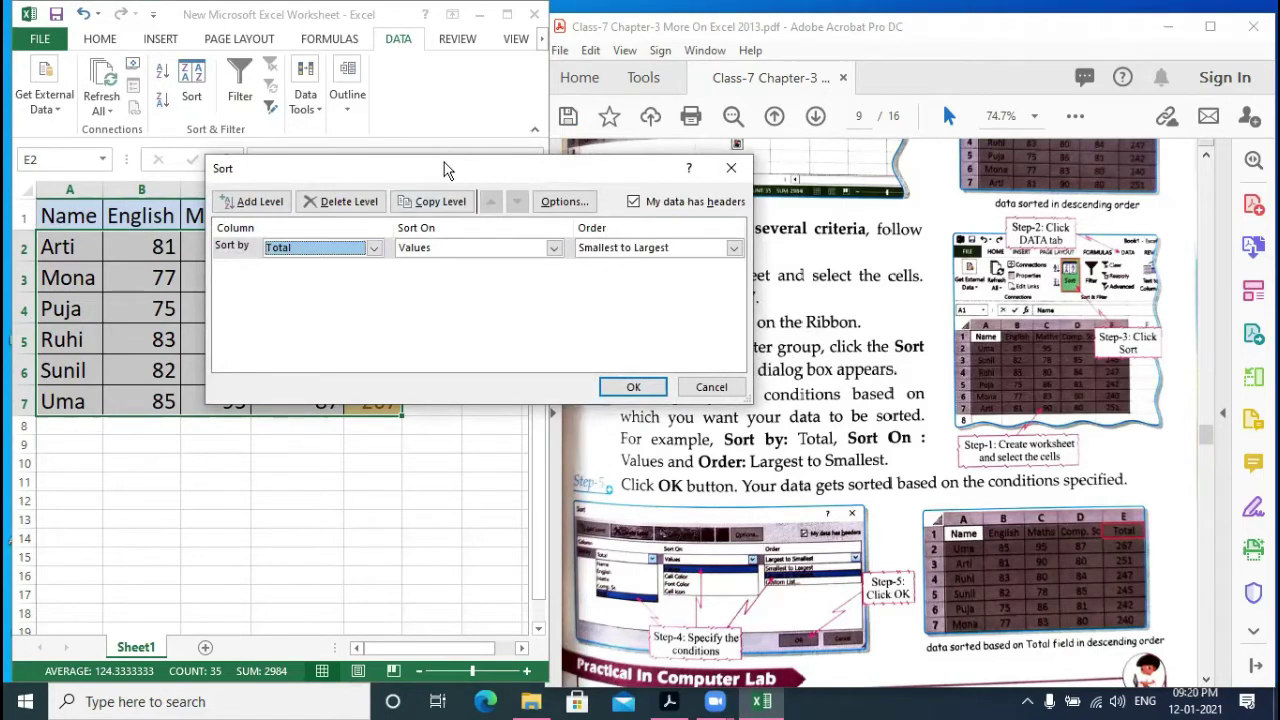
left_click_drag(437, 190, 294, 363)
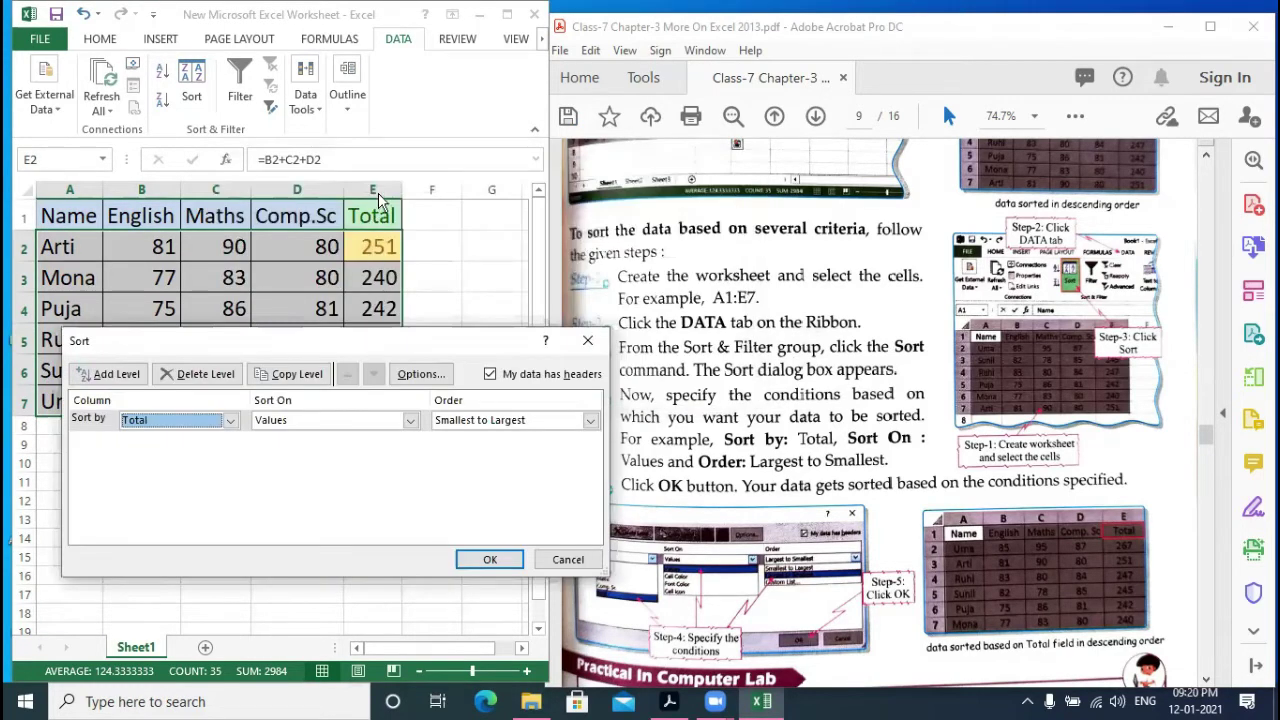
left_click(512, 422)
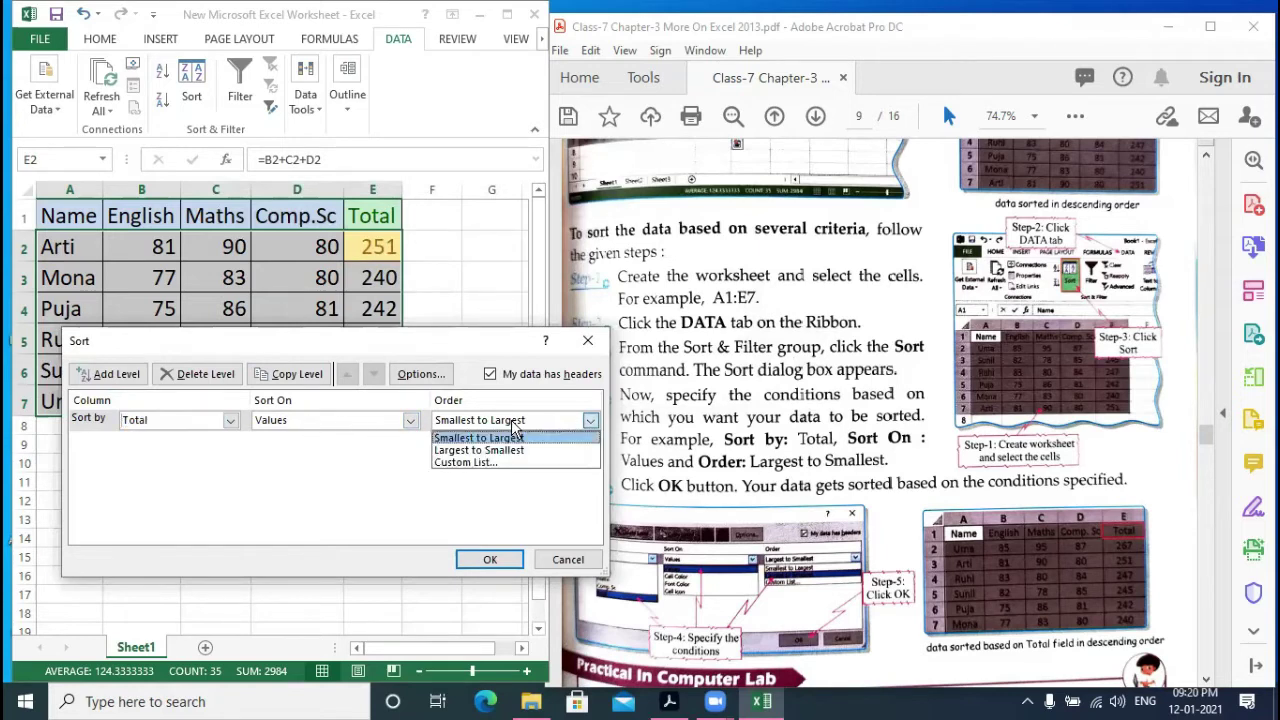
left_click(466, 451)
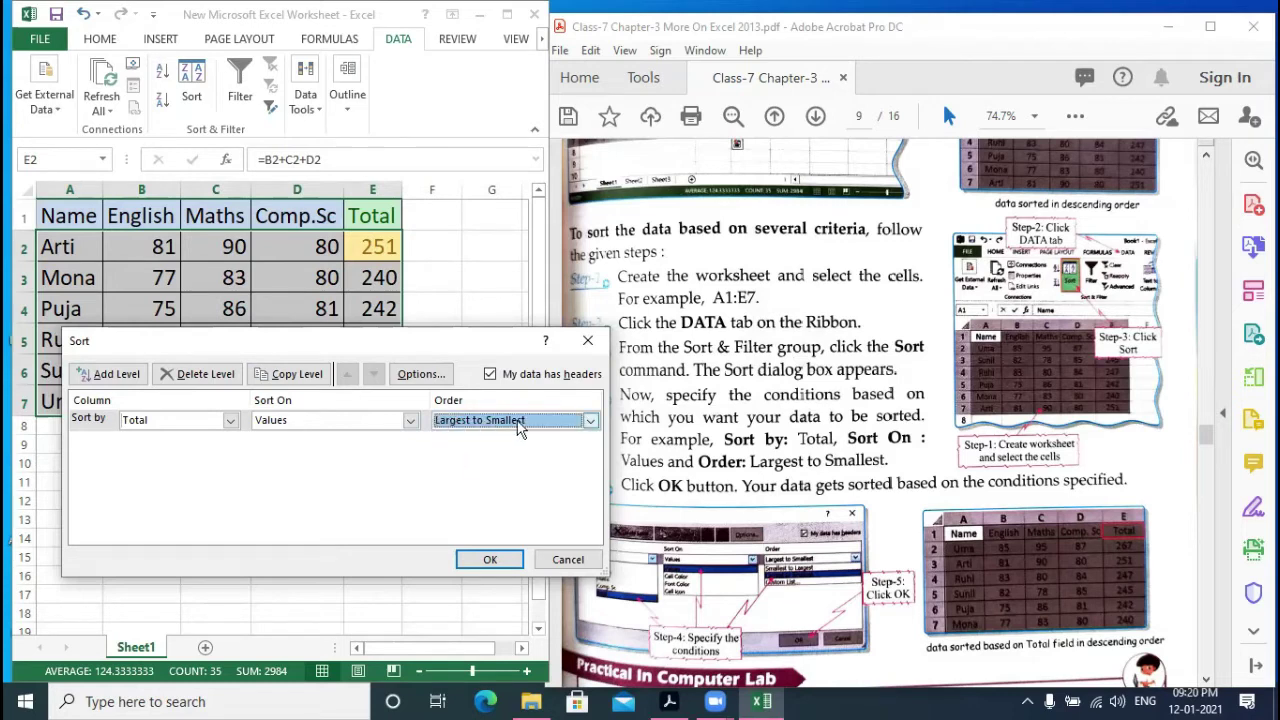
left_click(506, 557)
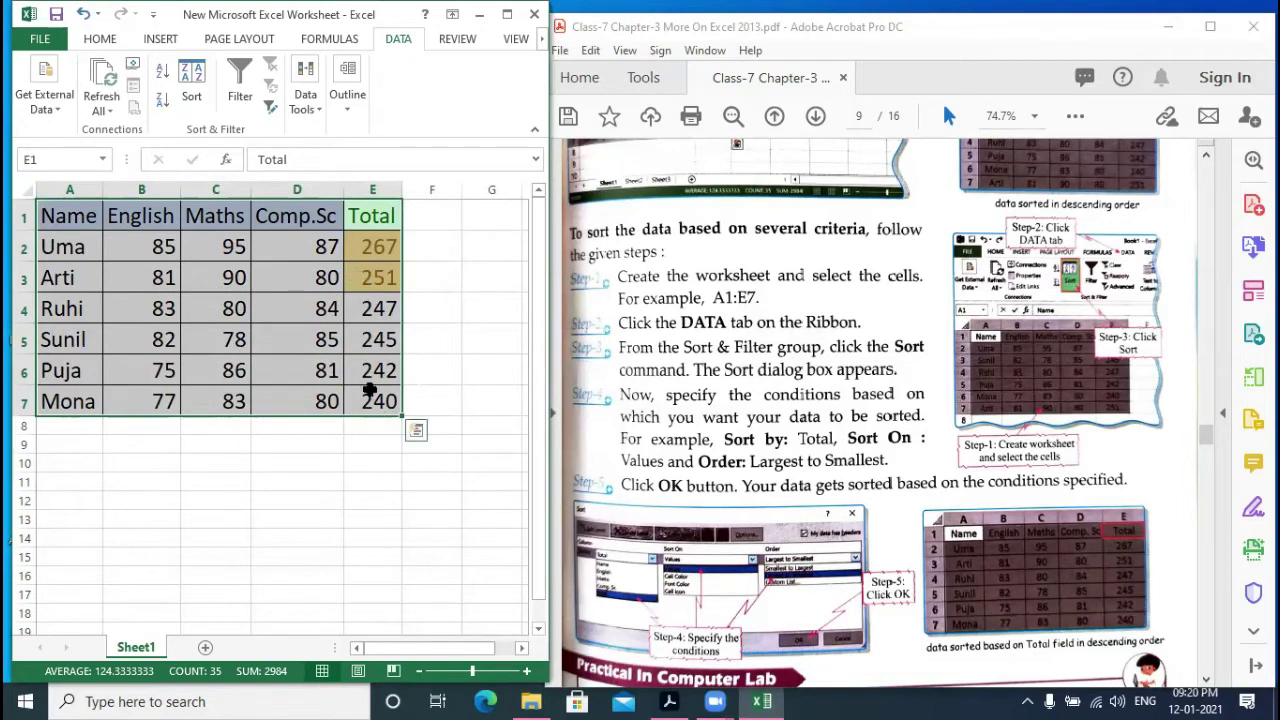
- Bring the PDF's steps for filtering data into view and circle the worksheet's Filter command in red pen
left_click(799, 385)
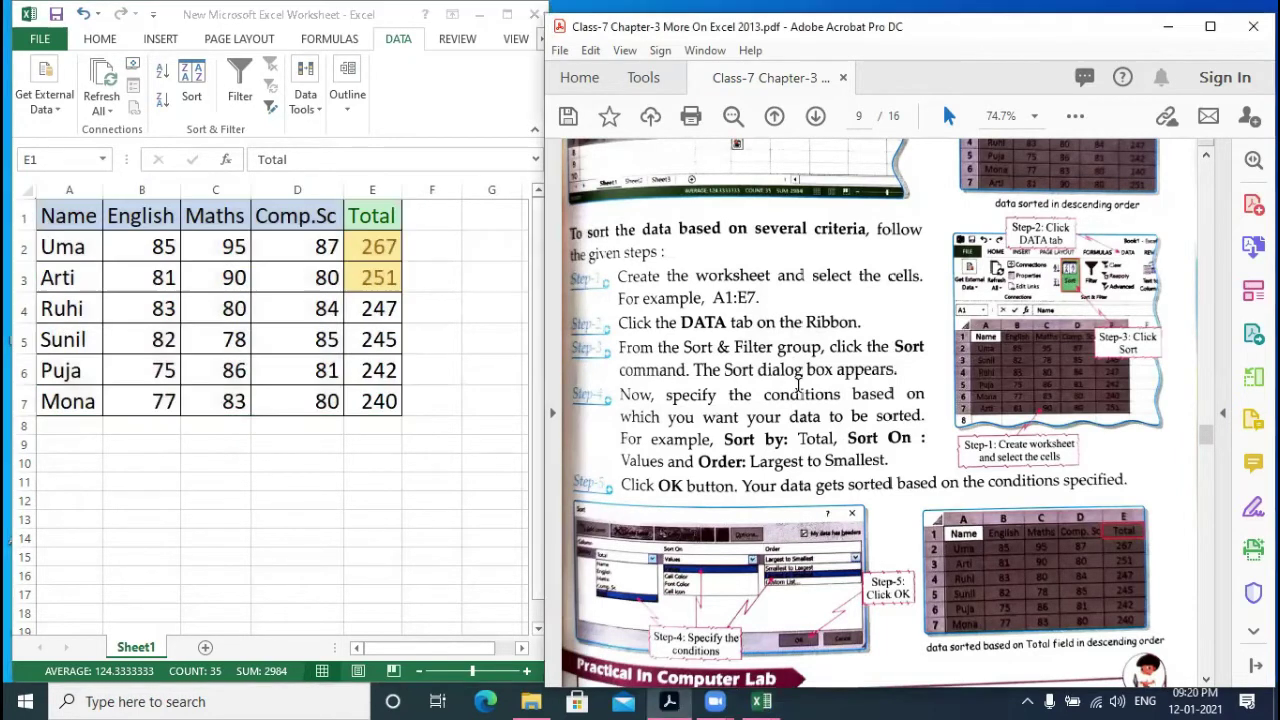
scroll(822, 370, "down", 3)
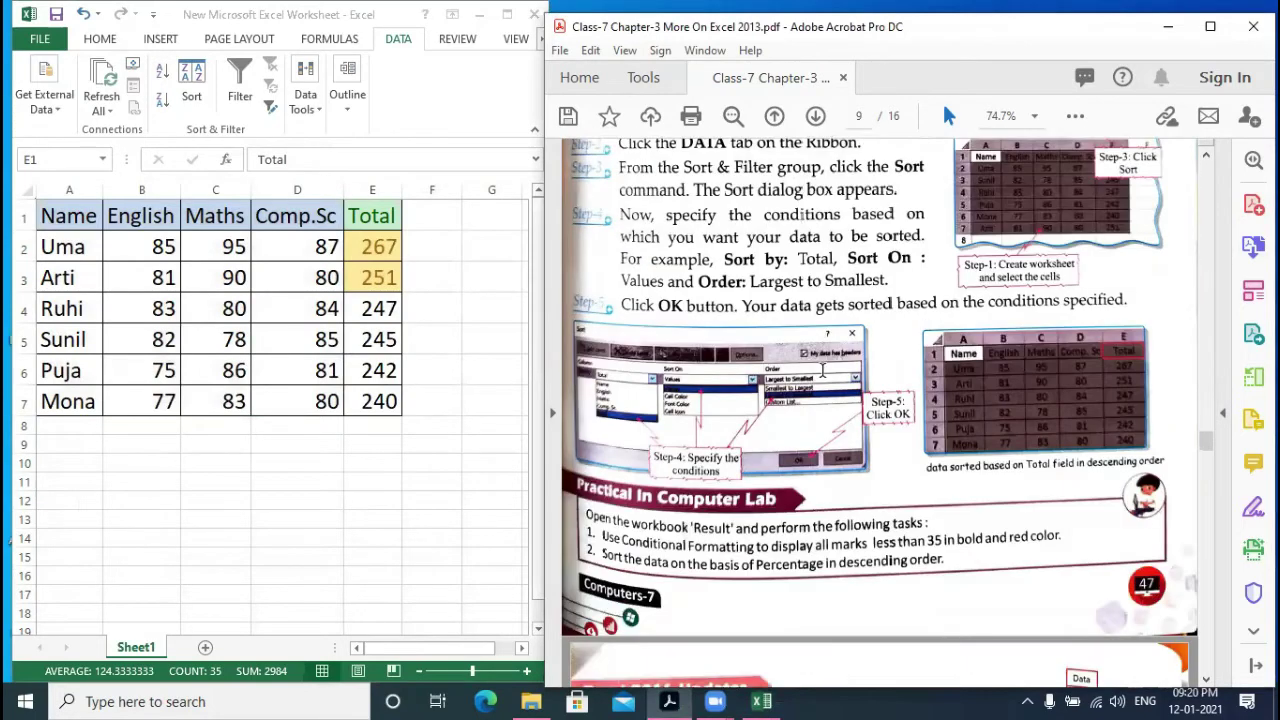
scroll(822, 370, "down", 8)
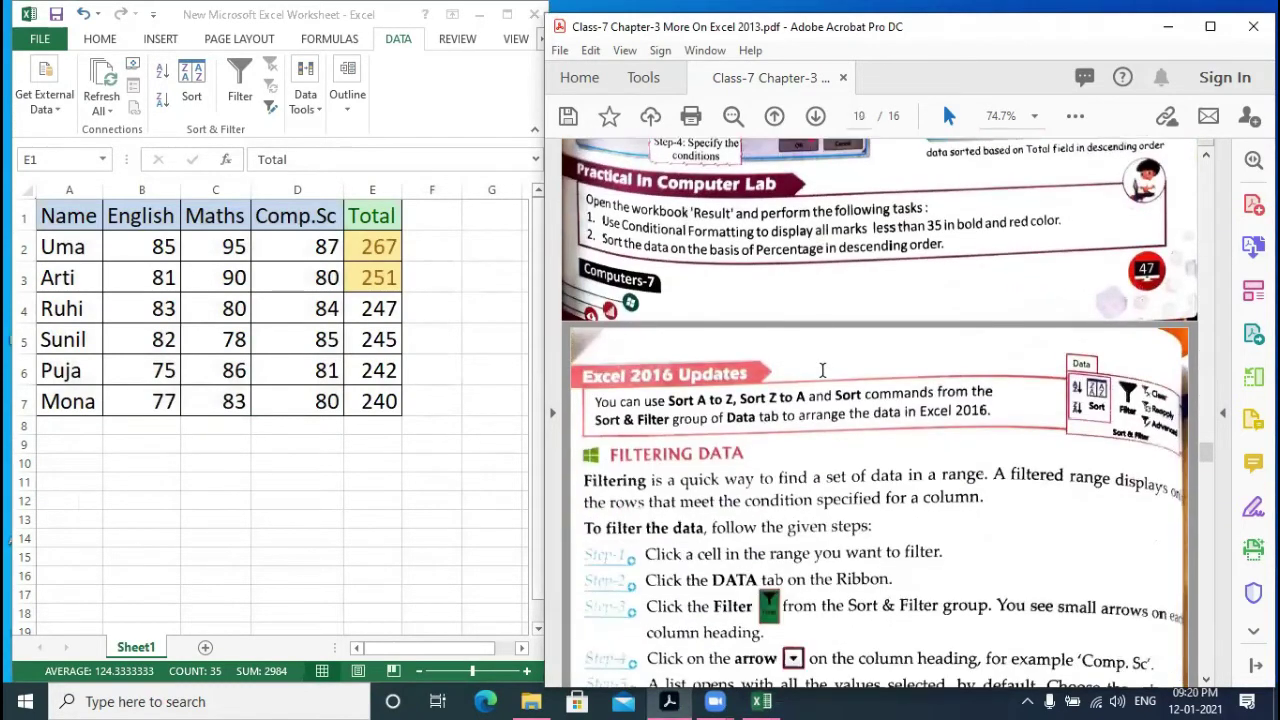
scroll(822, 370, "down", 4)
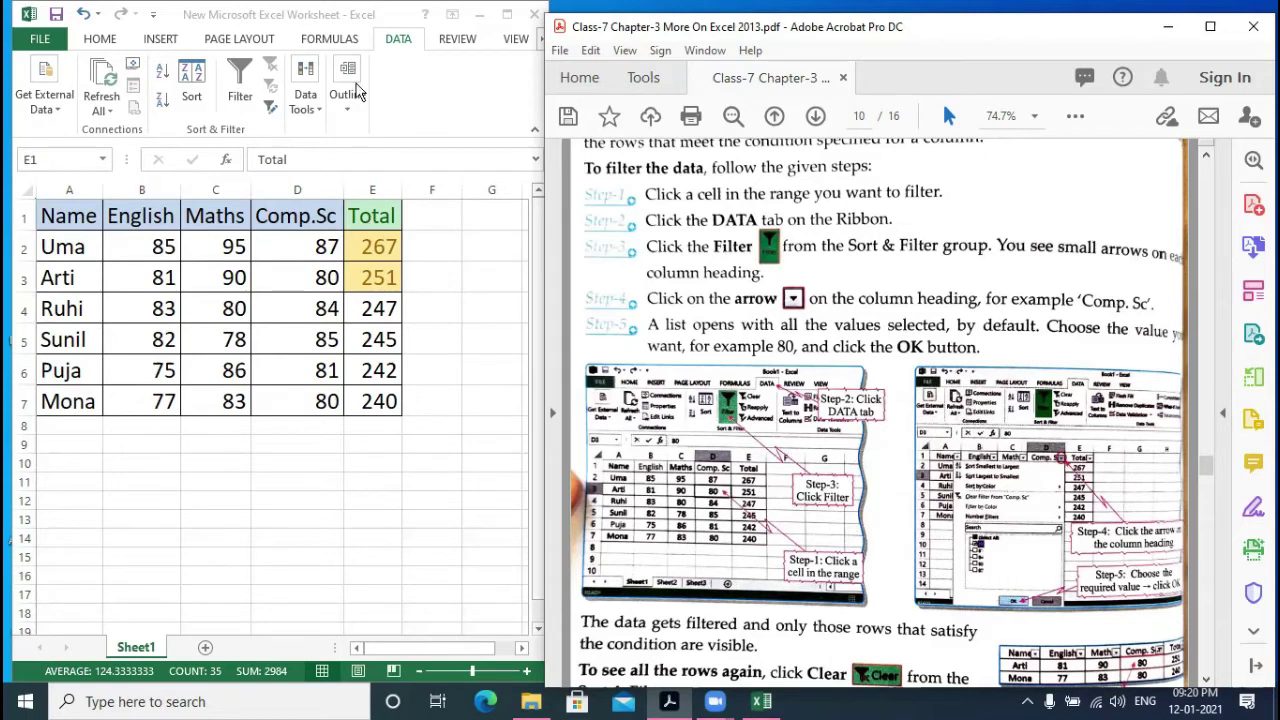
mouse_move(237, 45)
left_mouse_down()
mouse_move(216, 78)
mouse_move(238, 114)
mouse_move(278, 72)
mouse_move(240, 34)
mouse_move(222, 70)
mouse_move(258, 108)
mouse_move(272, 46)
mouse_move(245, 40)
mouse_move(235, 115)
mouse_move(265, 38)
left_mouse_up()
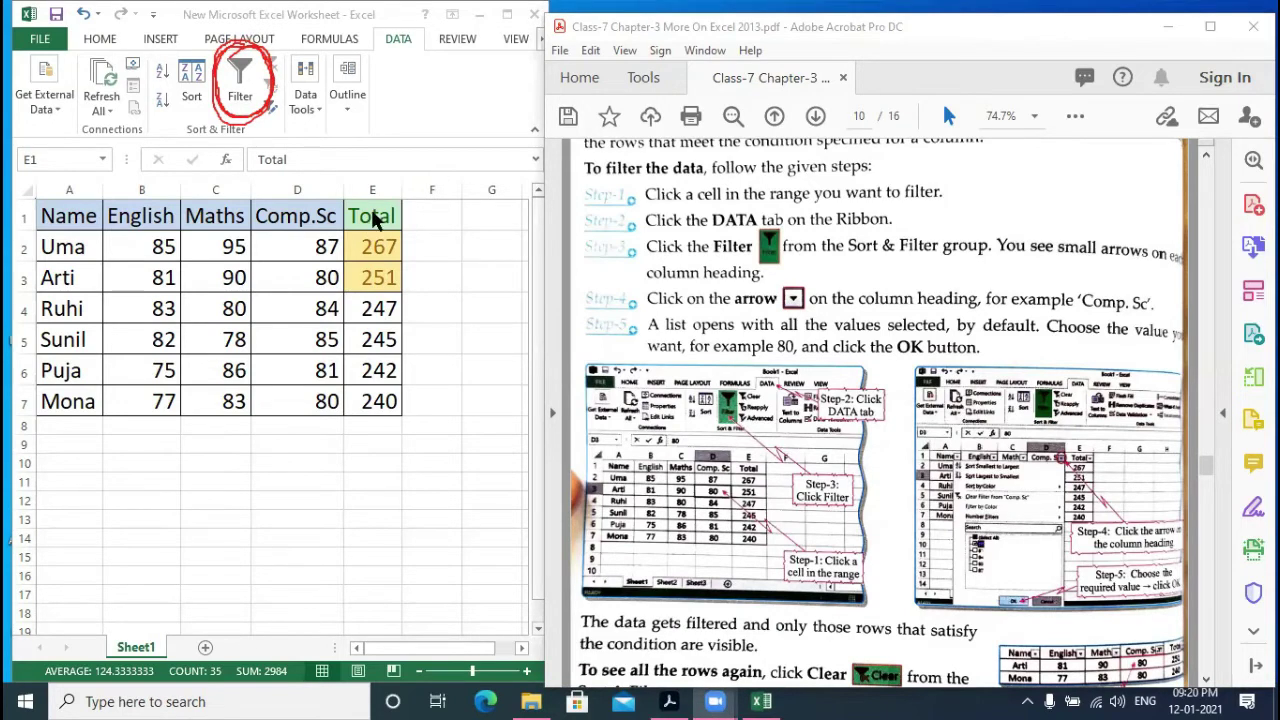
- Turn on filtering for the marks table from cell D3 in the Comp.Sc column
left_click(300, 222)
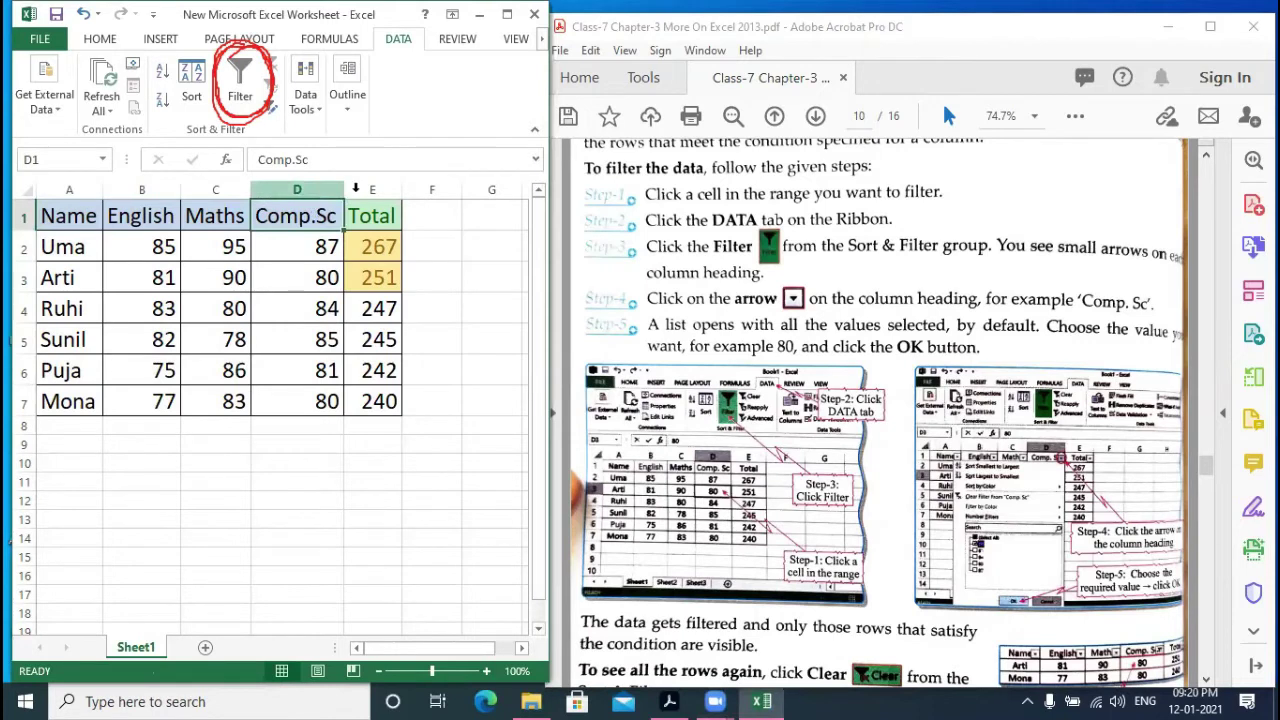
left_click(290, 188)
left_click(300, 208)
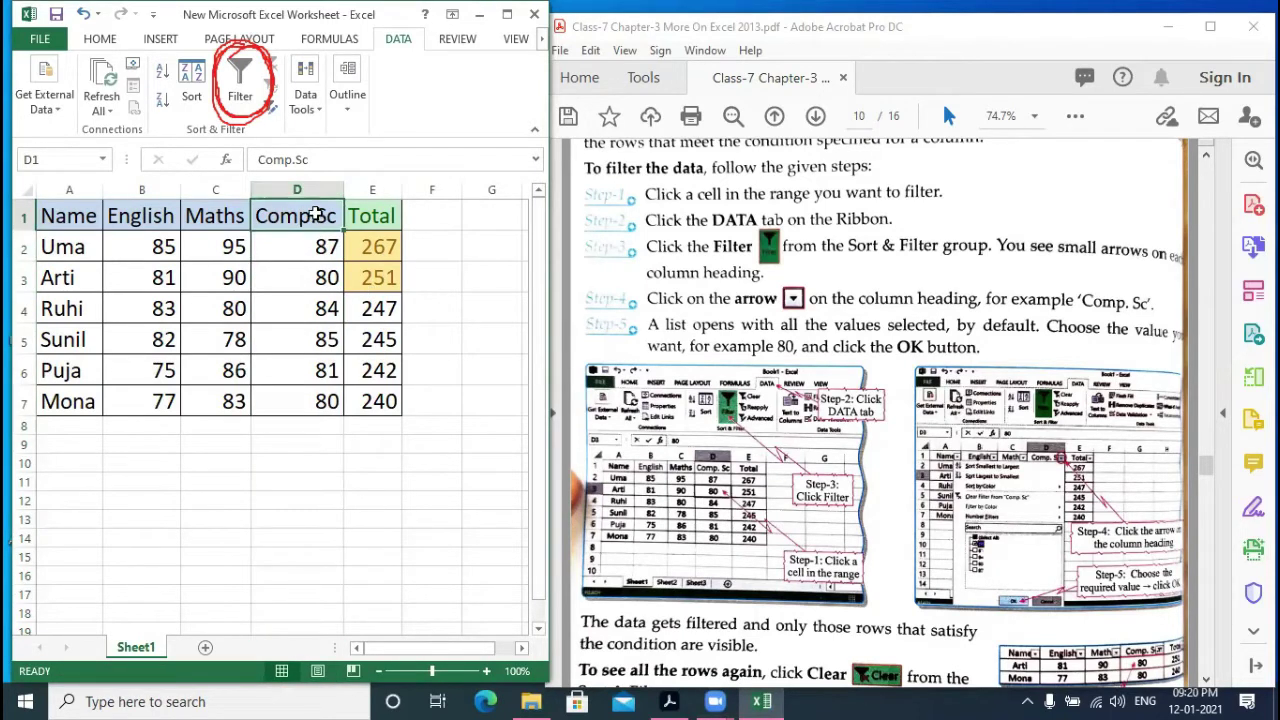
left_click(318, 277)
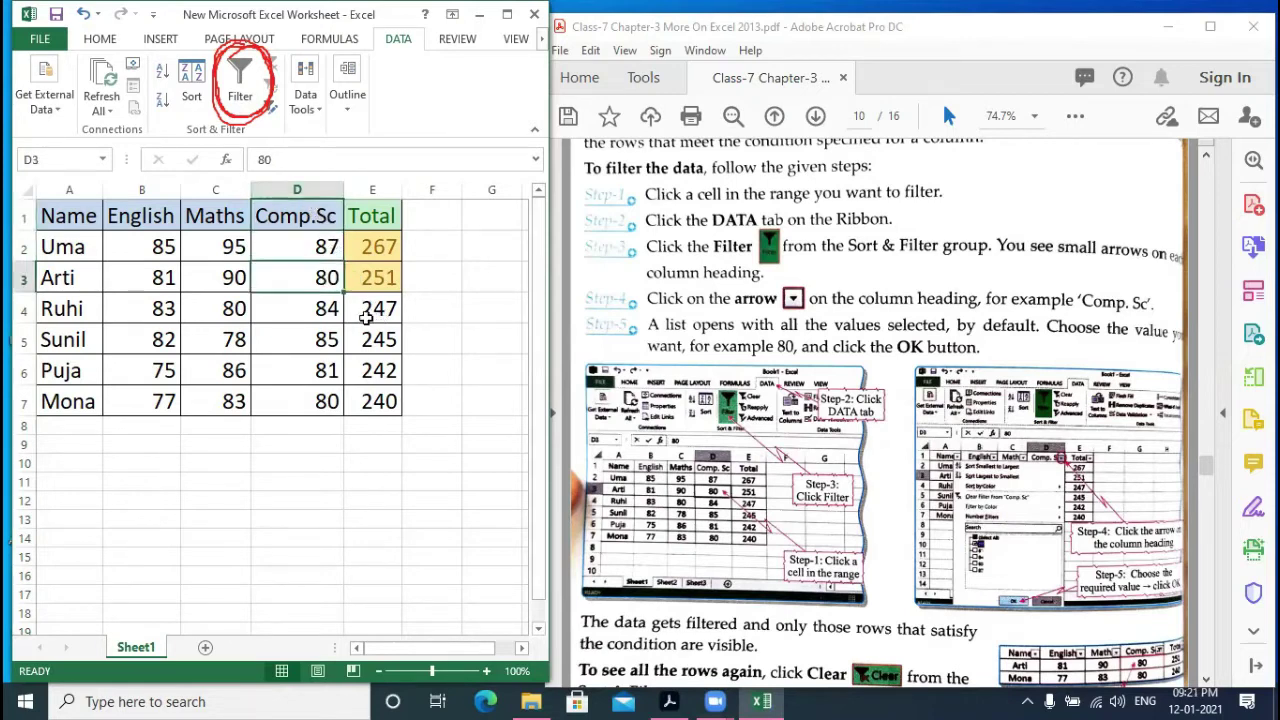
left_click(241, 92)
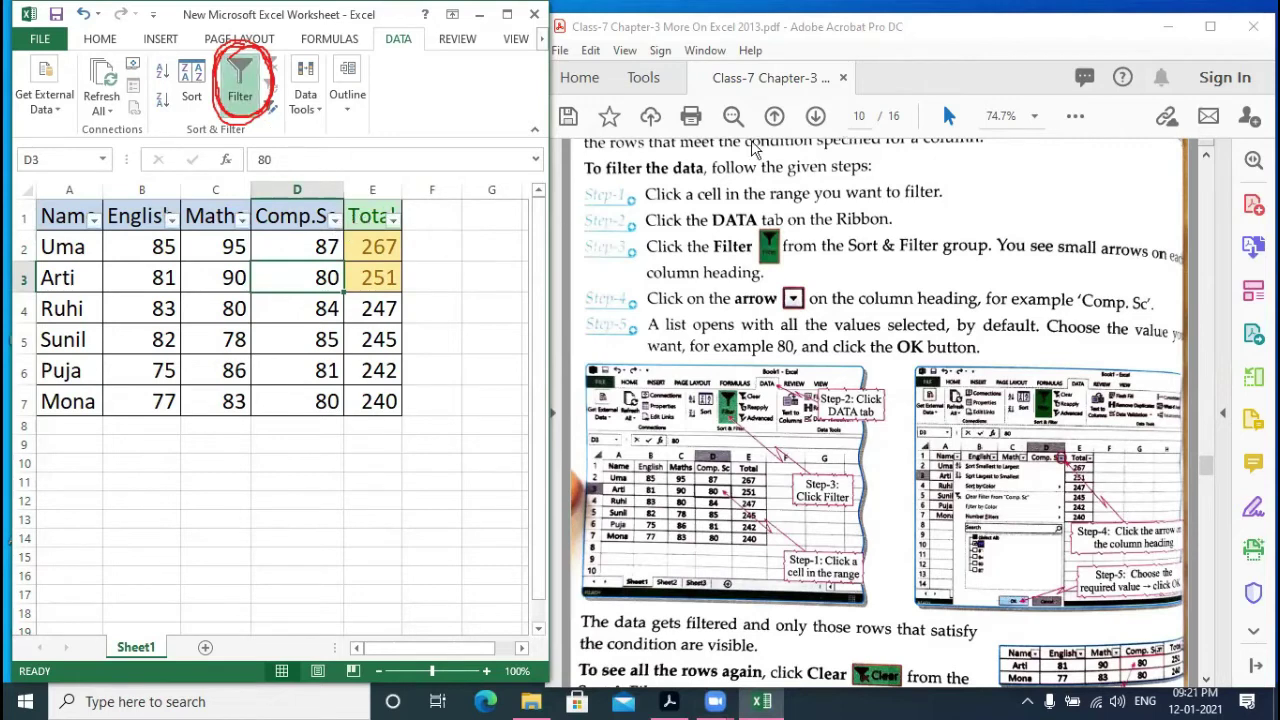
- Circle the Comp.Sc, Total, Maths, English and Name headings in red pen, and clear all the red drawings
mouse_move(346, 182)
left_mouse_down()
mouse_move(258, 196)
mouse_move(318, 240)
mouse_move(345, 178)
mouse_move(360, 212)
mouse_move(386, 186)
left_mouse_up()
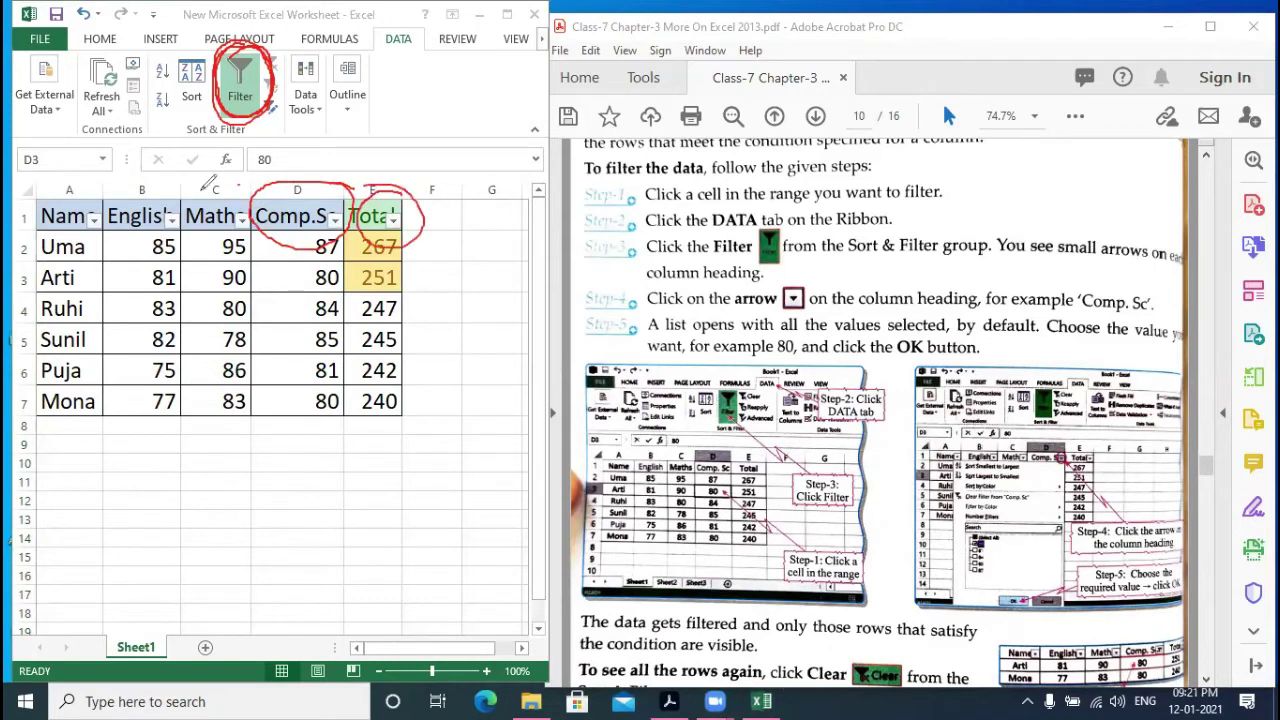
mouse_move(202, 190)
left_mouse_down()
mouse_move(221, 181)
mouse_move(186, 186)
left_mouse_up()
mouse_move(165, 178)
left_mouse_down()
mouse_move(118, 190)
mouse_move(178, 232)
left_mouse_up()
mouse_move(78, 177)
left_mouse_down()
mouse_move(103, 229)
mouse_move(70, 182)
left_mouse_up()
left_click(1121, 133)
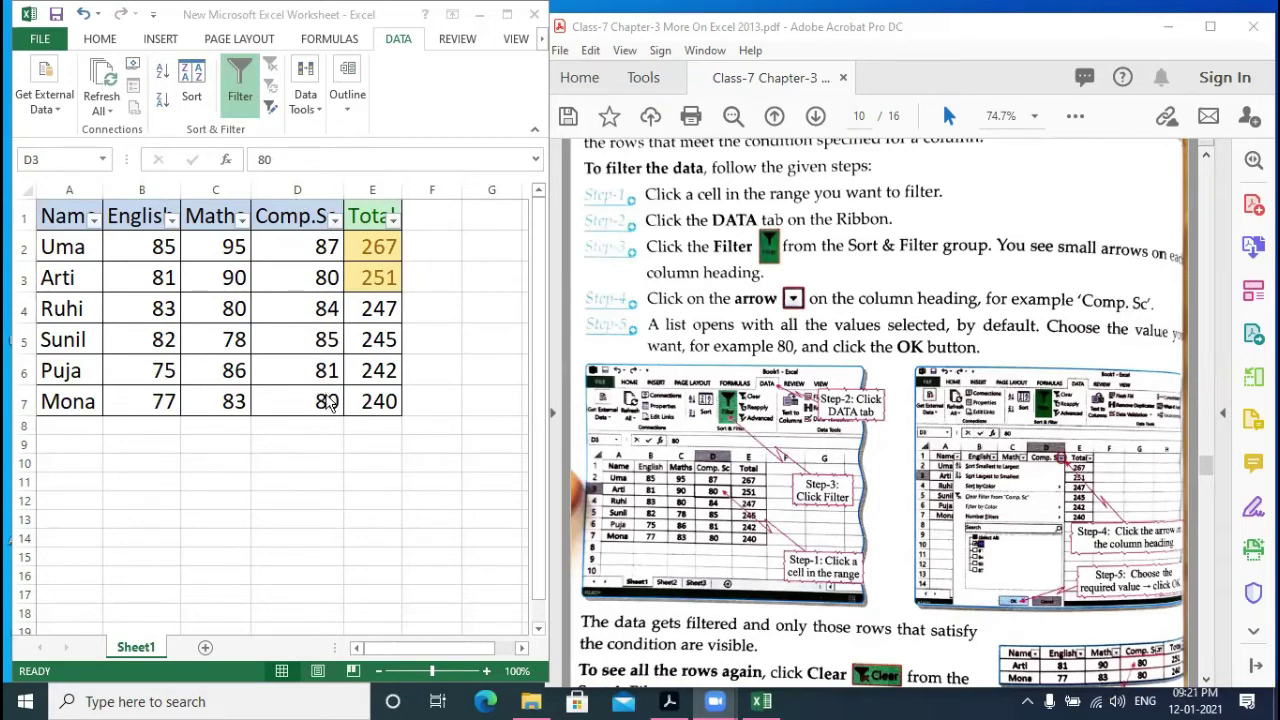
- Filter the Comp.Sc column to show only the rows with the value 80
left_click(336, 221)
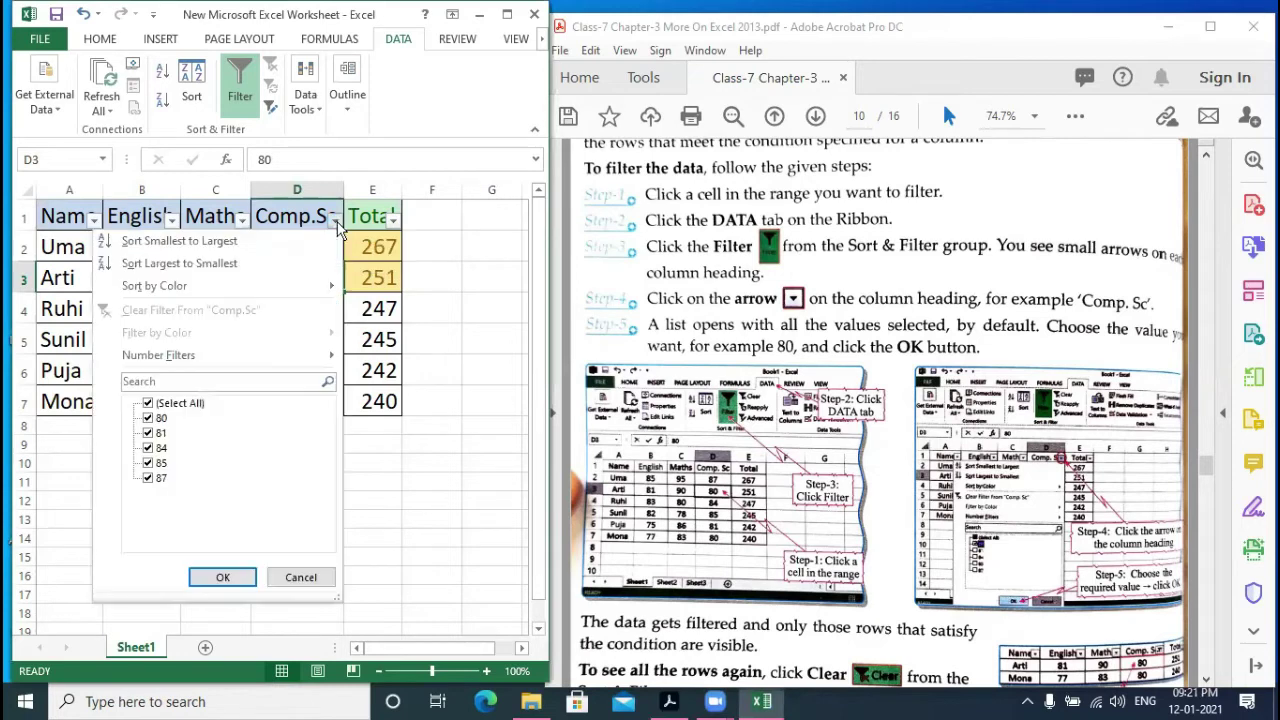
left_click(153, 405)
left_click(148, 404)
left_click(148, 418)
left_click(218, 577)
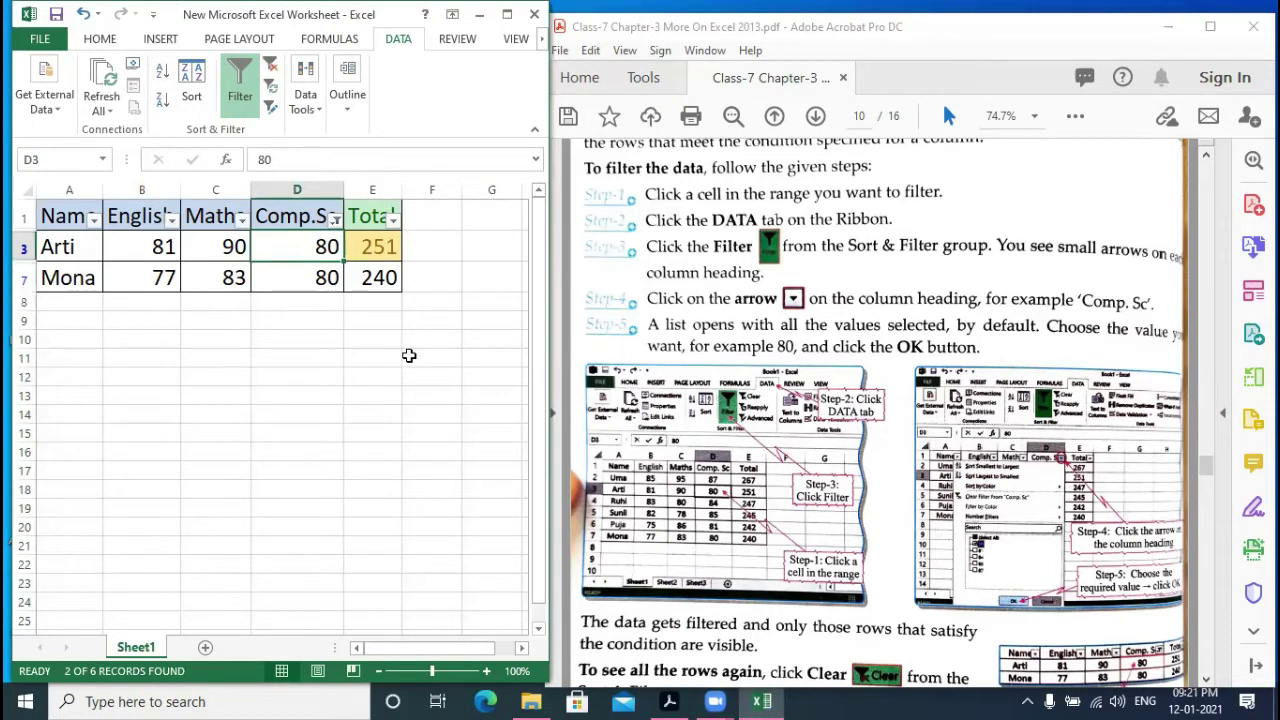
- Turn off filtering for the marks table and point out the first student's Maths and English marks
left_click(240, 97)
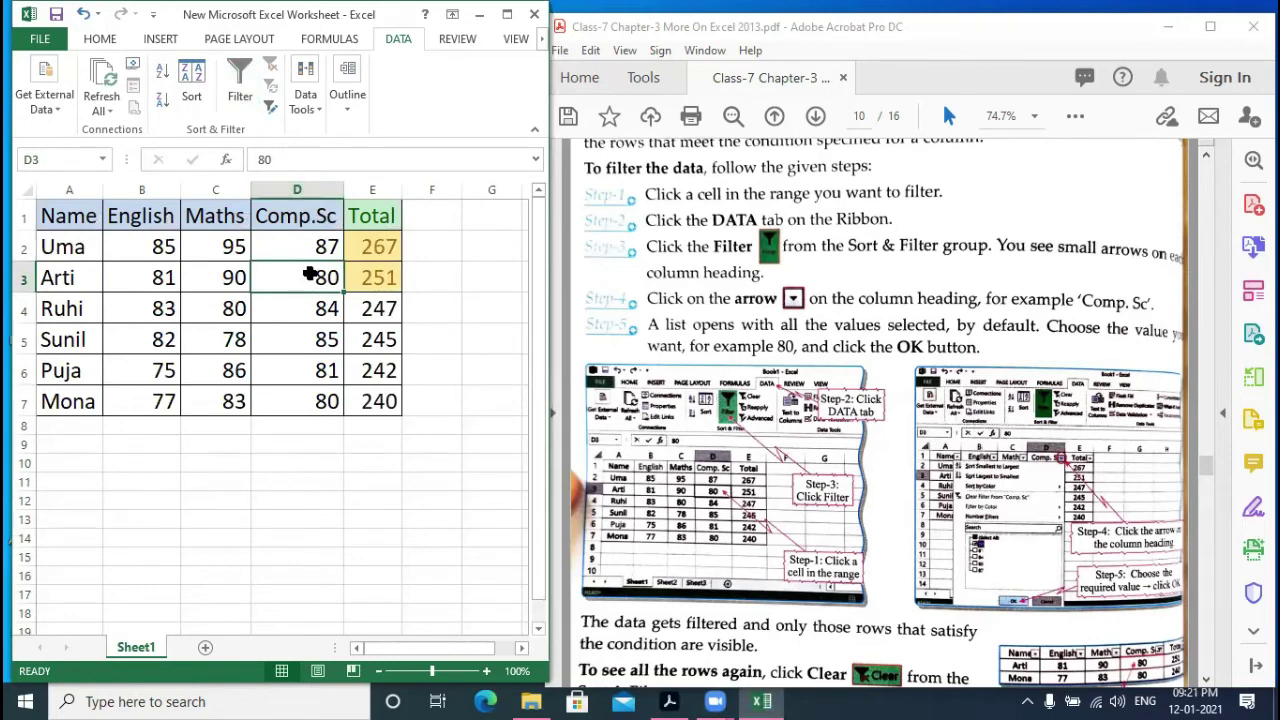
left_click(240, 249)
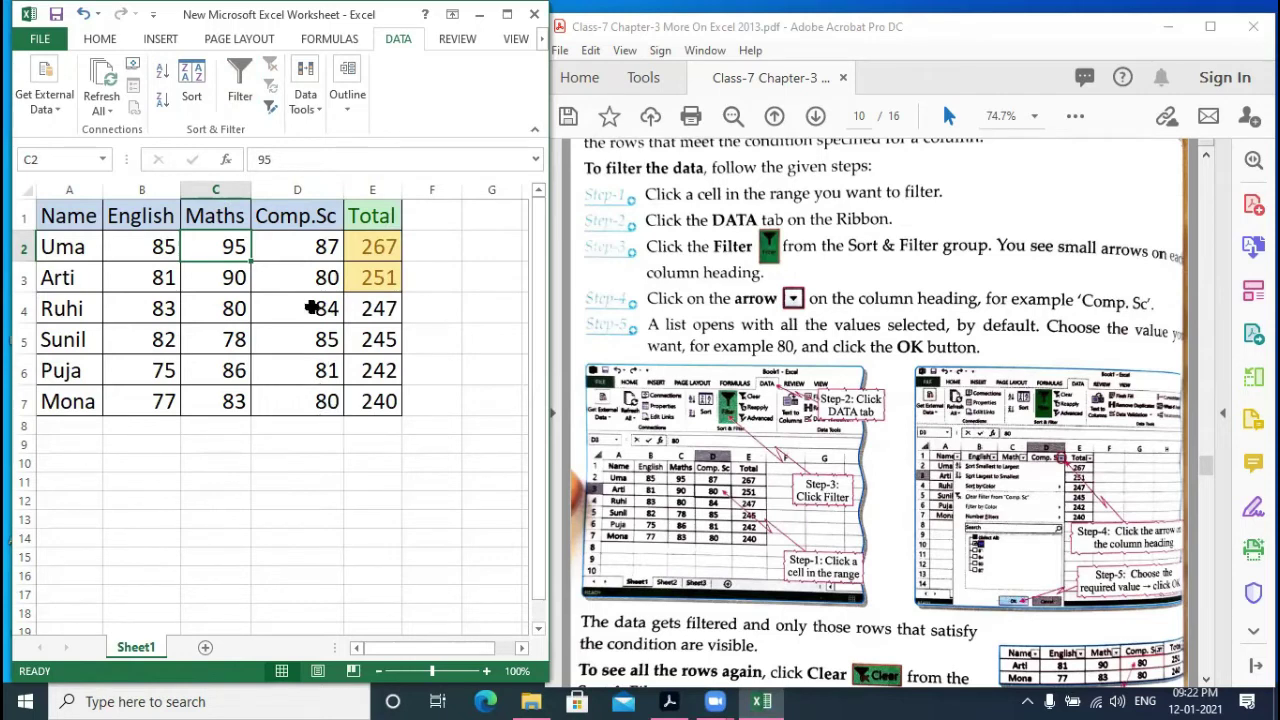
left_click(146, 246)
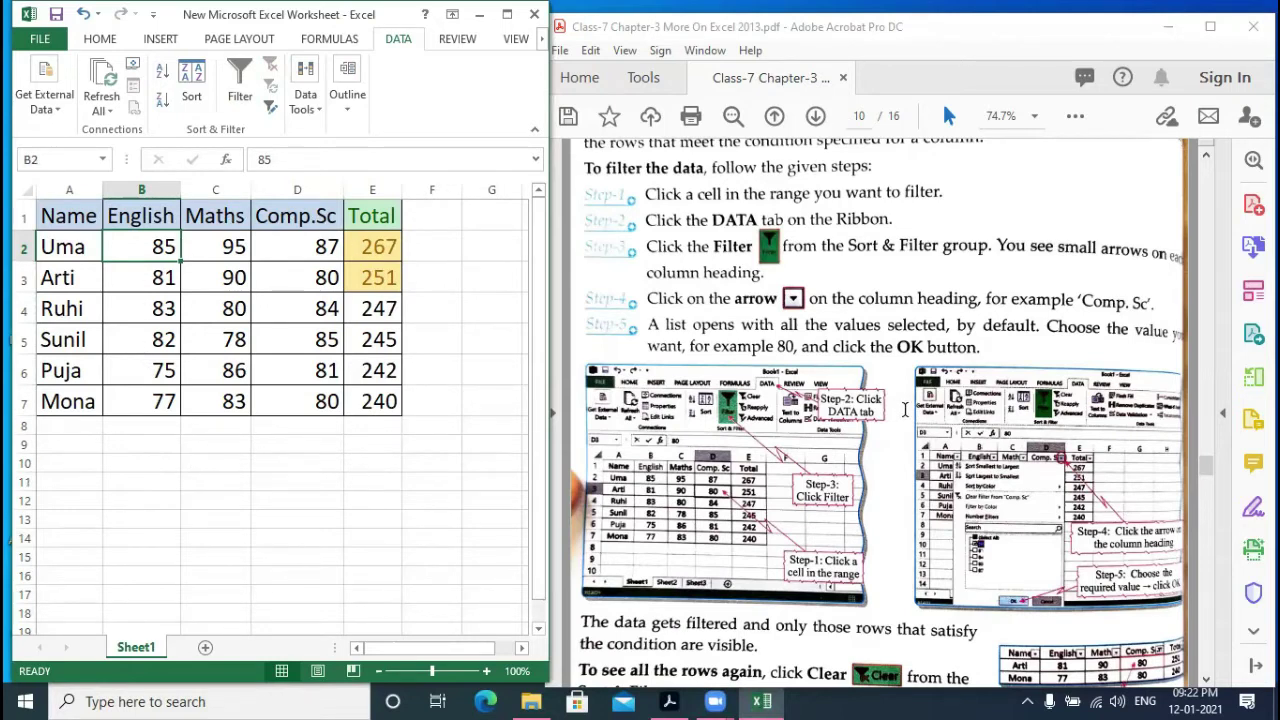
scroll(905, 410, "down", 3)
scroll(531, 408, "up", 3)
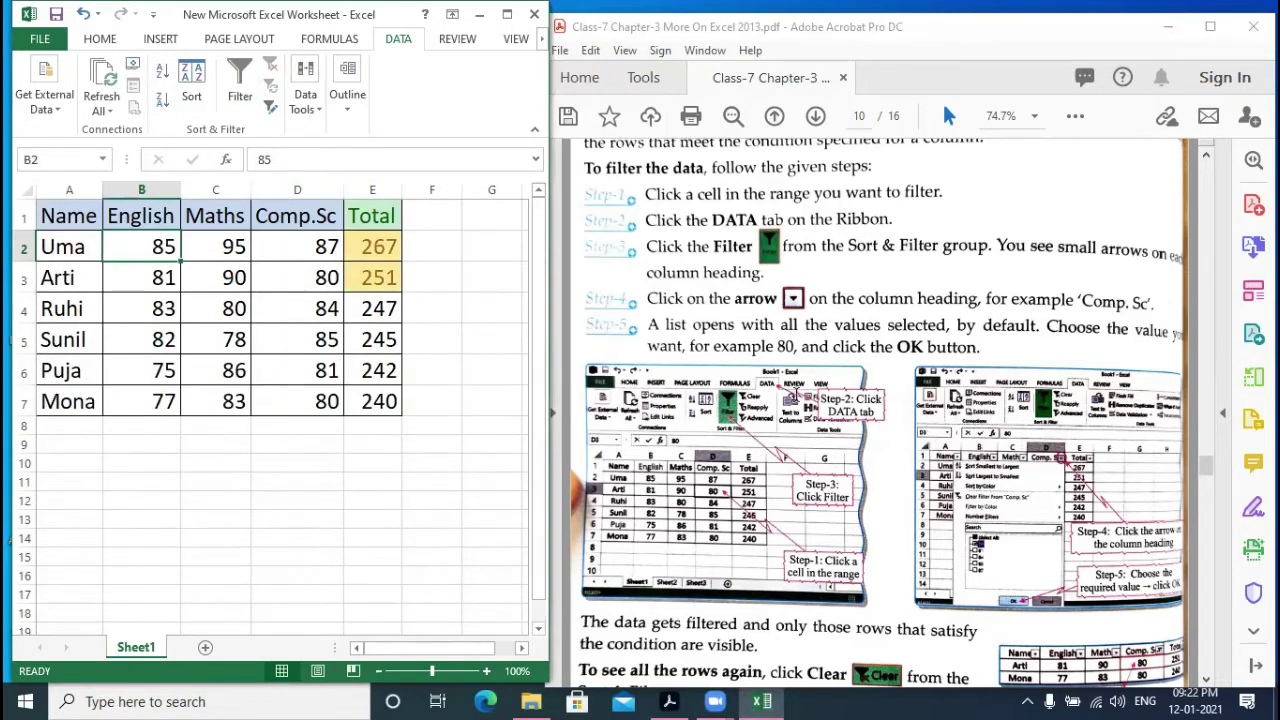
- Switch to the chapter PDF in Adobe Acrobat and select the filtering Step-5 text about choosing 80 and confirming with OK
left_click(866, 377)
scroll(865, 377, "down", 2)
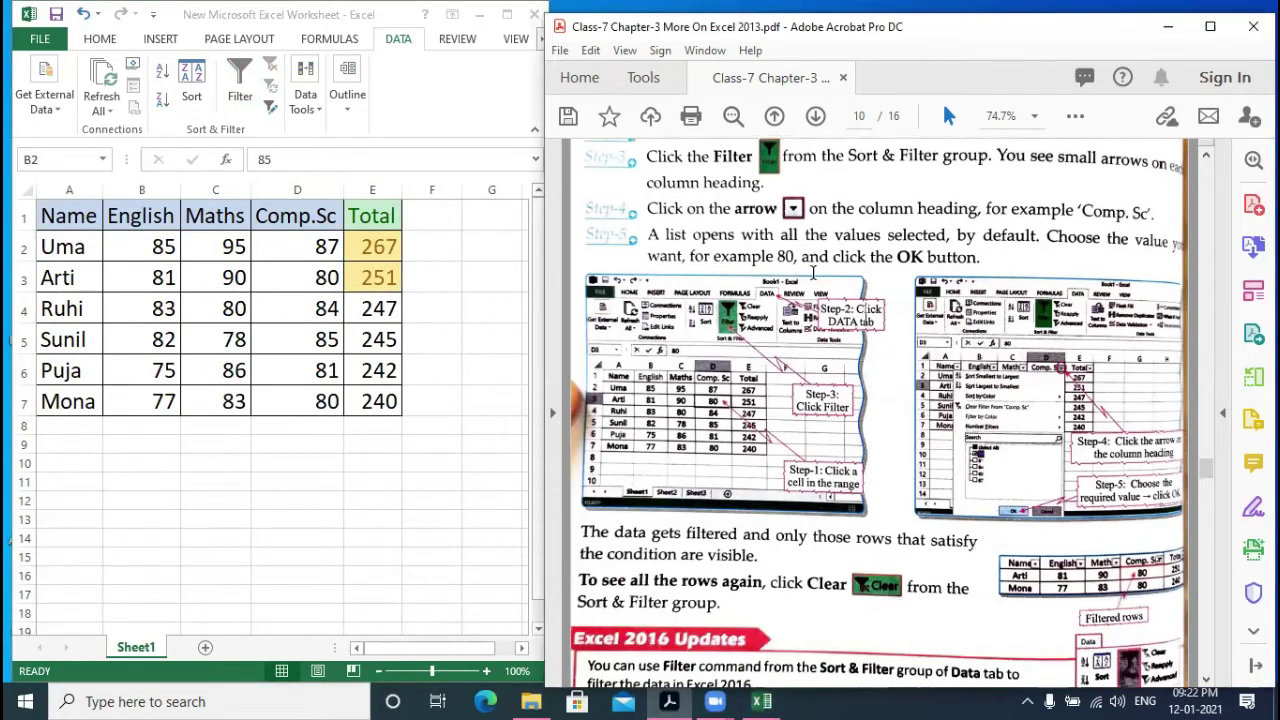
left_click_drag(801, 256, 648, 255)
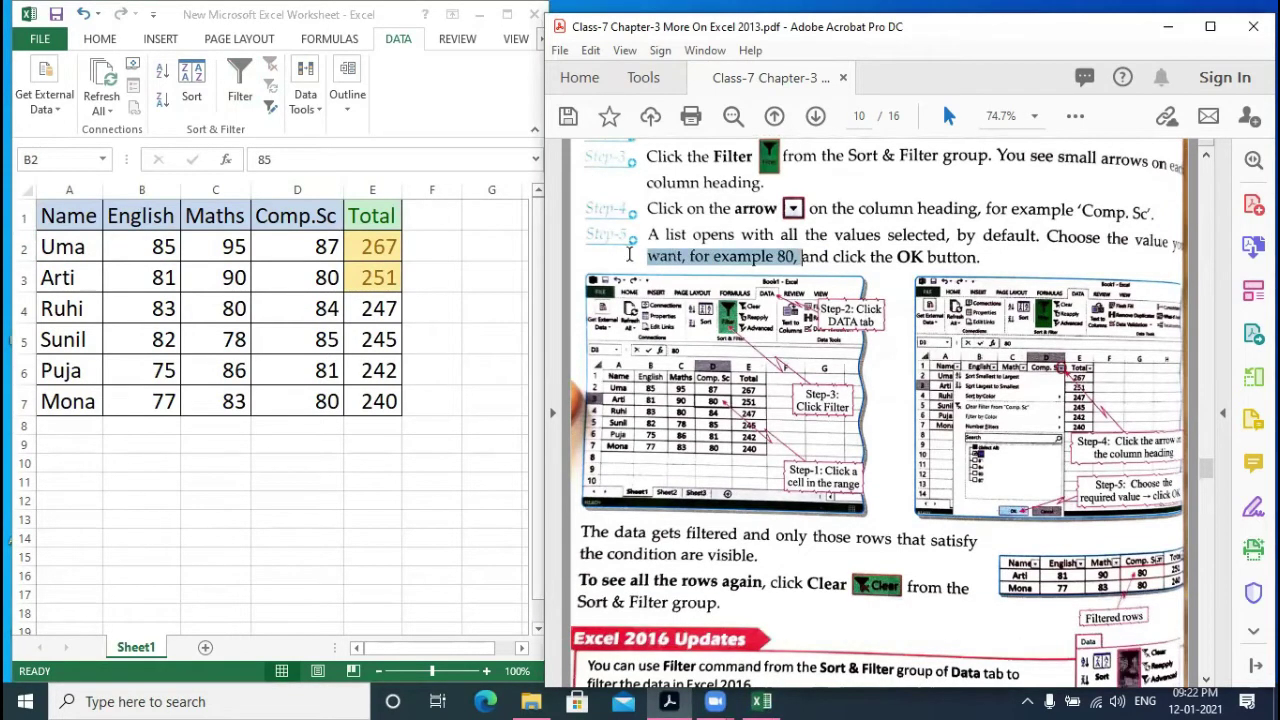
left_click_drag(982, 257, 678, 254)
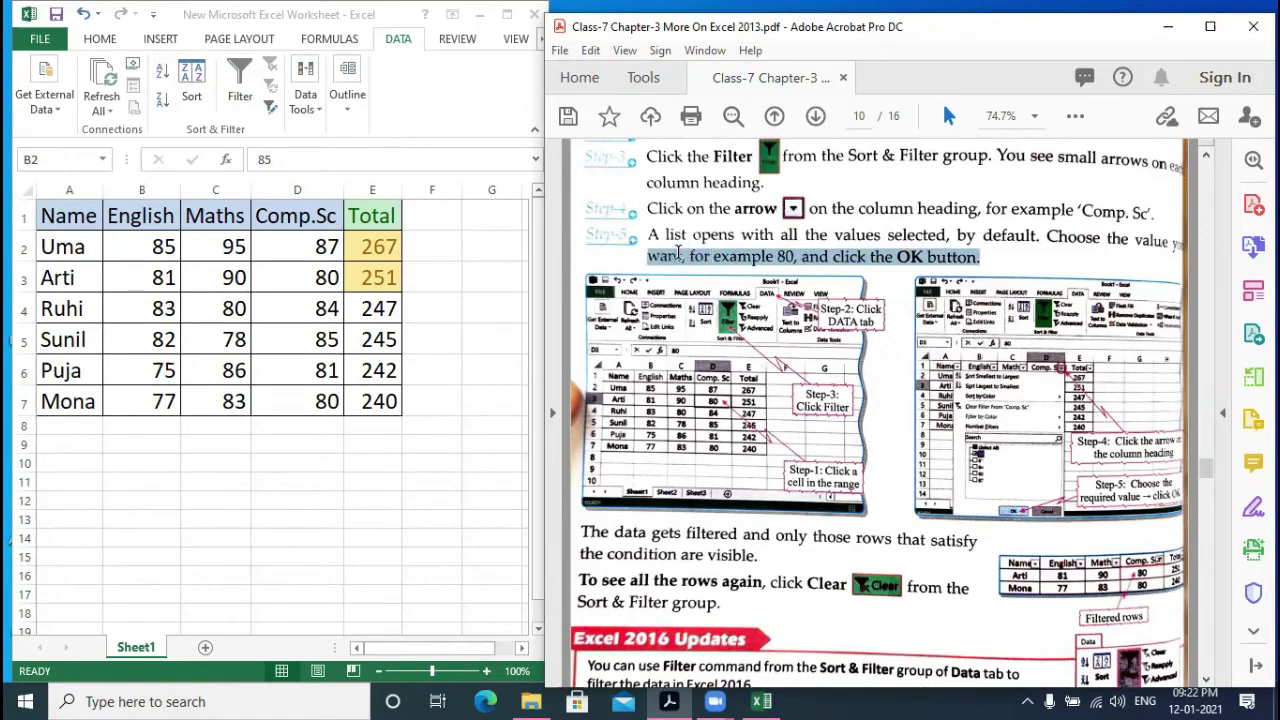
scroll(900, 357, "up", 3)
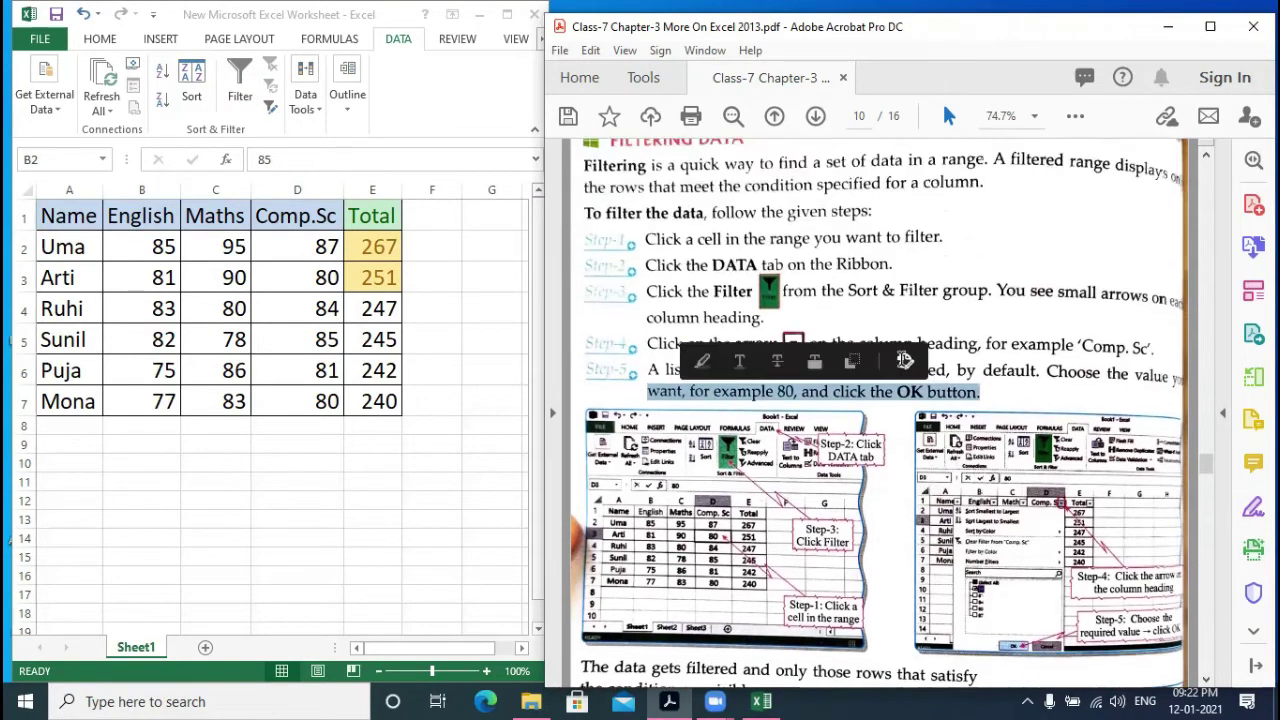
left_click(1020, 278)
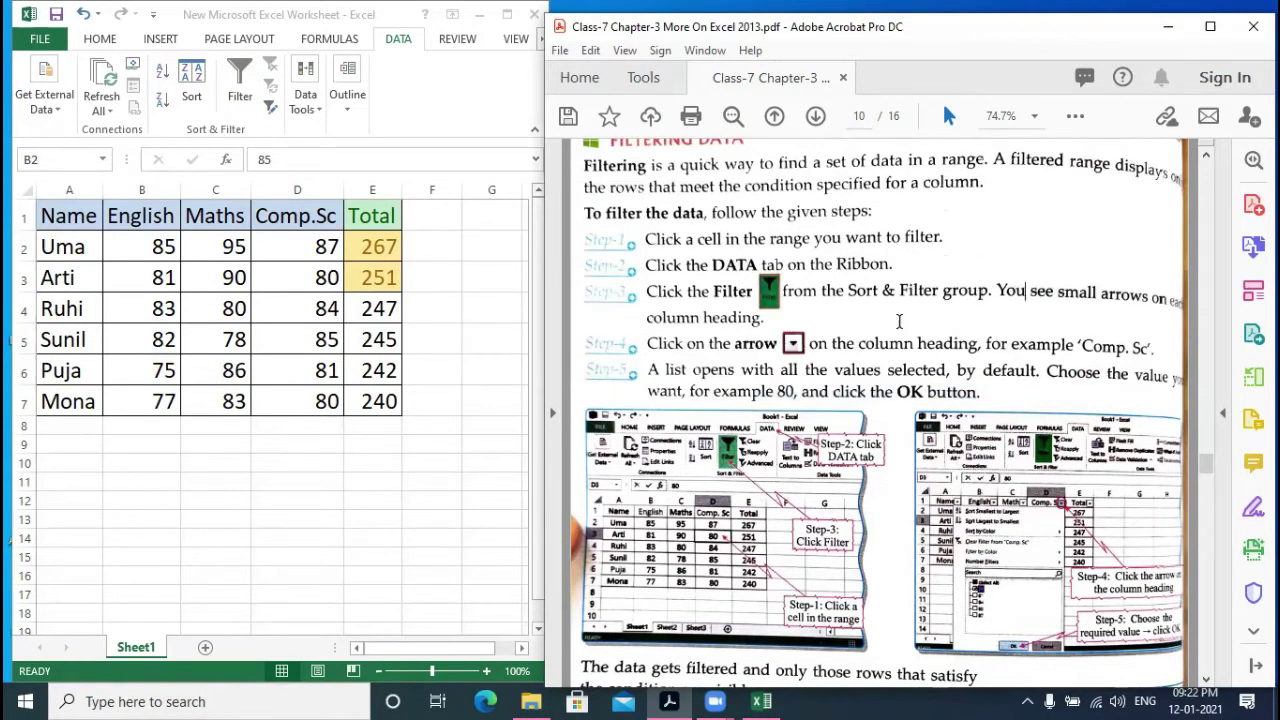
- Switch to Excel and turn on filtering for the marks table from cell D3
left_click(281, 278)
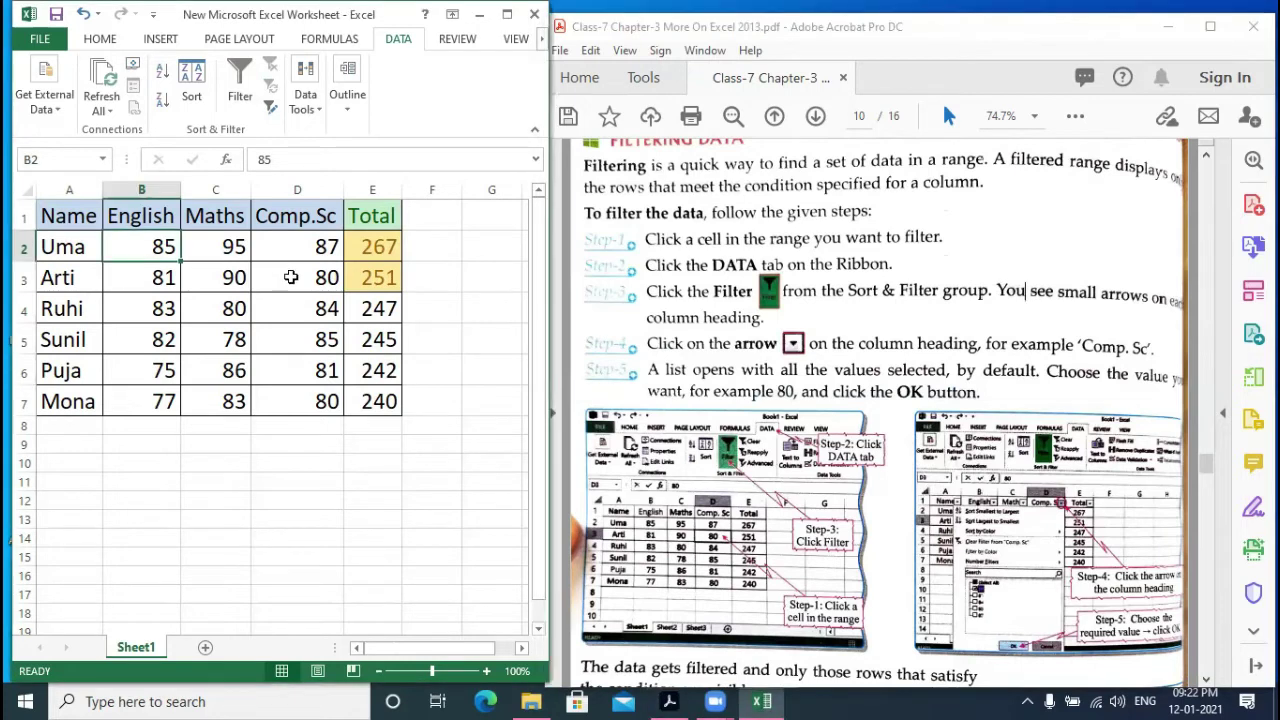
left_click(290, 278)
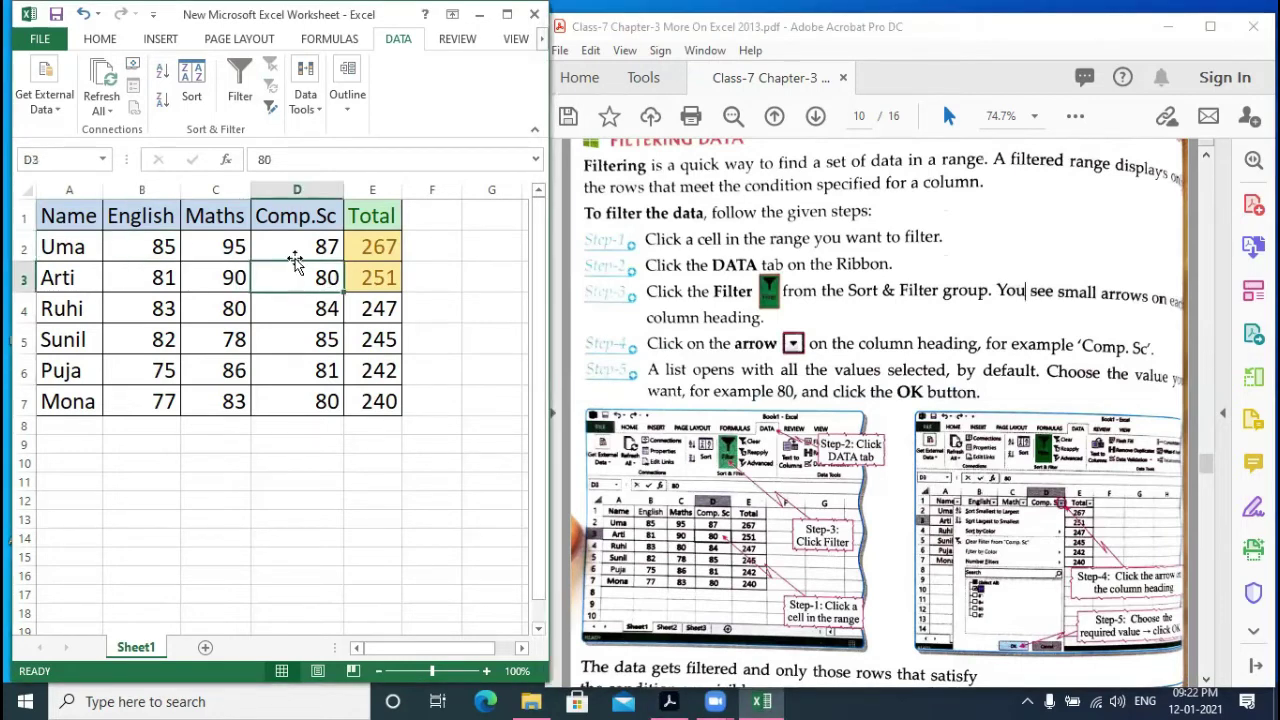
left_click(240, 80)
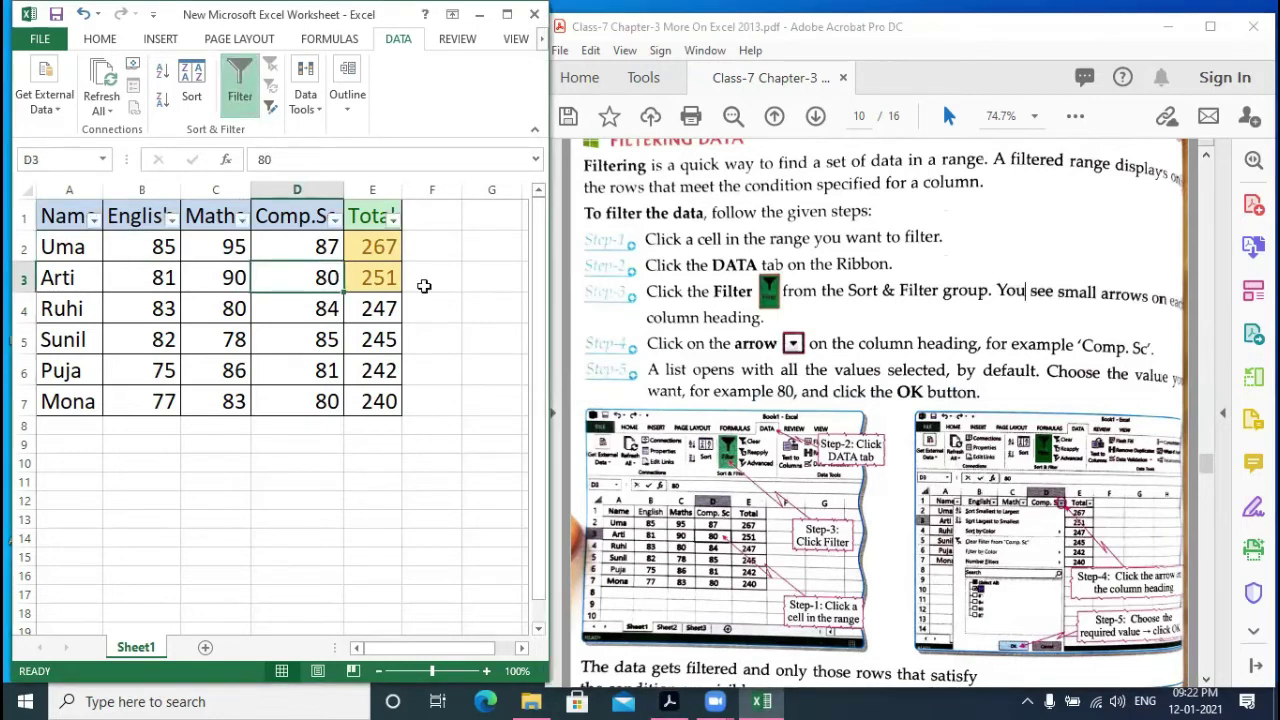
- Filter the Comp.Sc column to show only the rows with 80, and turn off filtering for the table
left_click(336, 222)
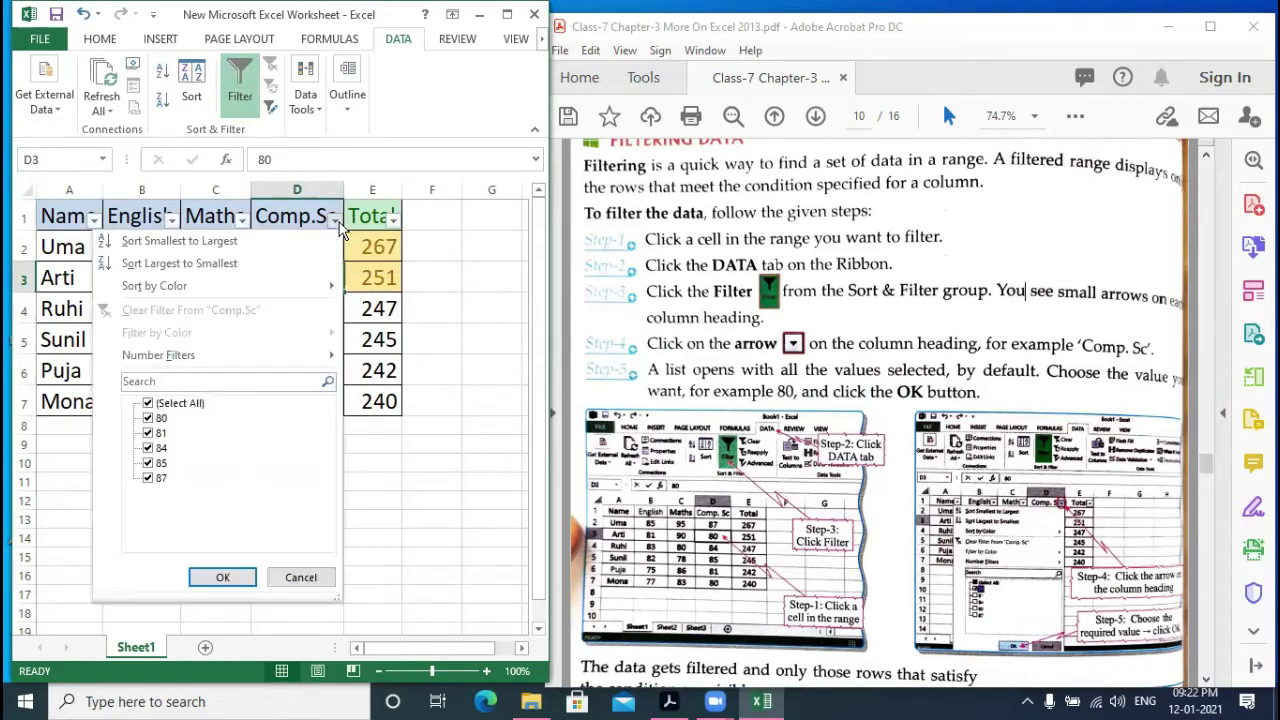
left_click(149, 432)
left_click(148, 448)
left_click(148, 463)
left_click(148, 478)
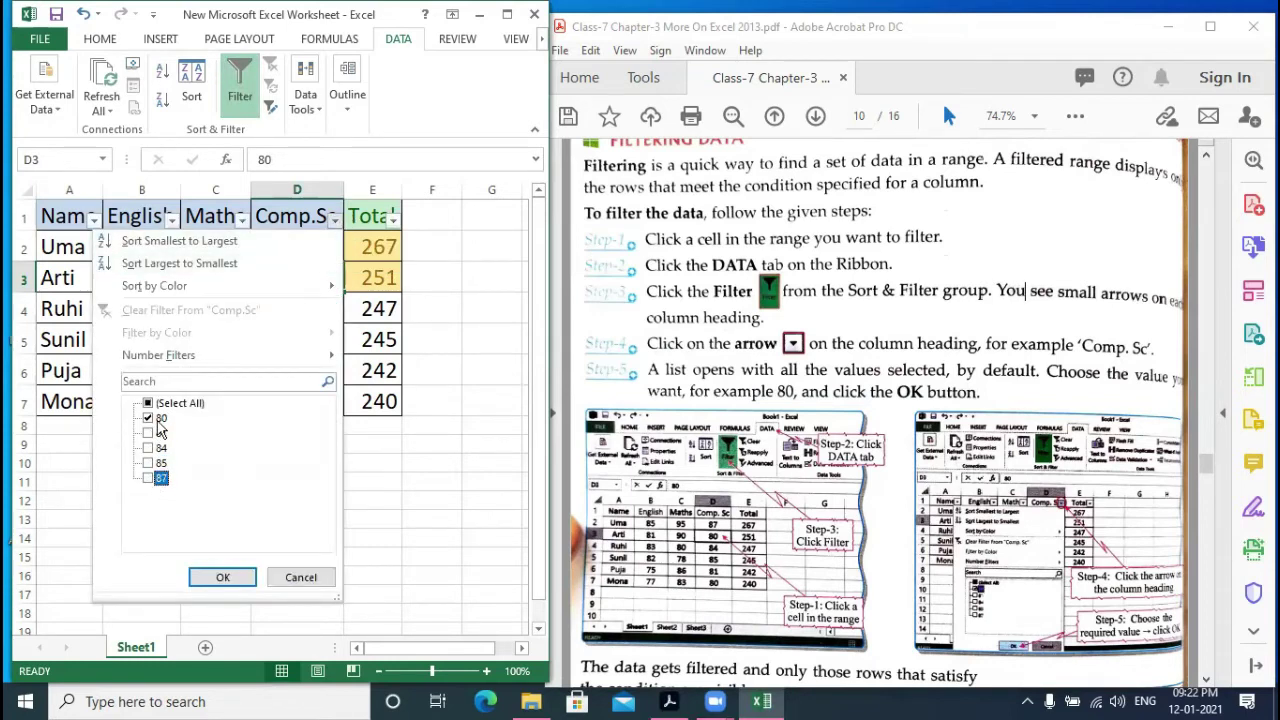
left_click(246, 578)
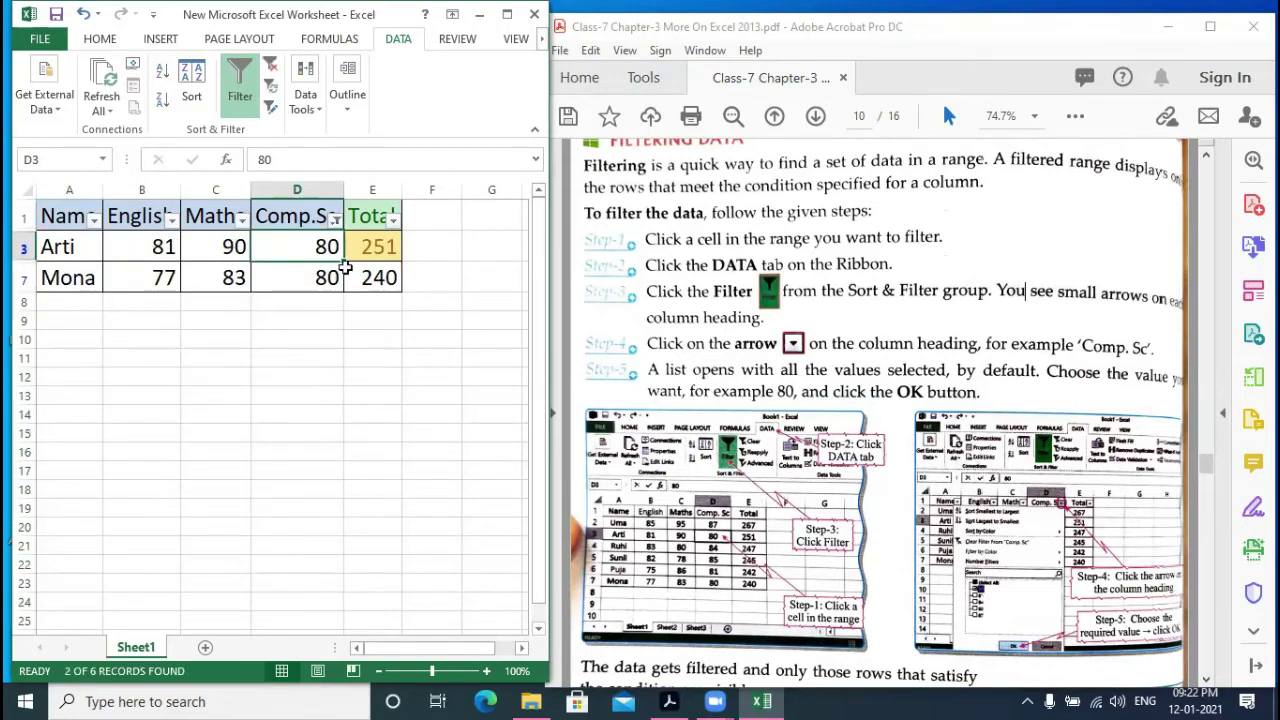
left_click(241, 90)
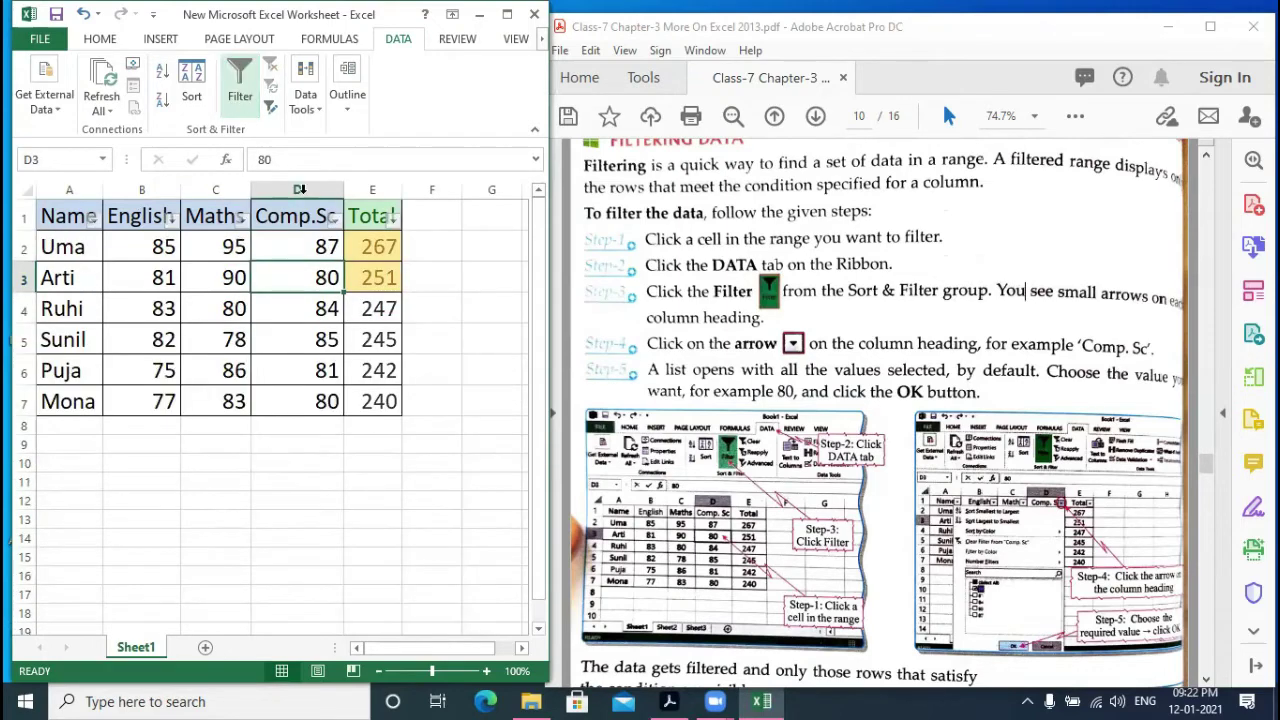
- Examine the Custom Filter section on page 11 of the PDF in Adobe Acrobat, including its steps for applying a custom filter
left_click(905, 300)
scroll(903, 301, "up", 2)
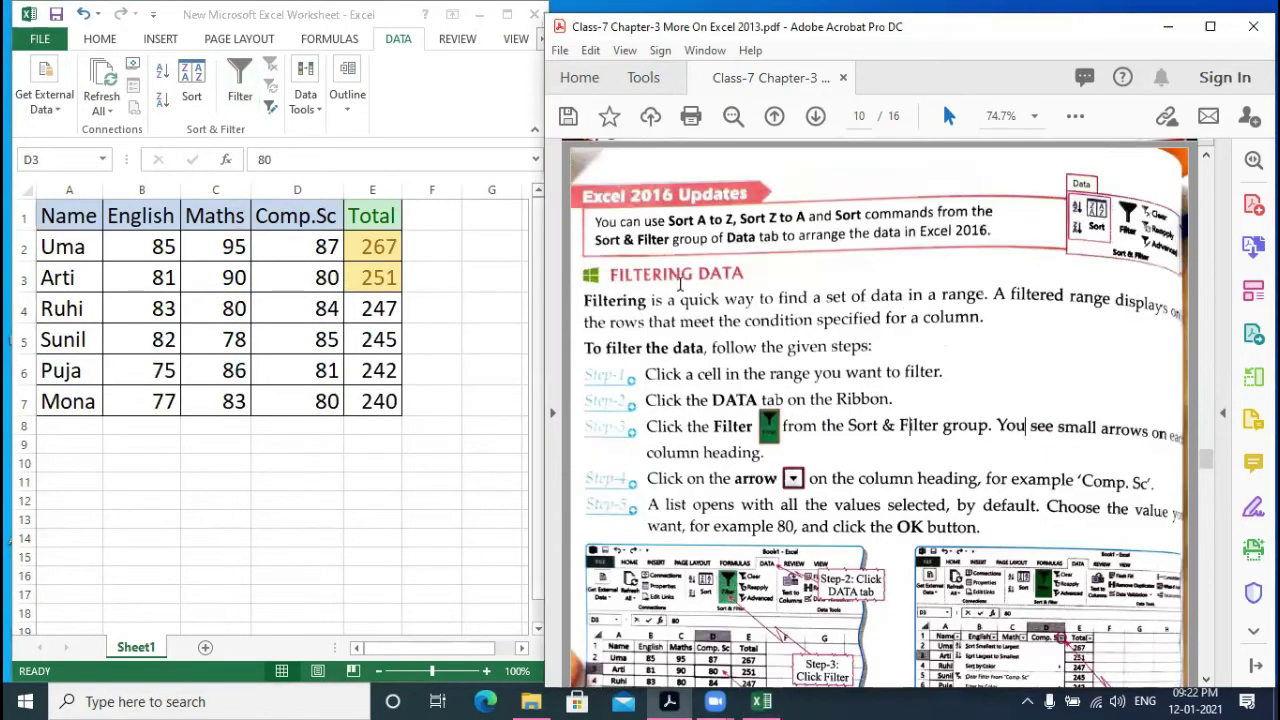
scroll(818, 325, "down", 5)
scroll(818, 325, "down", 8)
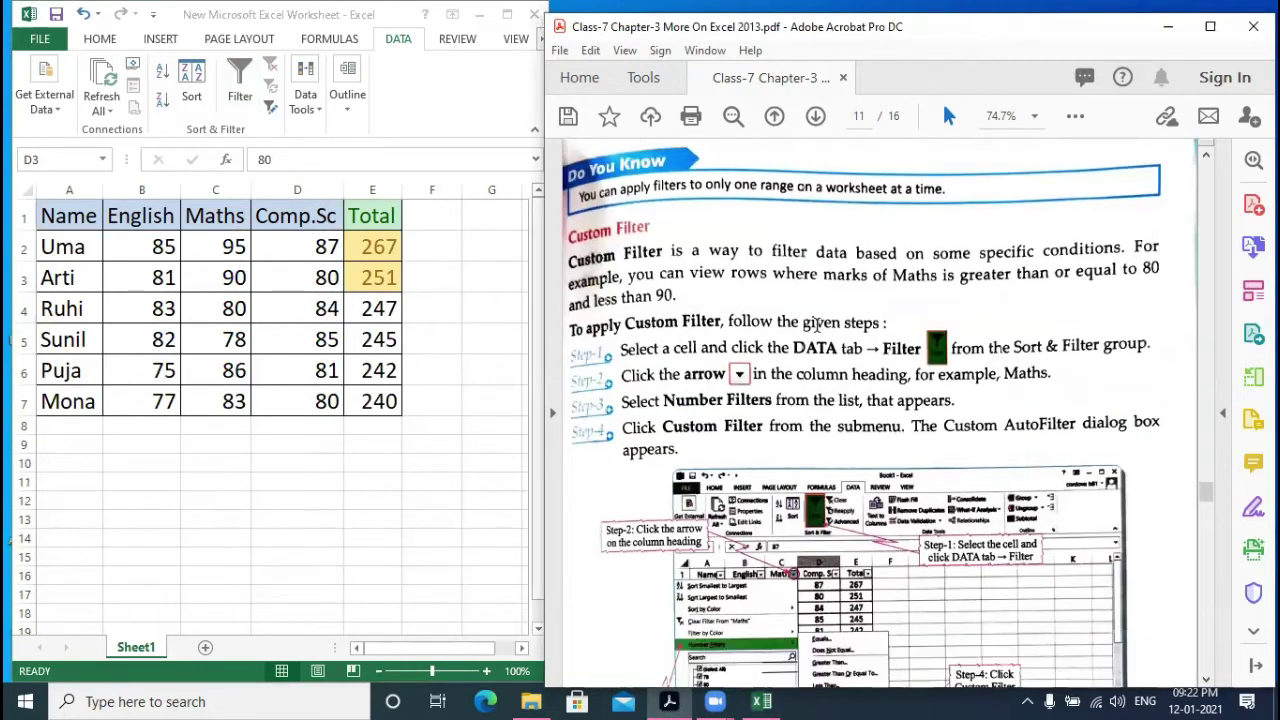
scroll(818, 325, "down", 1)
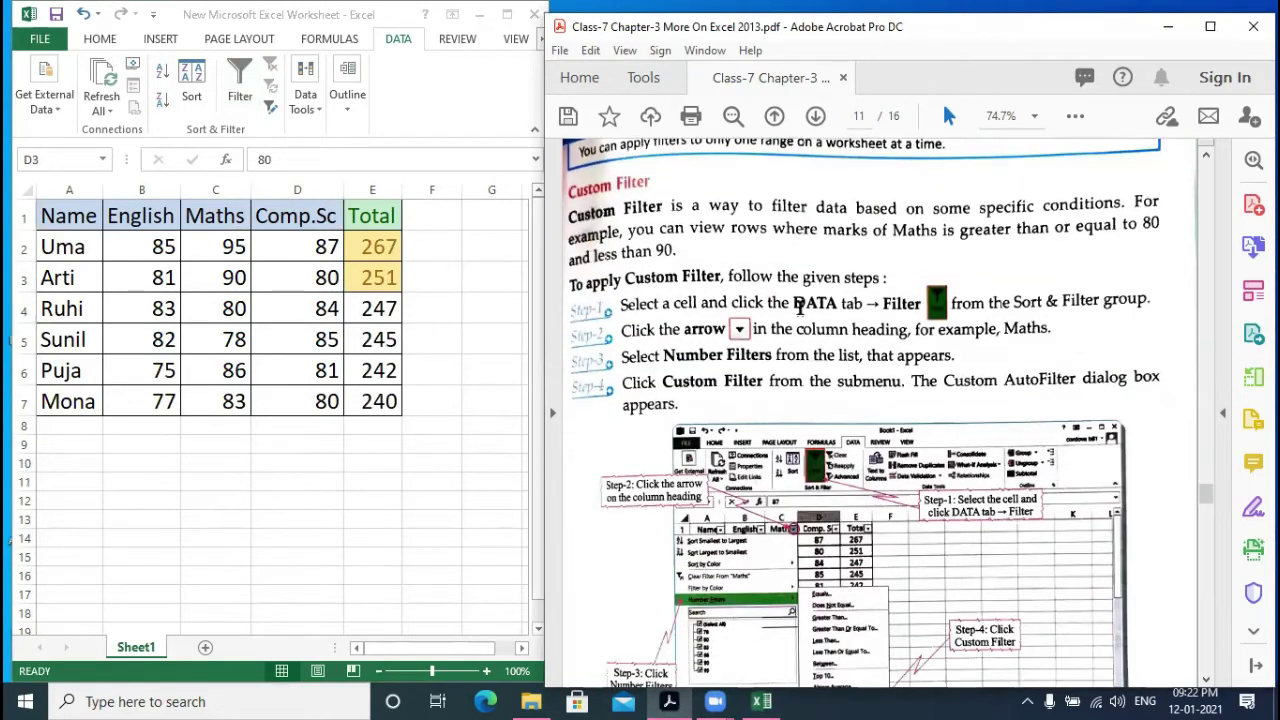
scroll(800, 308, "down", 2)
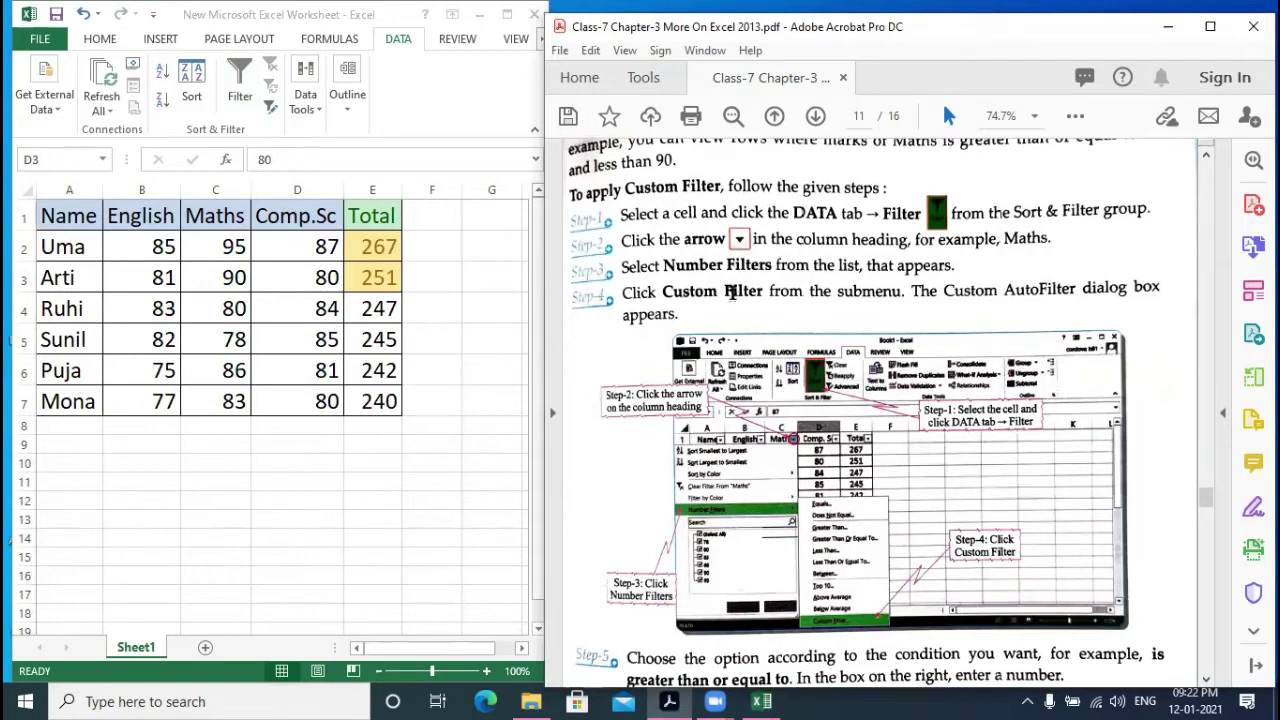
- In Excel, turn on filtering from the Comp.Sc heading and open the Custom AutoFilter for that column, moving the dialog below the table
left_click(286, 218)
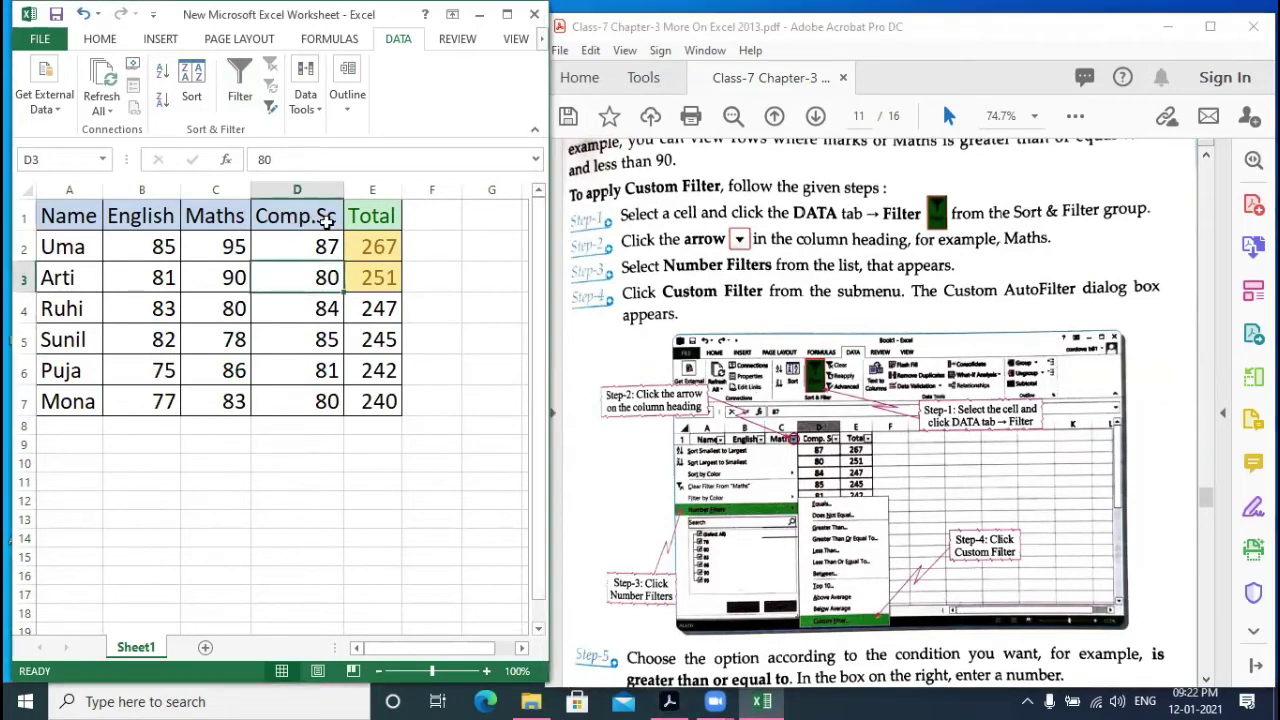
left_click(250, 110)
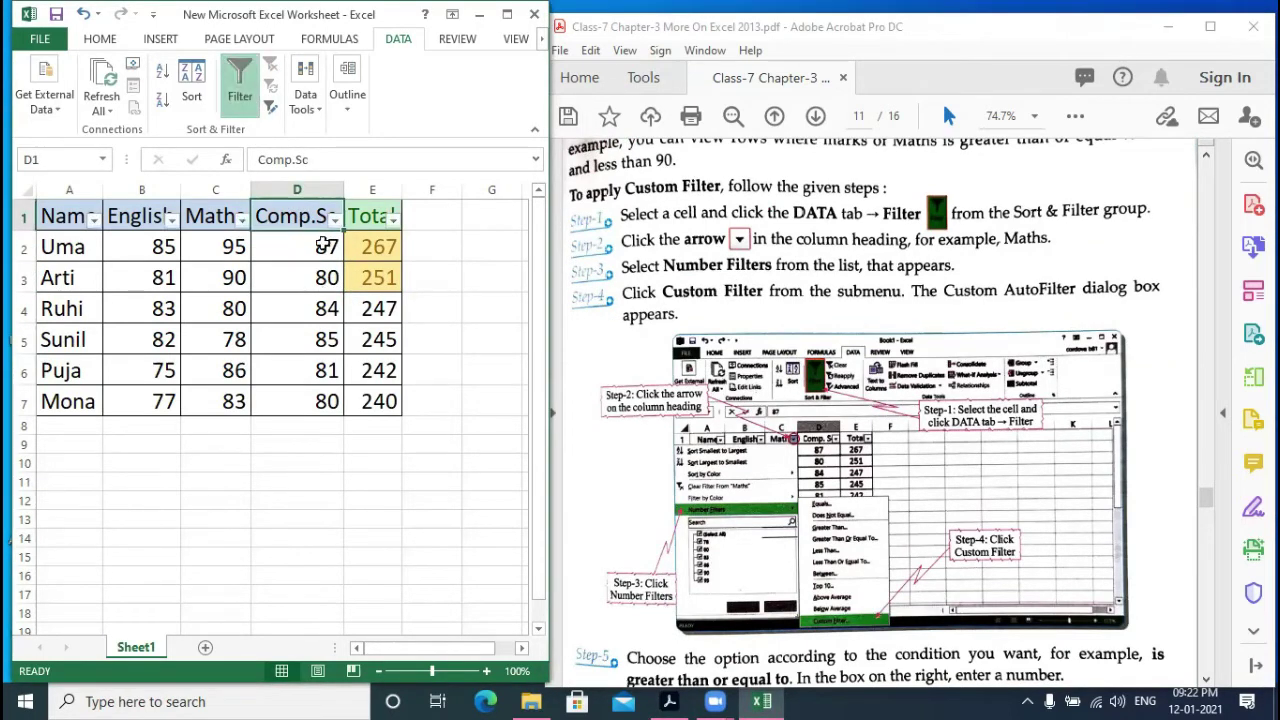
left_click(334, 218)
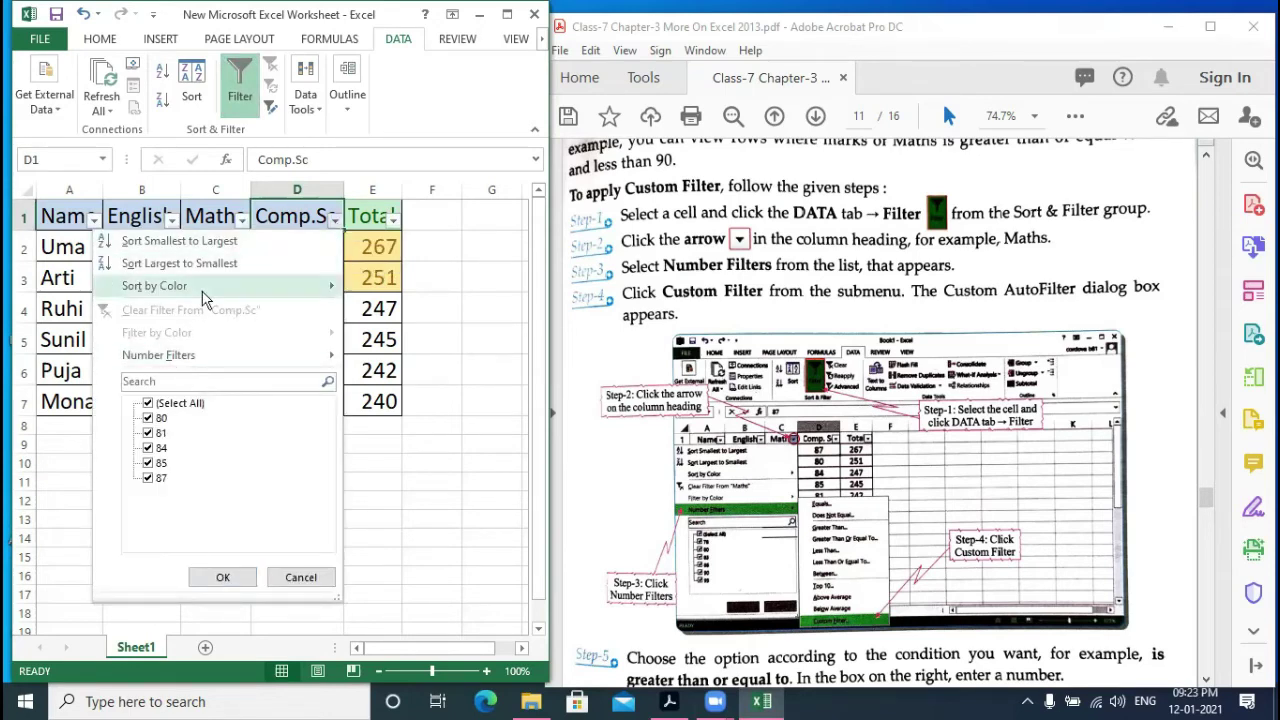
mouse_move(247, 362)
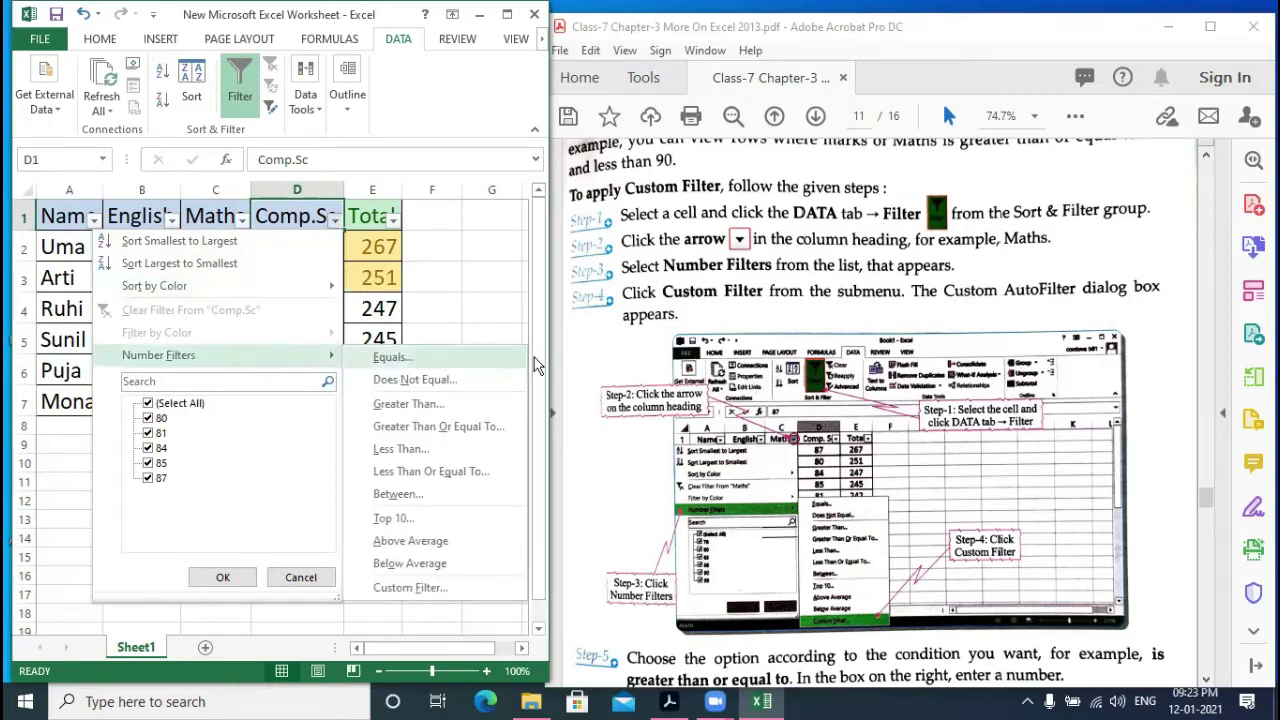
left_click(432, 588)
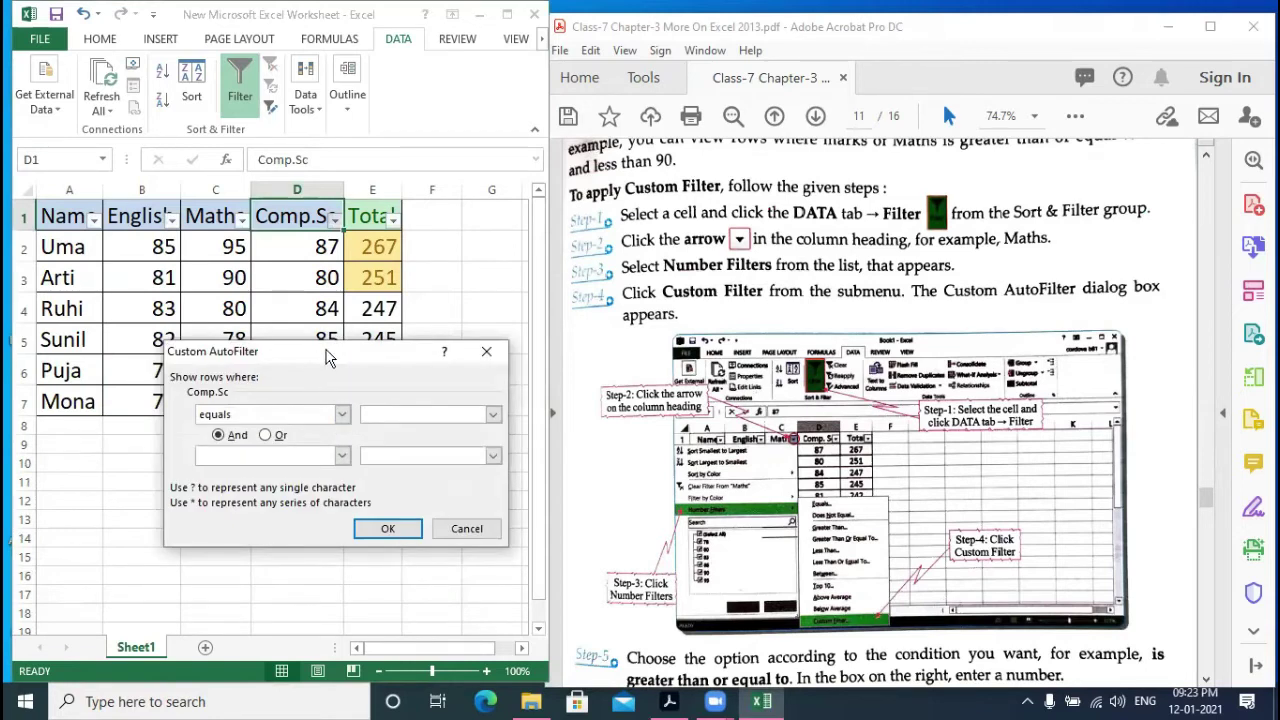
left_click_drag(330, 357, 317, 462)
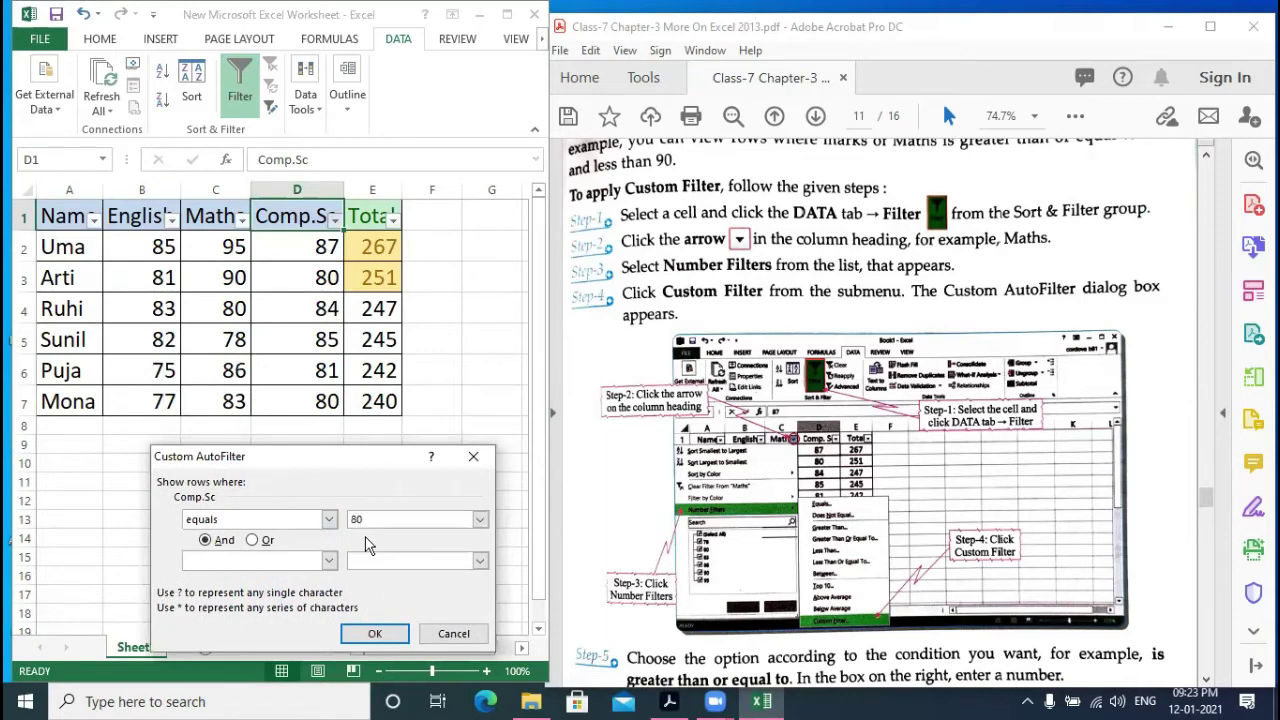
- Apply a custom Comp.Sc filter of equals 80 And is greater than 80, and turn off filtering for the table
left_click(228, 547)
left_click(328, 560)
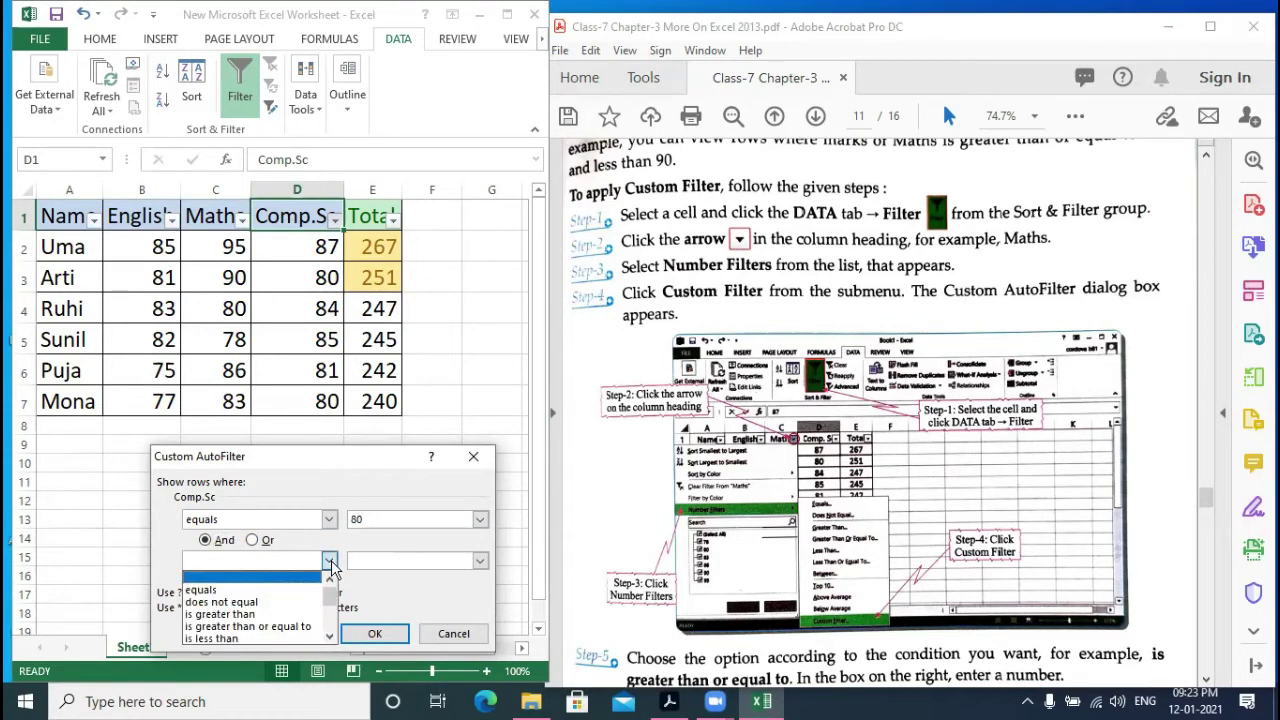
left_click(280, 614)
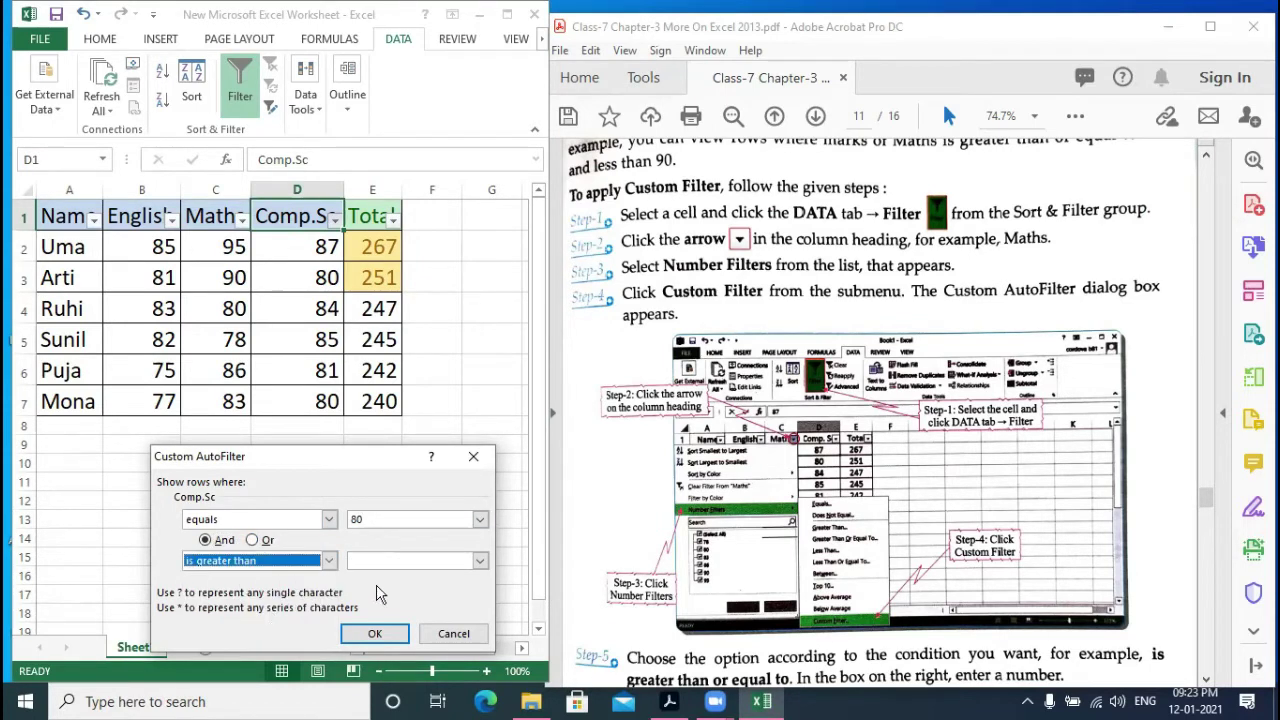
left_click(400, 562)
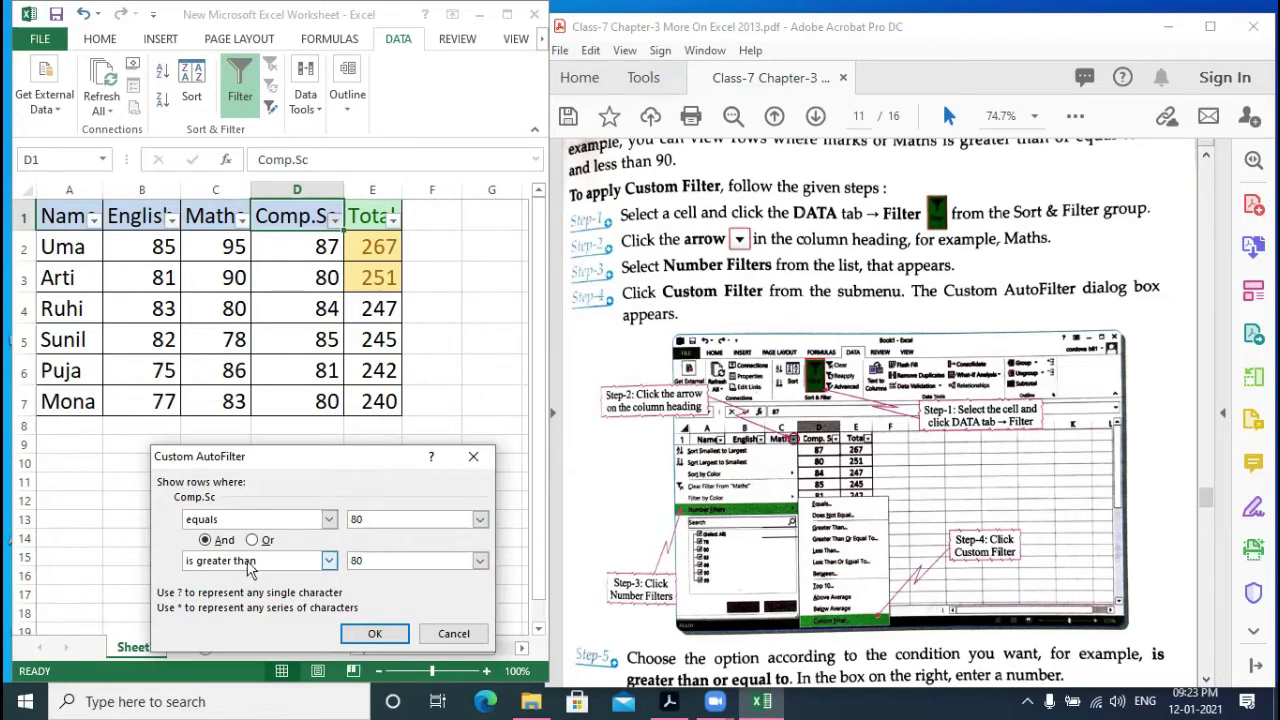
left_click(379, 636)
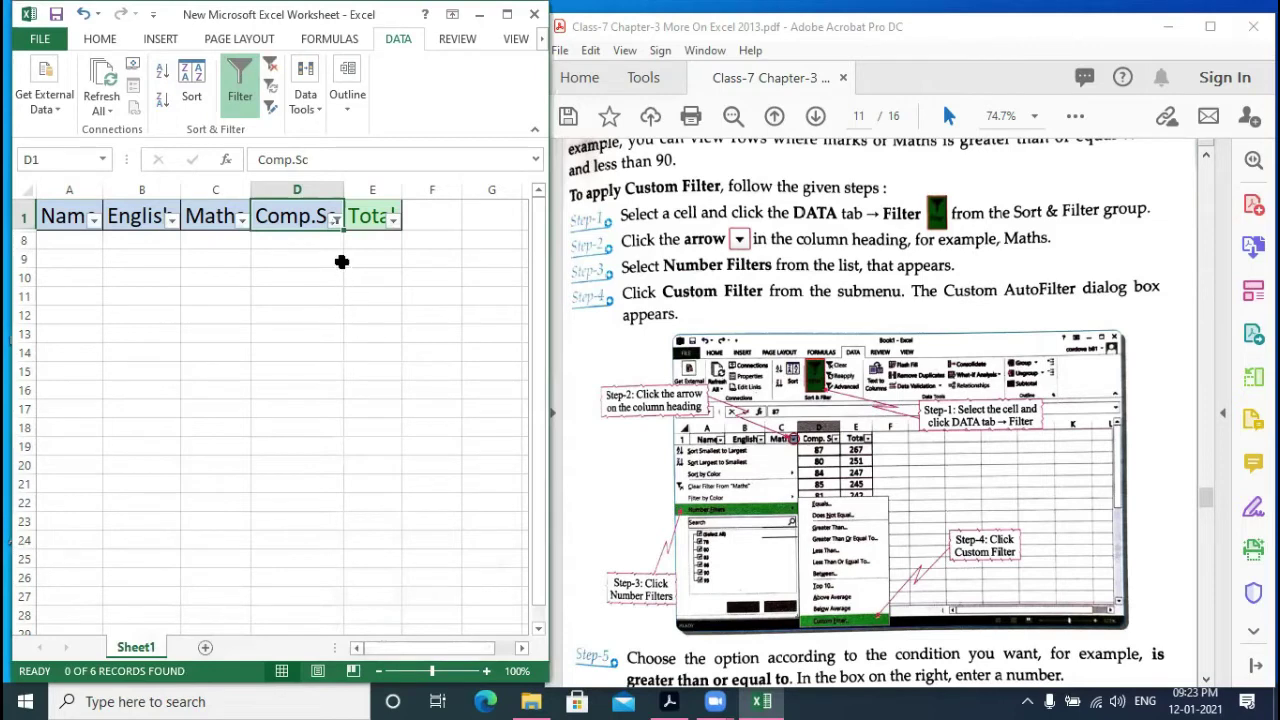
left_click(335, 219)
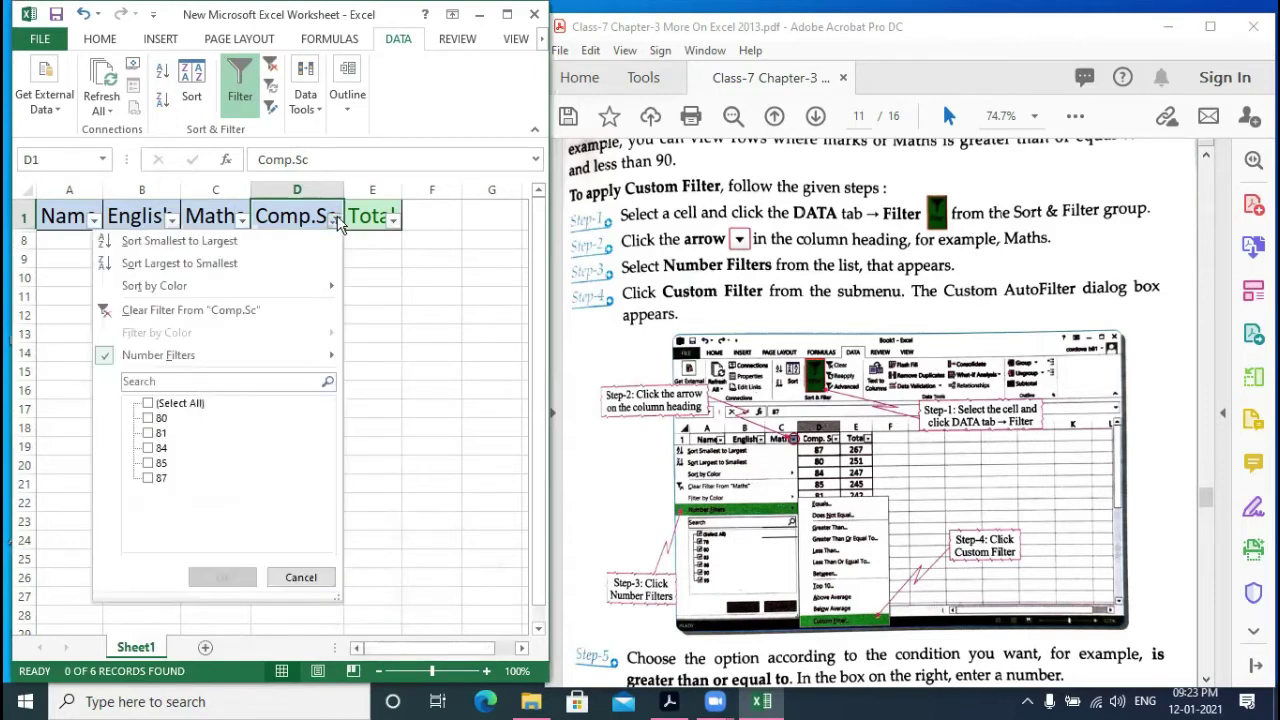
left_click(245, 90)
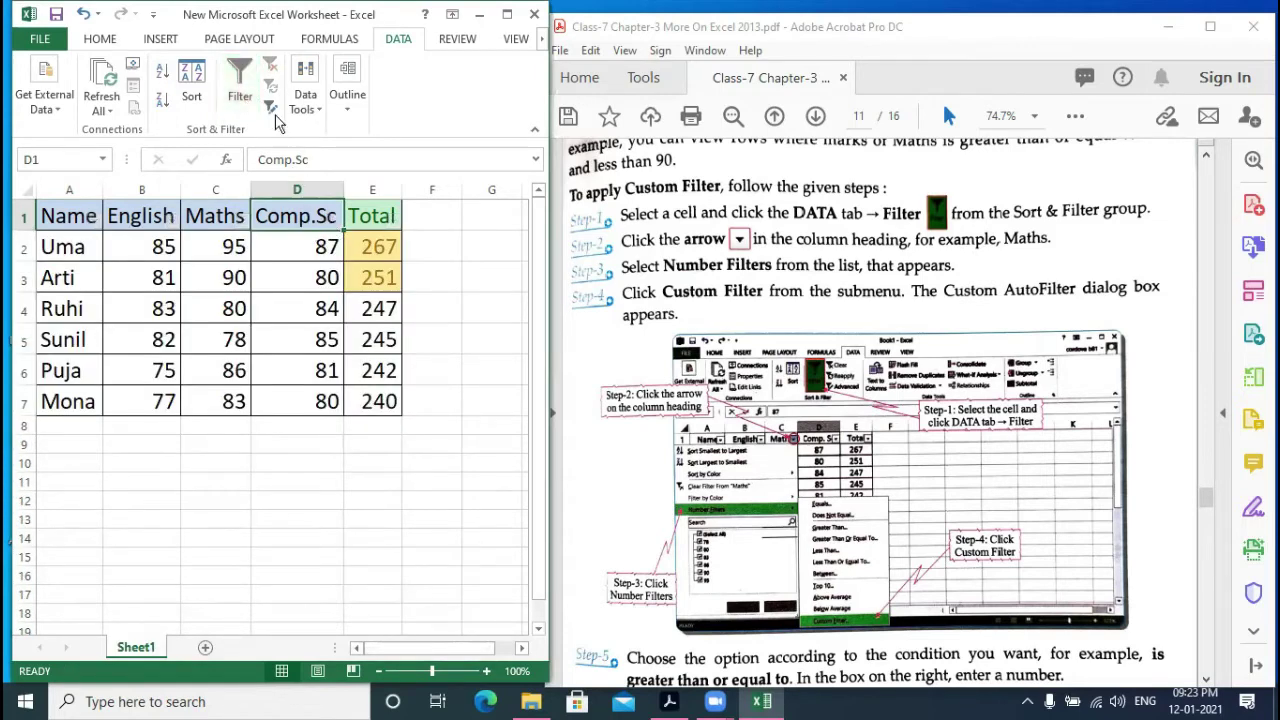
- Turn filtering back on for the marks table and open the Custom AutoFilter for the Comp.Sc column again
left_click(240, 85)
left_click(334, 219)
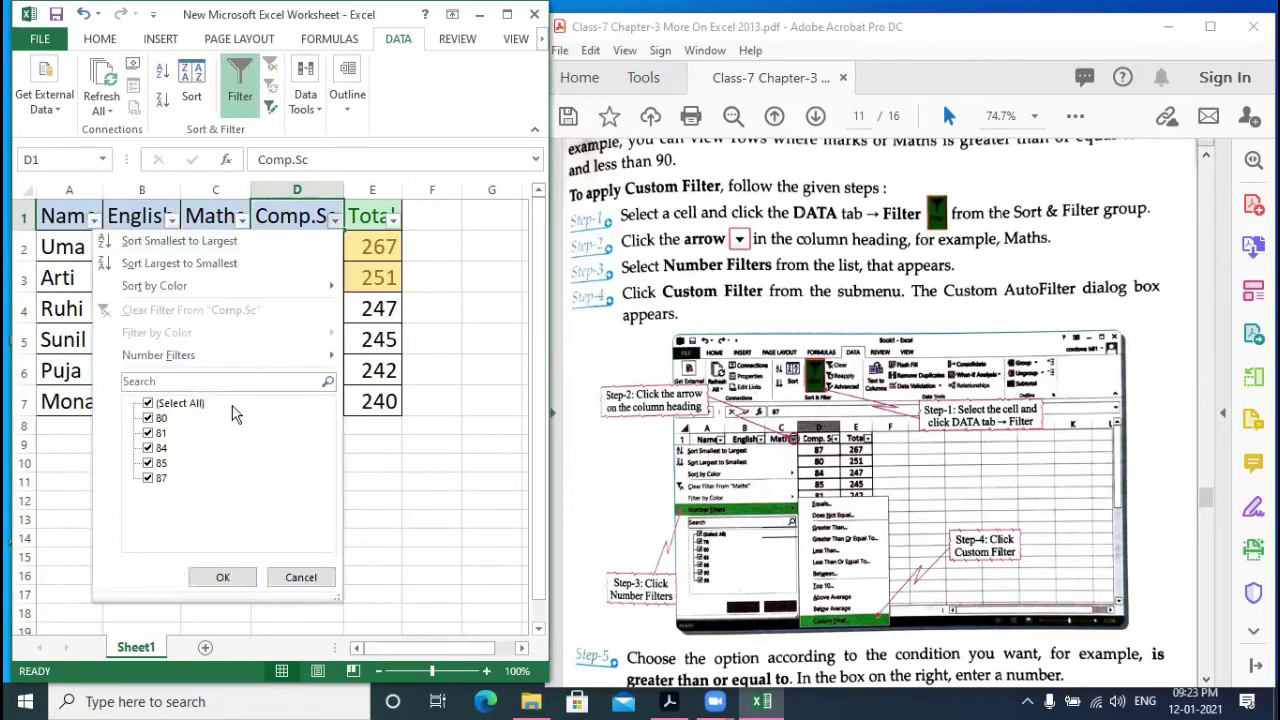
mouse_move(320, 356)
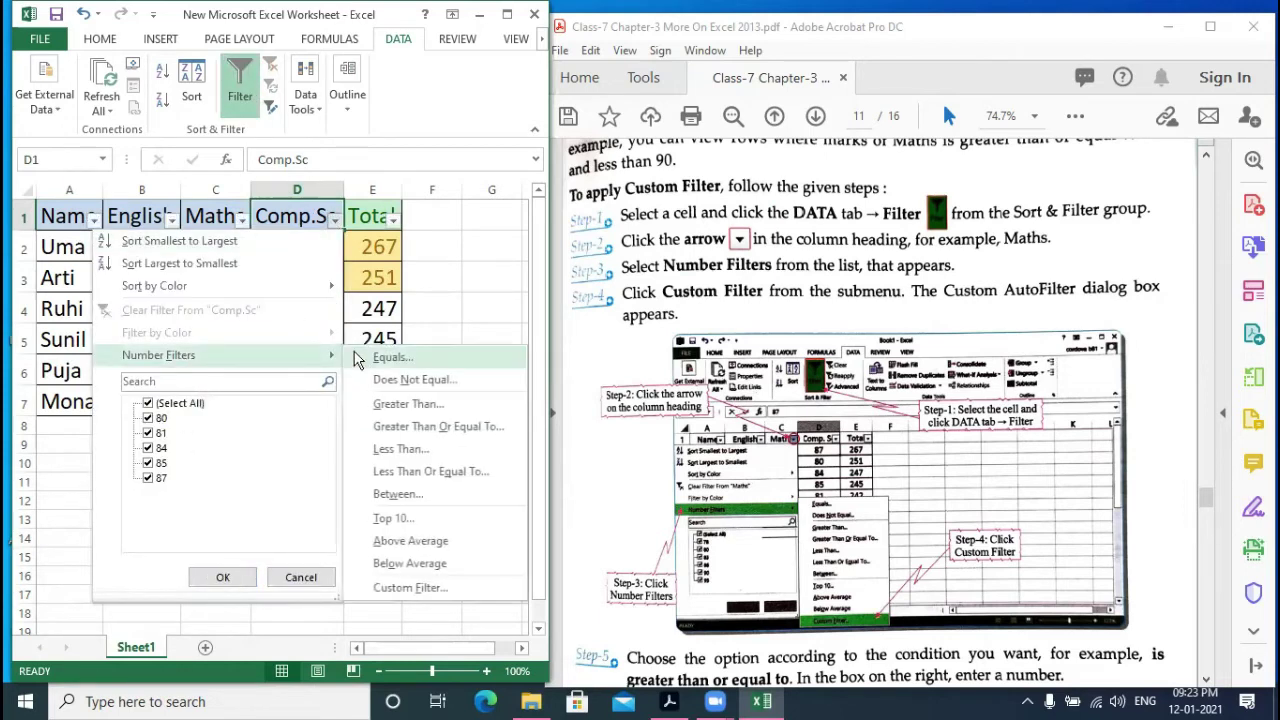
left_click(402, 590)
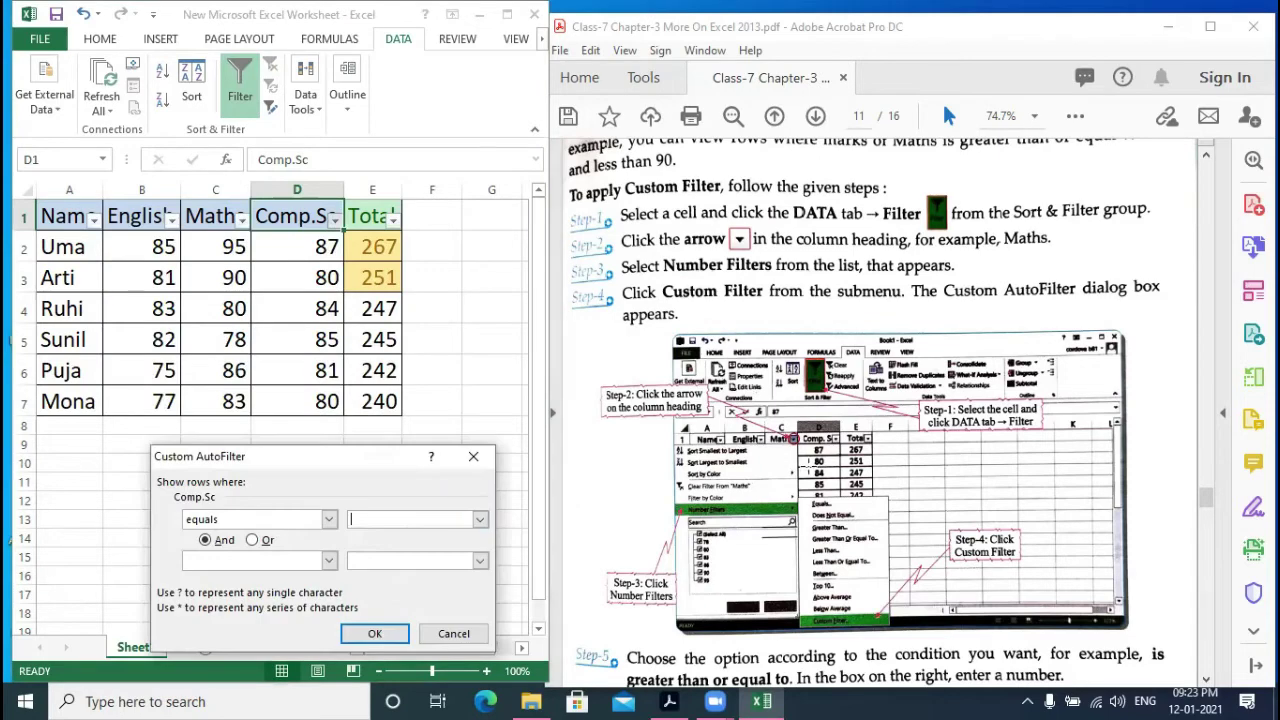
- Examine Steps 5 to 8 of the custom filter instructions and the example Custom AutoFilter dialog in the PDF
left_click(809, 462)
scroll(809, 462, "down", 5)
scroll(823, 408, "down", 7)
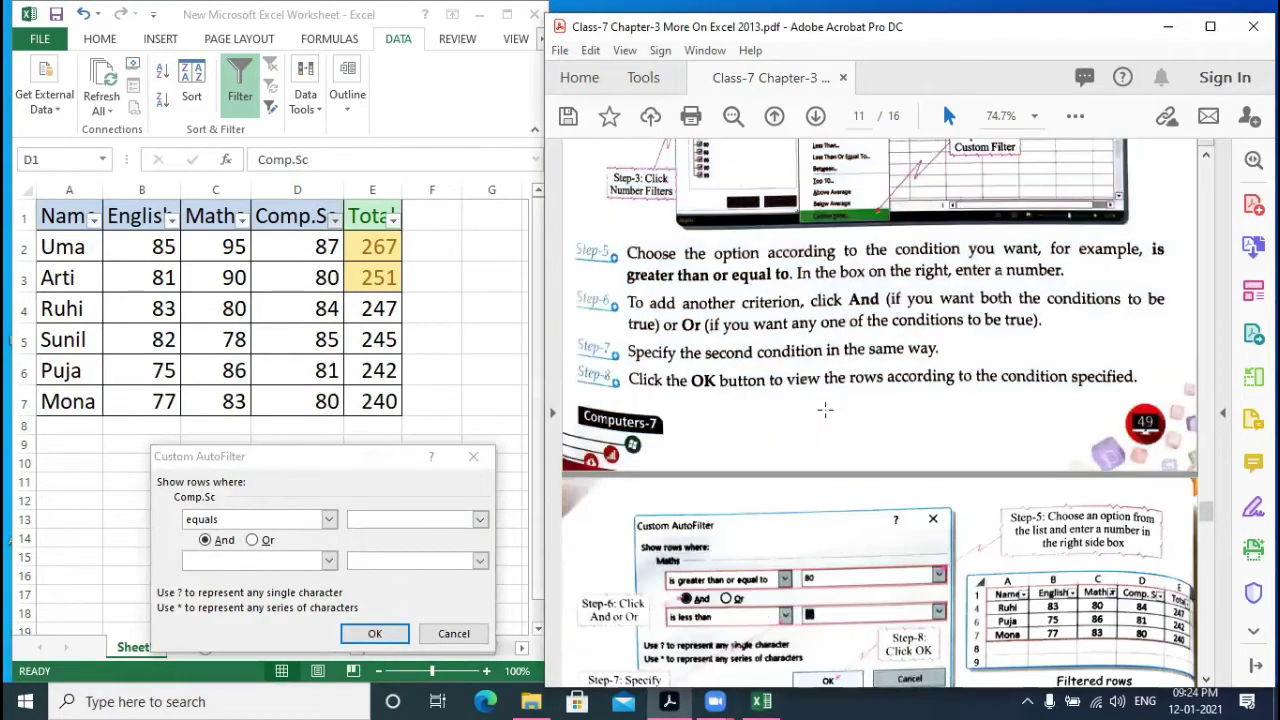
scroll(823, 408, "up", 3)
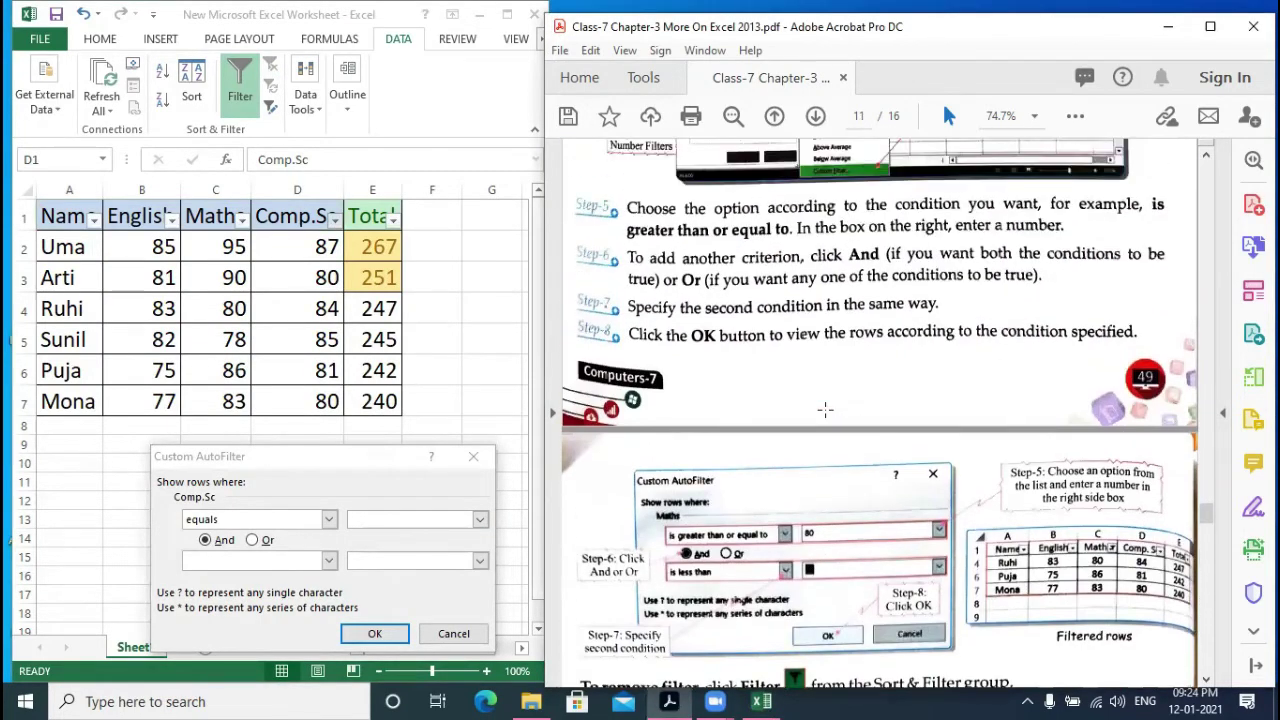
scroll(825, 409, "down", 4)
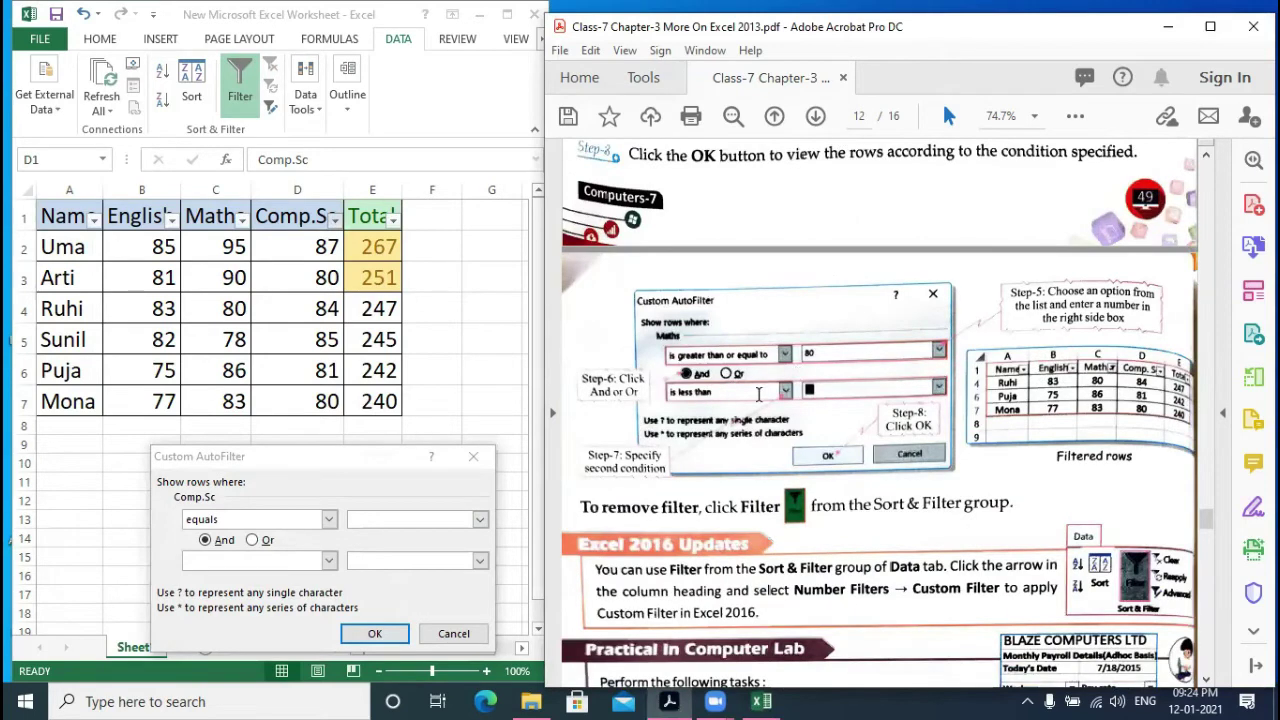
- Apply a custom filter to the Comp.Sc column in Excel: is greater than or equal to 80 And is less than 90
left_click(329, 520)
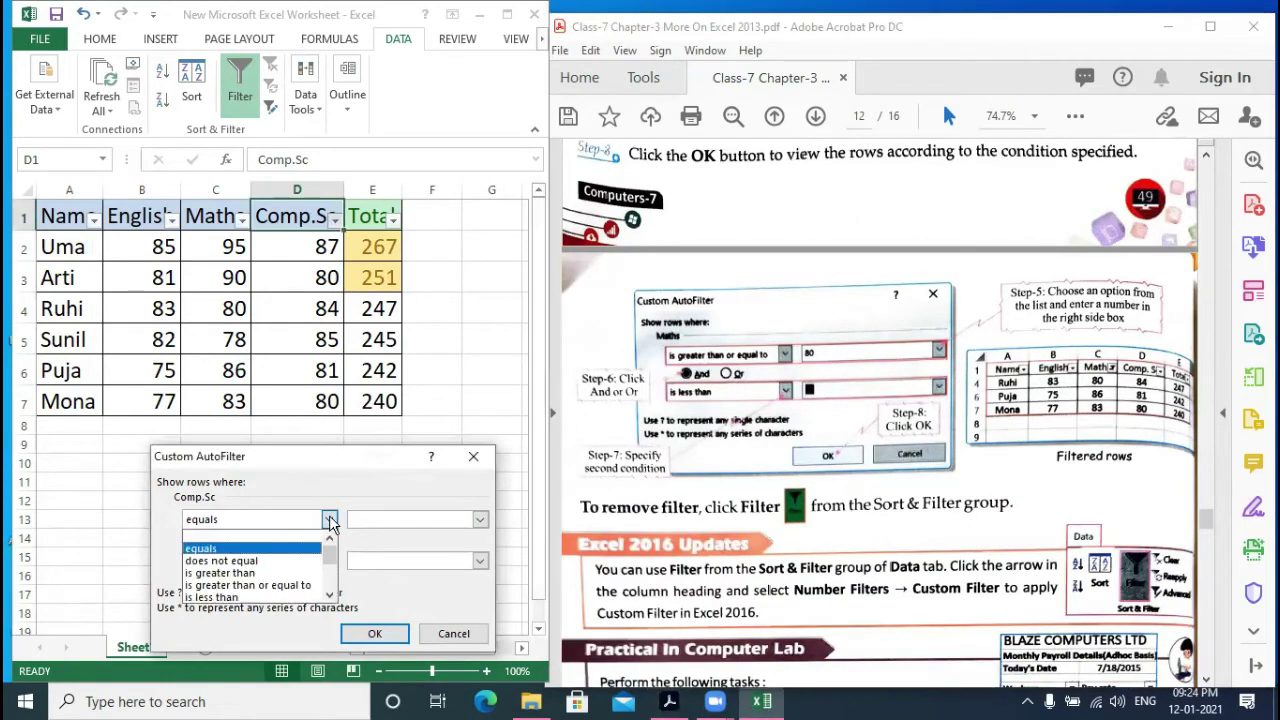
left_click(271, 580)
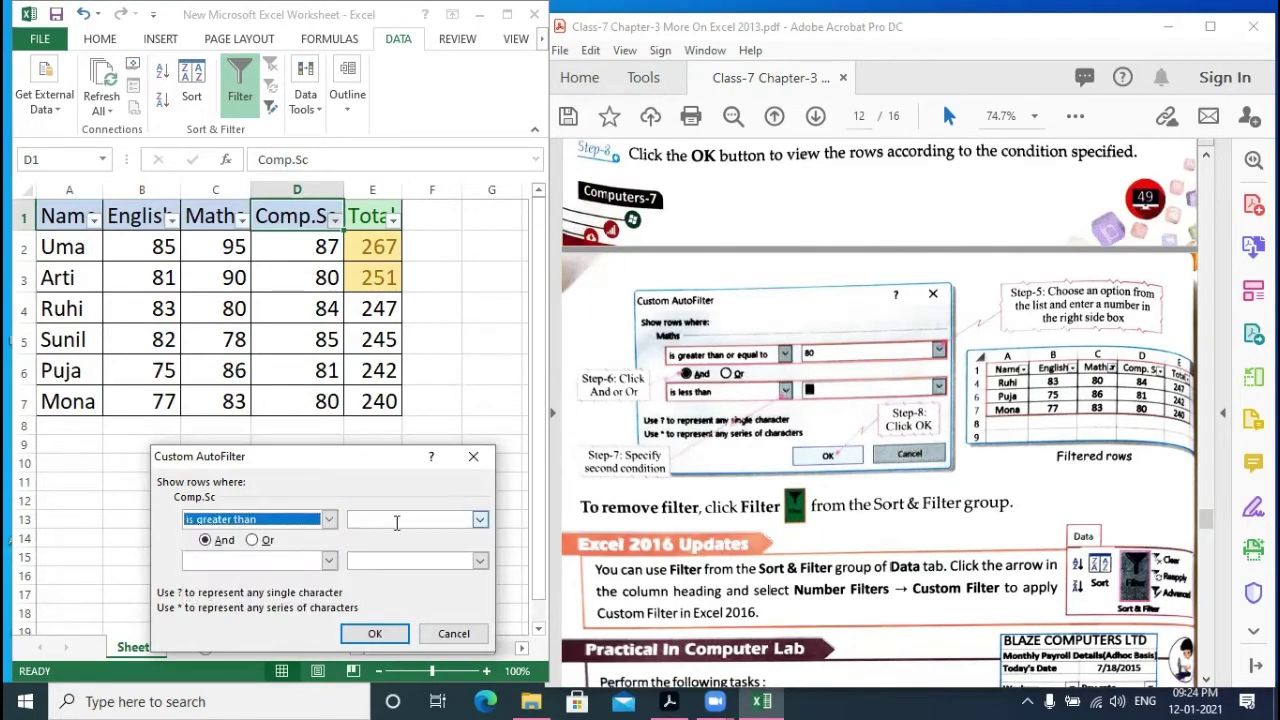
left_click(397, 520)
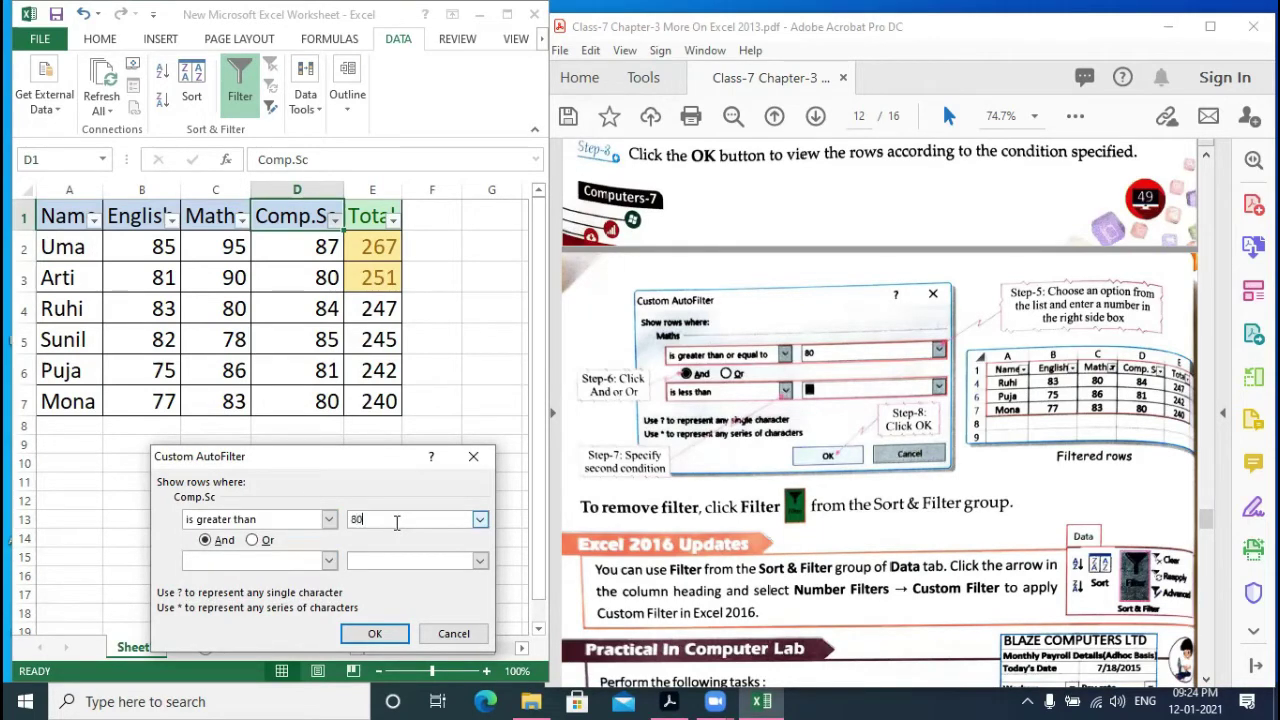
left_click(329, 519)
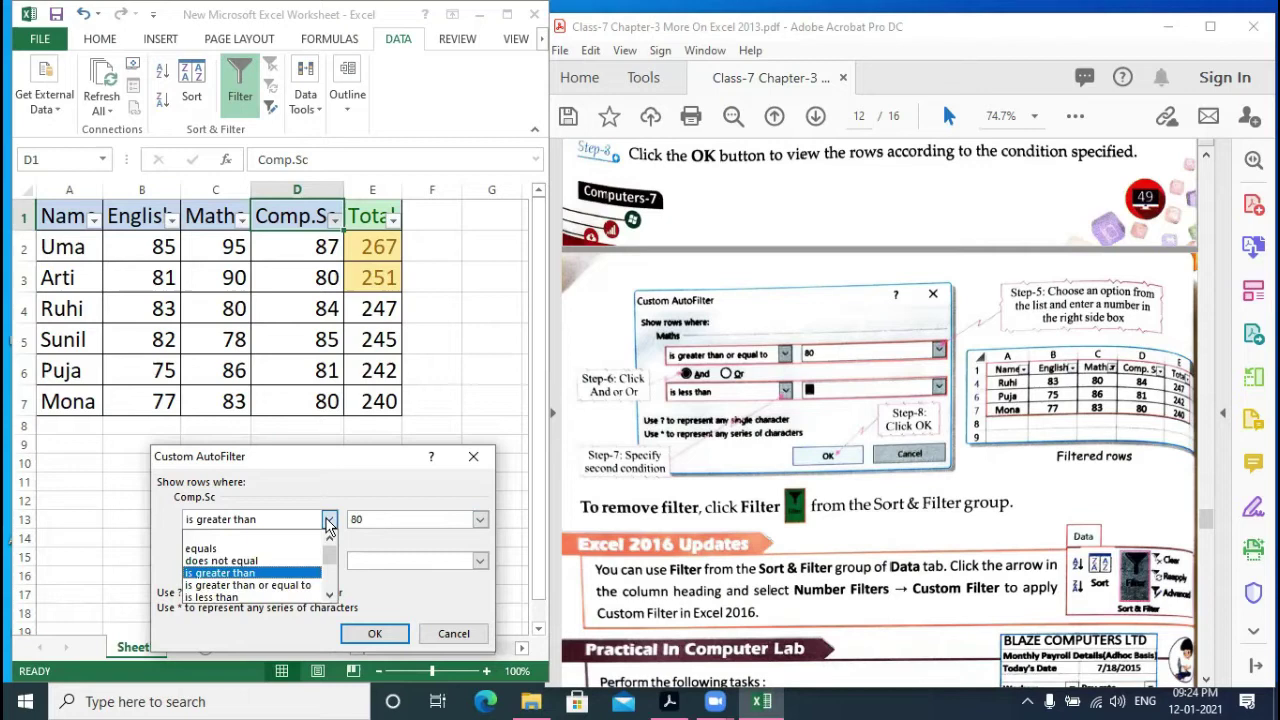
left_click(288, 586)
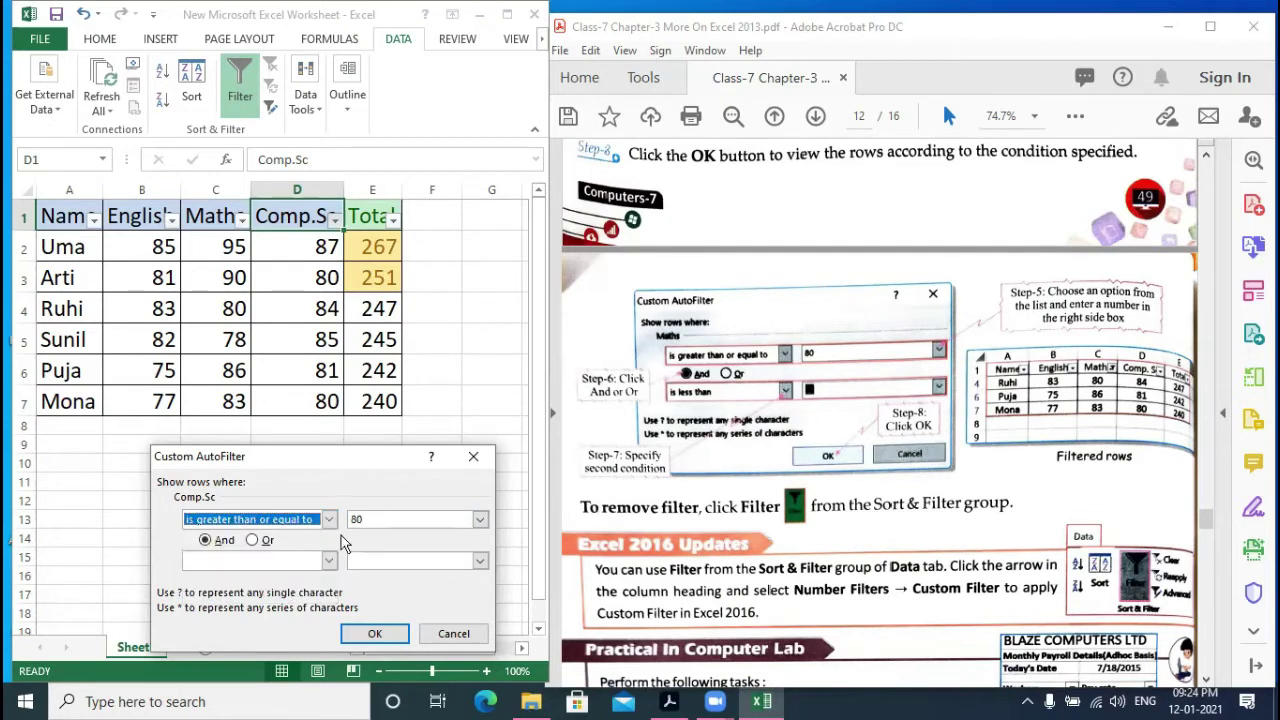
left_click(329, 560)
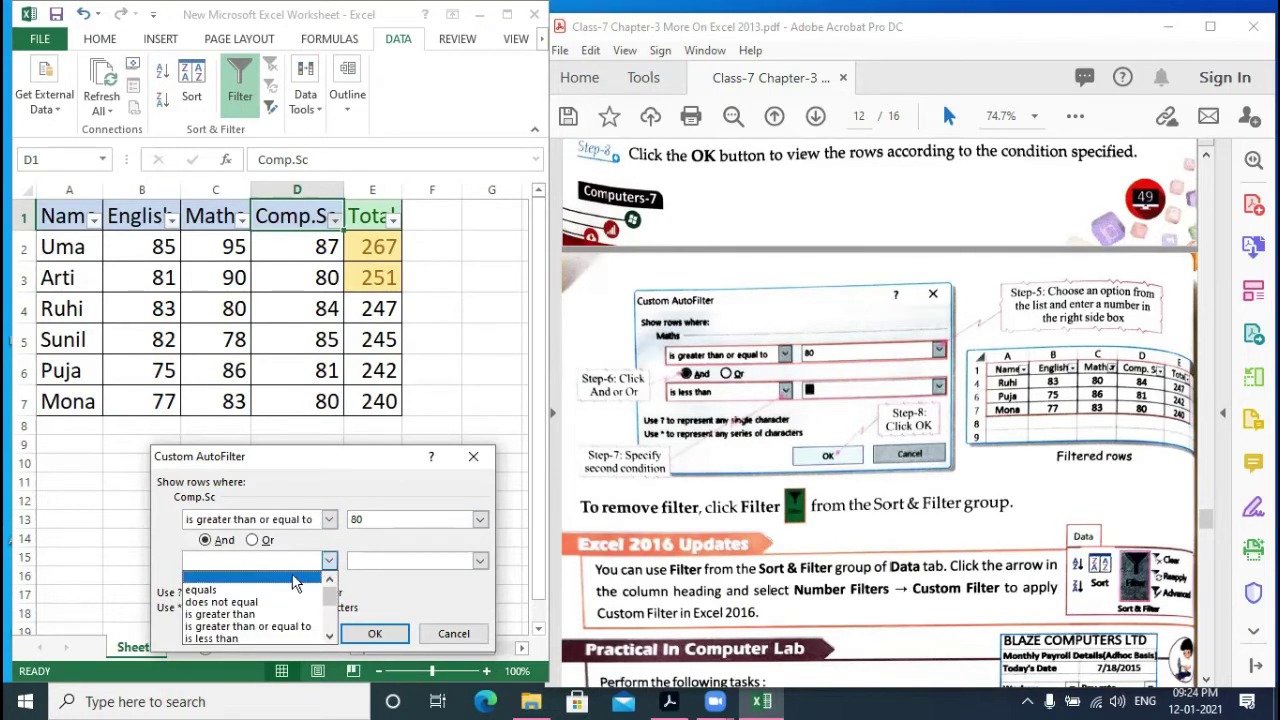
left_click(276, 634)
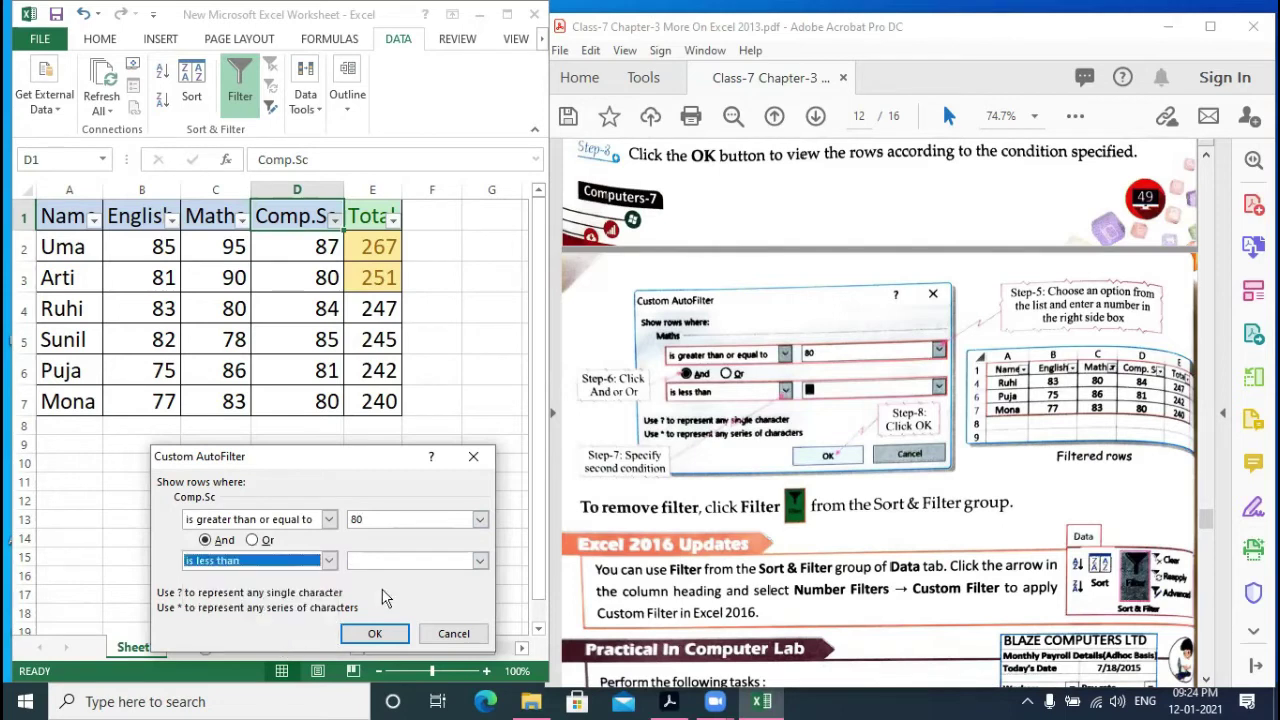
left_click(405, 560)
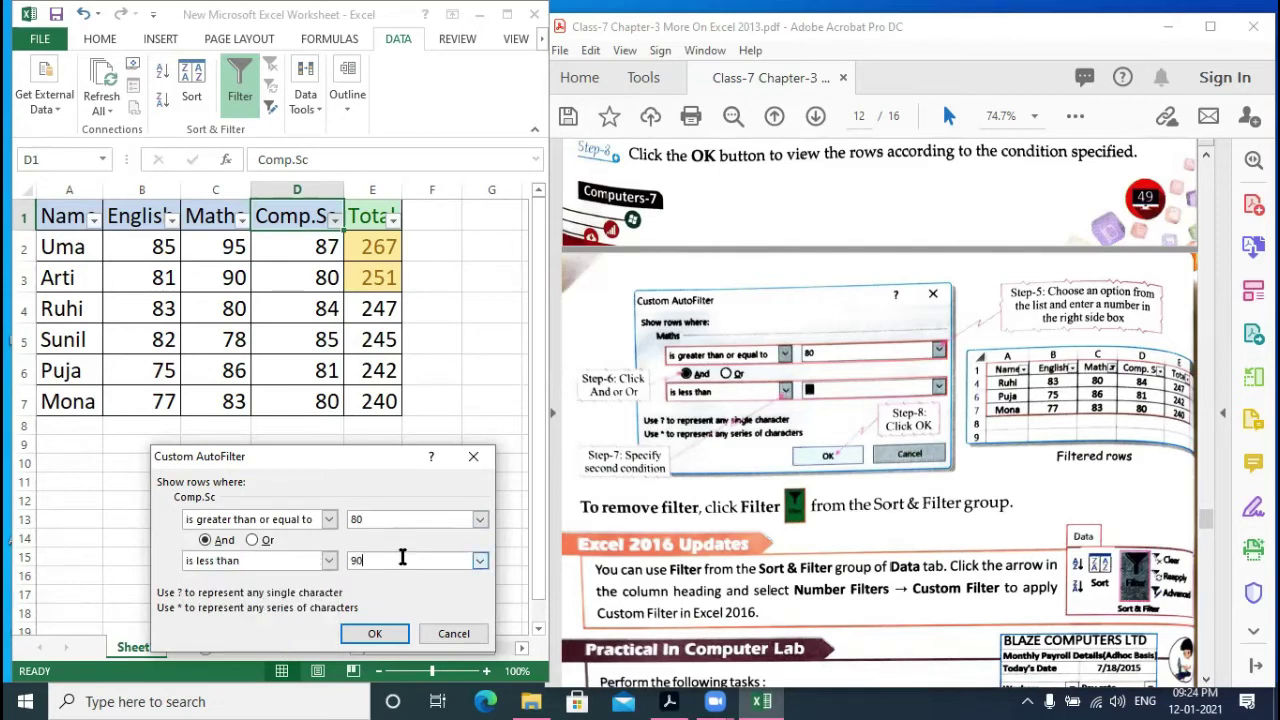
left_click(374, 636)
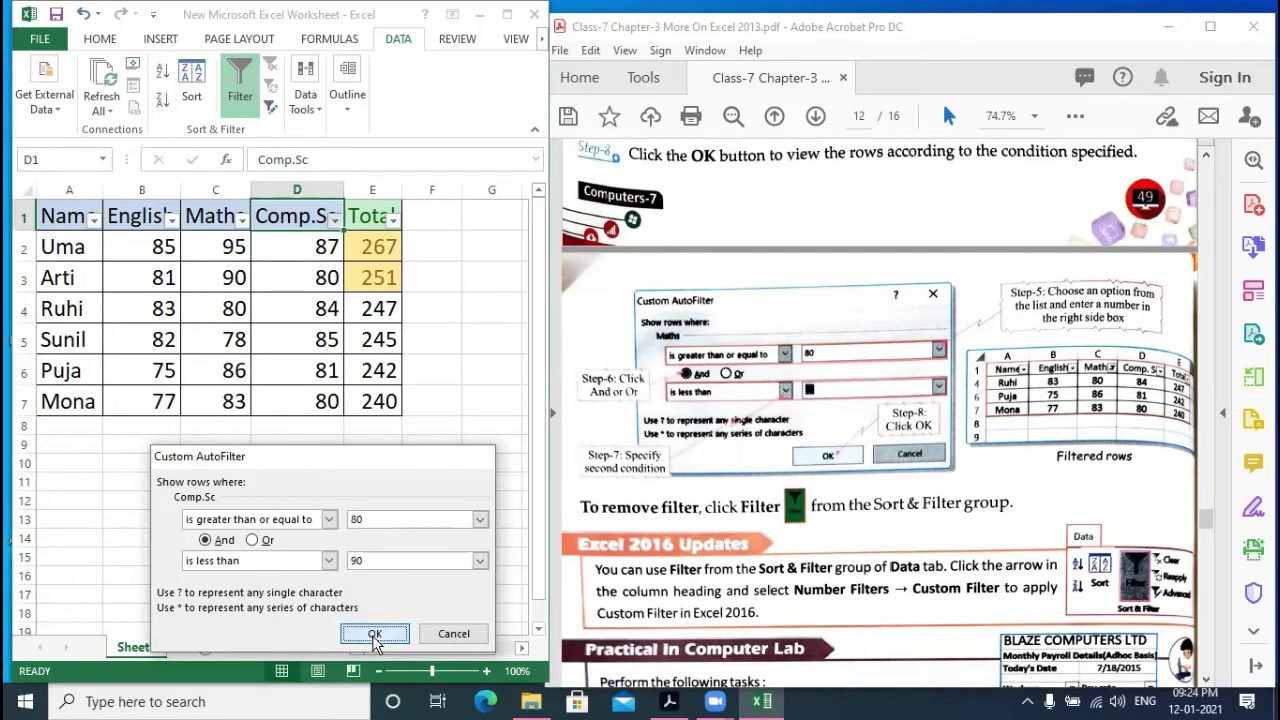
- Check the marks table and reopen the Comp.Sc column's Custom AutoFilter to review its conditions, moving the dialog over the table
left_click(336, 219)
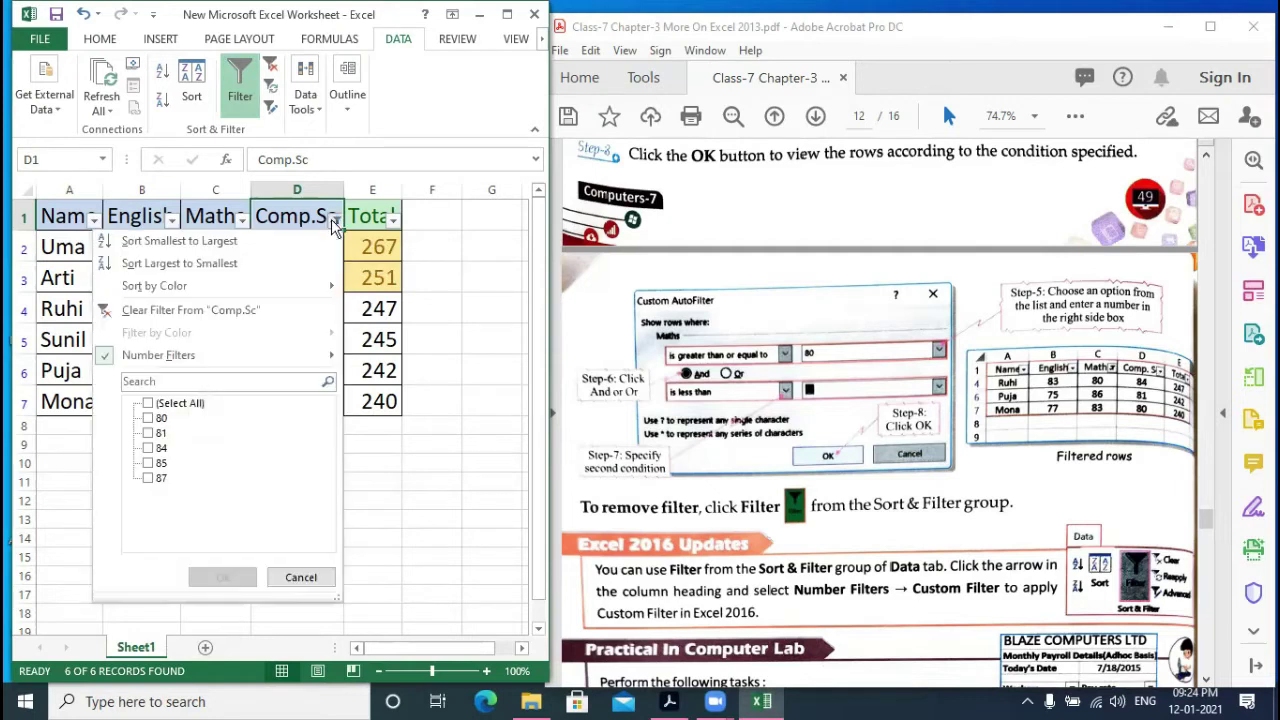
left_click(463, 470)
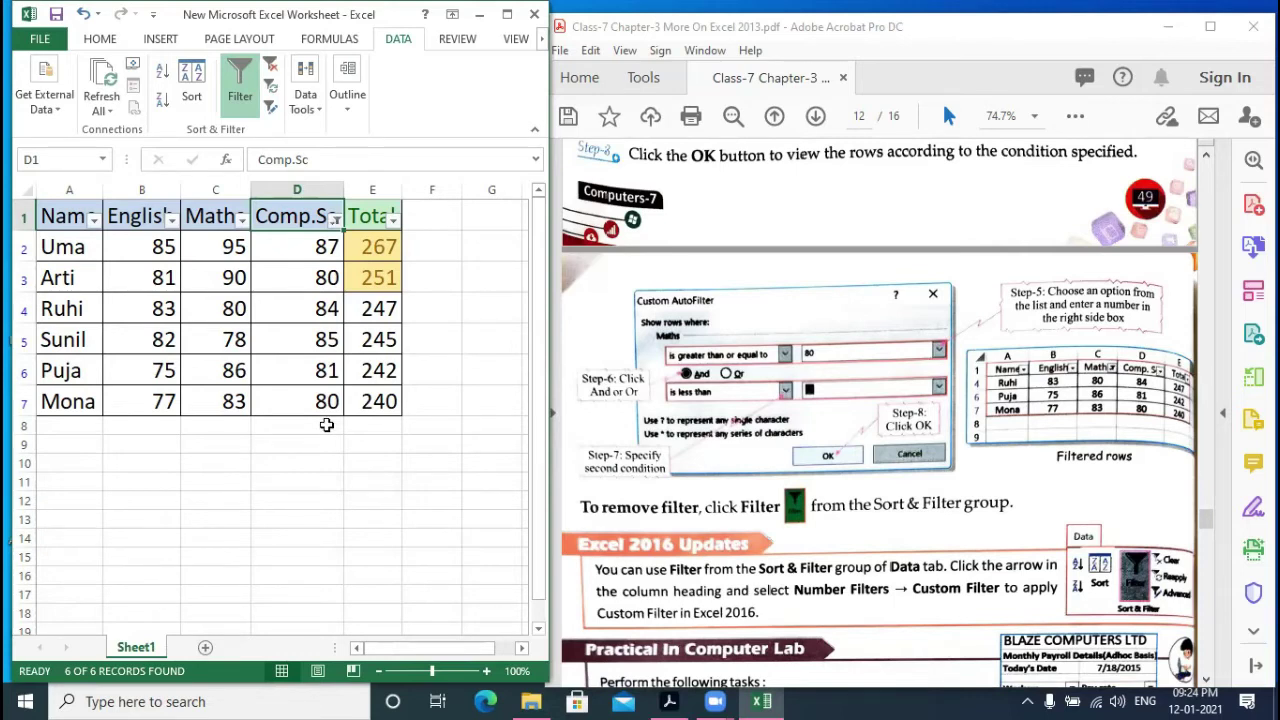
scroll(326, 425, "down", 2)
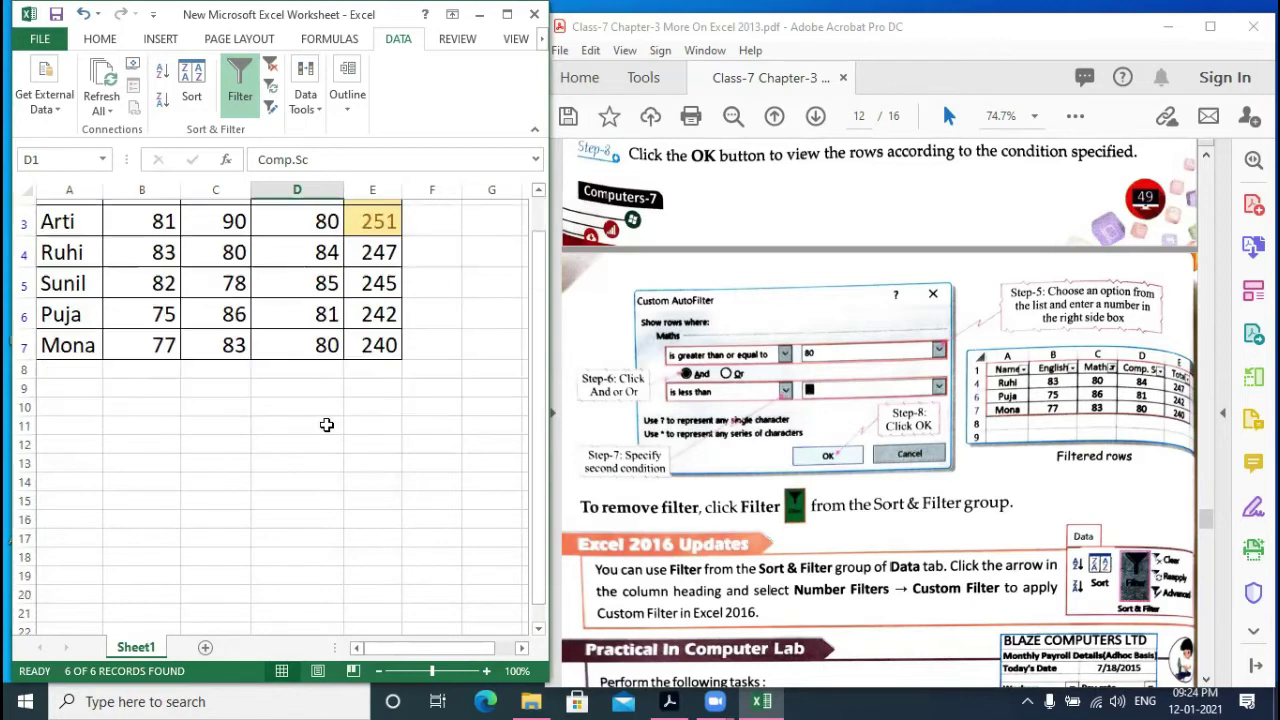
scroll(326, 423, "up", 2)
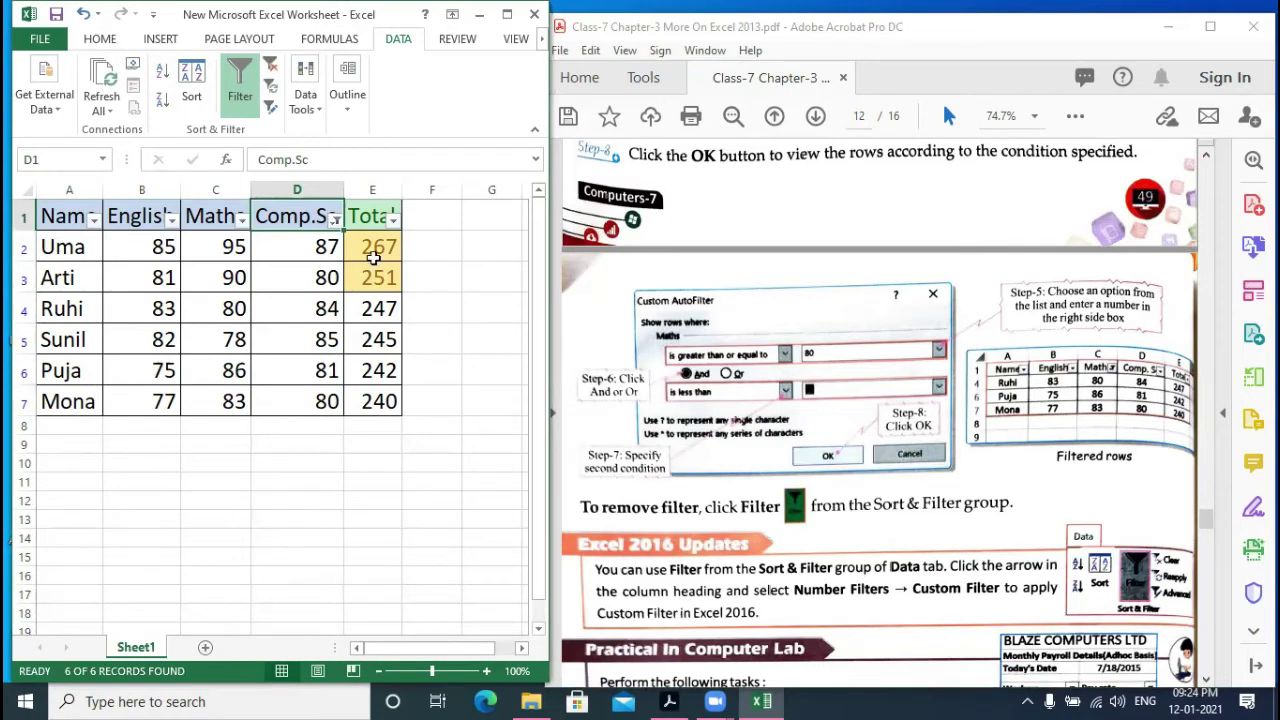
left_click(334, 219)
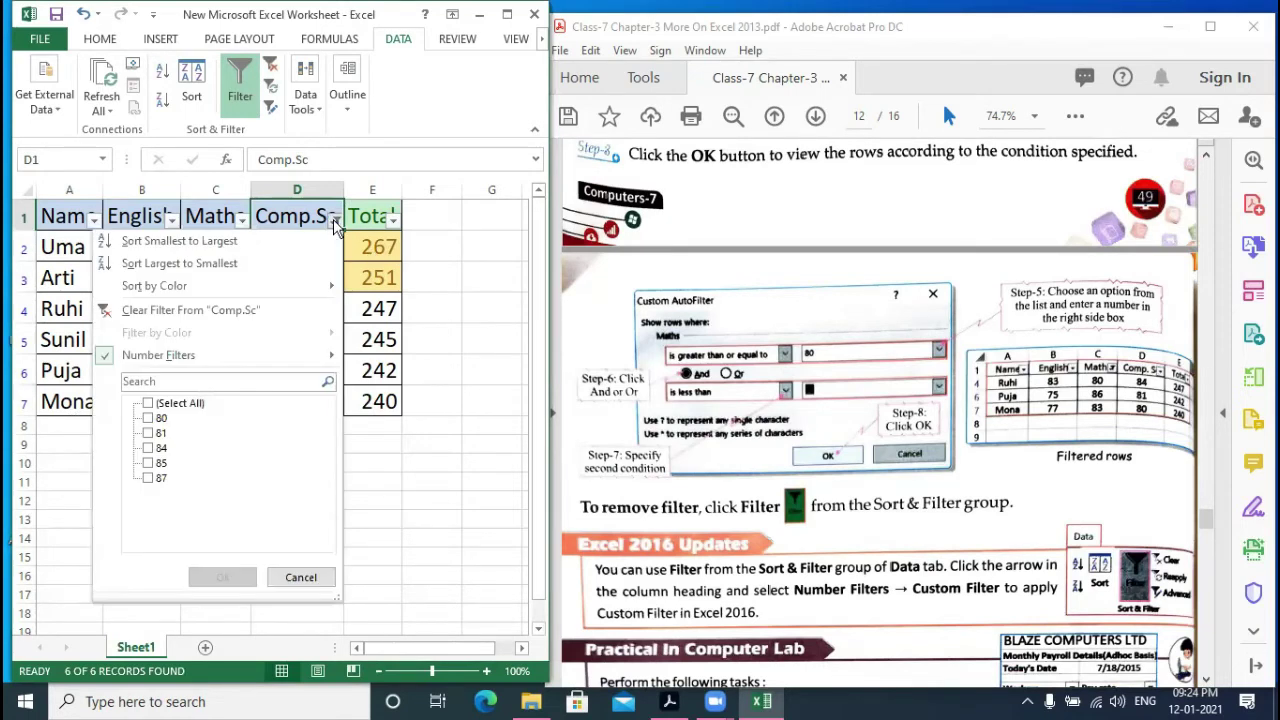
mouse_move(208, 352)
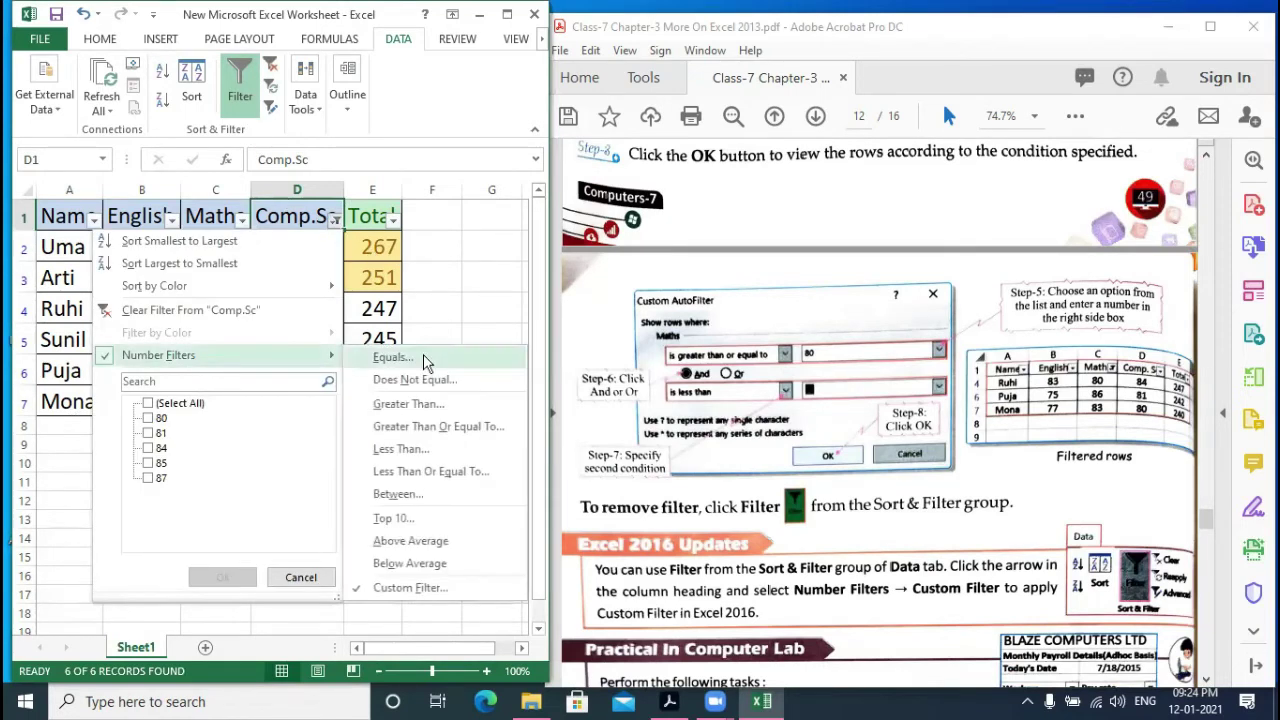
left_click(410, 588)
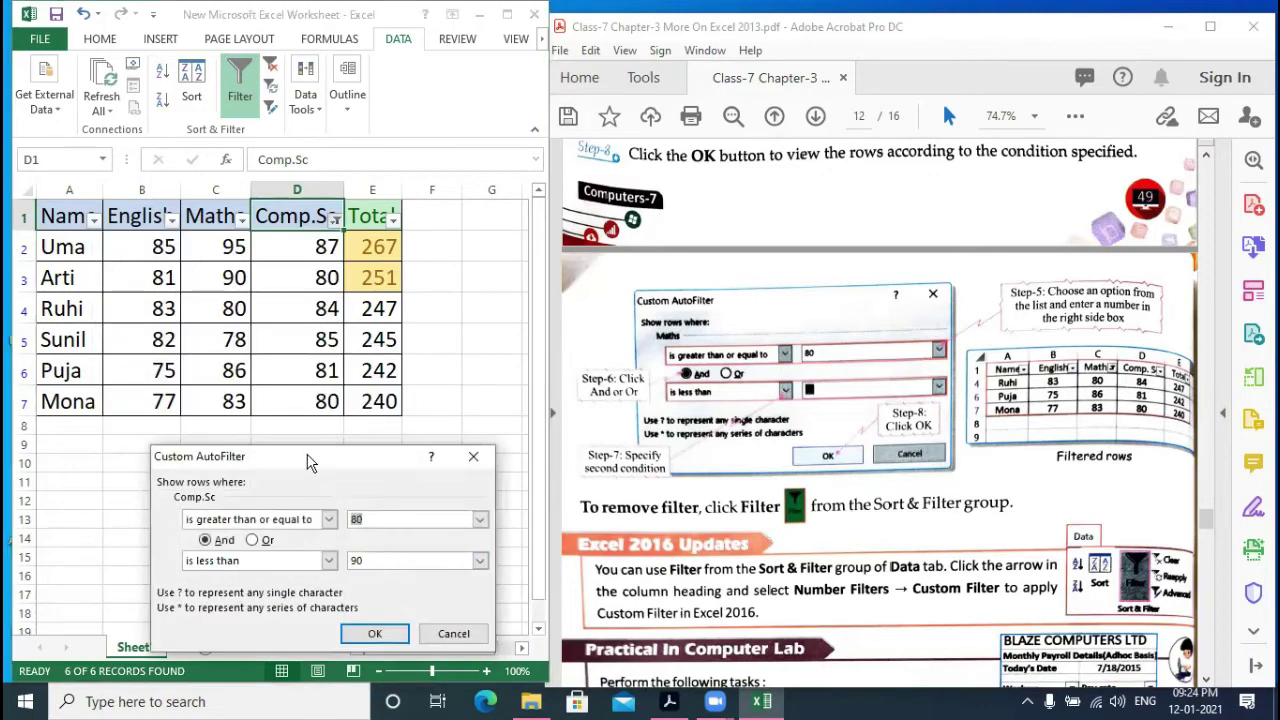
left_click_drag(308, 458, 261, 267)
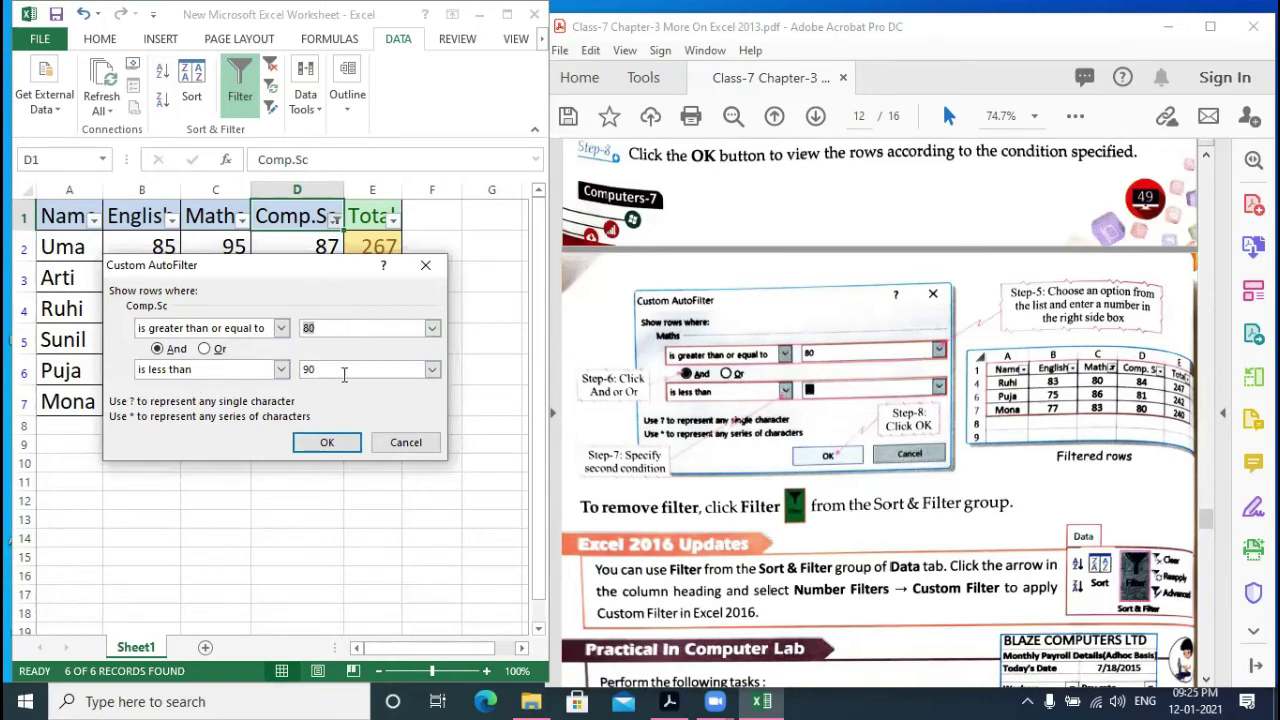
- Switch to the PDF and review the Custom Filter introduction and its Maths example on page 11
left_click(893, 222)
scroll(868, 373, "up", 3)
scroll(868, 373, "up", 4)
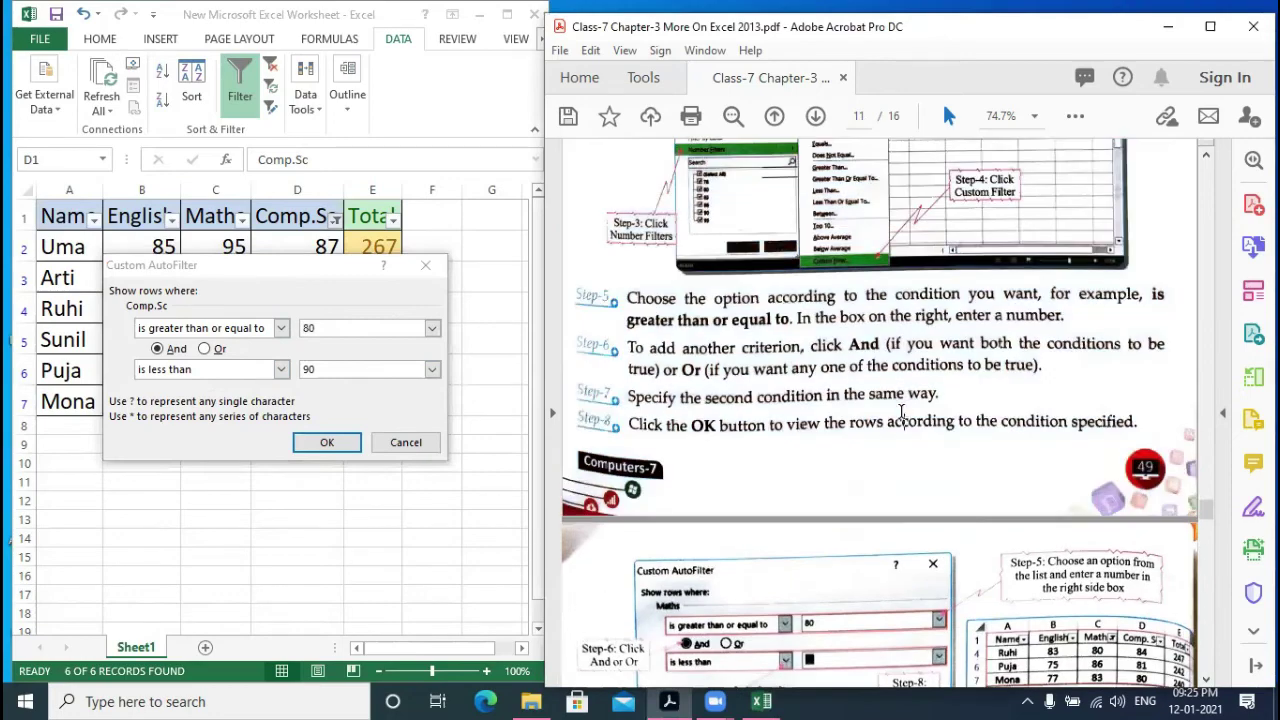
scroll(955, 427, "up", 4)
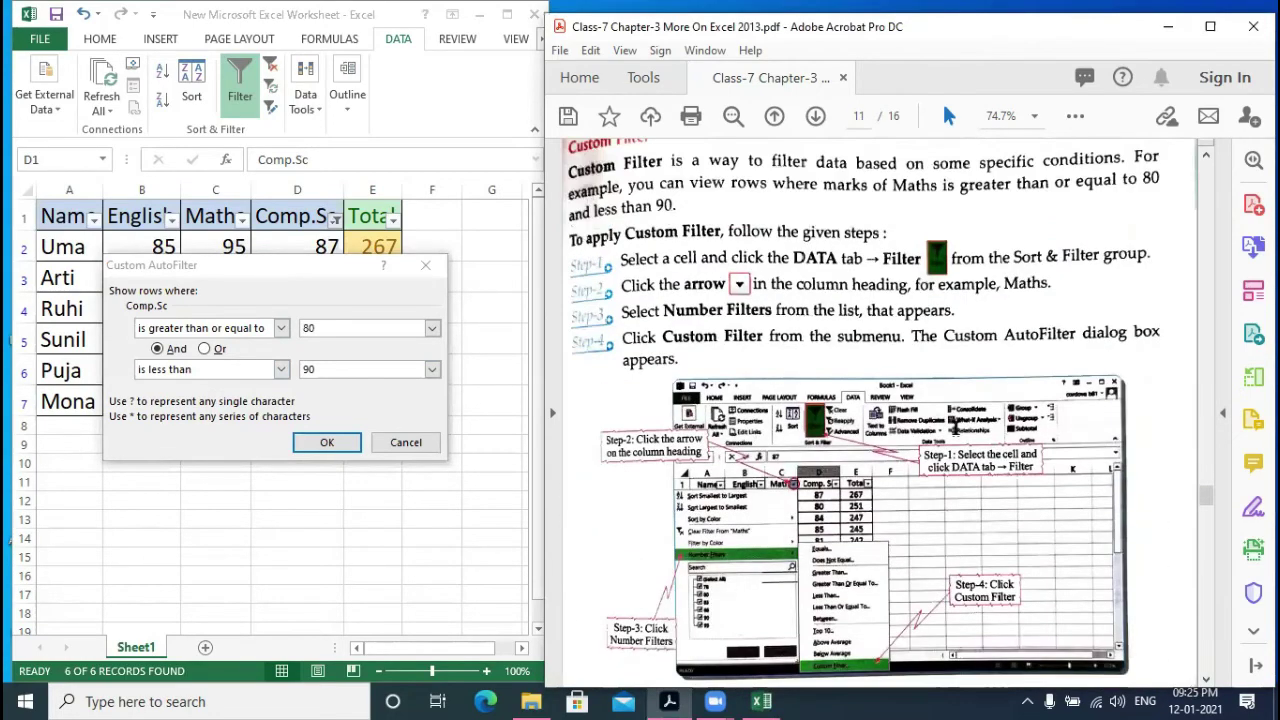
scroll(955, 427, "up", 1)
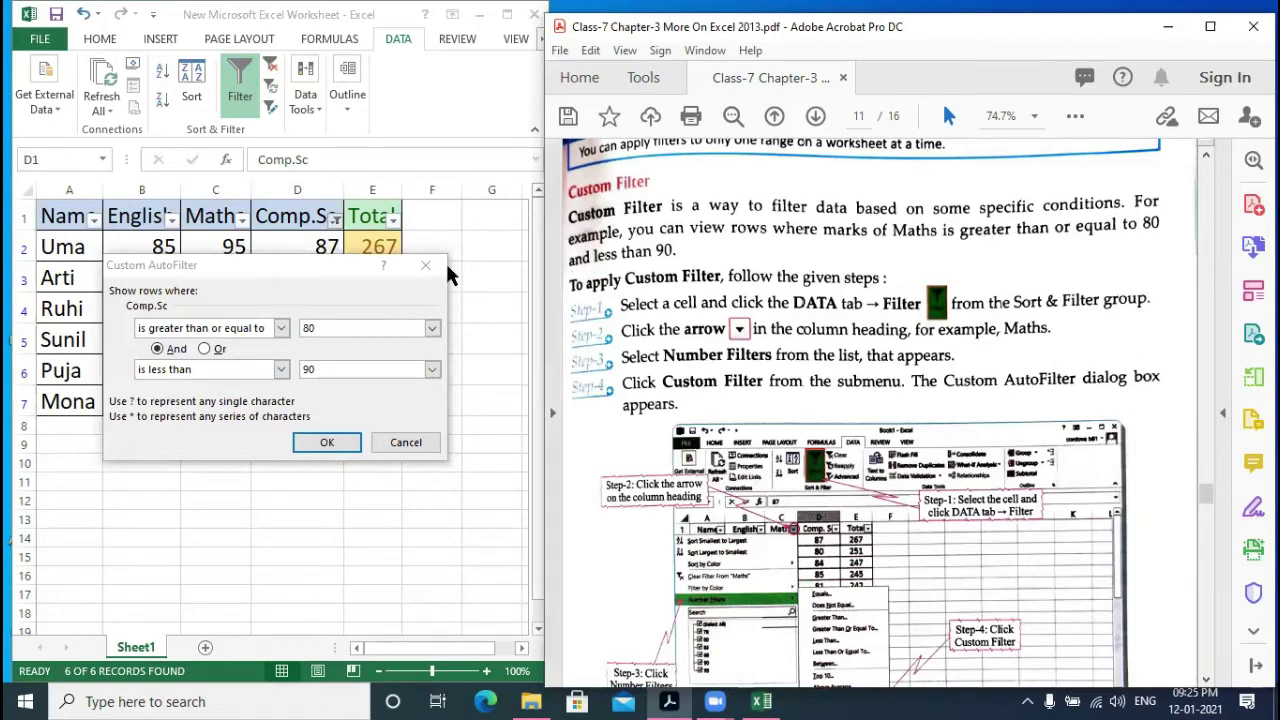
- Back in Excel, close the Custom AutoFilter dialog and turn off filtering for the marks table
left_click(309, 243)
key("Return")
left_click(240, 220)
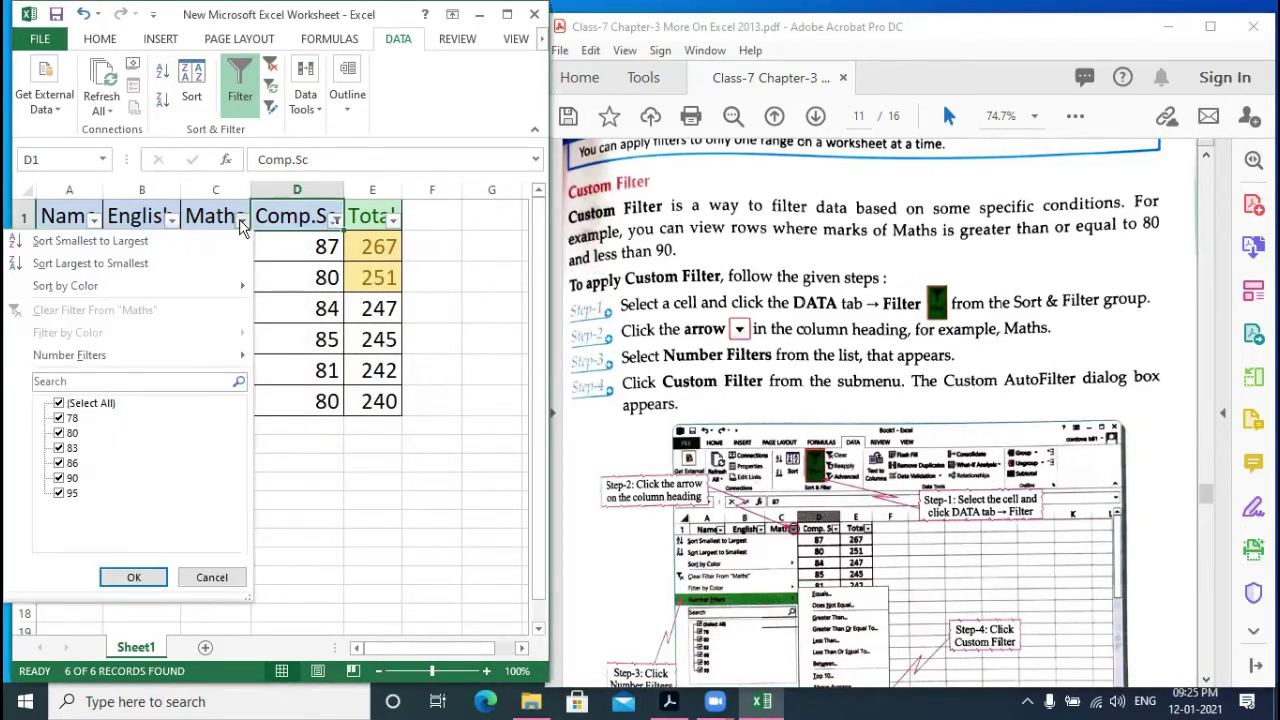
left_click(245, 92)
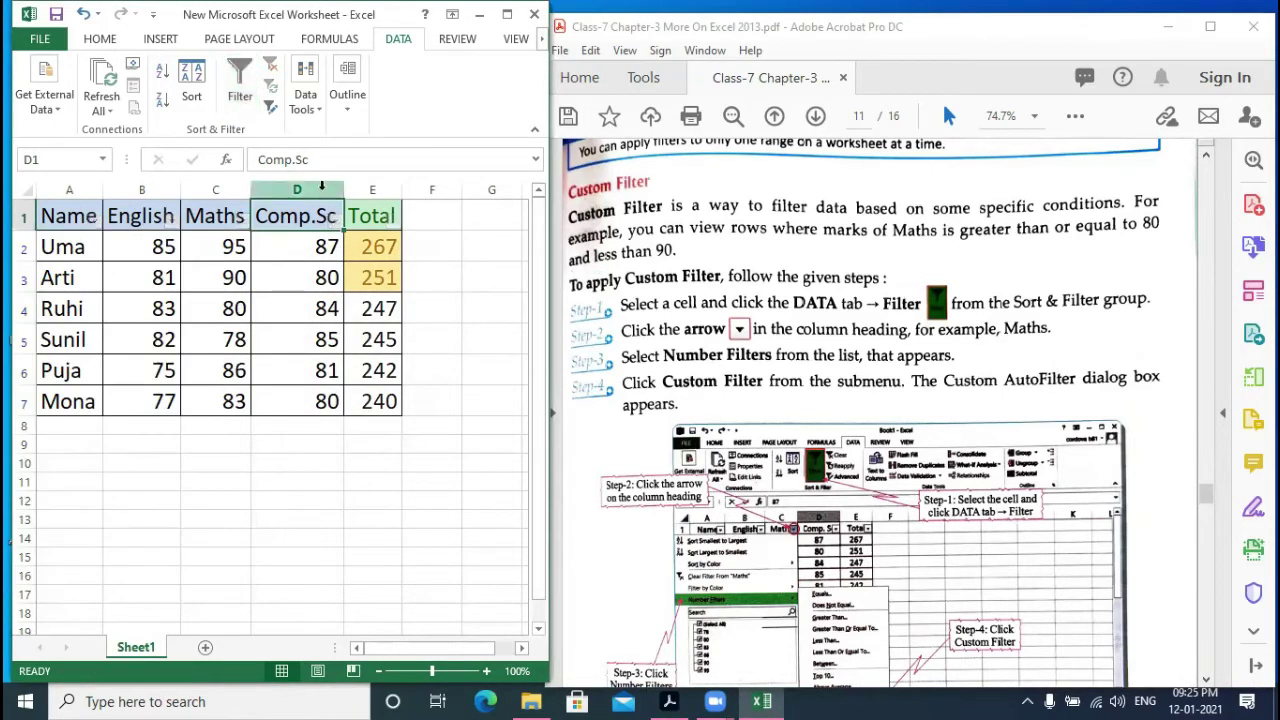
- Turn on filtering from the Maths heading and open the Custom AutoFilter for that column, moving the dialog clear of the marks
left_click(214, 216)
left_click(241, 75)
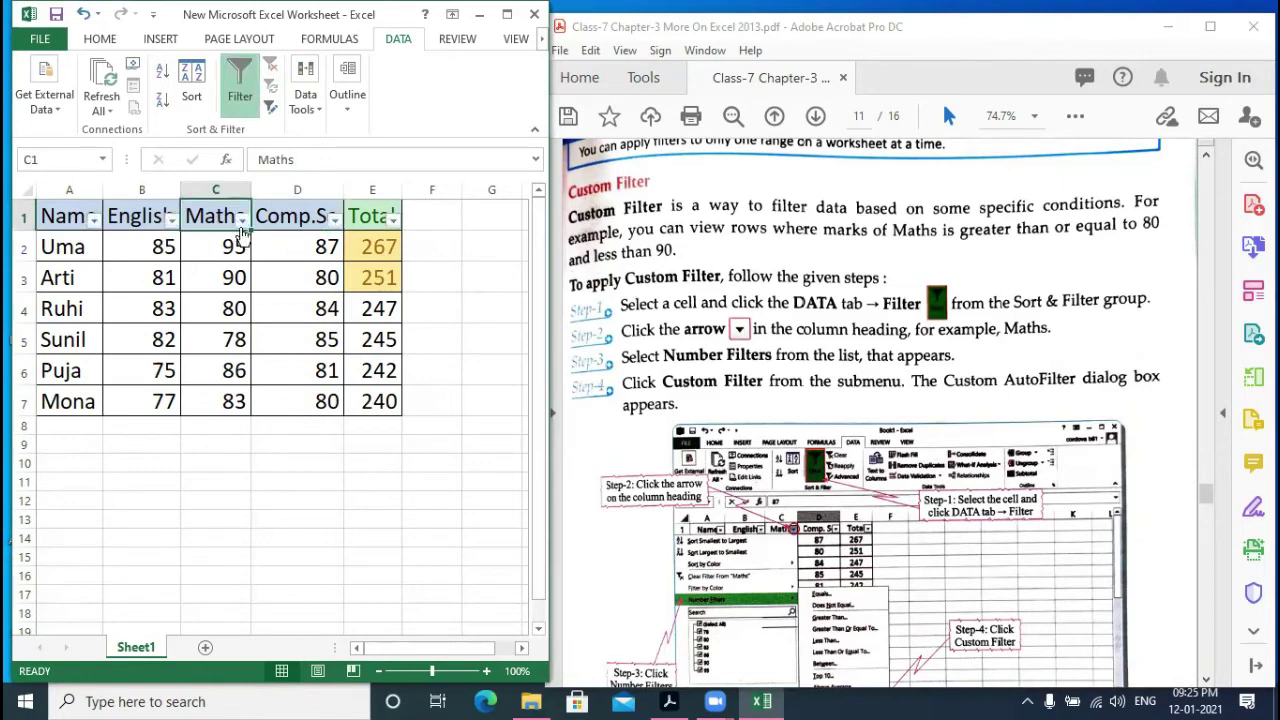
left_click(242, 217)
mouse_move(136, 349)
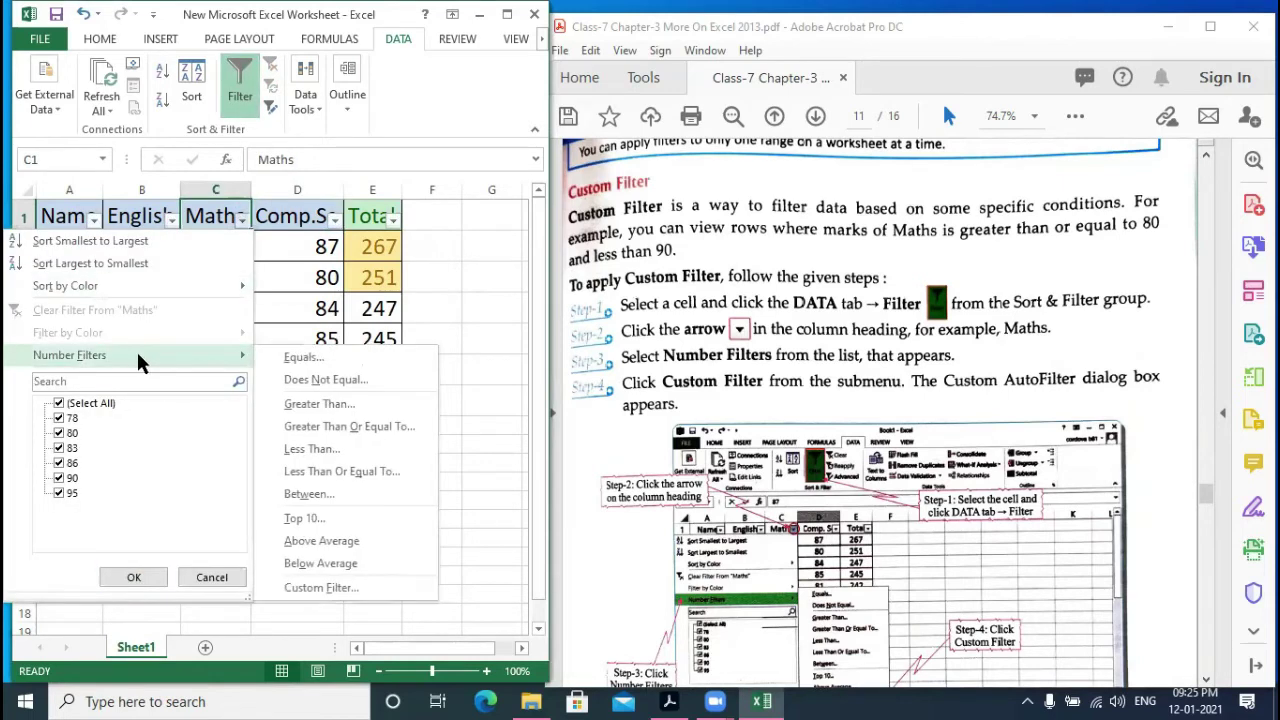
left_click(333, 580)
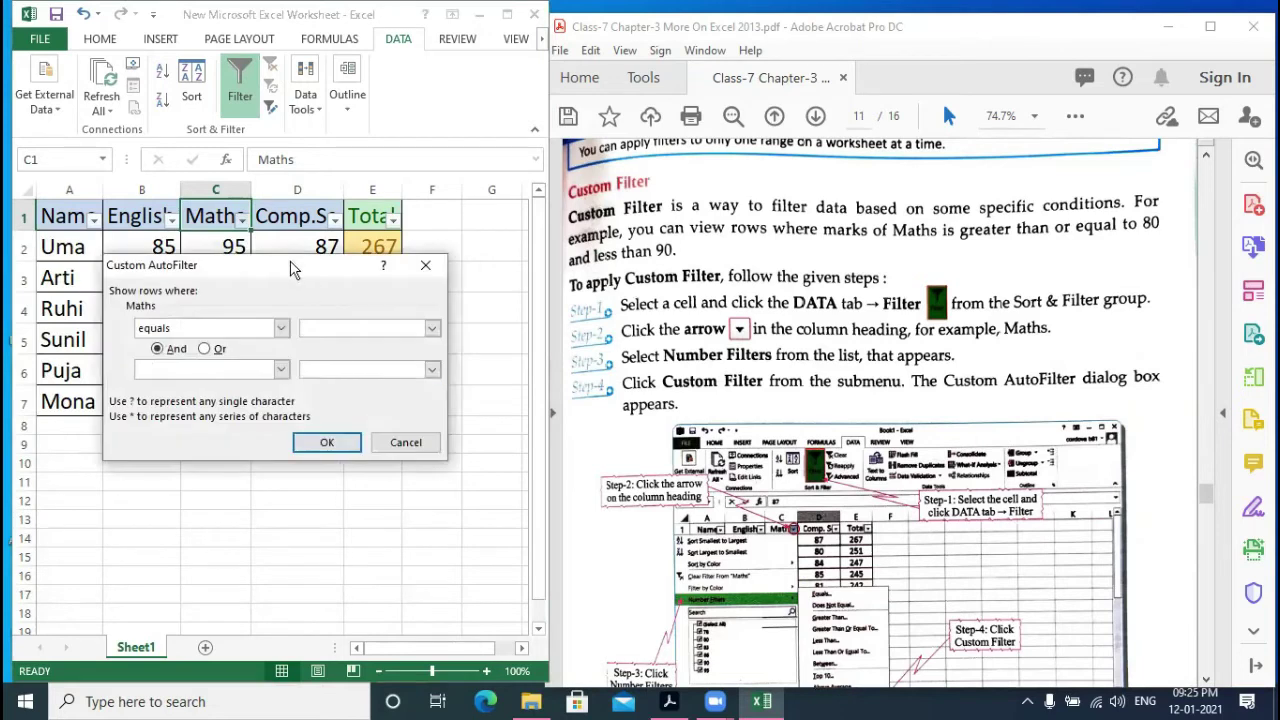
left_click_drag(320, 263, 514, 114)
- Apply a custom Maths filter of is greater than or equal to 80 And is less than 90
left_click(477, 177)
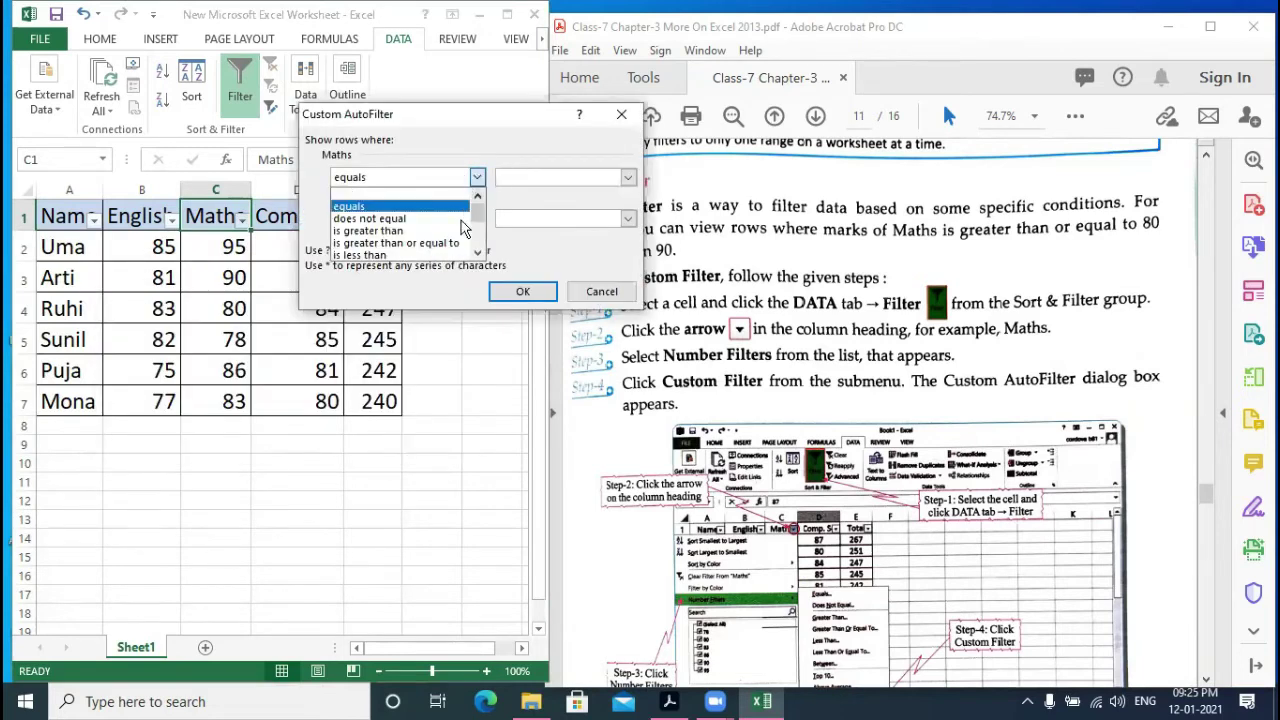
left_click(420, 243)
left_click(543, 178)
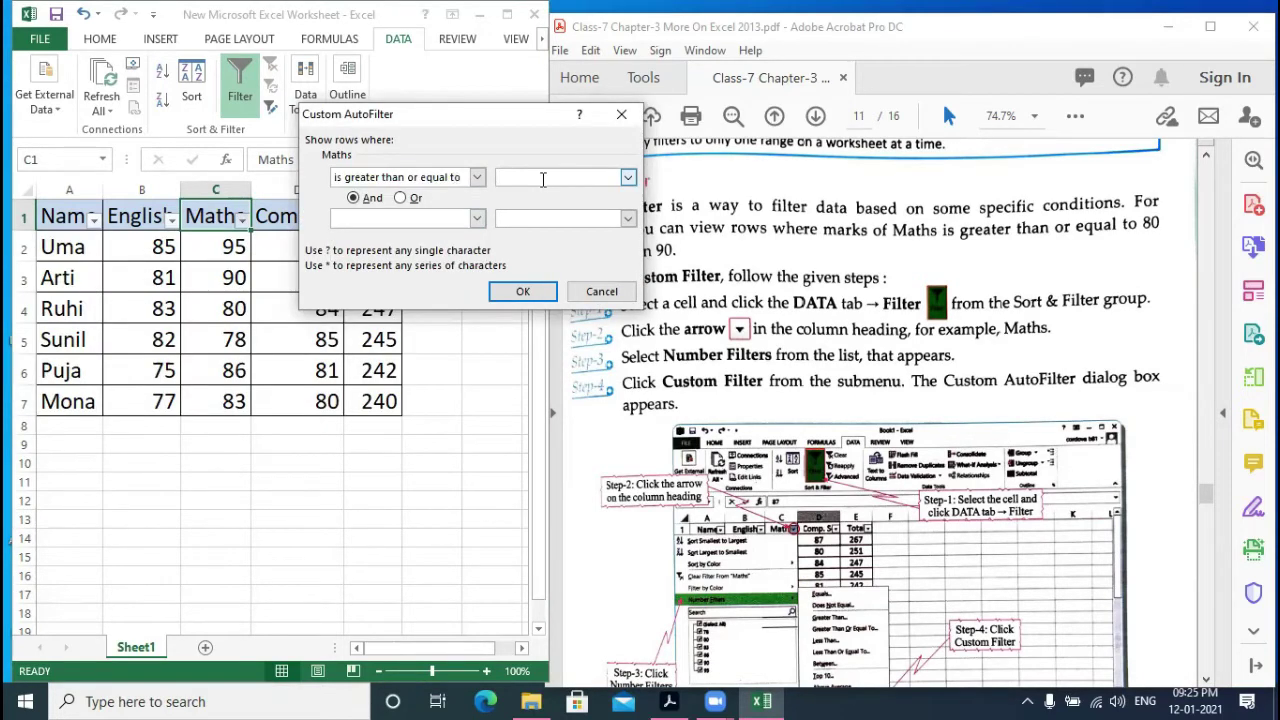
left_click(477, 218)
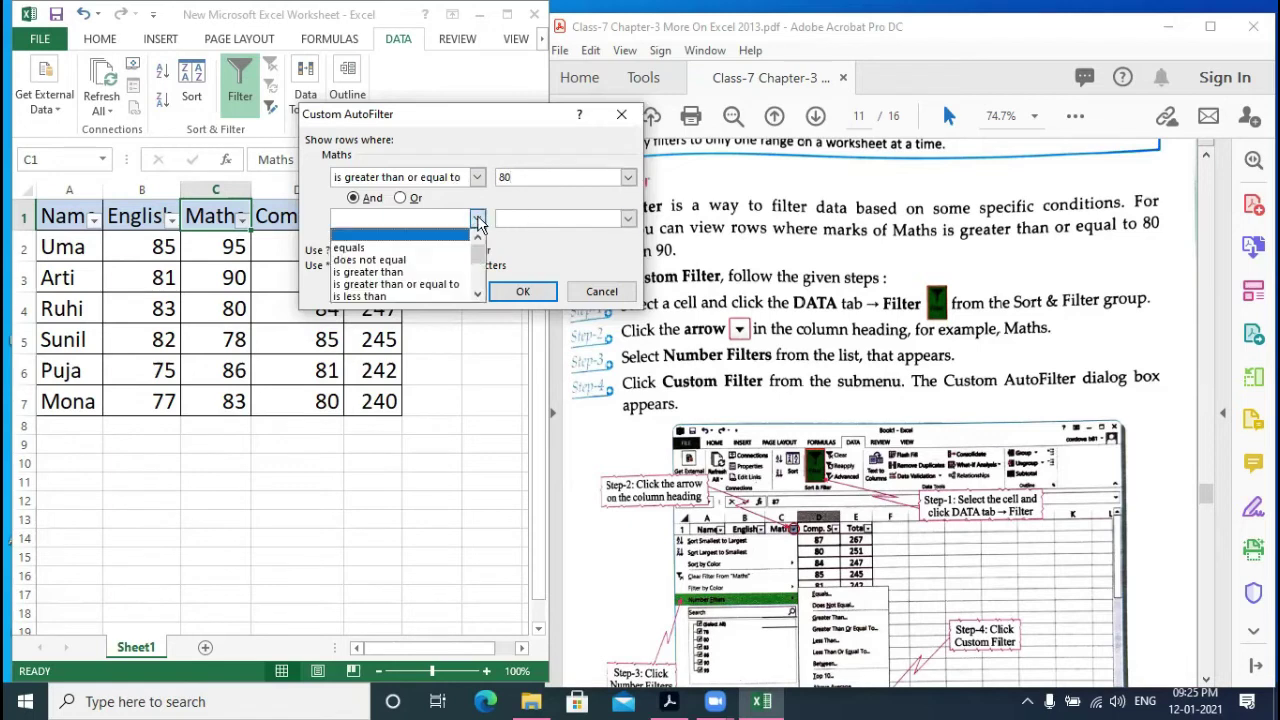
left_click(421, 294)
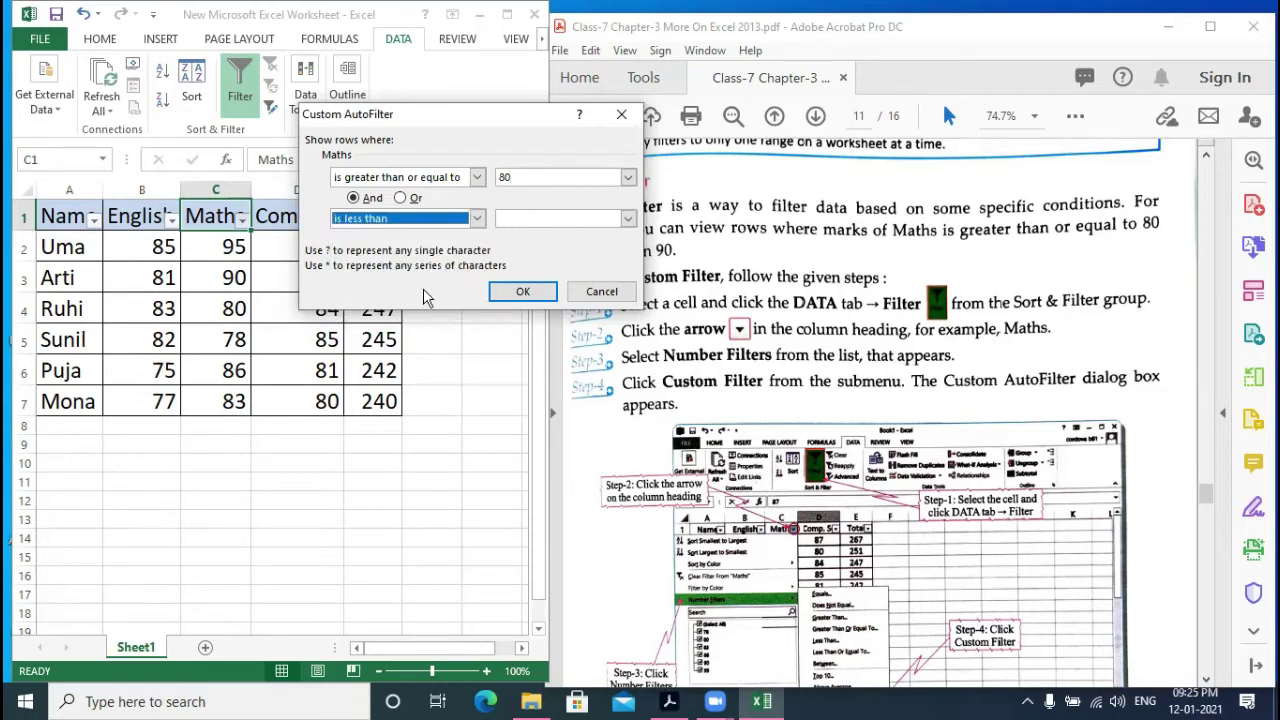
left_click(520, 219)
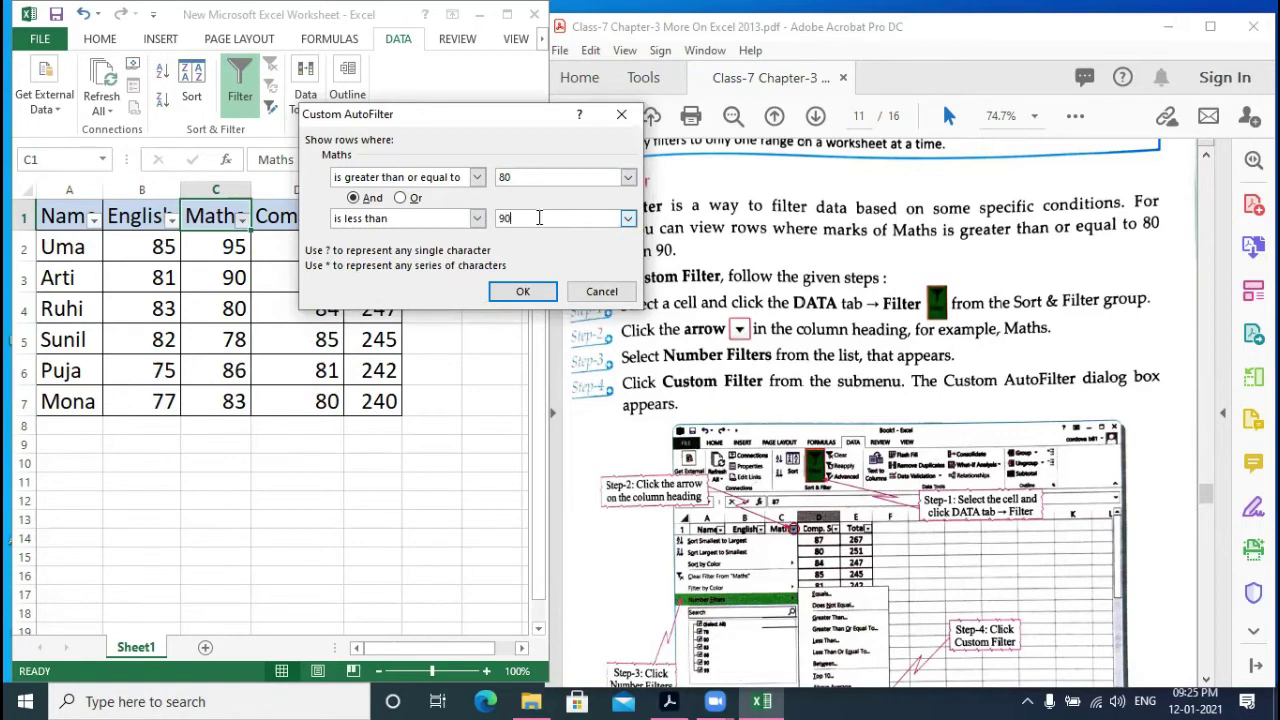
type("90")
left_click(522, 291)
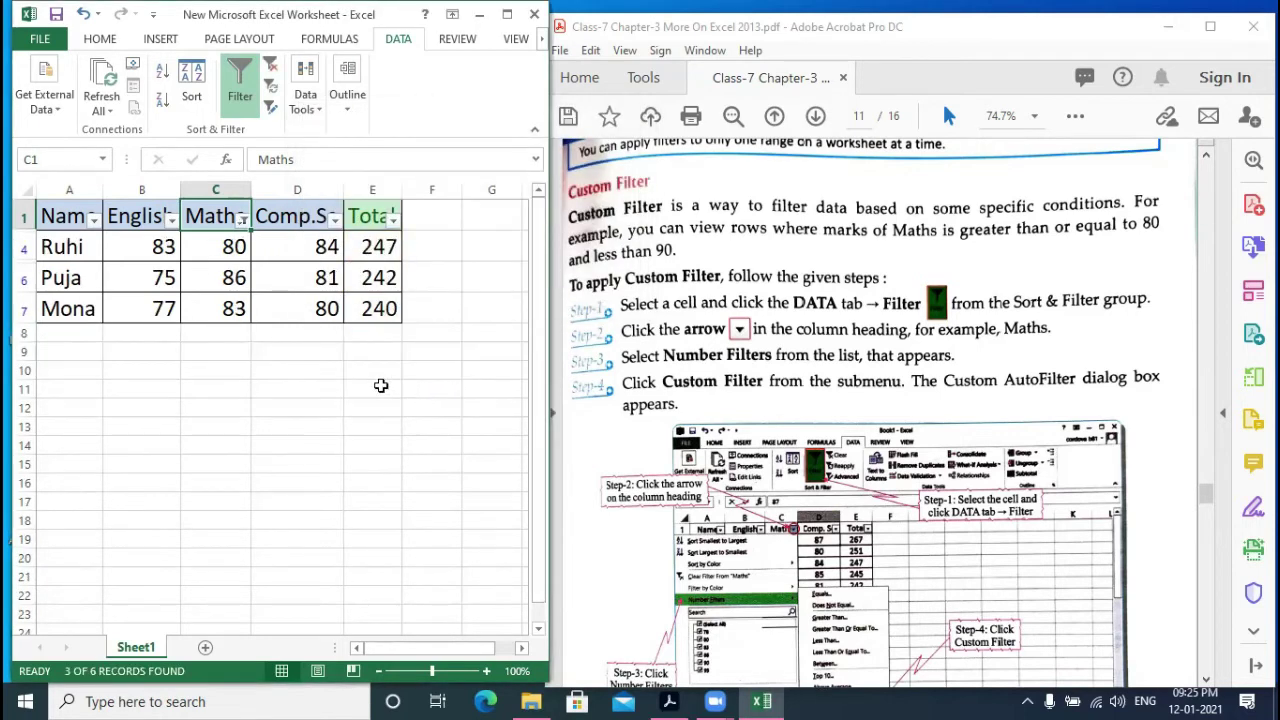
- Compare the filtered Excel rows with the example Filtered rows table on page 12 of the PDF, circling that example
scroll(375, 385, "down", 1)
scroll(375, 385, "up", 1)
scroll(380, 400, "down", 3)
scroll(380, 400, "up", 2)
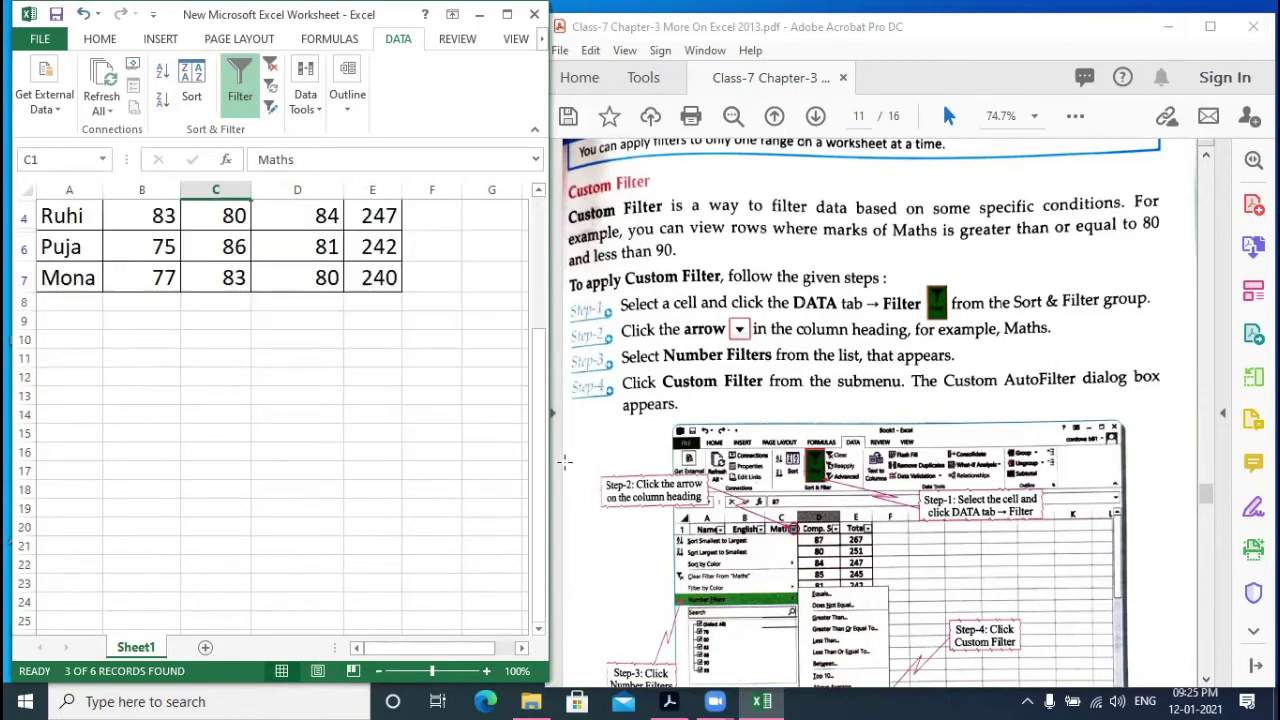
scroll(380, 400, "up", 1)
left_click(872, 428)
scroll(872, 428, "down", 10)
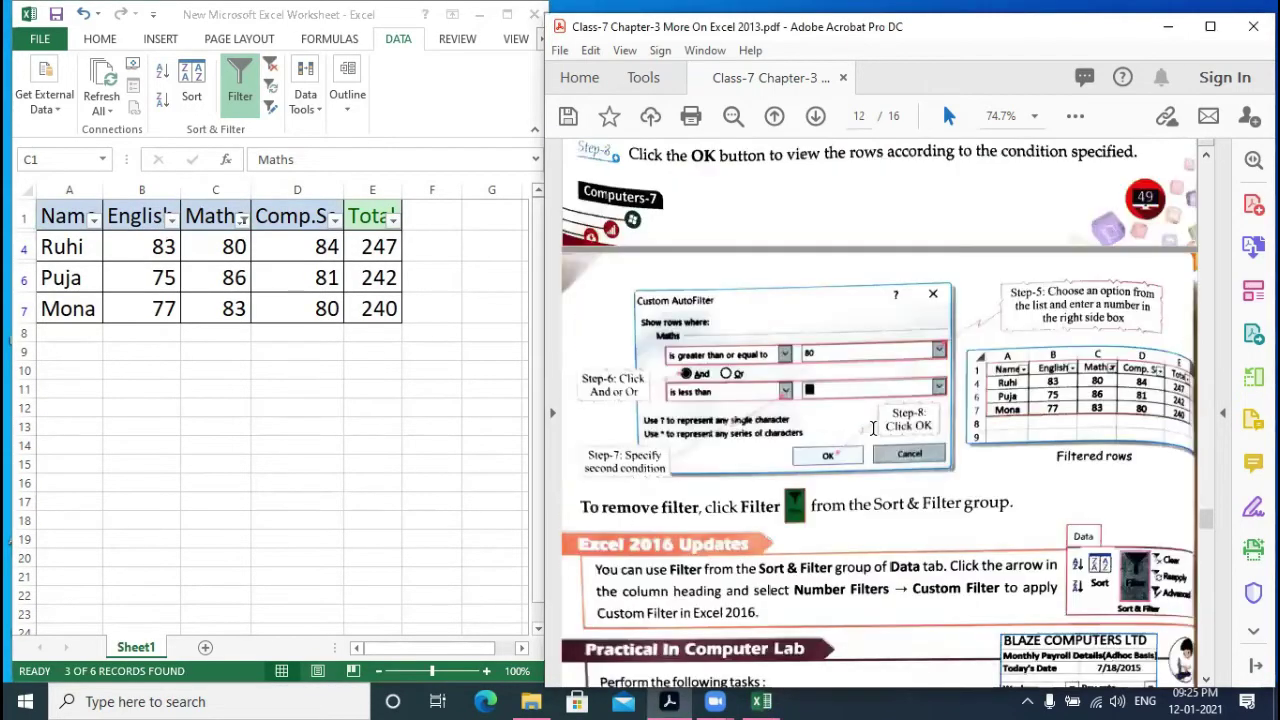
scroll(872, 428, "down", 2)
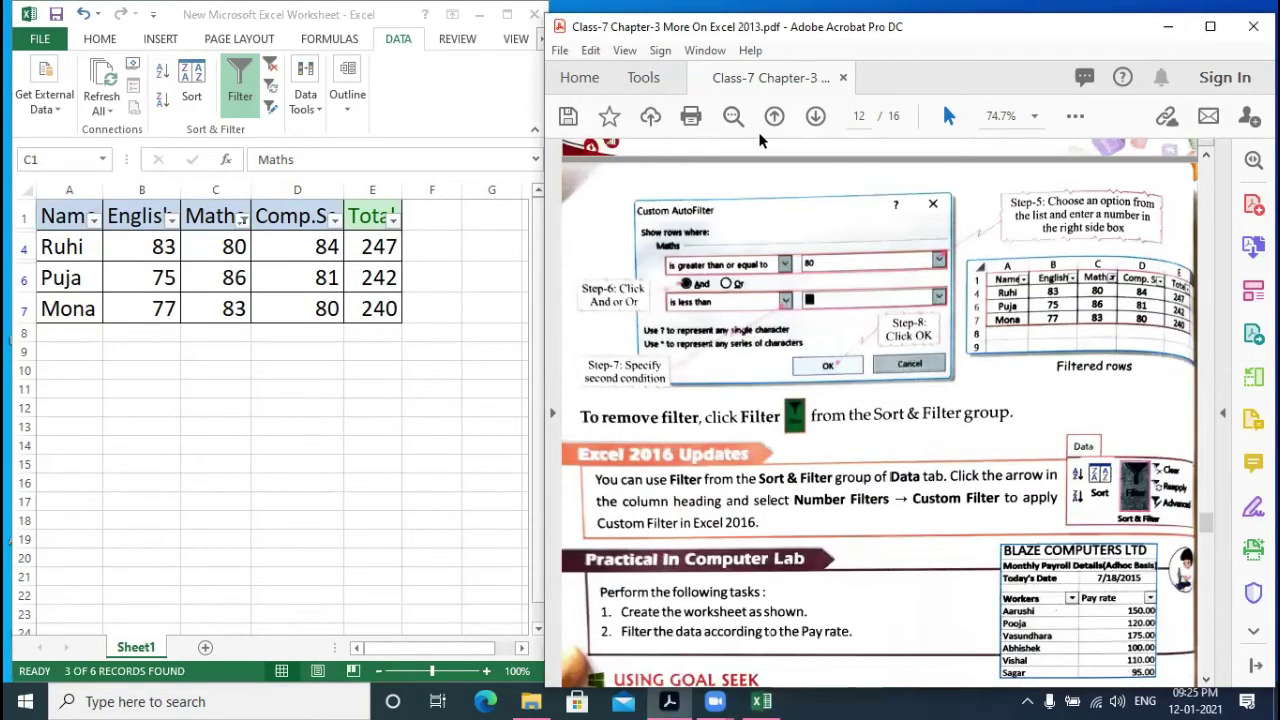
mouse_move(958, 235)
left_mouse_down()
mouse_move(922, 312)
mouse_move(1140, 370)
mouse_move(1178, 255)
mouse_move(1042, 236)
left_mouse_up()
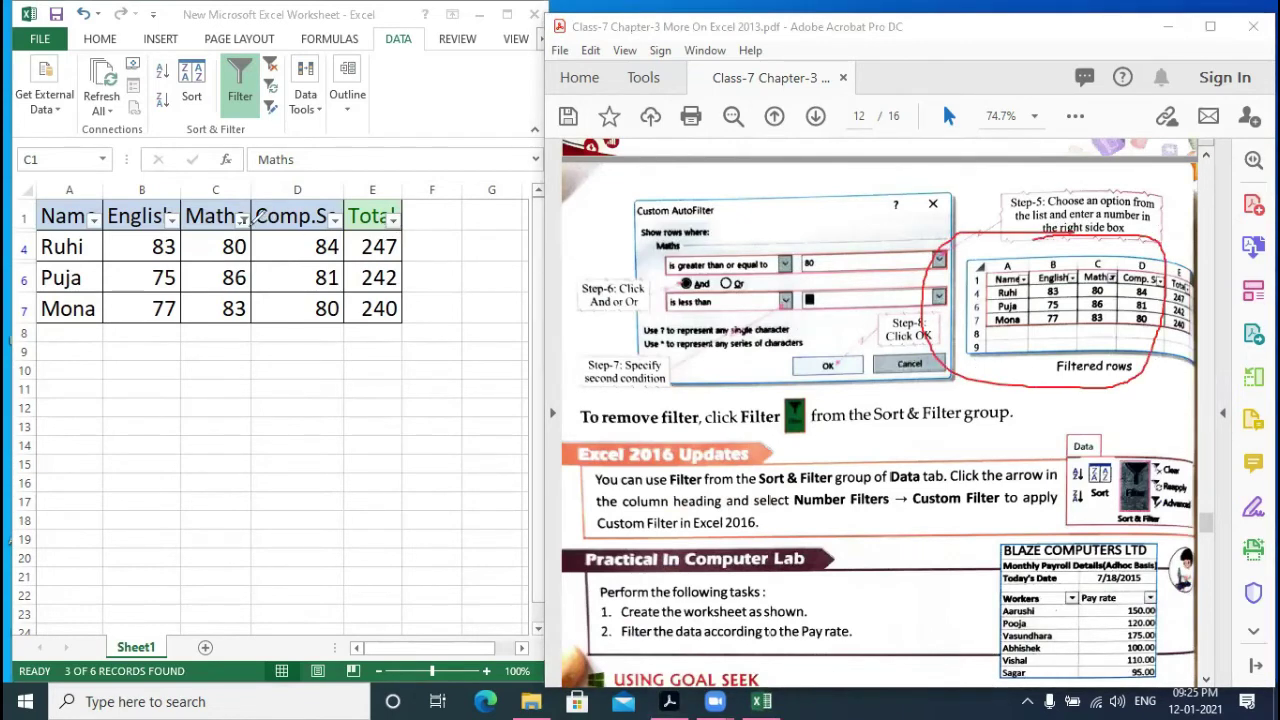
- Circle the Maths marks of Ruhi, Puja and Mona in the filtered rows, and clear the drawn annotations
mouse_move(250, 226)
left_mouse_down()
mouse_move(212, 244)
mouse_move(250, 238)
mouse_move(222, 232)
left_mouse_up()
mouse_move(228, 262)
left_mouse_down()
mouse_move(212, 282)
mouse_move(248, 266)
mouse_move(255, 288)
mouse_move(214, 300)
mouse_move(256, 318)
mouse_move(228, 296)
left_mouse_up()
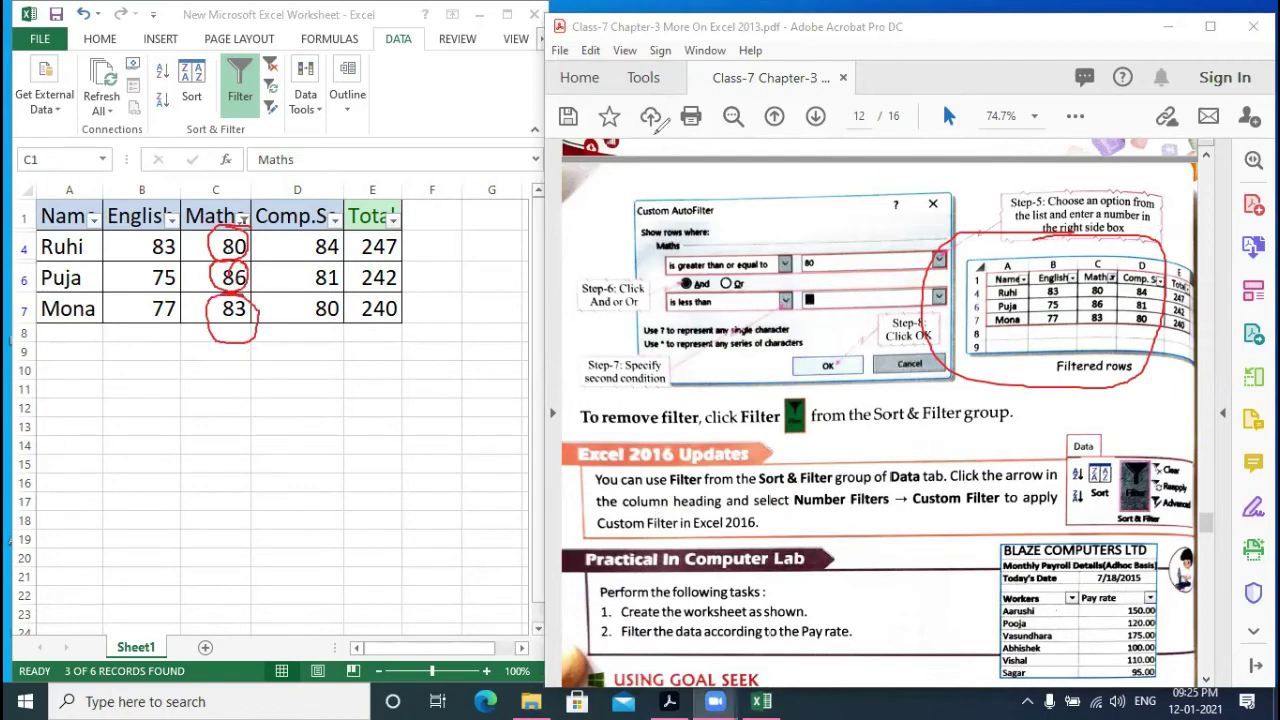
key("e")
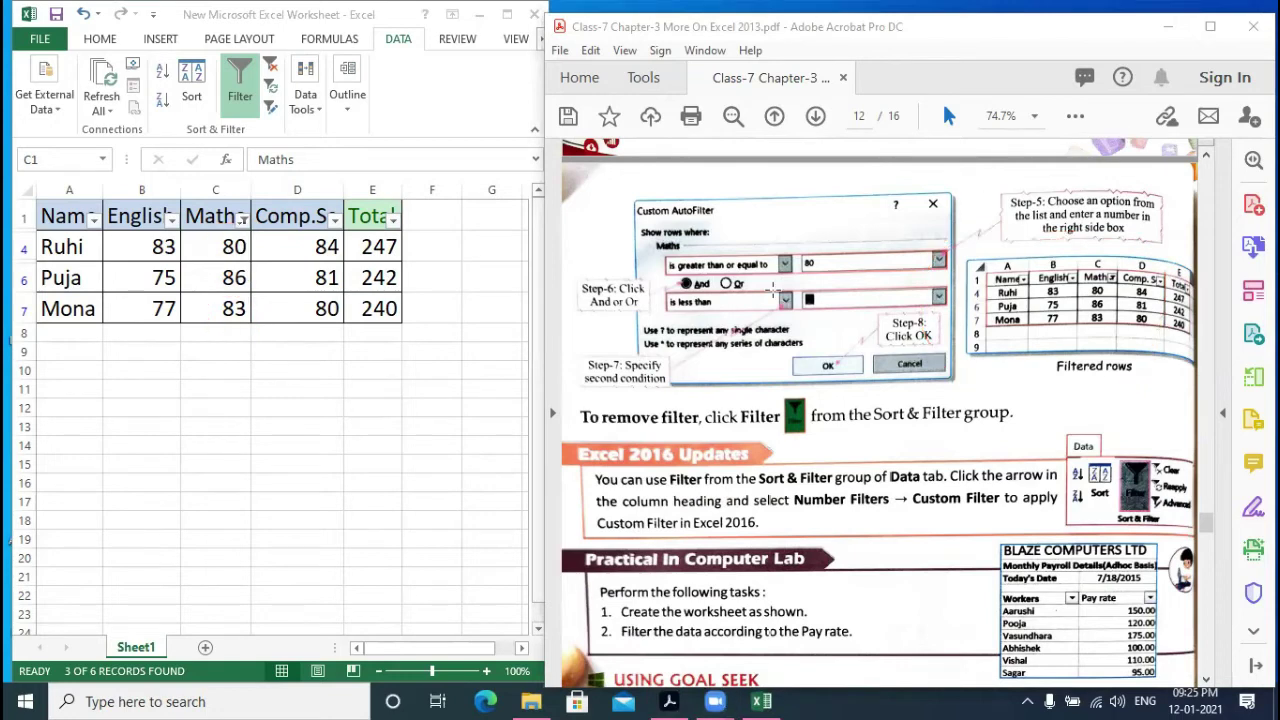
- Switch to the PDF and read the Using Goal Seek section across pages 12 and 13, including its illustrated steps
scroll(772, 287, "down", 5)
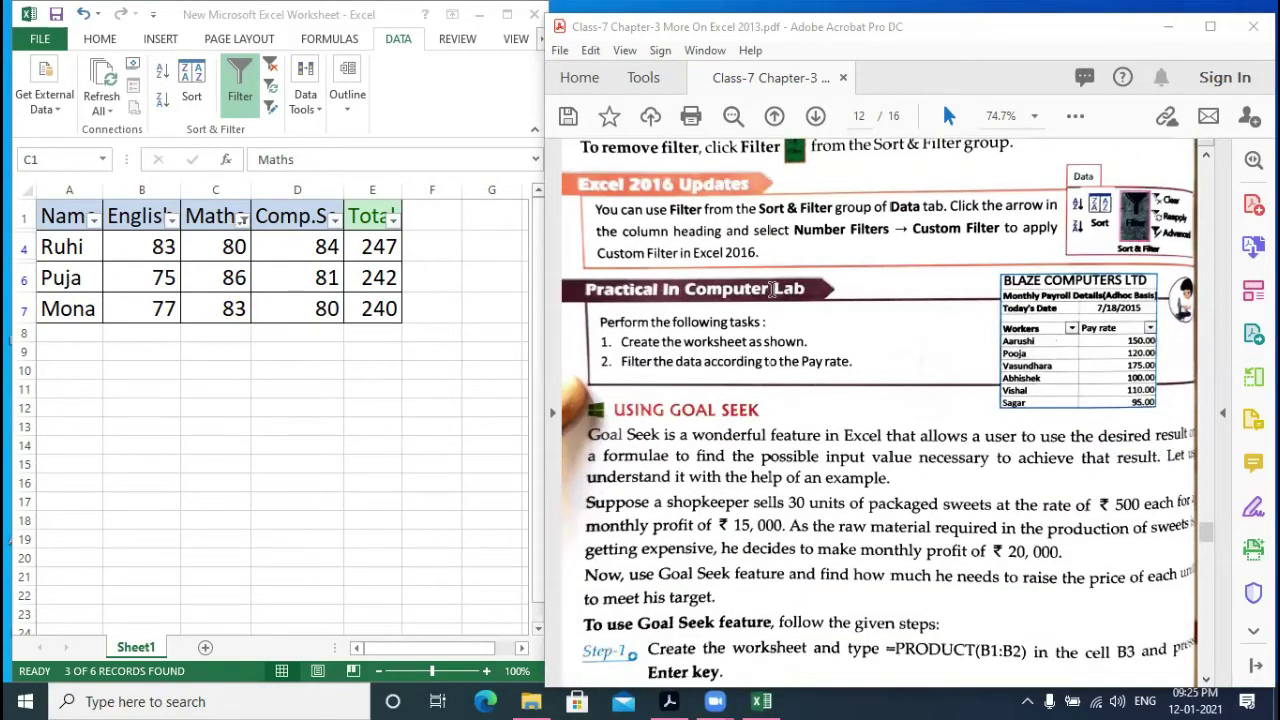
scroll(772, 287, "down", 3)
scroll(772, 290, "down", 2)
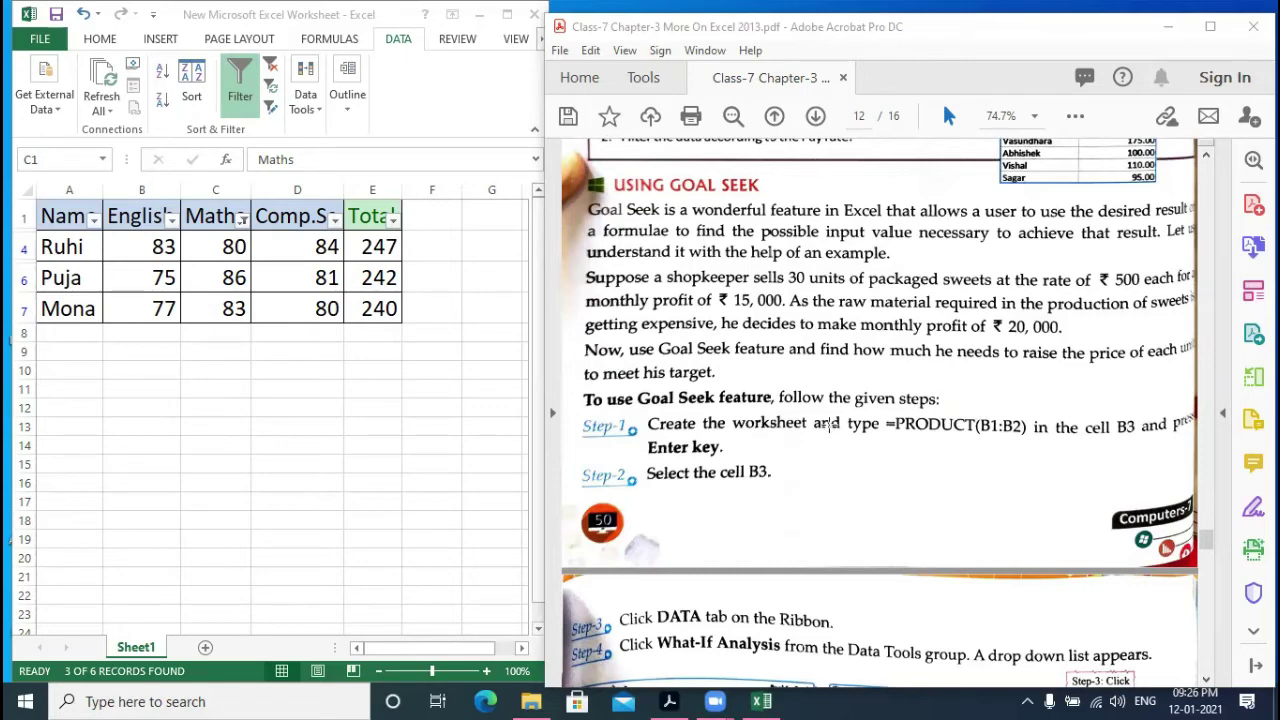
scroll(828, 425, "down", 14)
scroll(828, 425, "up", 4)
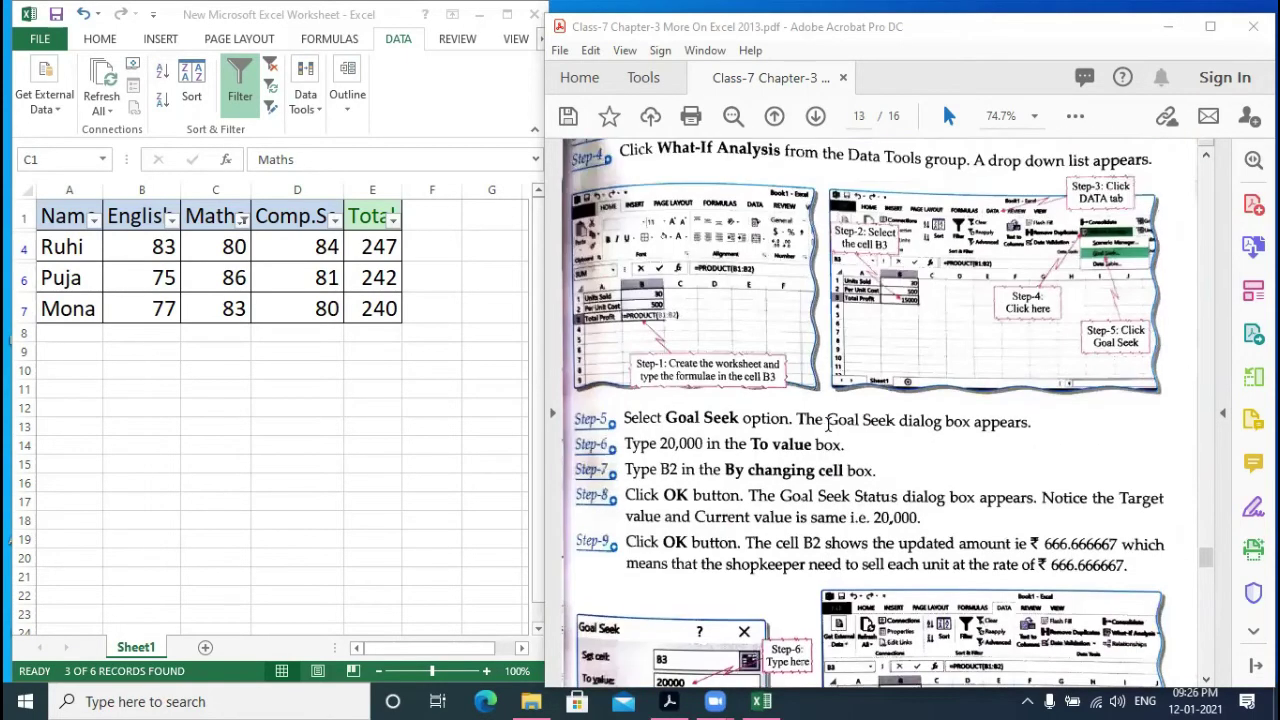
- In the Excel worksheet, enter the label "Unit sold" in cell A11 and the quantity 30 in B11
left_click(87, 386)
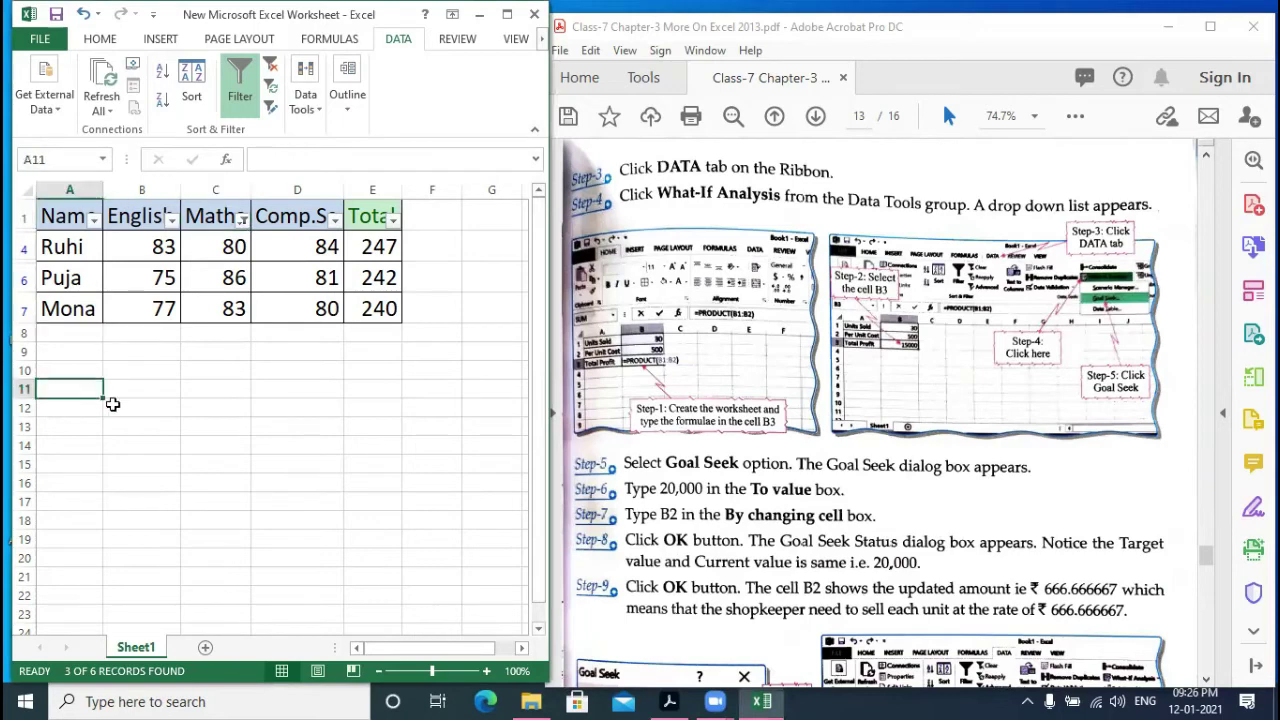
type("Unit sold")
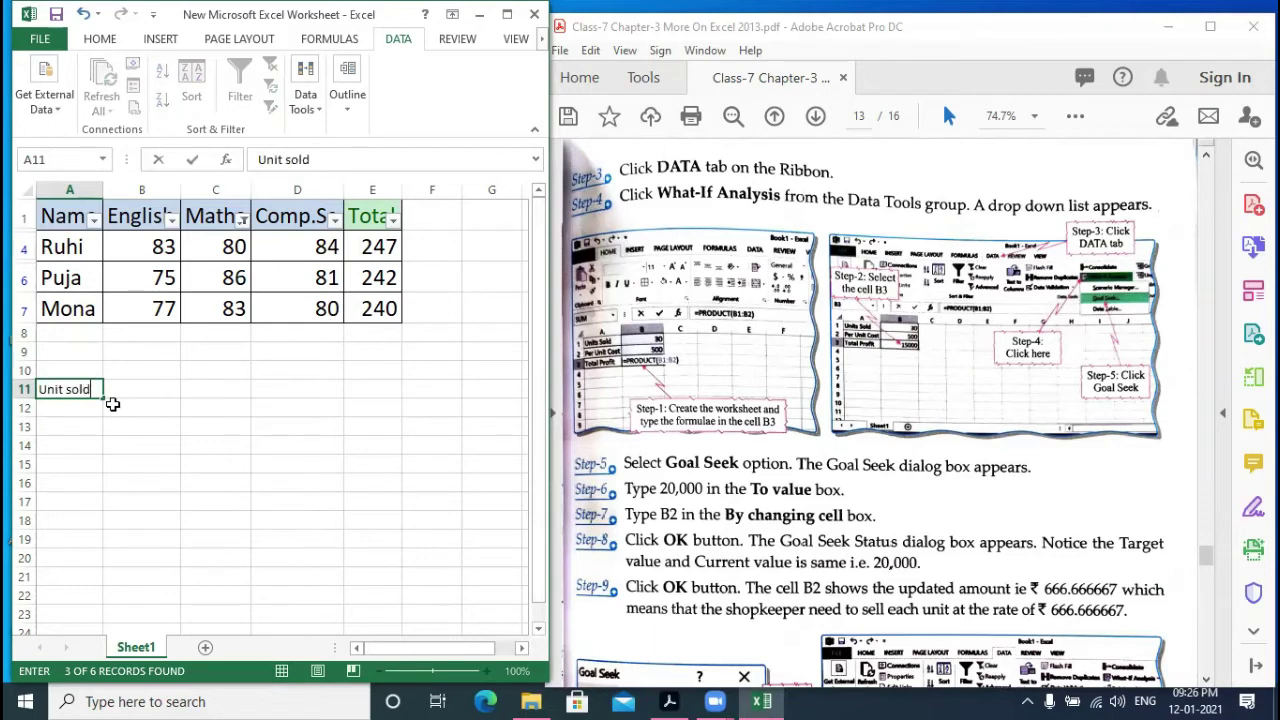
key("Tab")
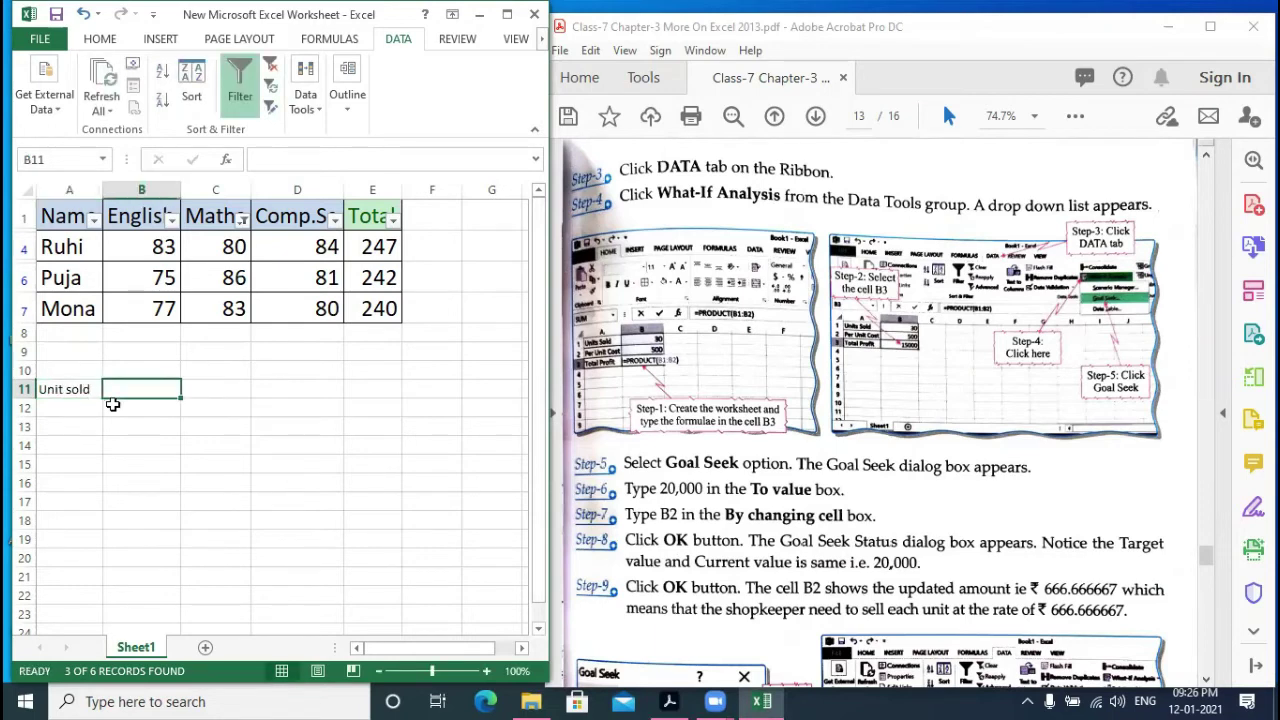
type("30")
key("Return")
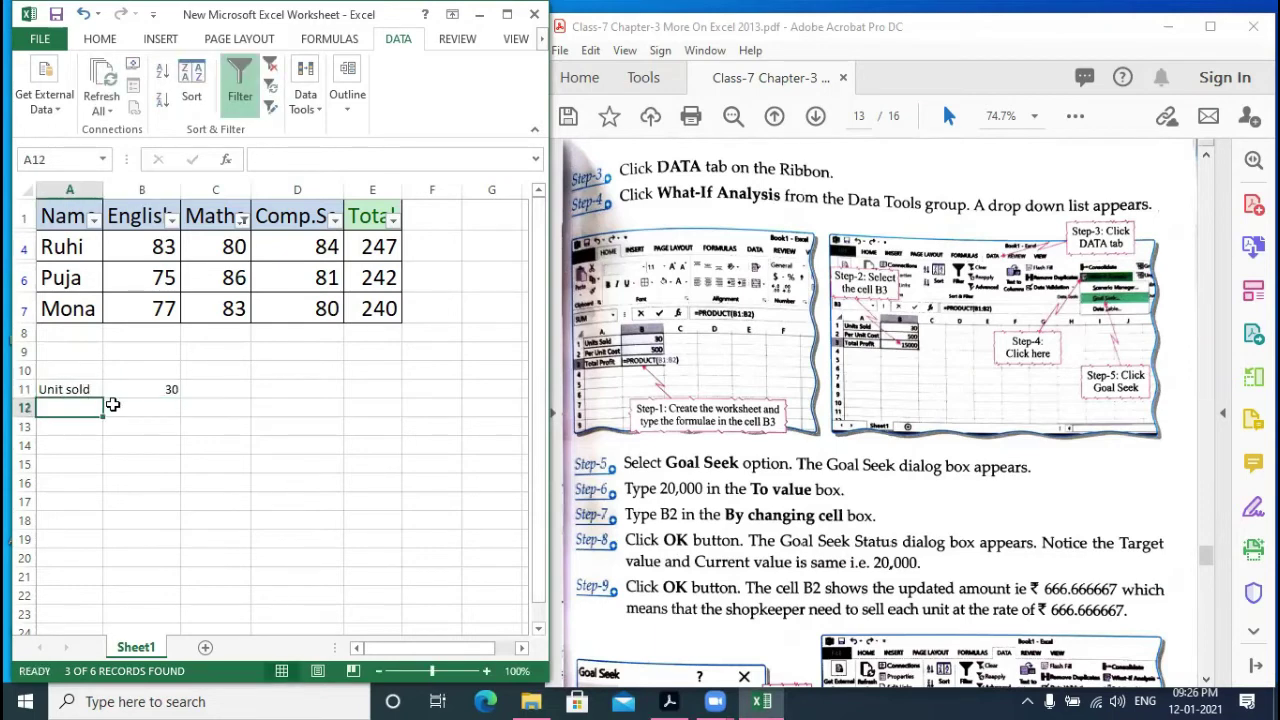
- Enter "Per unit price 600" in cell A12 and the label "total profit" in A13
type("Per unit")
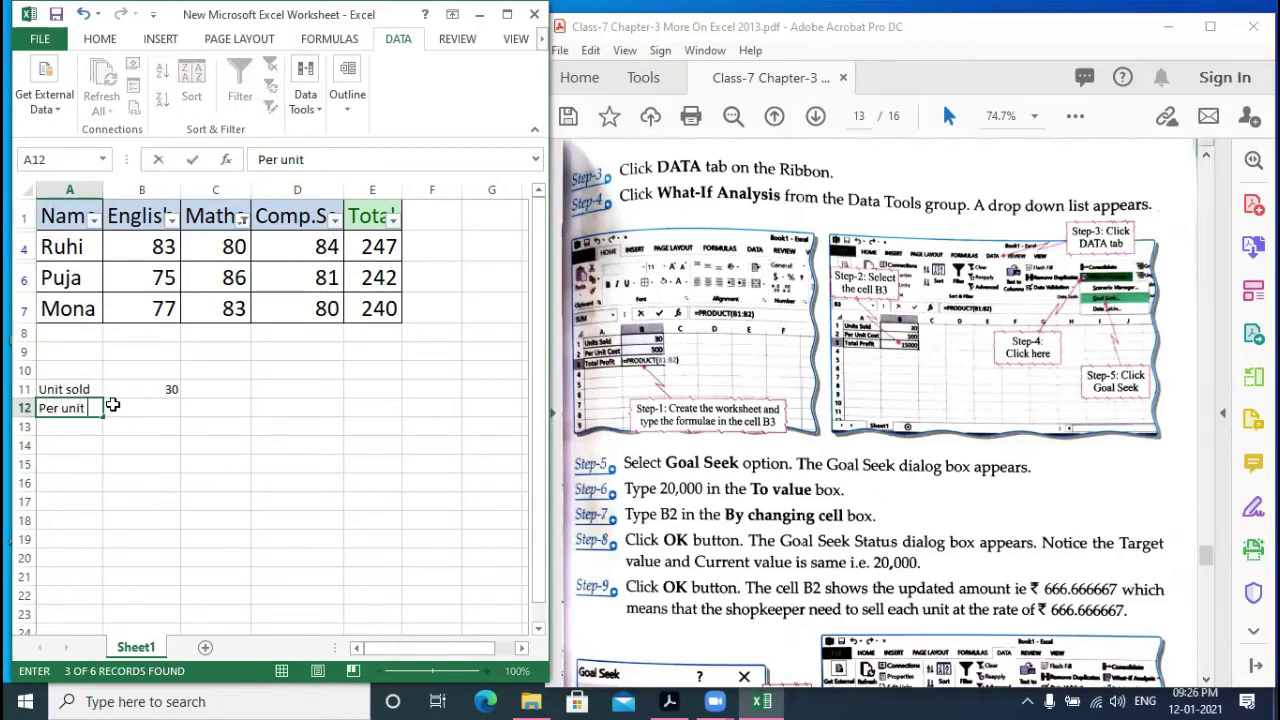
type(" price 6")
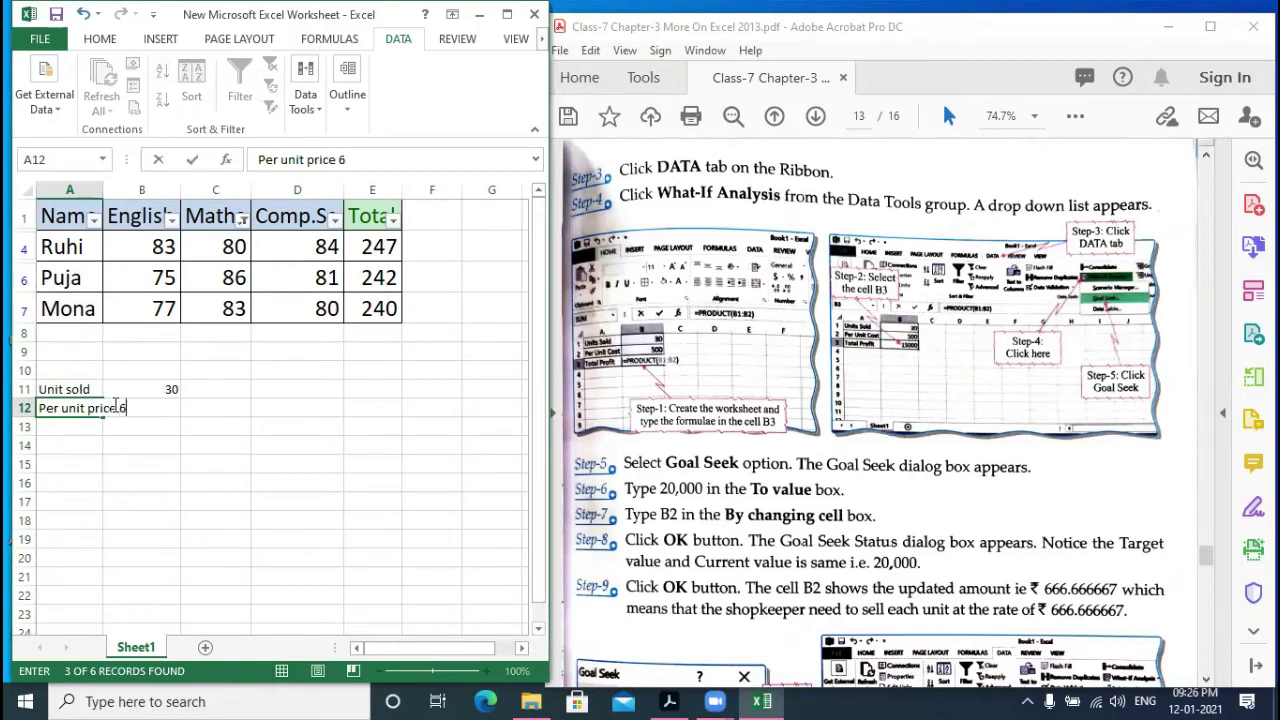
type("00")
key("Return")
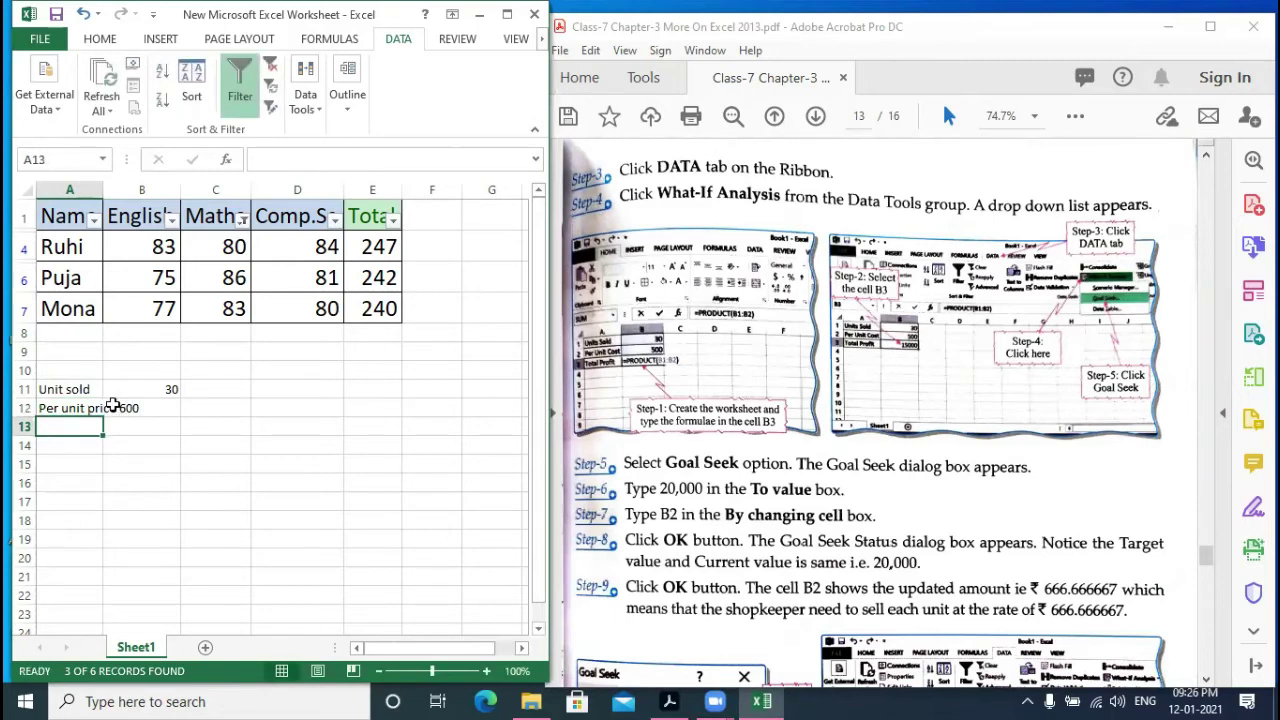
type("total profit")
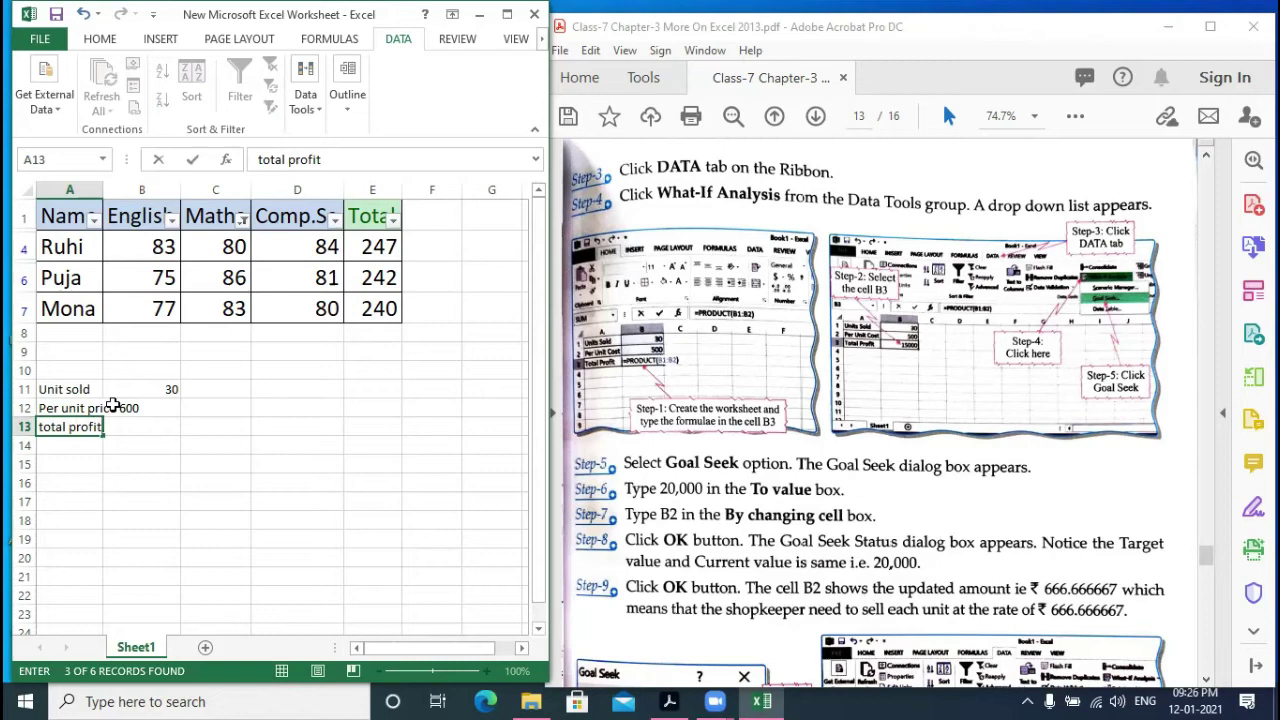
- Enter the formula =Pr(B11:B12) in cell B13 beside the total profit label
key("Tab")
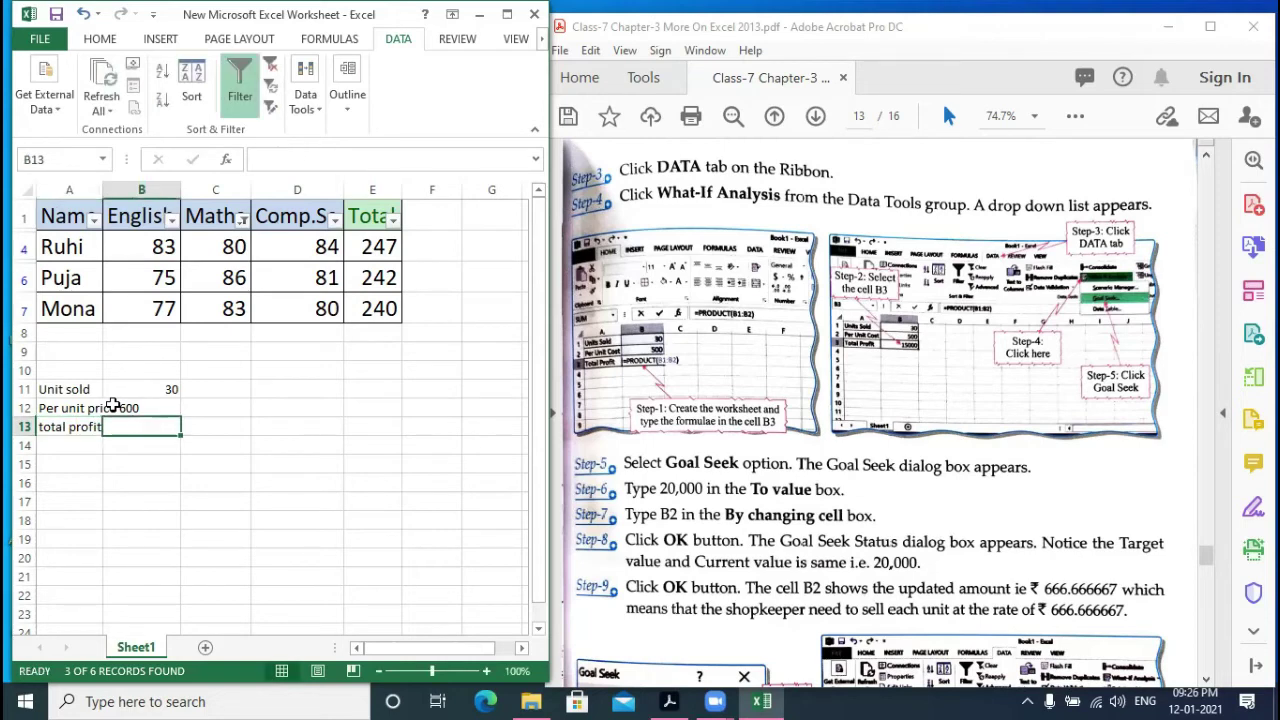
type("=Pr")
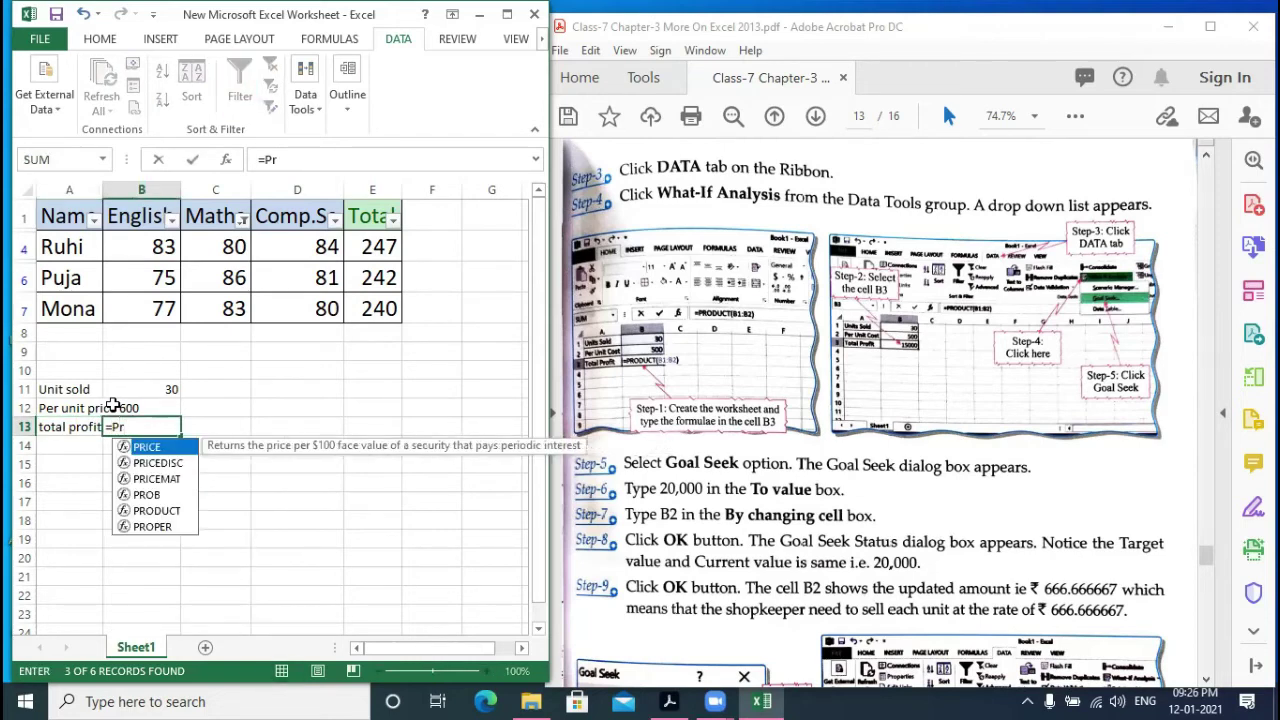
key("Down")
key("Down")
key("Down")
key("Down")
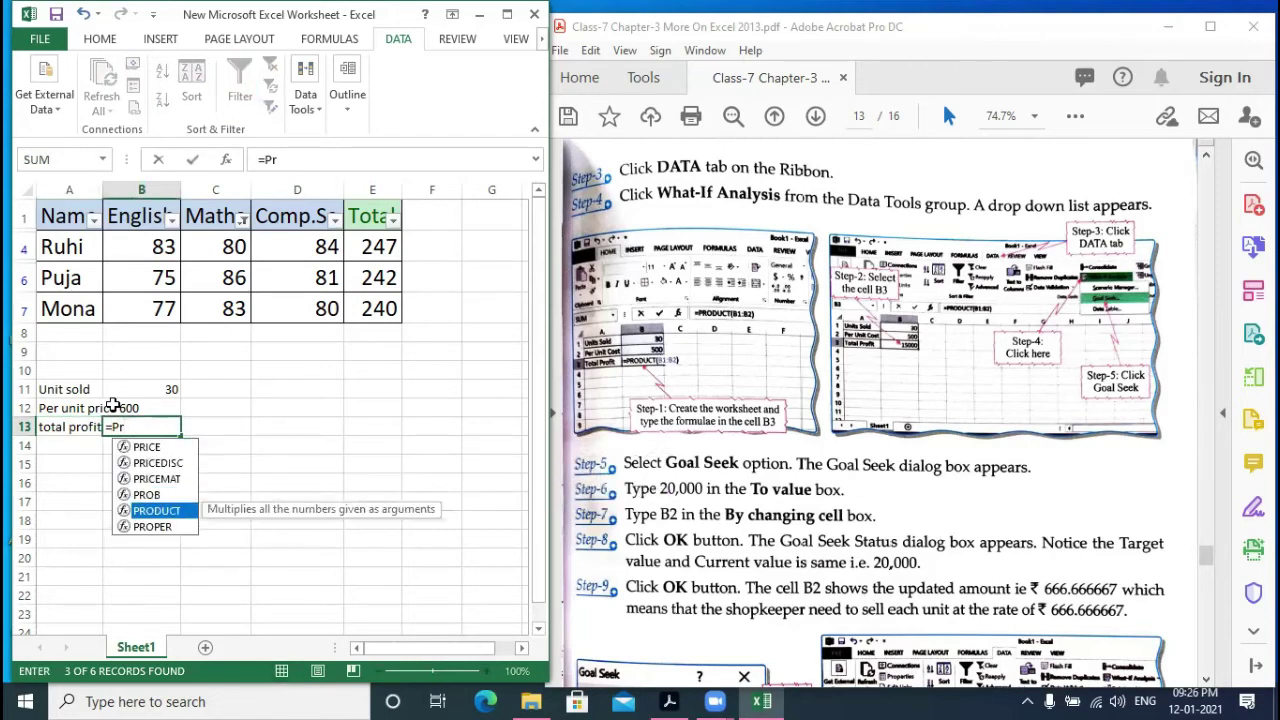
type("(")
key("Up")
key("Up")
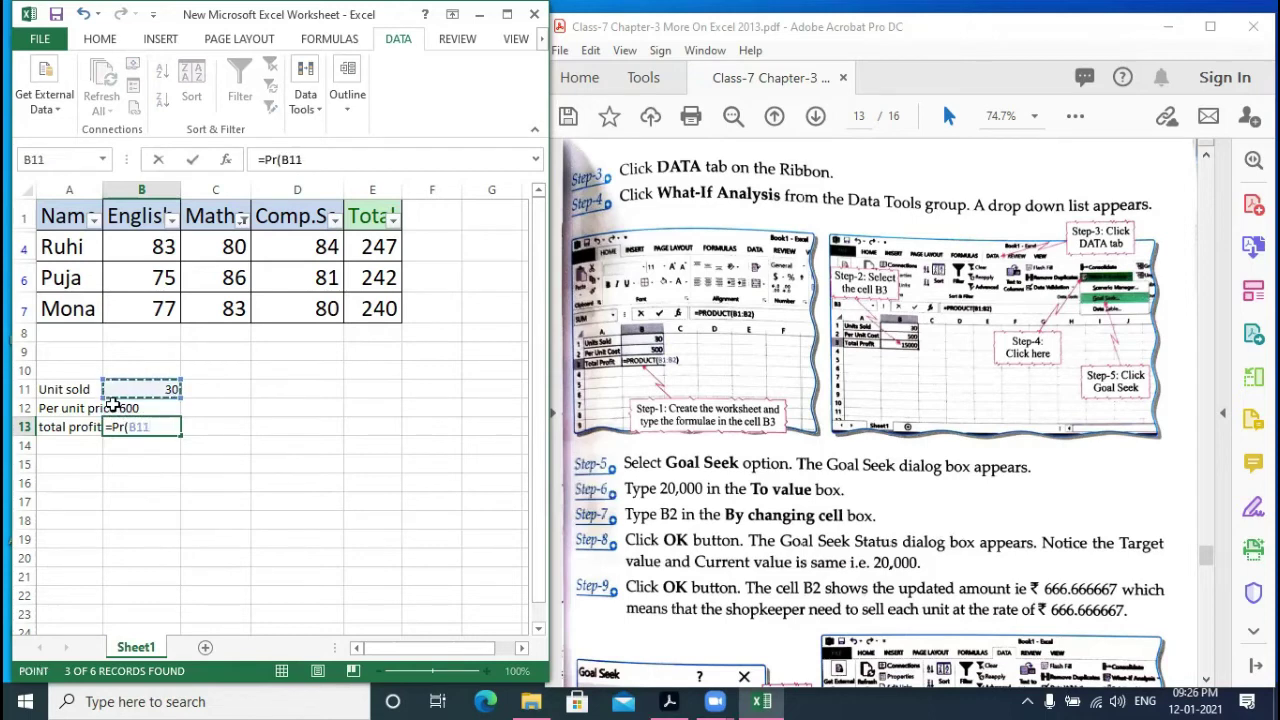
key("shift+Down")
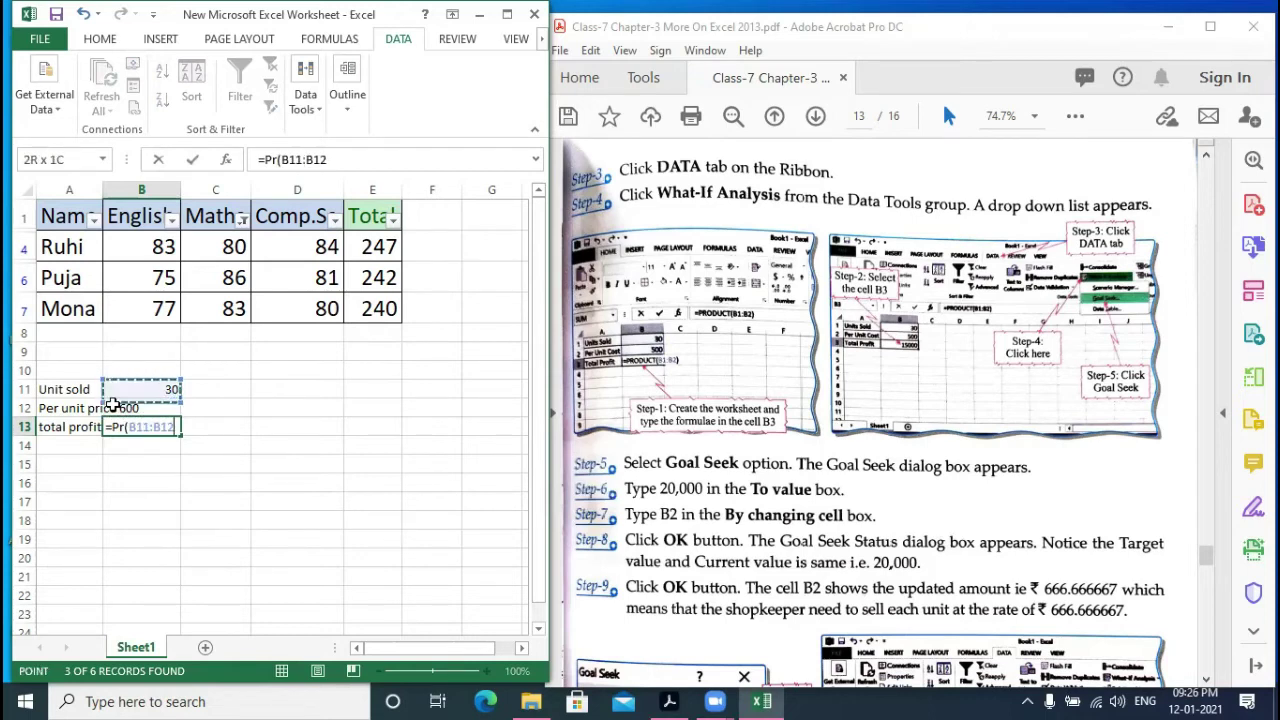
key("Return")
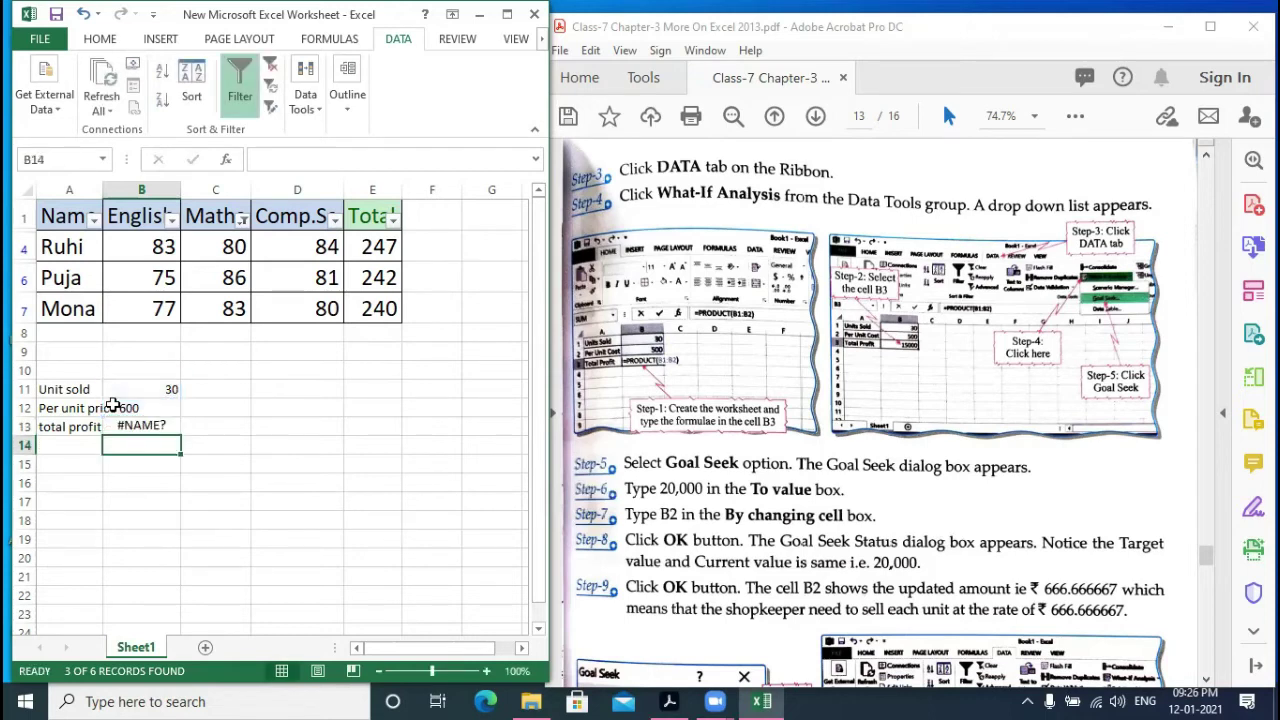
- Correct the total profit formula in B13 to =PRODUCT(B11:B12)
key("Up")
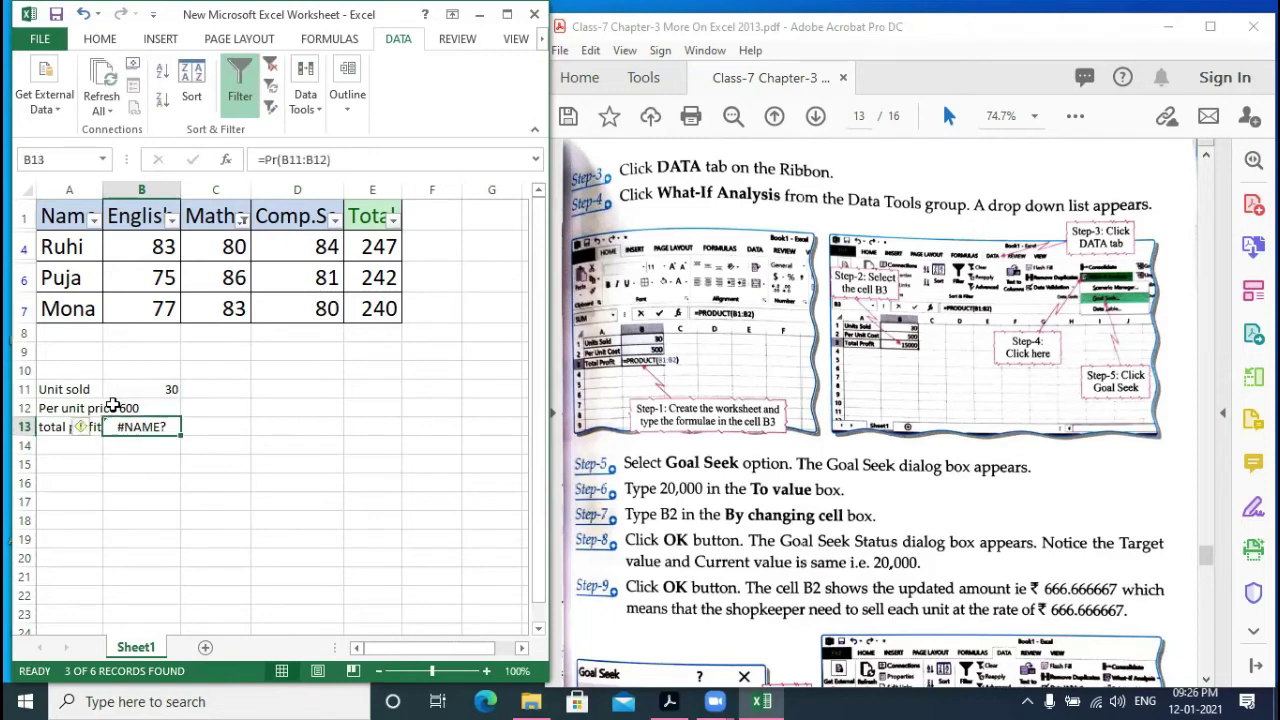
left_click(288, 159)
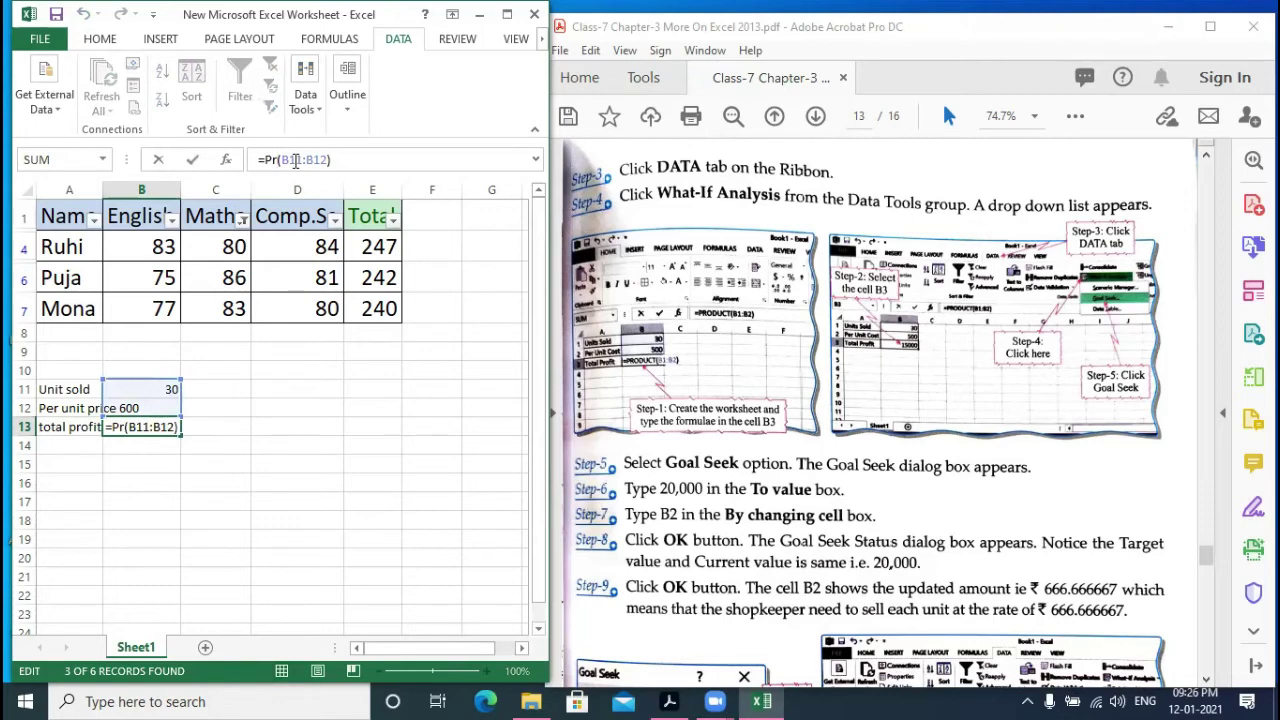
type("oduct")
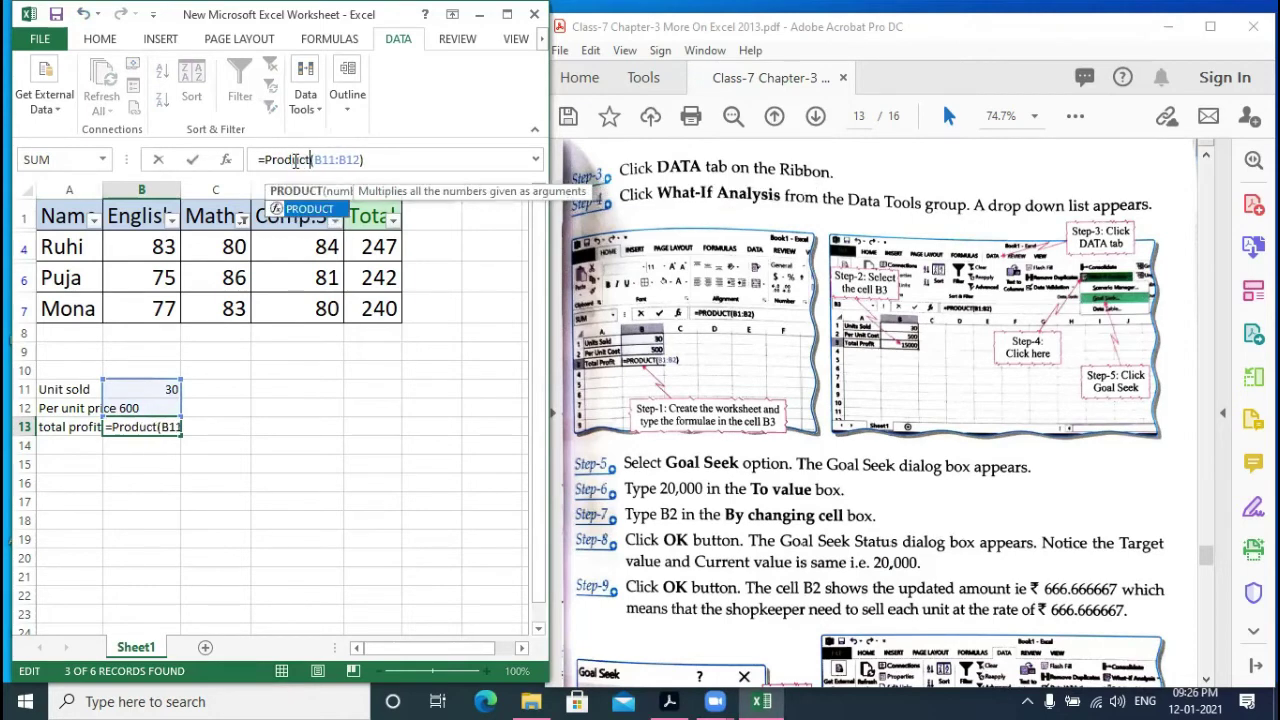
key("Return")
key("Up")
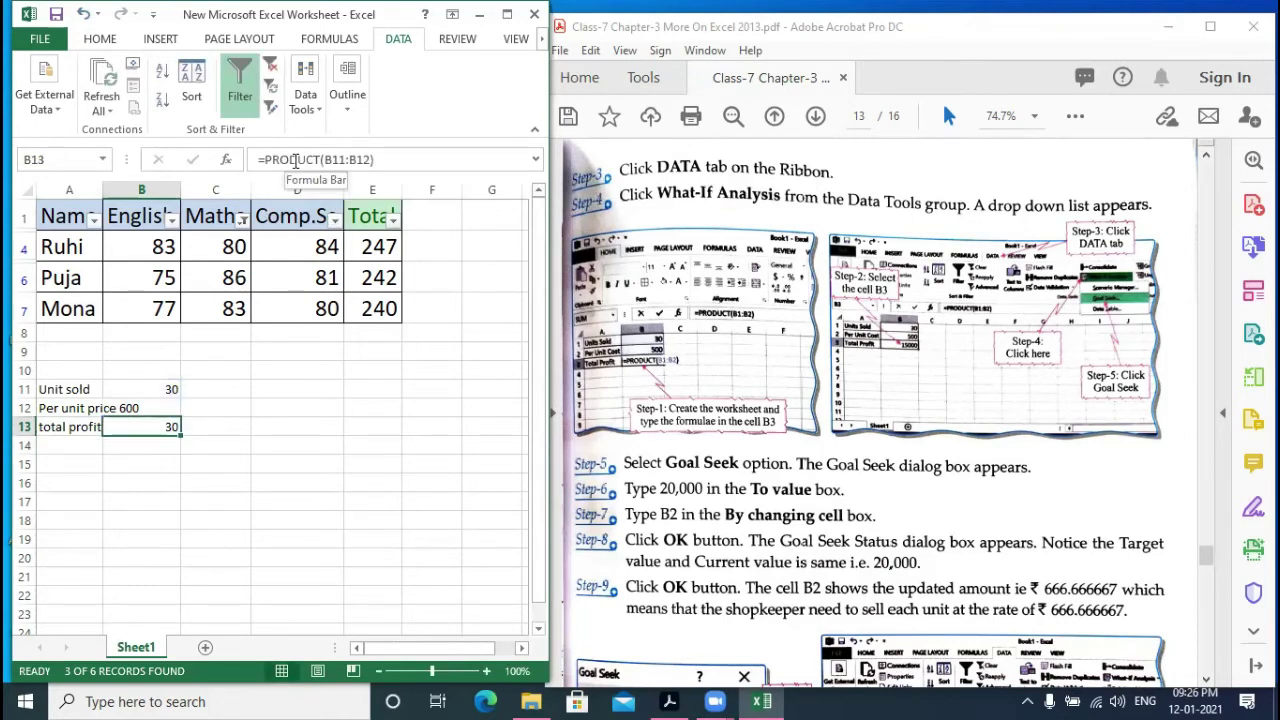
key("Up")
key("Down")
- Circle the Unit sold, Per unit price and total profit rows, and review the shopkeeper example on page 12 of the PDF
left_click(686, 372)
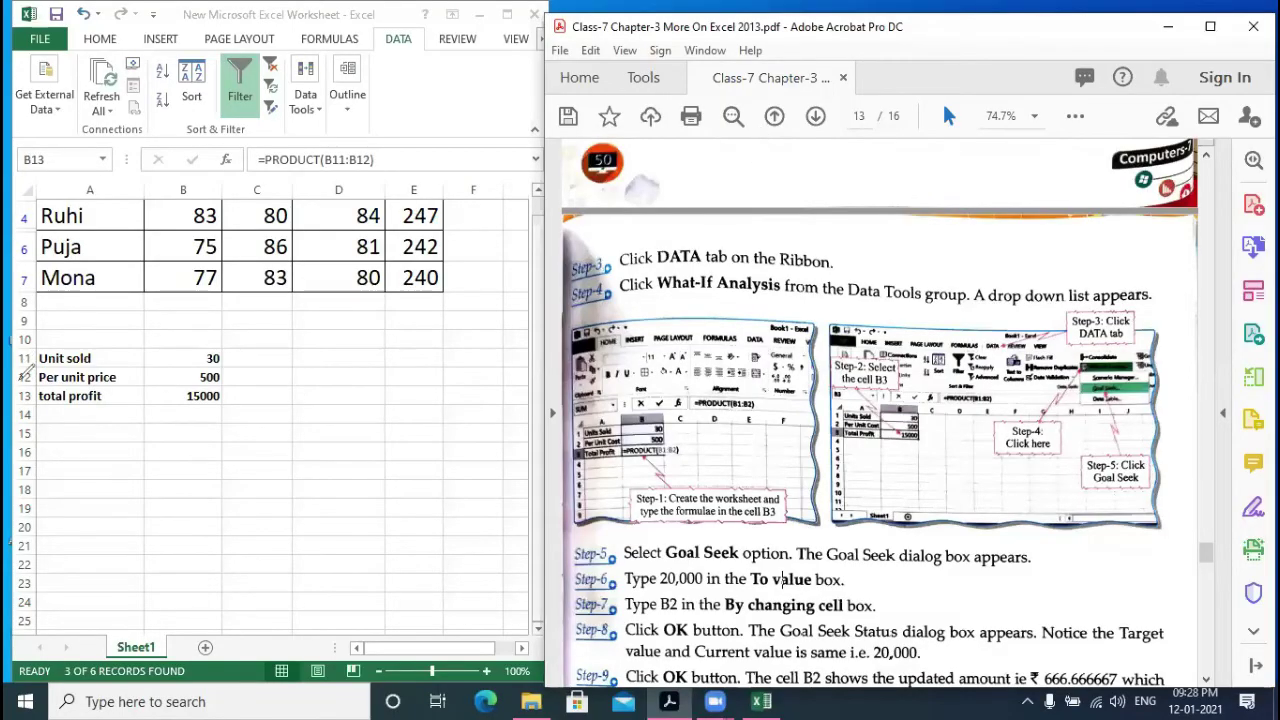
mouse_move(172, 341)
left_mouse_down()
mouse_move(35, 347)
mouse_move(142, 369)
mouse_move(231, 362)
mouse_move(205, 340)
mouse_move(143, 335)
left_mouse_up()
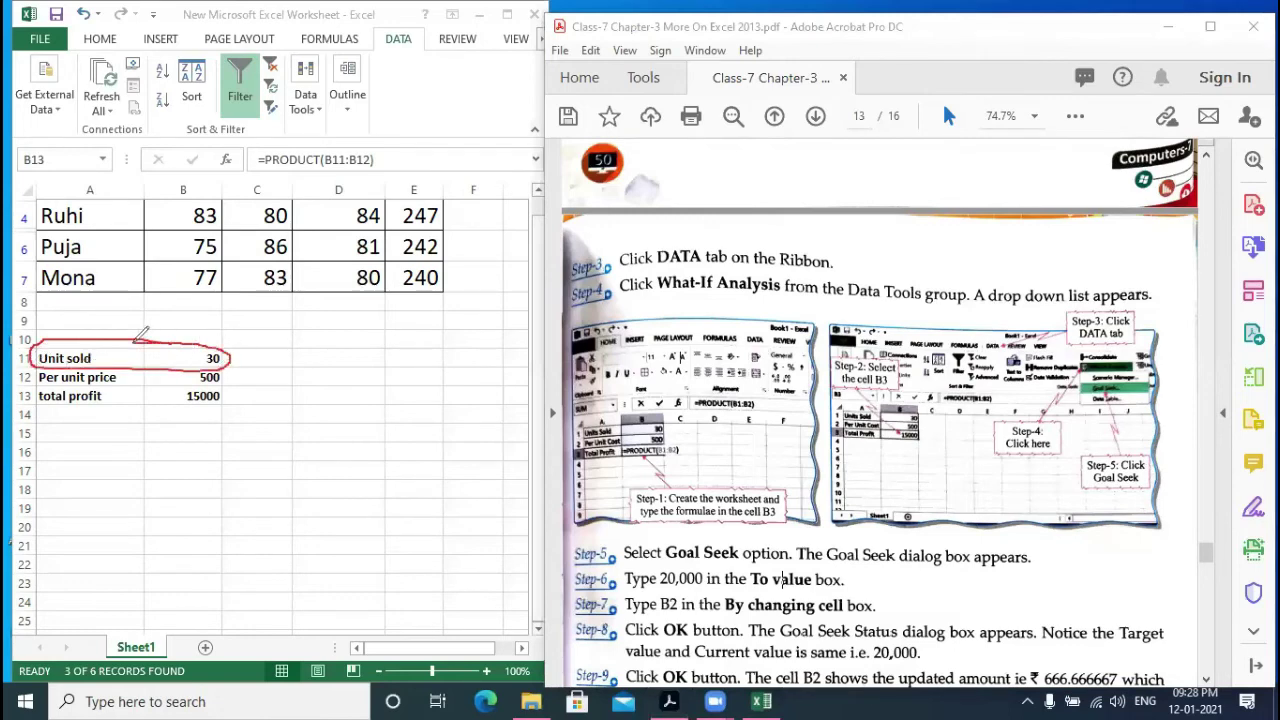
mouse_move(38, 366)
left_mouse_down()
mouse_move(40, 382)
mouse_move(222, 378)
mouse_move(240, 362)
mouse_move(36, 390)
mouse_move(140, 420)
mouse_move(240, 385)
left_mouse_up()
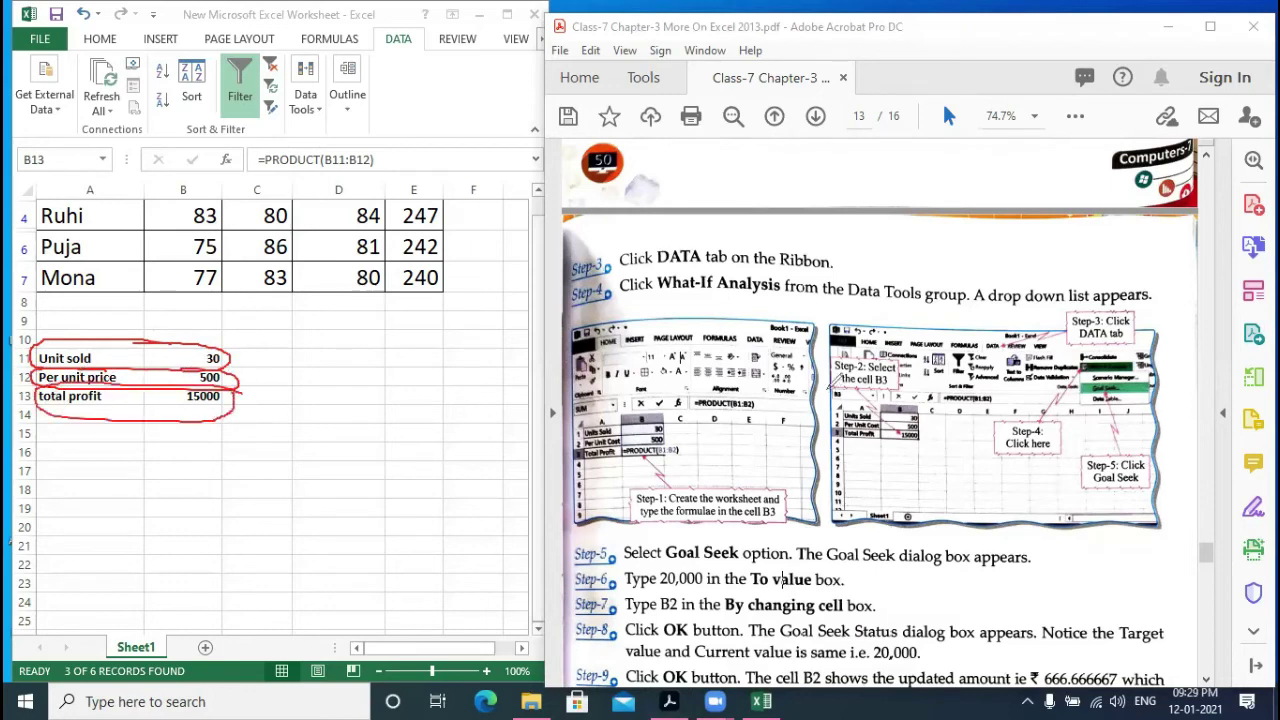
scroll(816, 447, "up", 3)
scroll(816, 447, "up", 2)
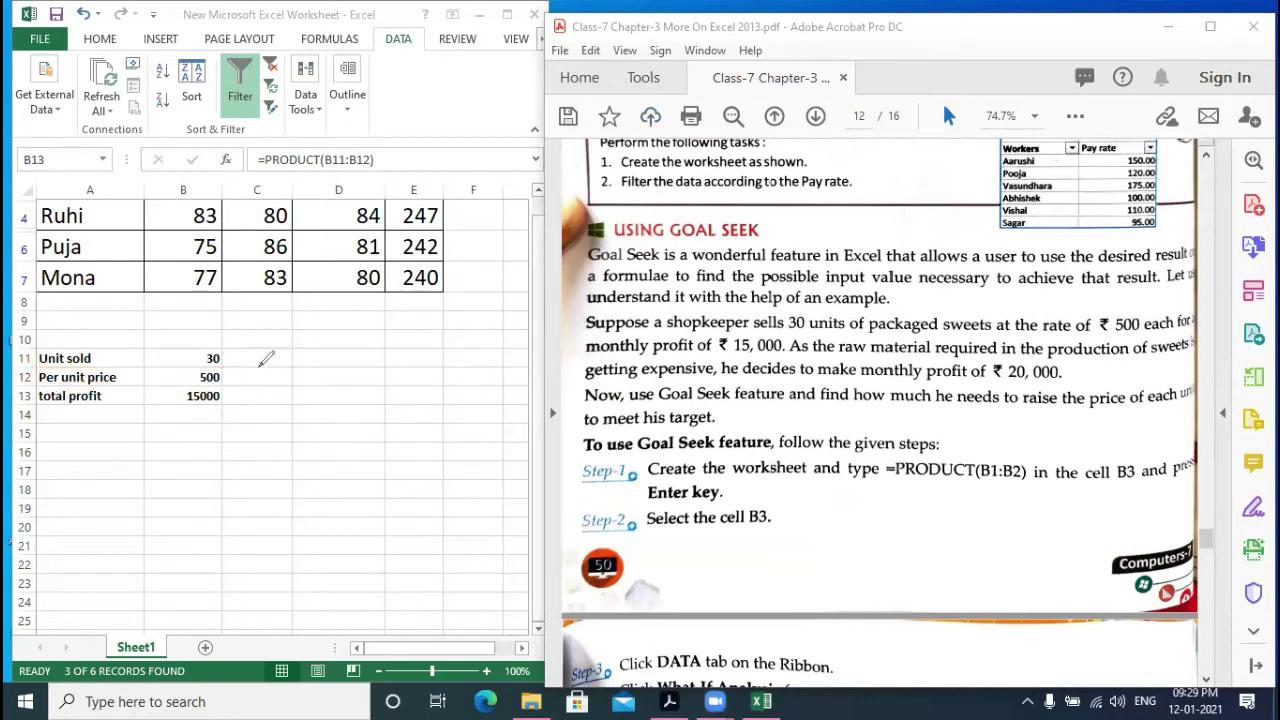
- Circle the total profit, handwrite and underline the target 20000 beside it, and circle the per unit price
mouse_move(238, 378)
left_mouse_down()
mouse_move(165, 400)
mouse_move(233, 378)
mouse_move(243, 389)
left_mouse_up()
mouse_move(263, 396)
left_mouse_down()
mouse_move(286, 400)
mouse_move(290, 420)
mouse_move(360, 382)
mouse_move(378, 443)
left_mouse_up()
left_click_drag(368, 400, 388, 392)
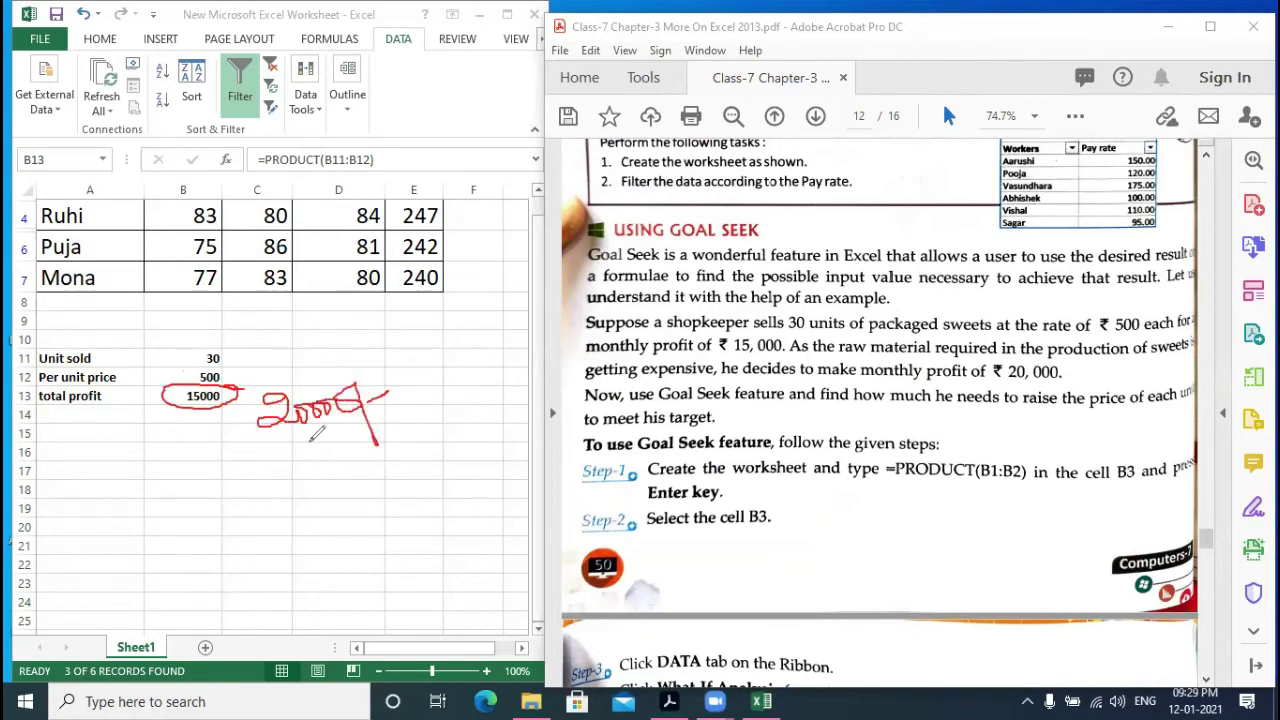
left_click_drag(300, 438, 376, 426)
mouse_move(186, 396)
left_mouse_down()
mouse_move(229, 396)
mouse_move(184, 372)
mouse_move(232, 370)
left_mouse_up()
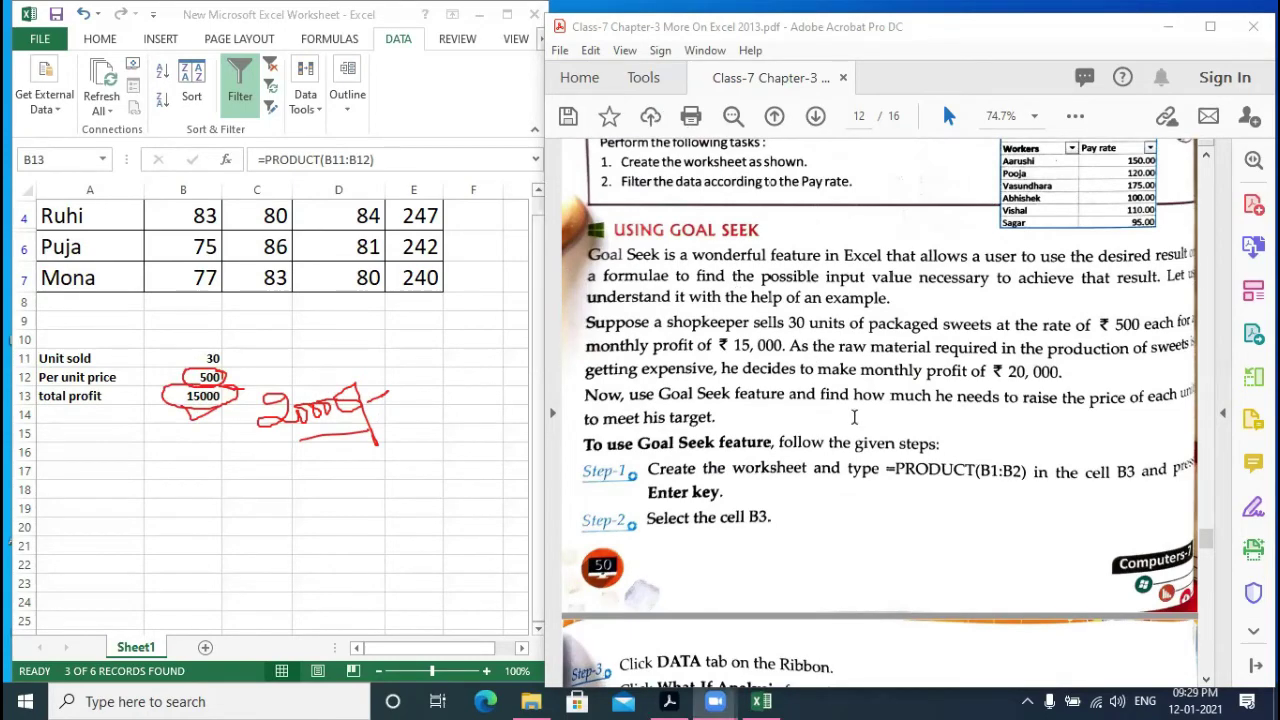
- Review the PDF's Goal Seek instructions on page 13 and return to the opening steps on page 12
scroll(854, 416, "down", 10)
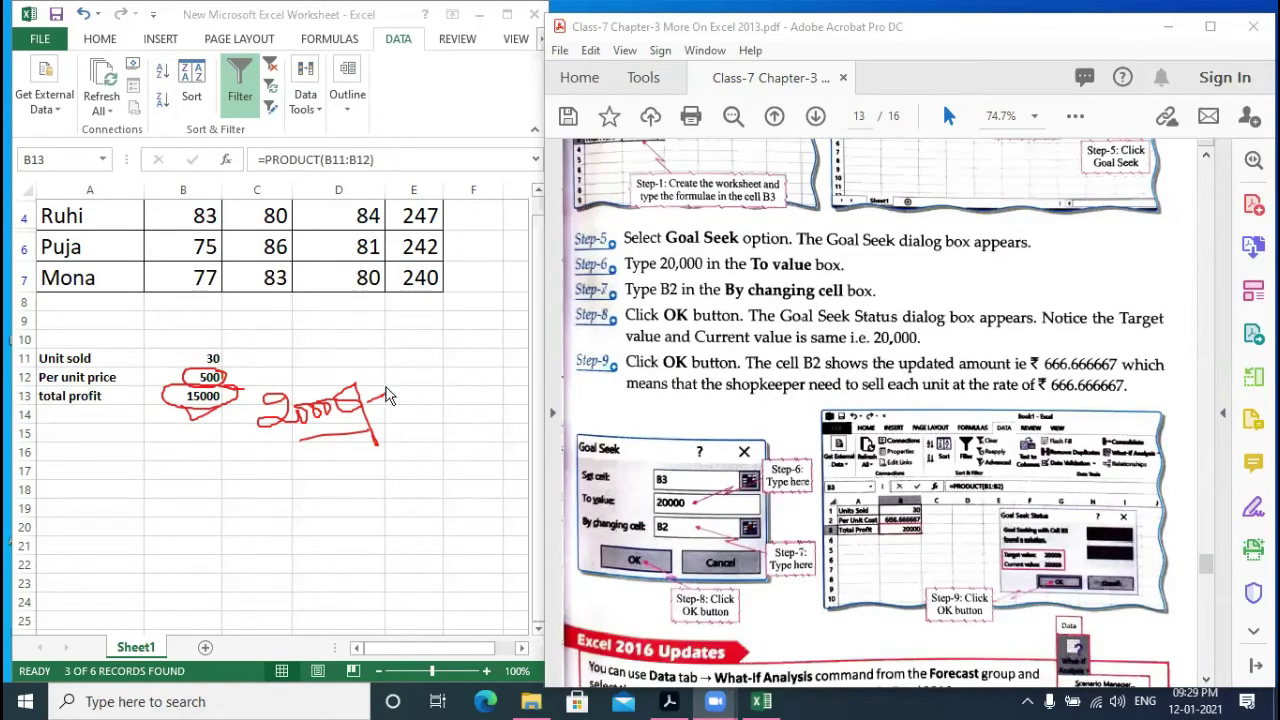
scroll(818, 408, "up", 5)
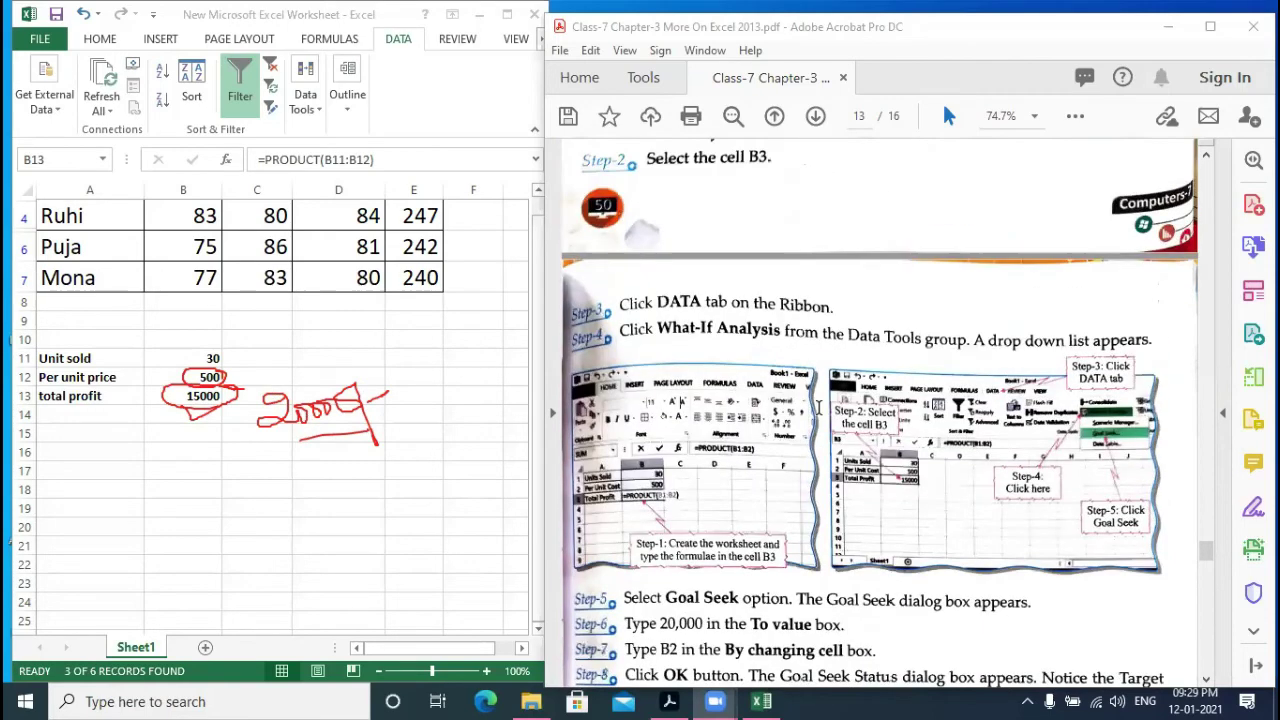
scroll(818, 410, "up", 3)
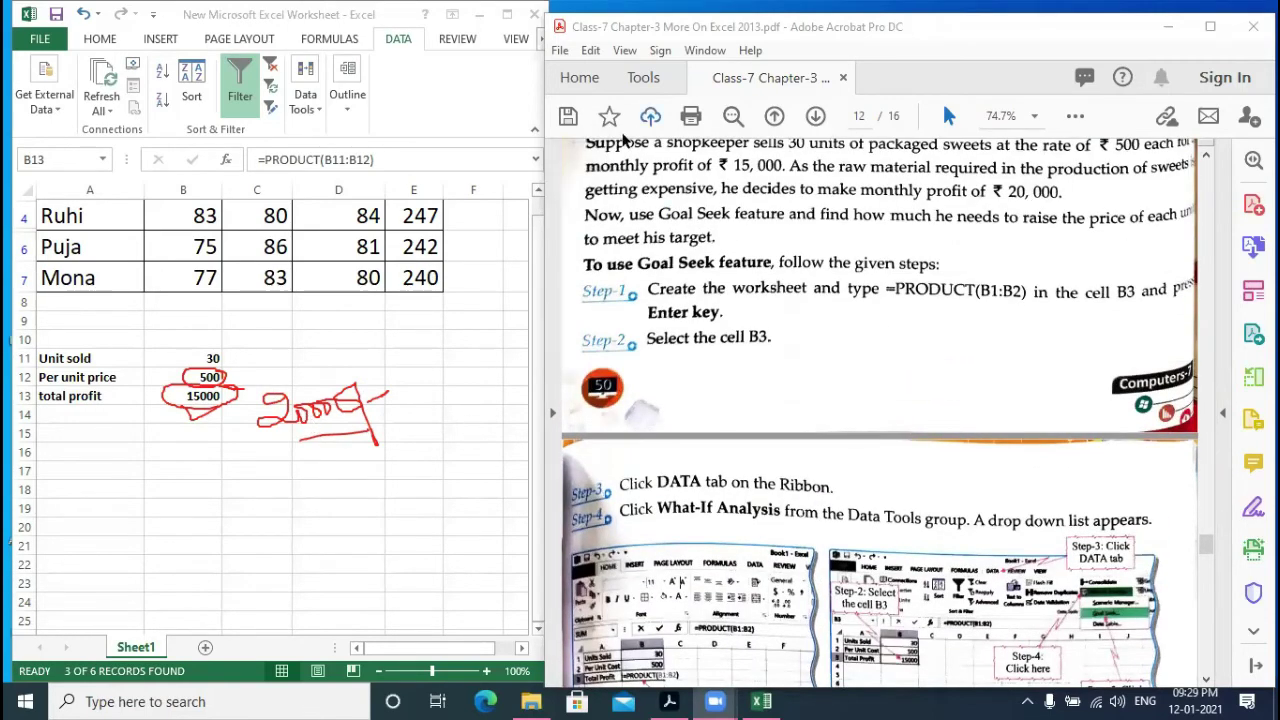
- Select the total profit in B13, and circle the Data Tools group and the DATA tab
left_click(195, 396)
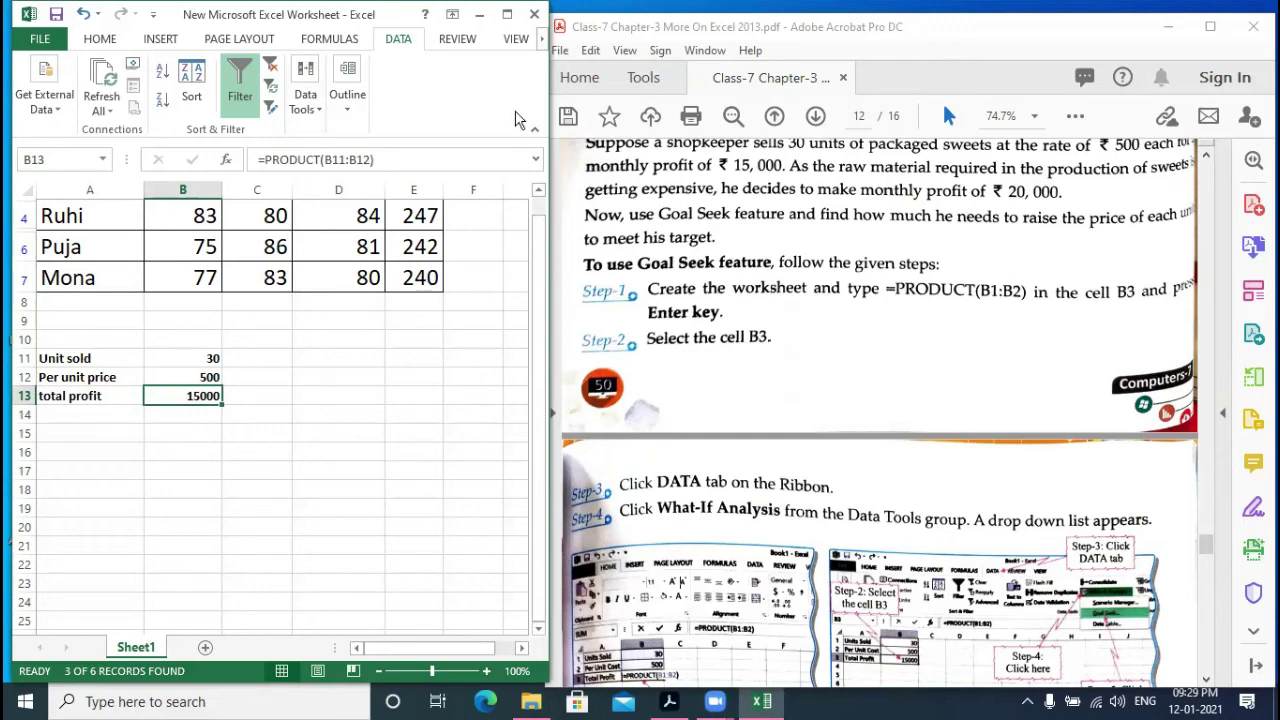
mouse_move(338, 108)
left_mouse_down()
mouse_move(308, 30)
mouse_move(296, 120)
mouse_move(330, 98)
left_mouse_up()
mouse_move(384, 16)
left_mouse_down()
mouse_move(442, 36)
mouse_move(420, 18)
left_mouse_up()
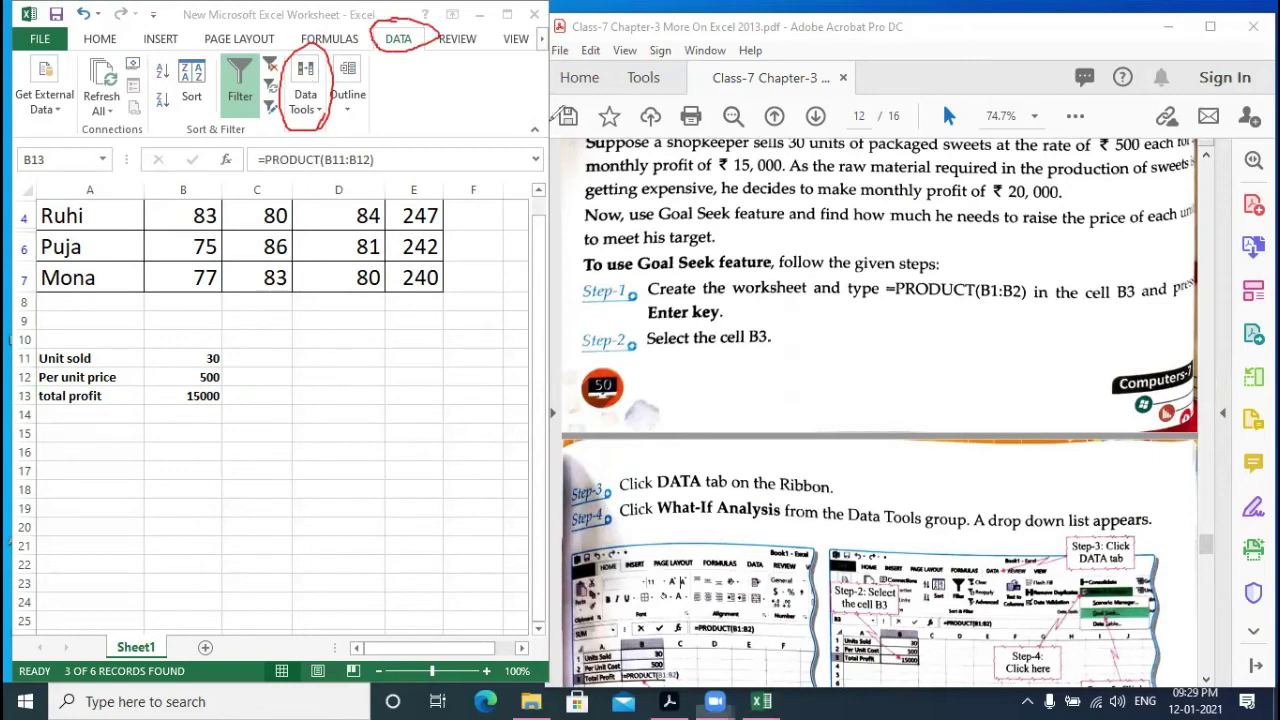
- Open Goal Seek for the total profit in B13 and bring the PDF's dialog steps on page 13 into view
left_click(322, 116)
left_click(322, 116)
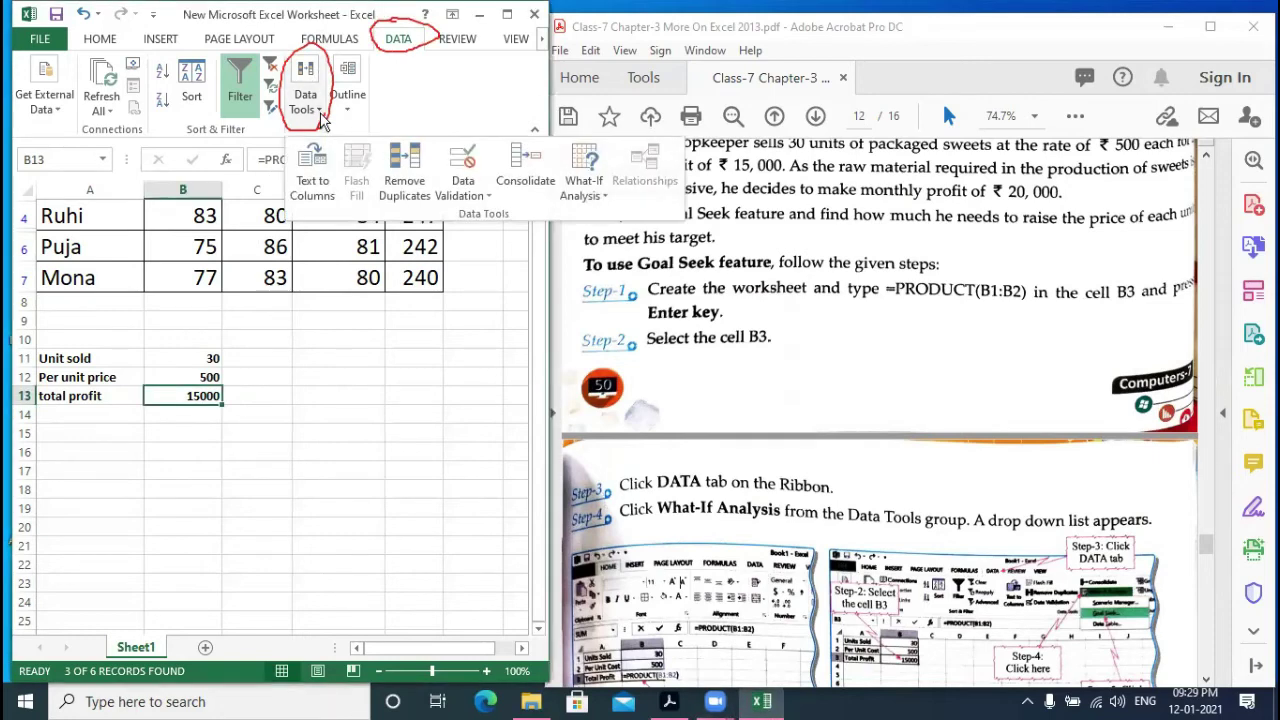
left_click(603, 199)
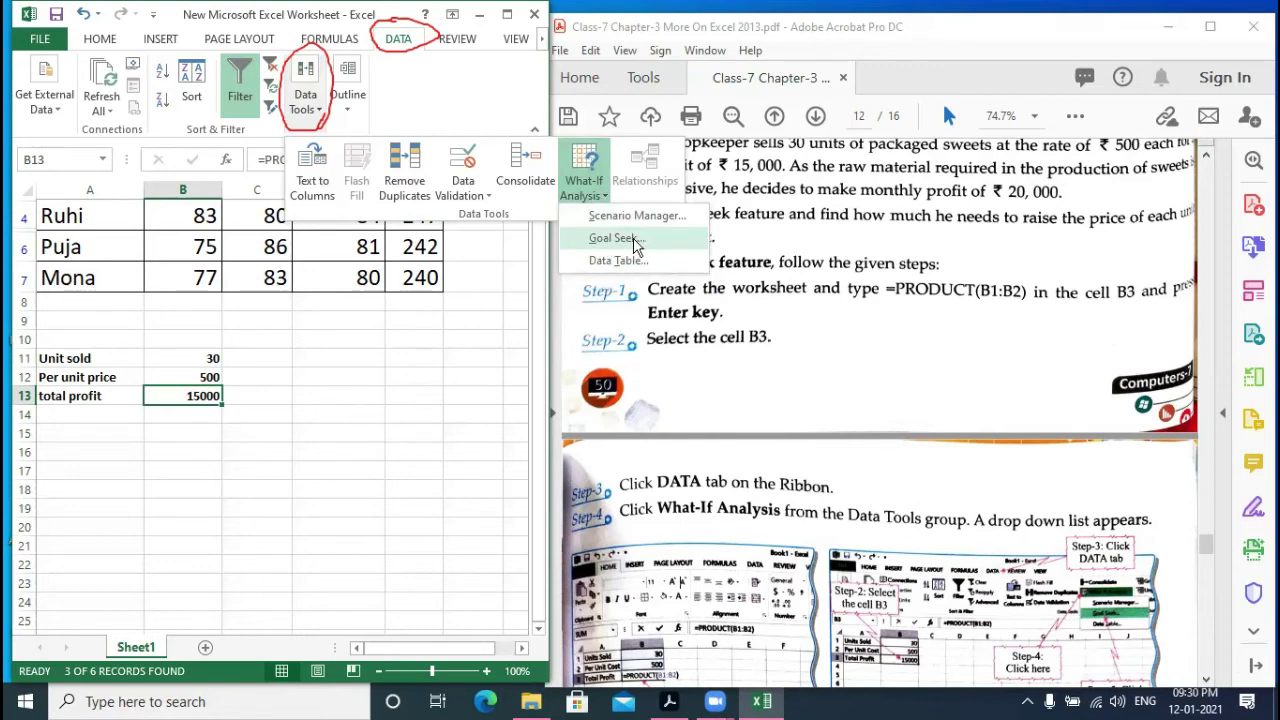
left_click(634, 240)
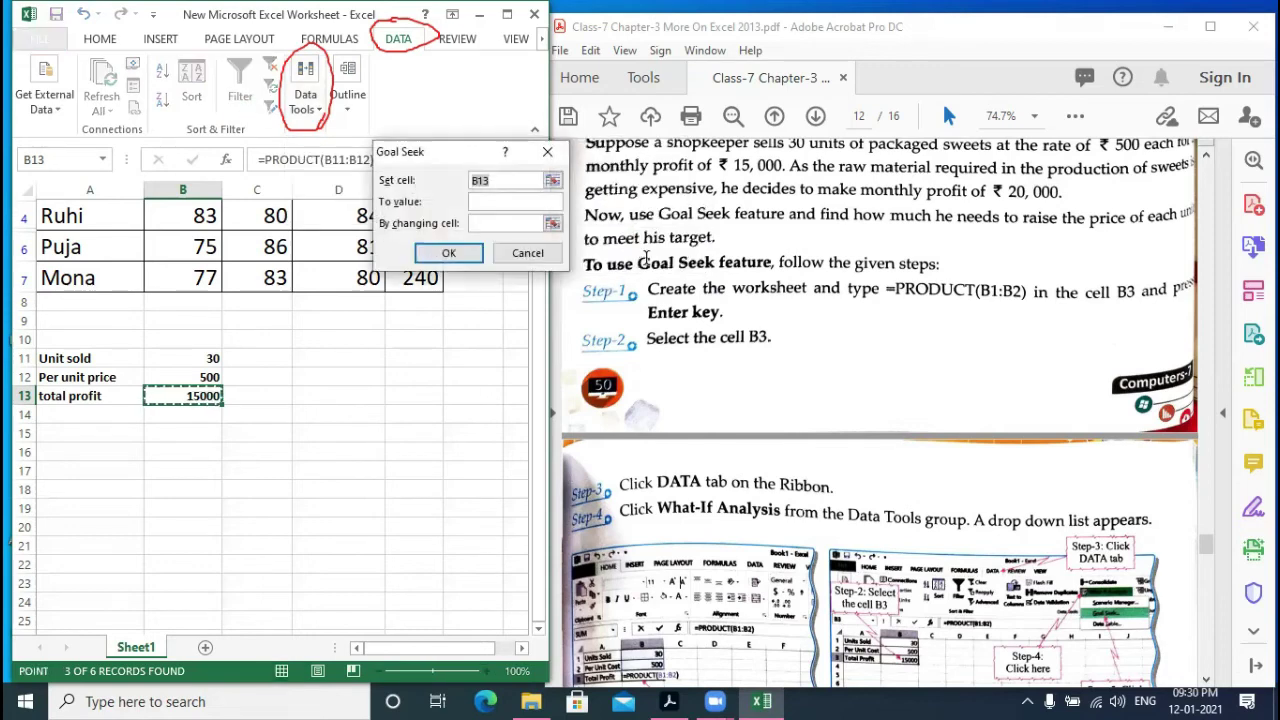
scroll(820, 300, "down", 3)
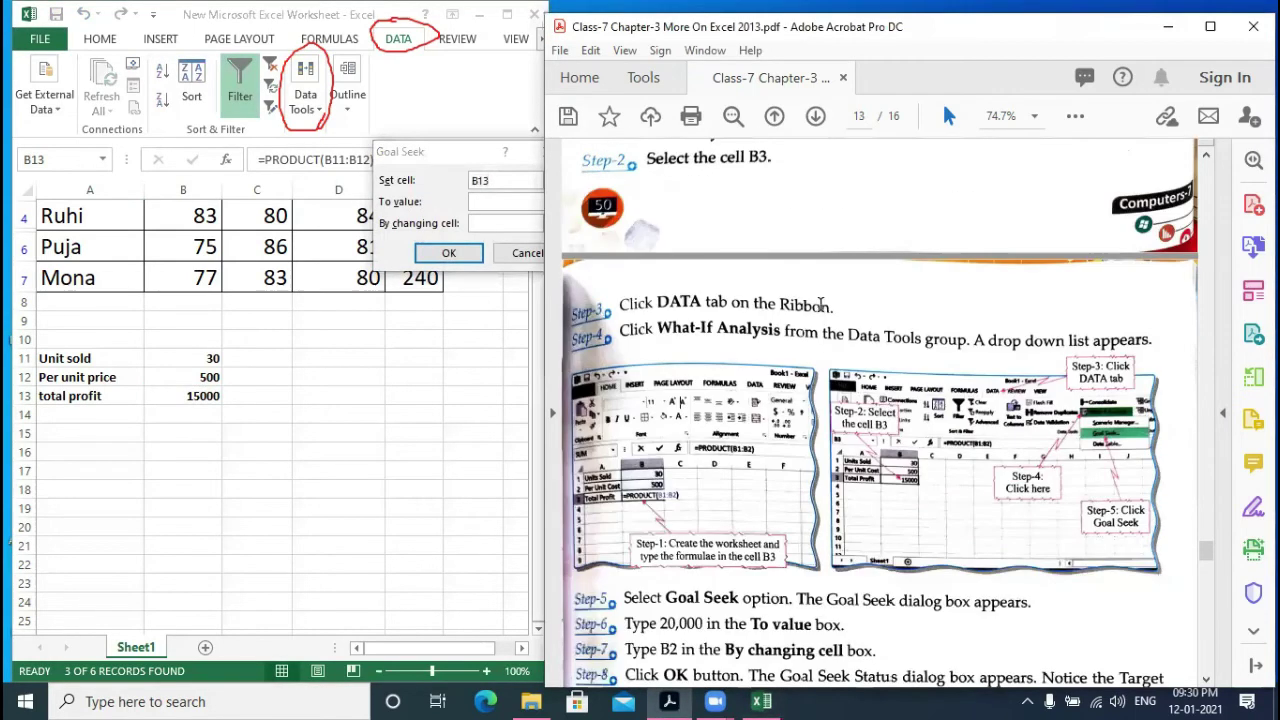
left_click_drag(415, 165, 302, 186)
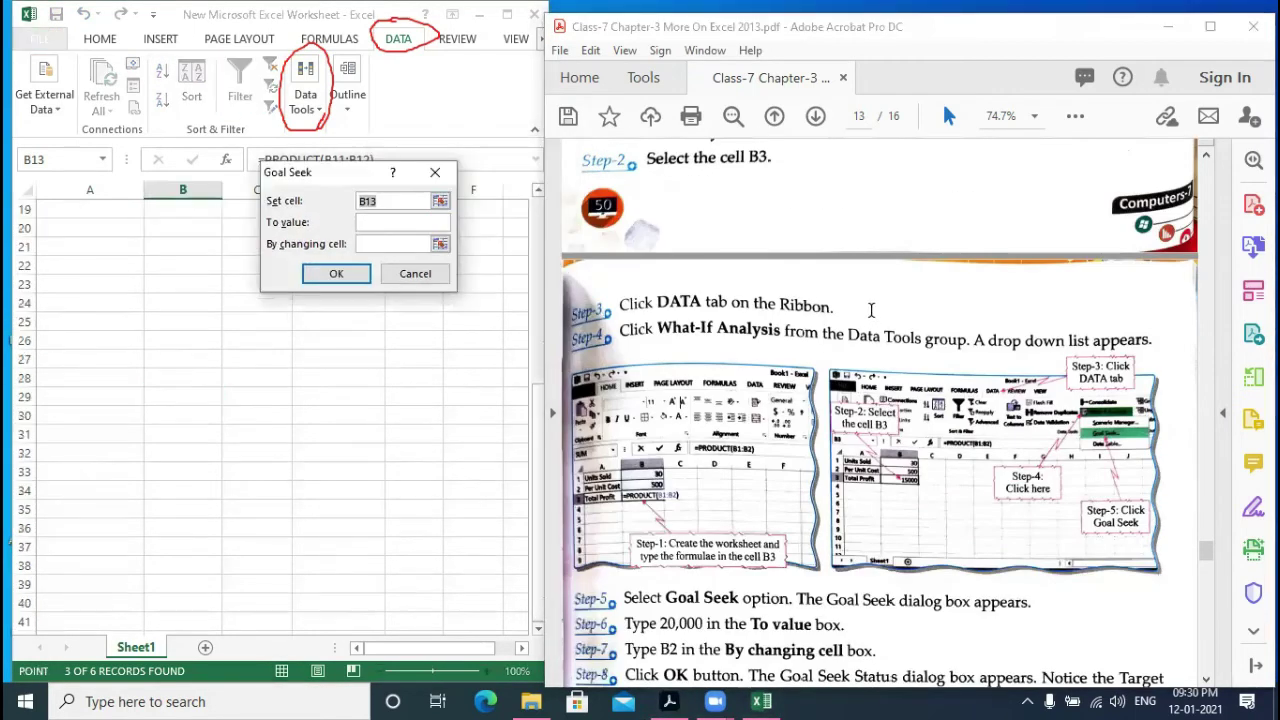
scroll(822, 340, "down", 10)
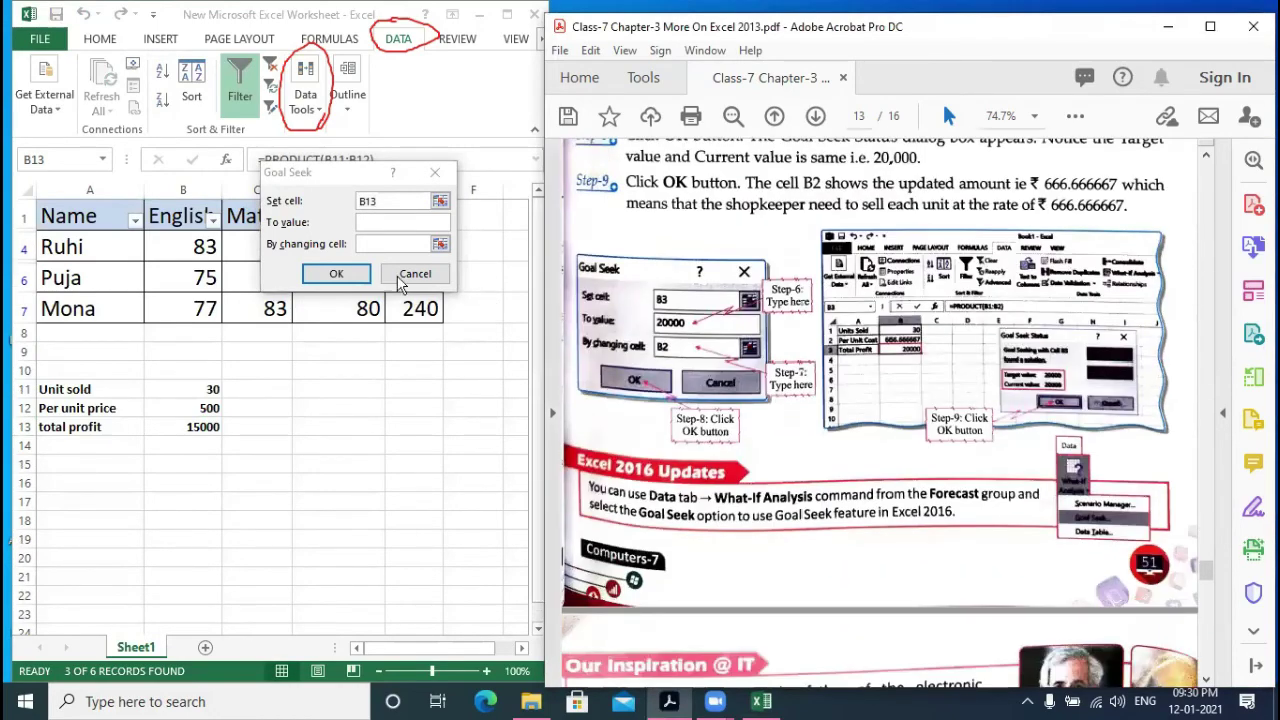
- Set the Goal Seek target value to 20000 and the changing cell to the units sold, B11
left_click(380, 222)
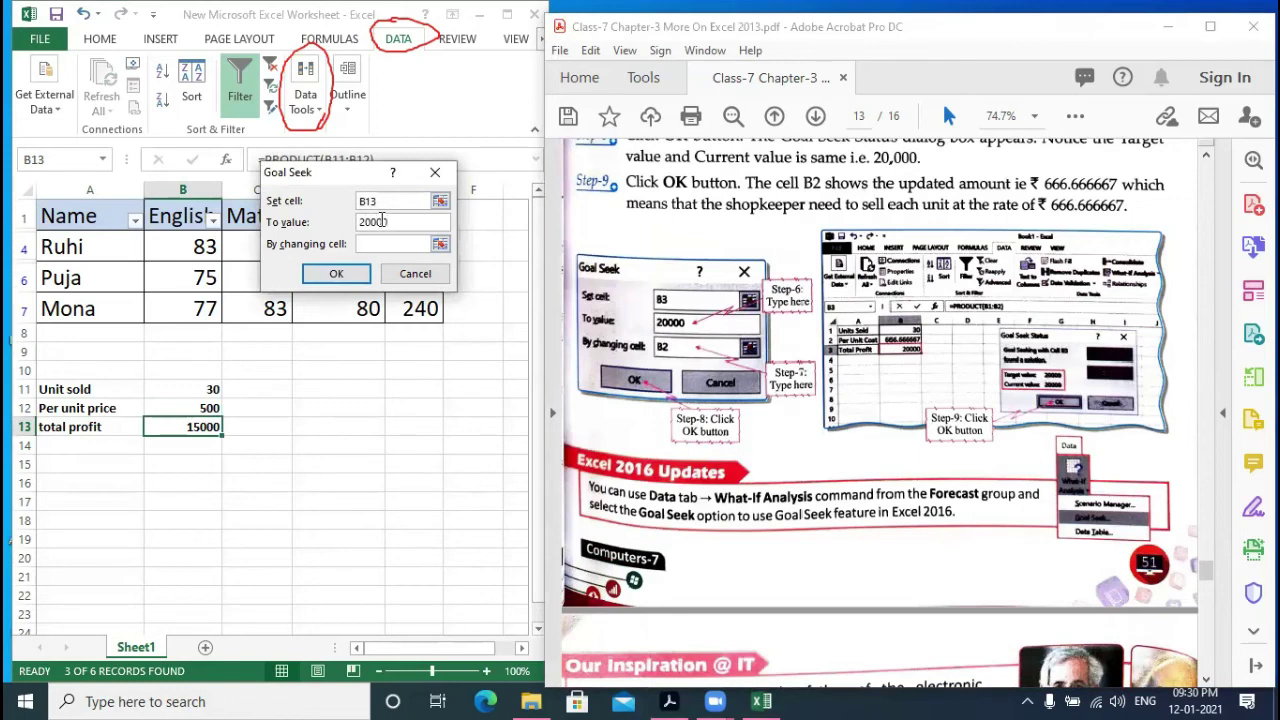
left_click(372, 243)
left_click(385, 243)
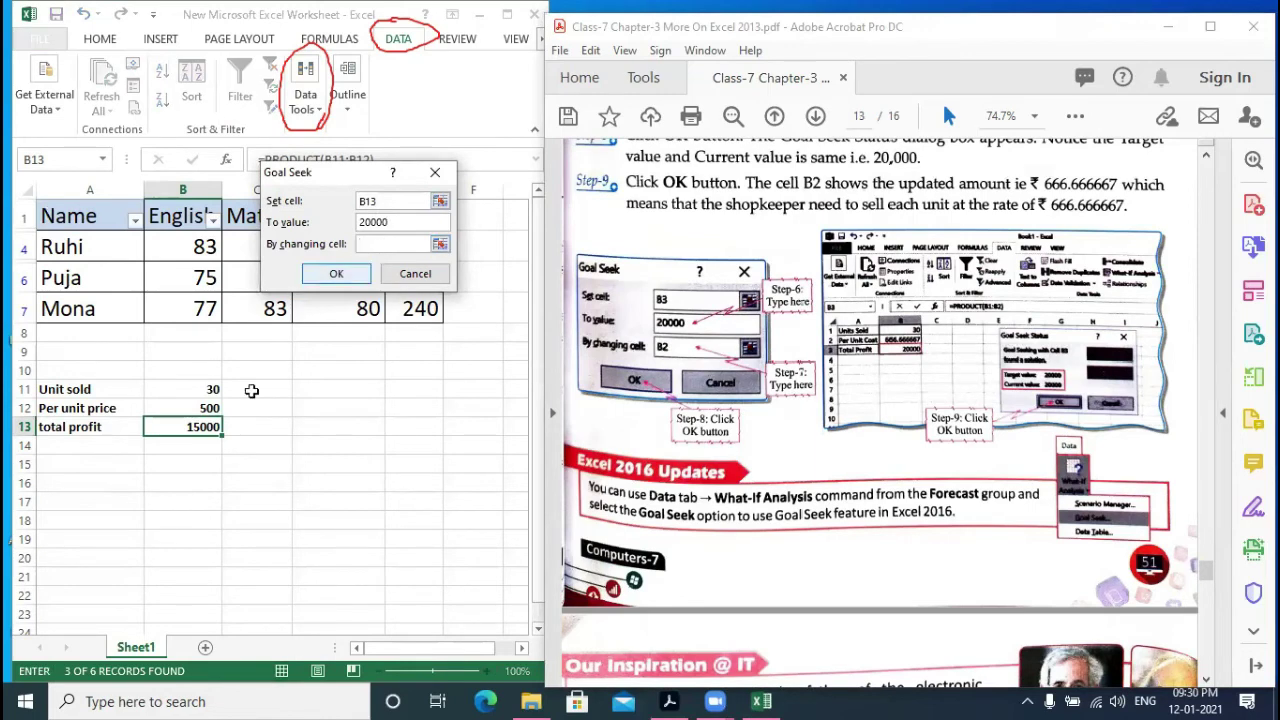
left_click(205, 390)
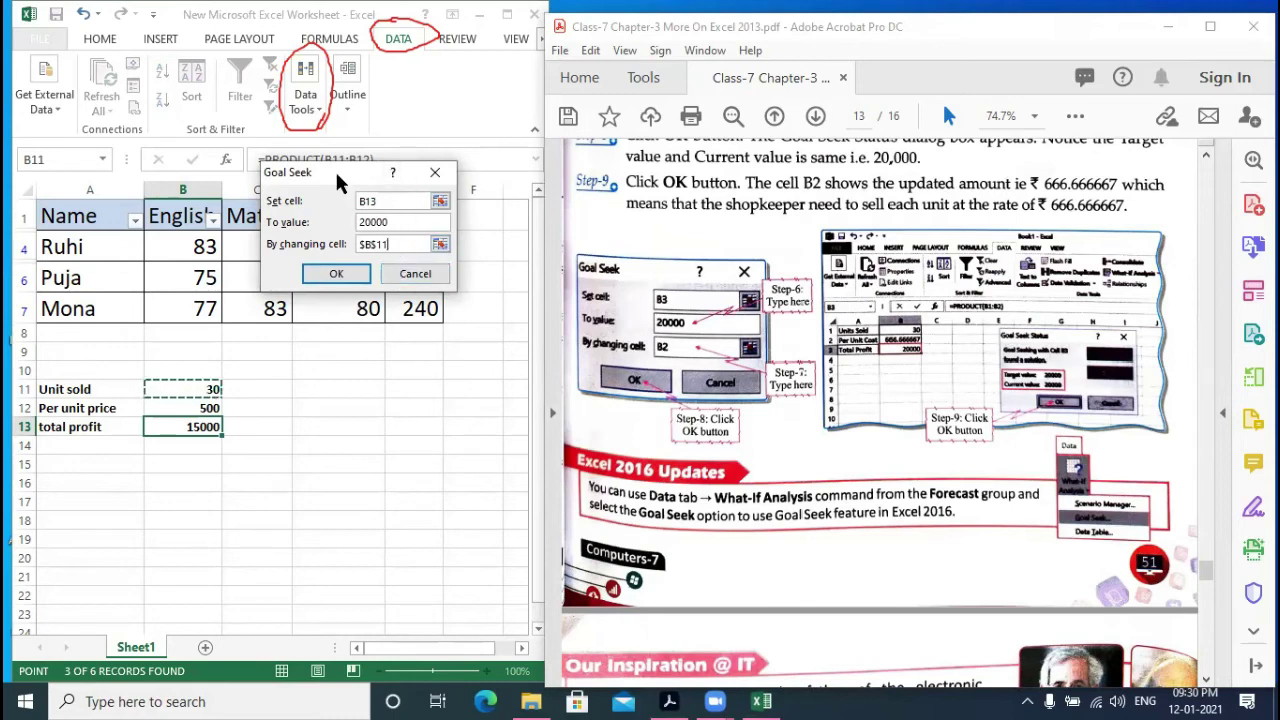
key("BackSpace")
key("BackSpace")
key("BackSpace")
key("BackSpace")
key("BackSpace")
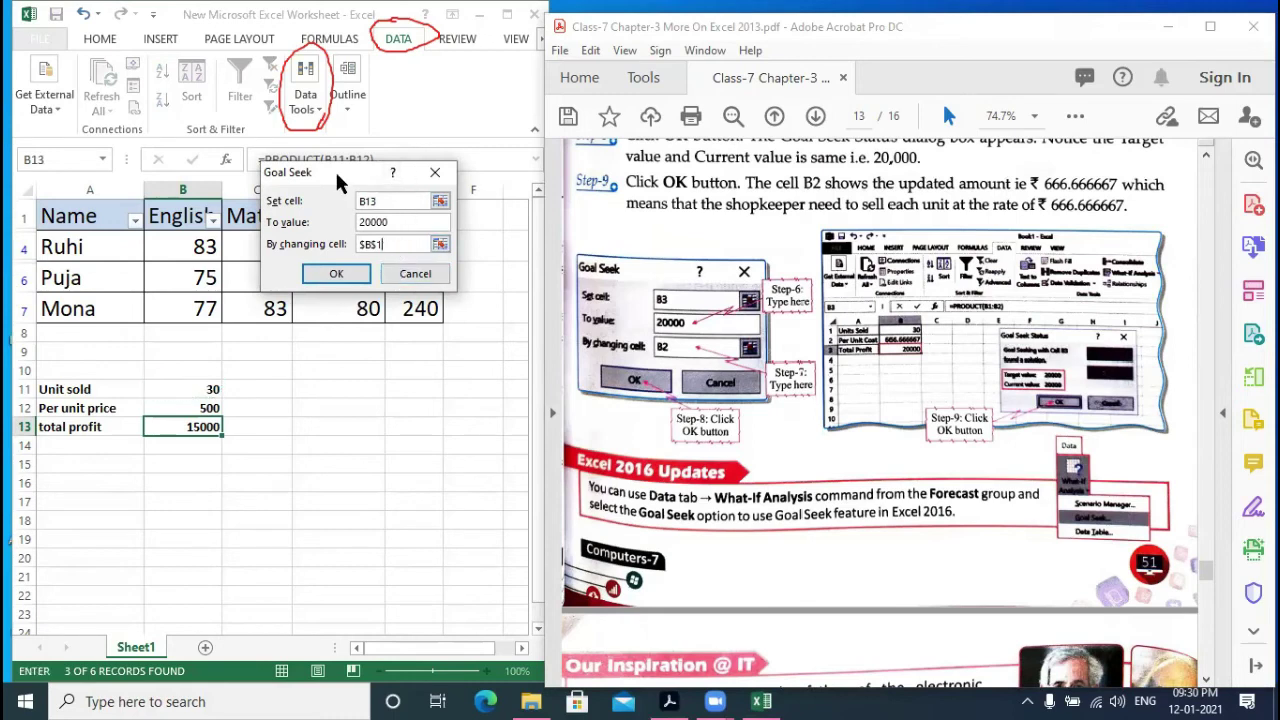
type("B11")
- Run Goal Seek, circle the target and current values in its status, and accept the solution
left_click(344, 273)
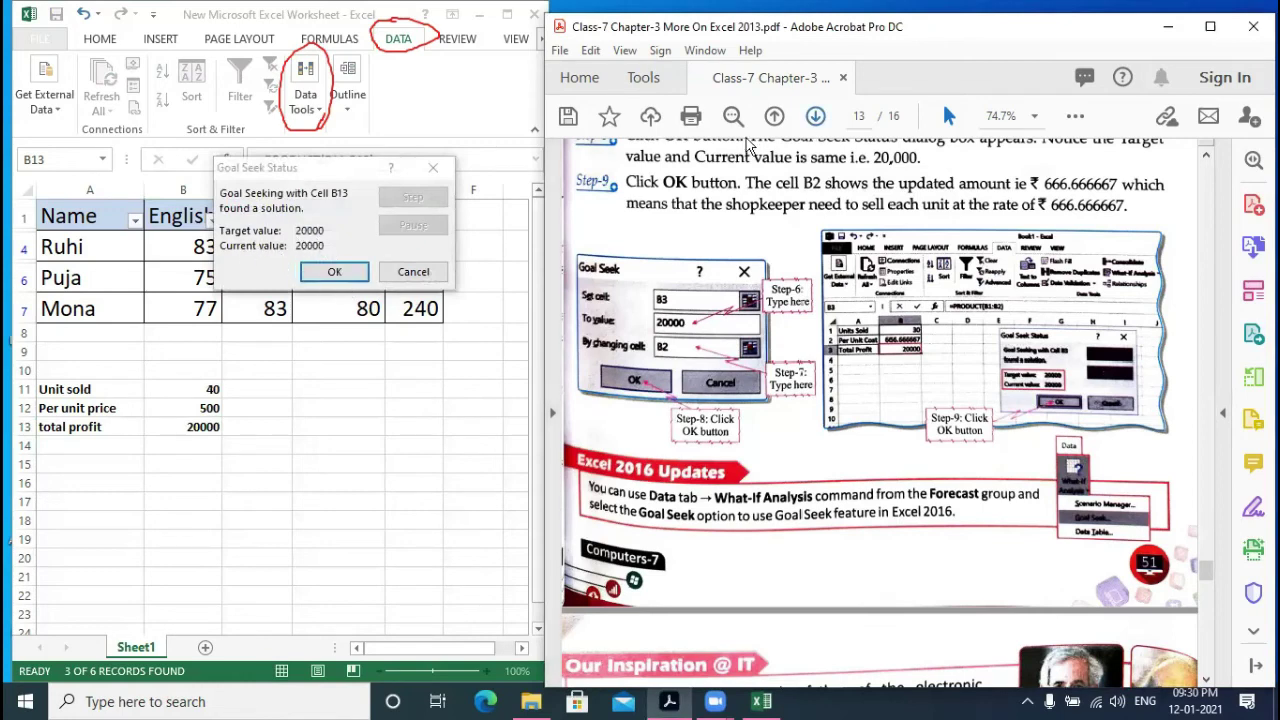
mouse_move(336, 222)
left_mouse_down()
mouse_move(210, 202)
mouse_move(226, 252)
mouse_move(334, 234)
left_mouse_up()
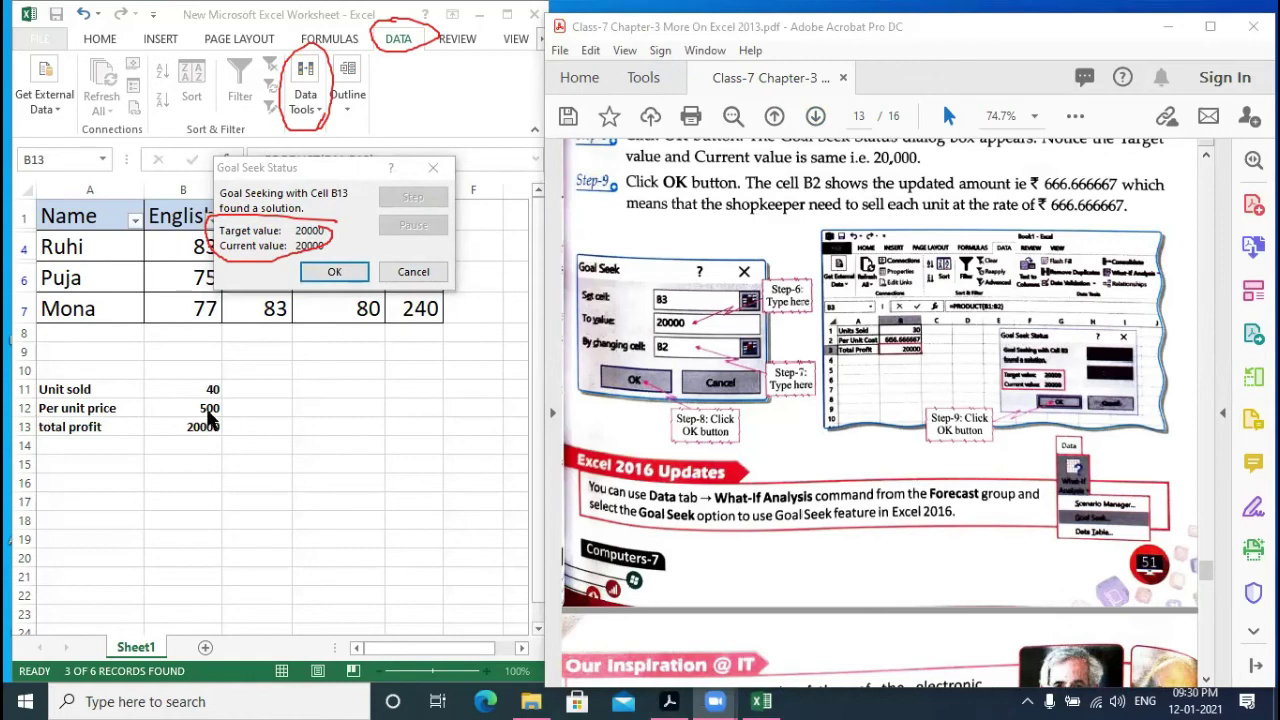
left_click(335, 273)
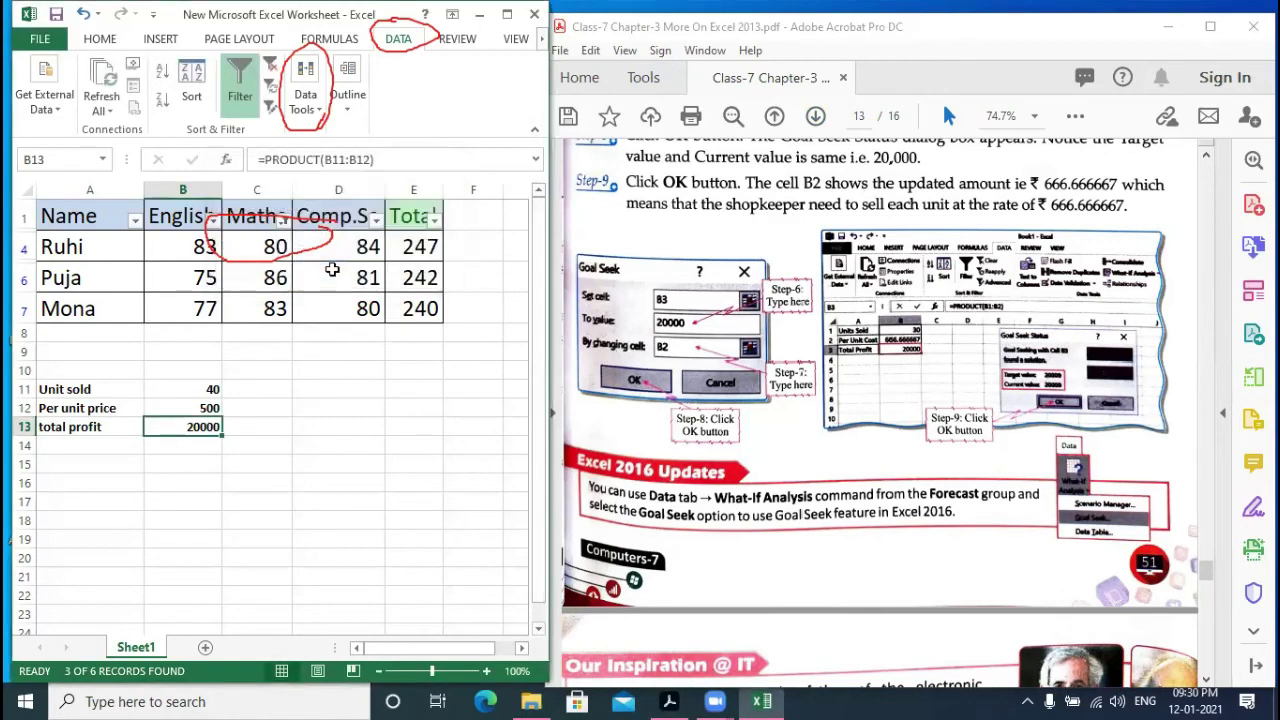
- Compare the worksheet's units sold and per unit price with Goal Seek steps 5 to 9 on page 13 of the PDF
scroll(270, 408, "down", 3)
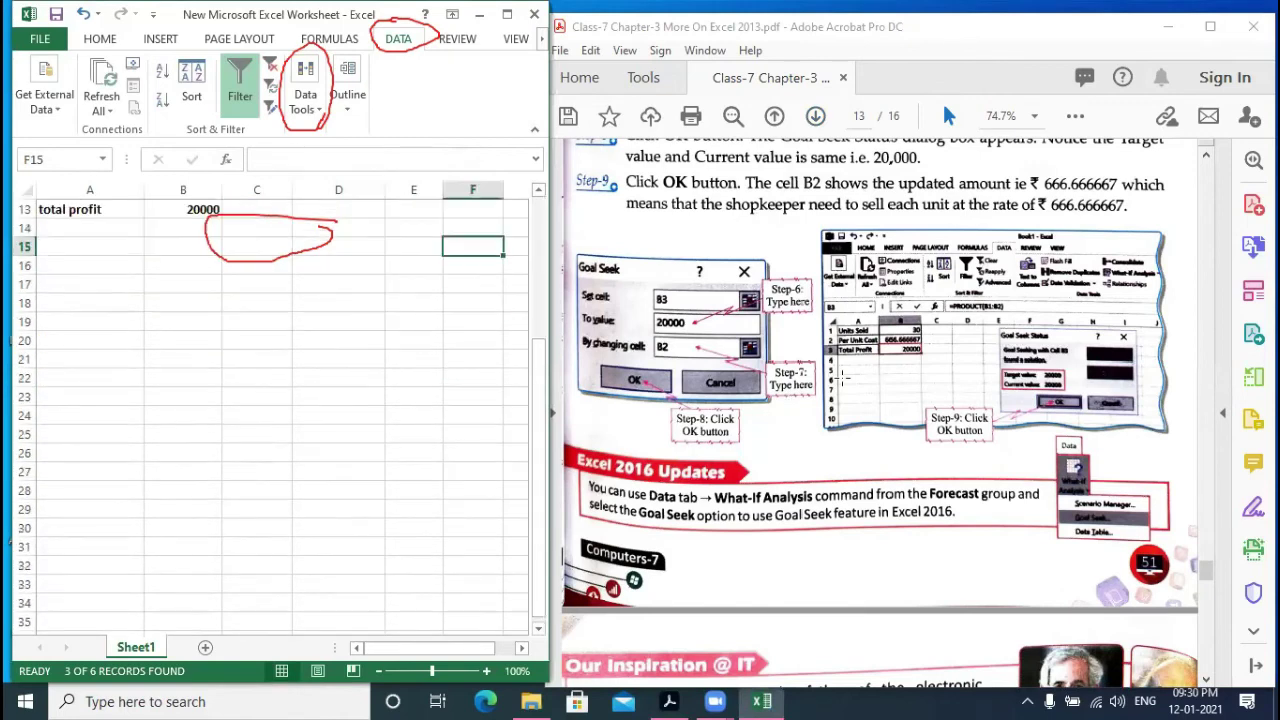
key("Left")
key("Up")
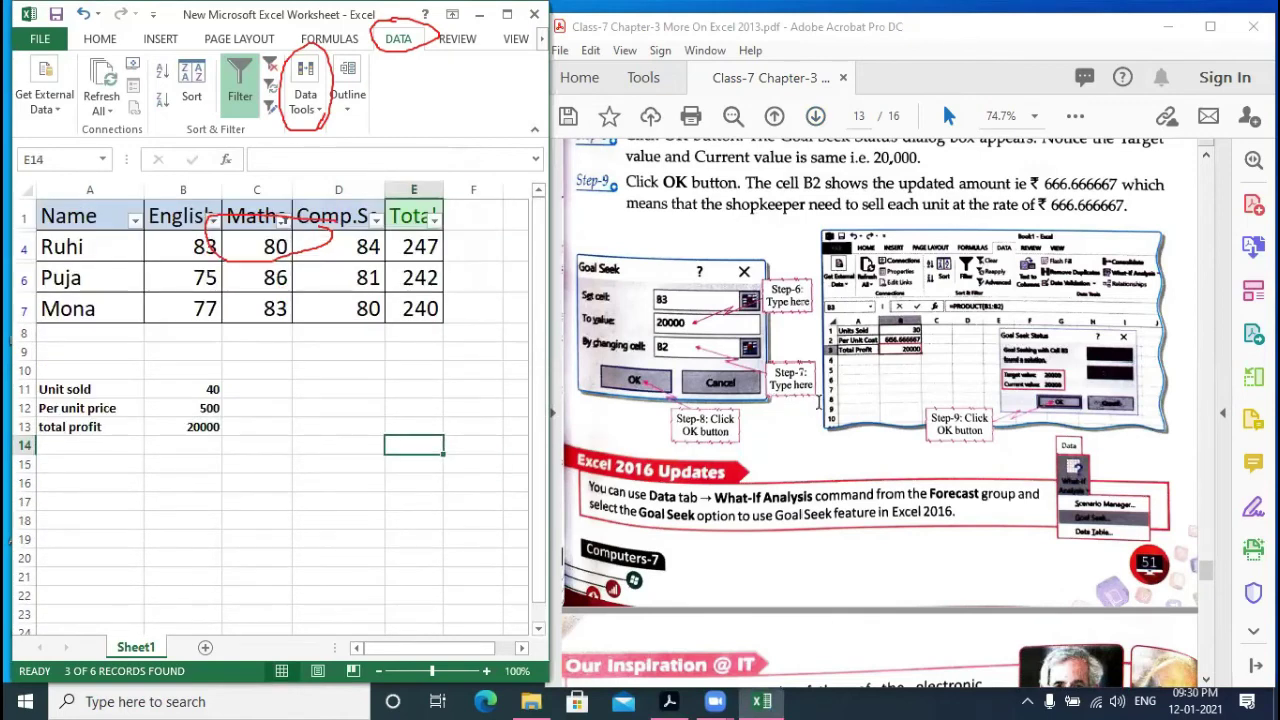
left_click(818, 402)
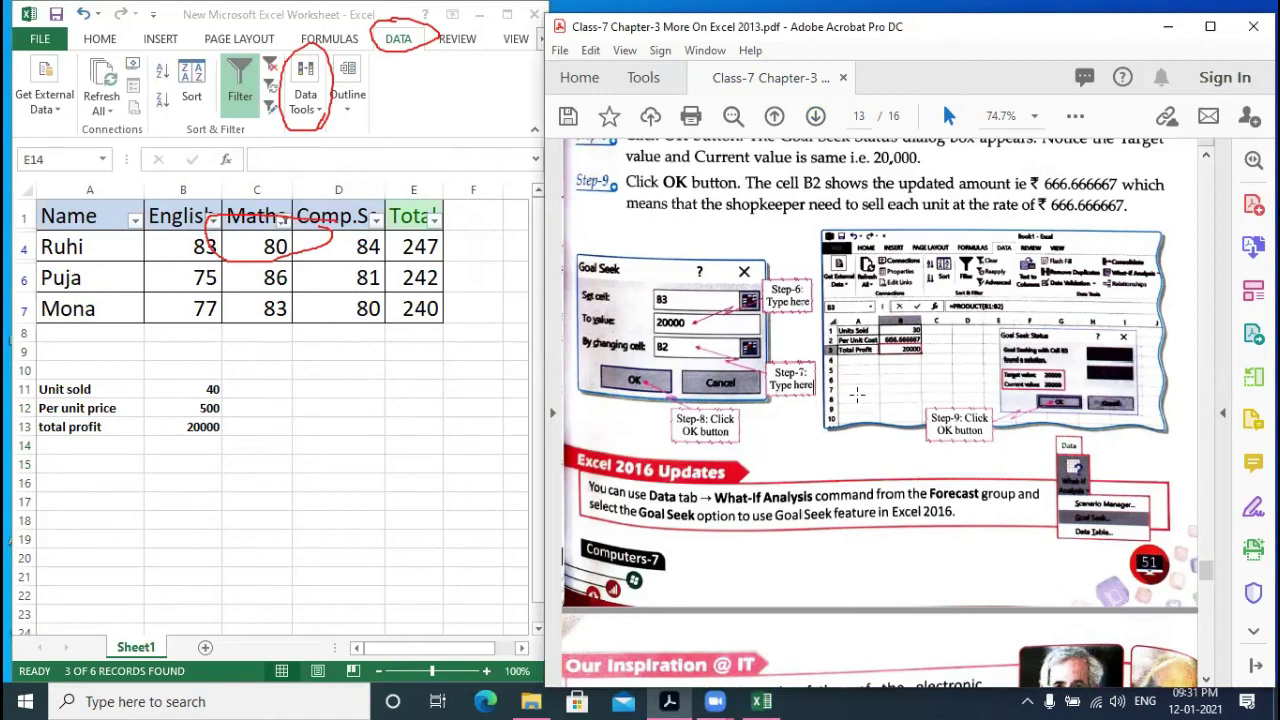
scroll(857, 395, "up", 2)
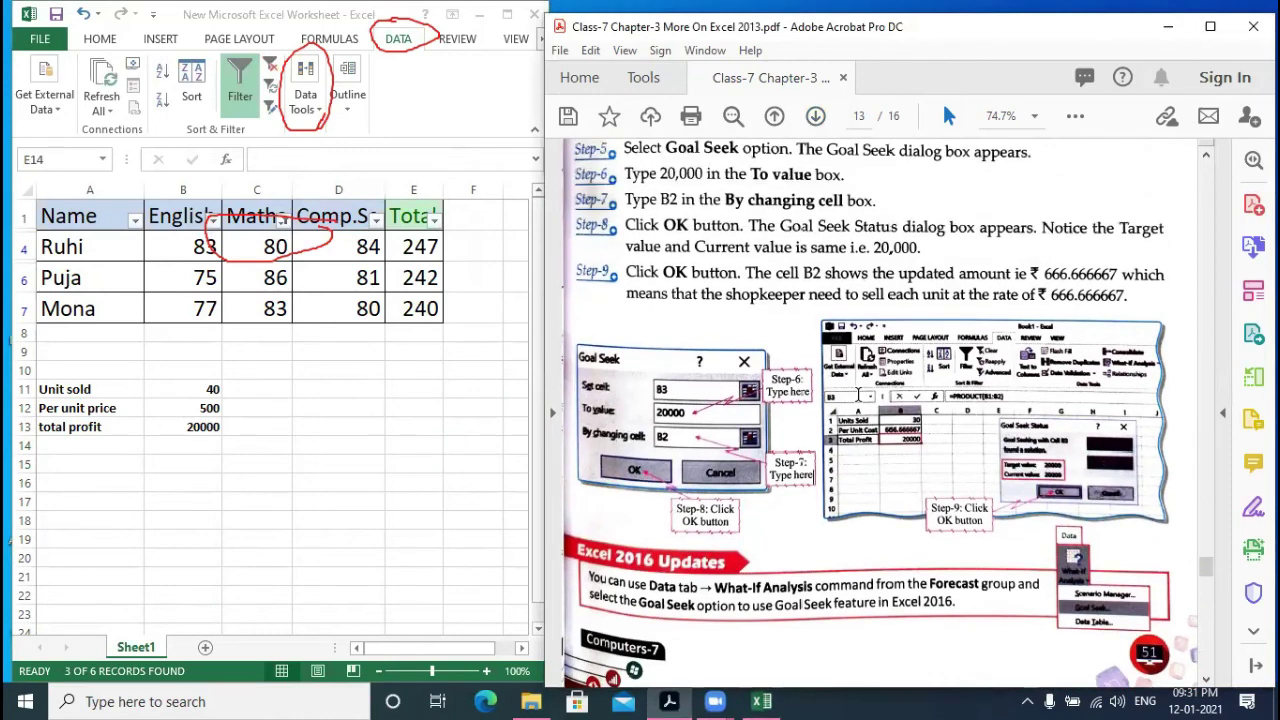
key("alt+Tab")
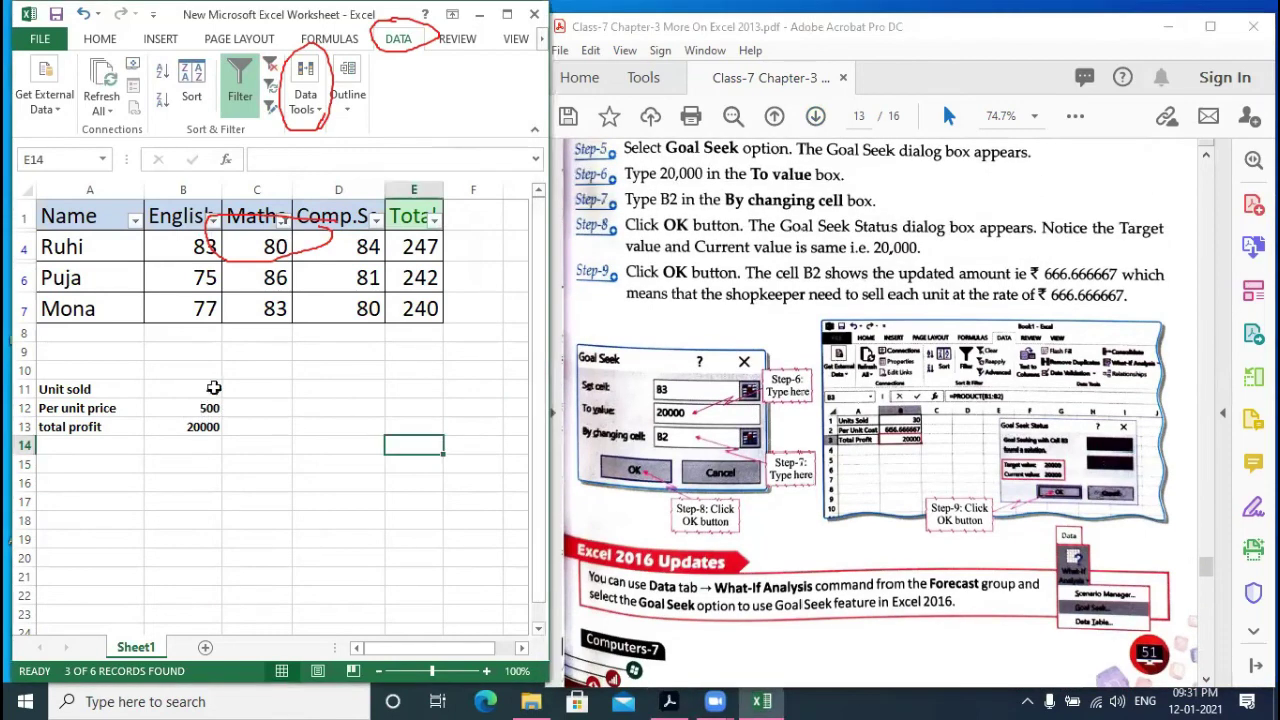
left_click(213, 387)
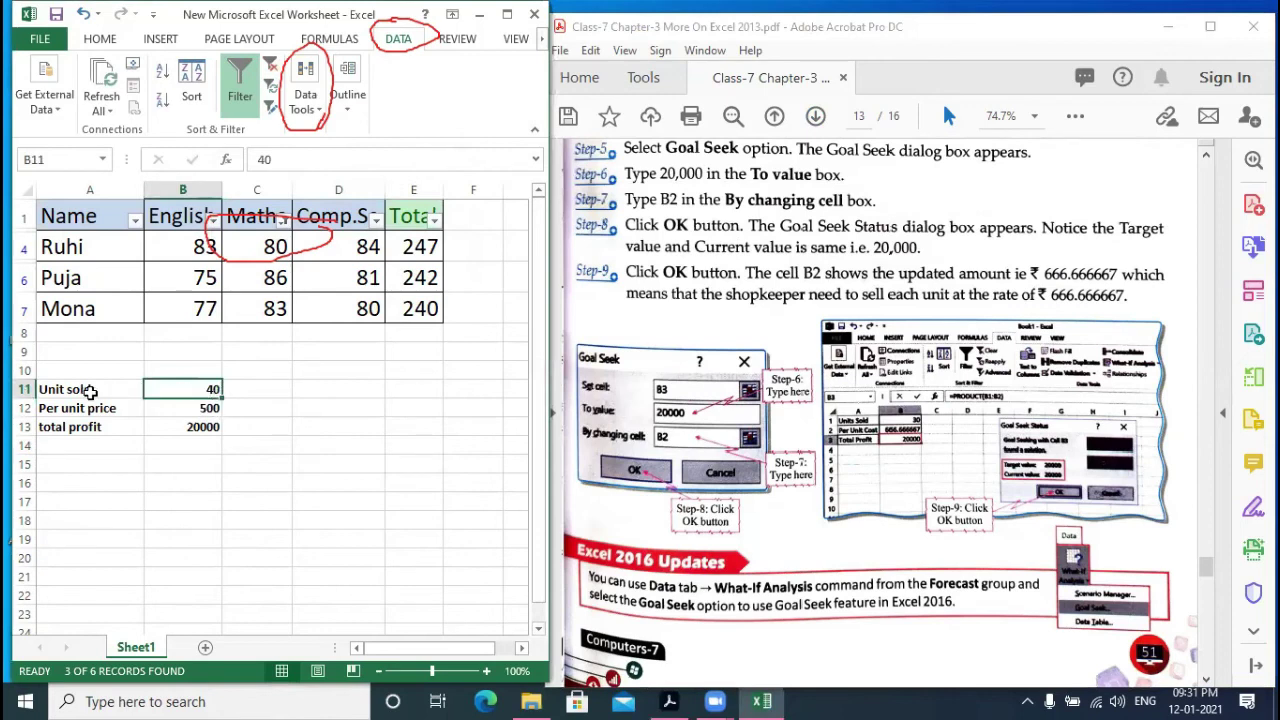
left_click(205, 408)
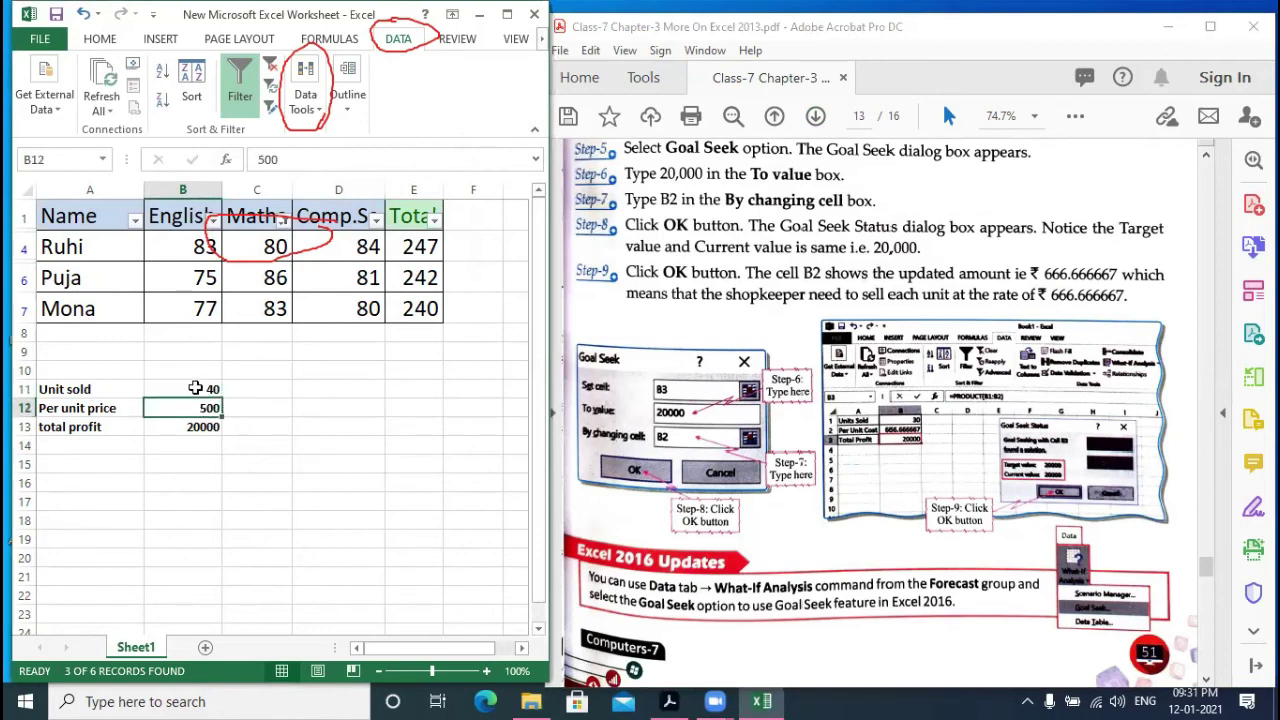
- Set the units sold in B11 back to 30
left_click(315, 112)
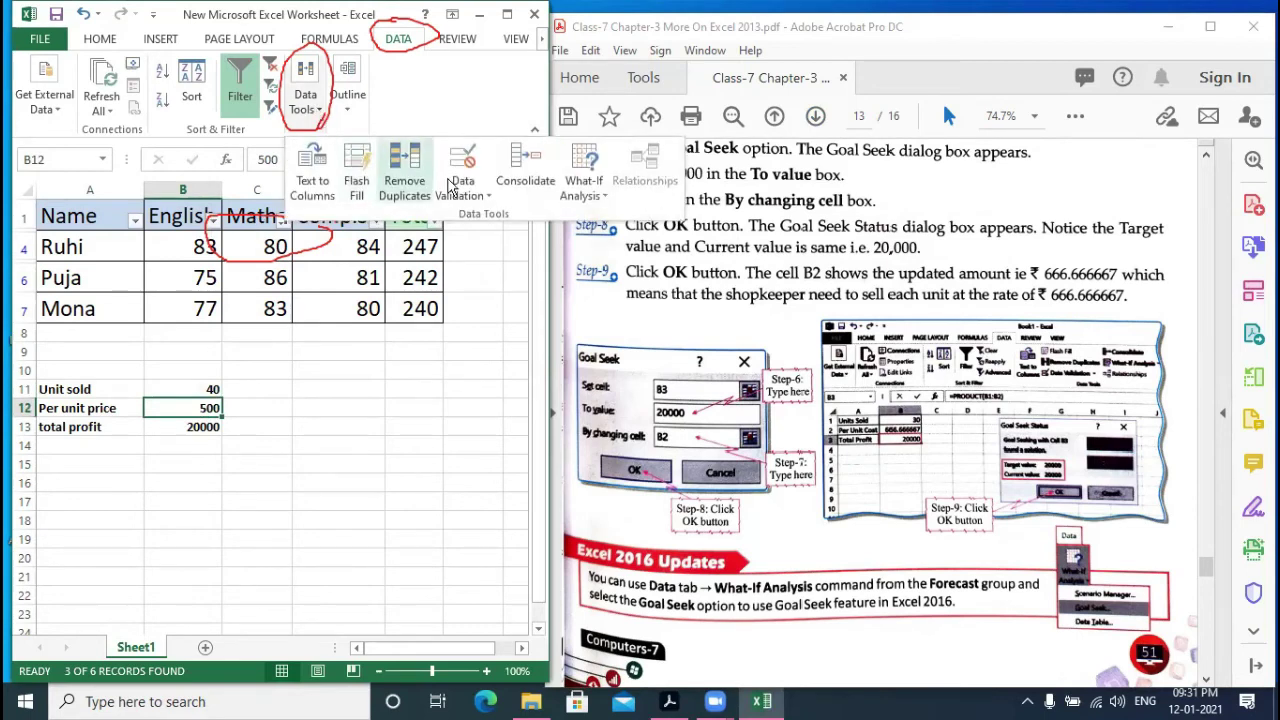
left_click(206, 385)
double_click(206, 385)
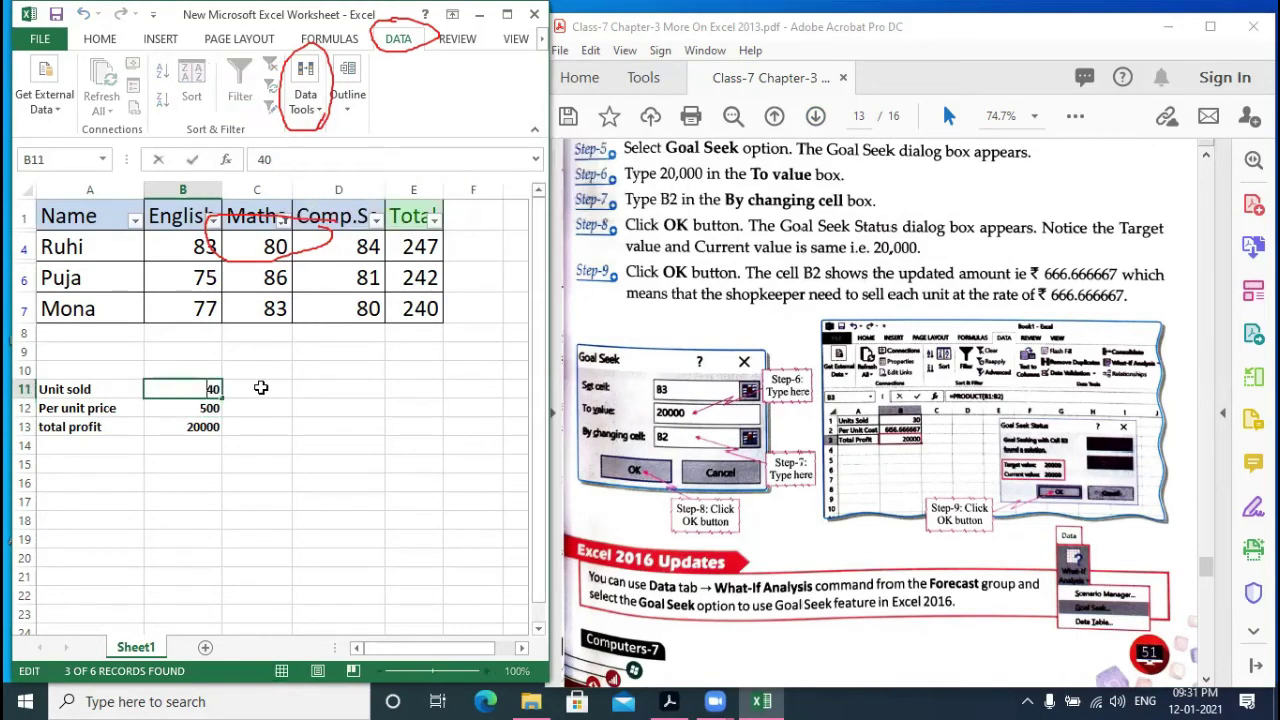
key("BackSpace")
type("3")
key("Return")
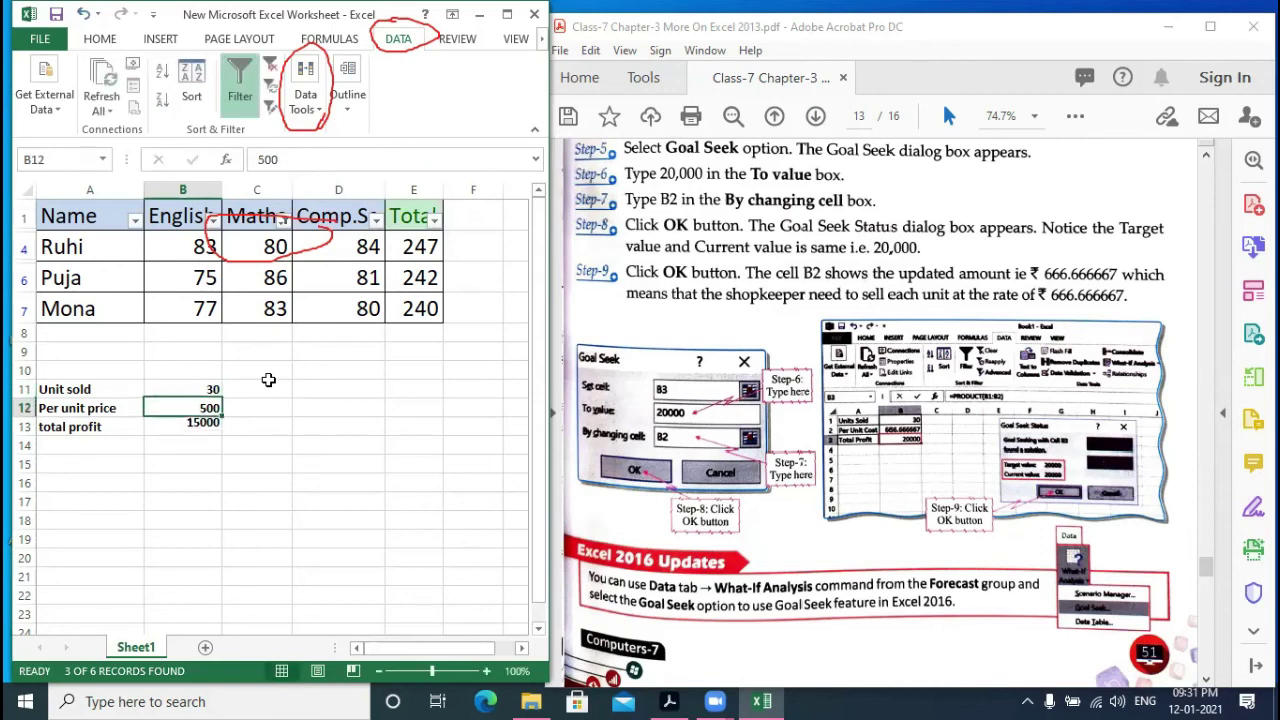
- Open Goal Seek for the total profit in B13 and set its target value to 20000
left_click(202, 427)
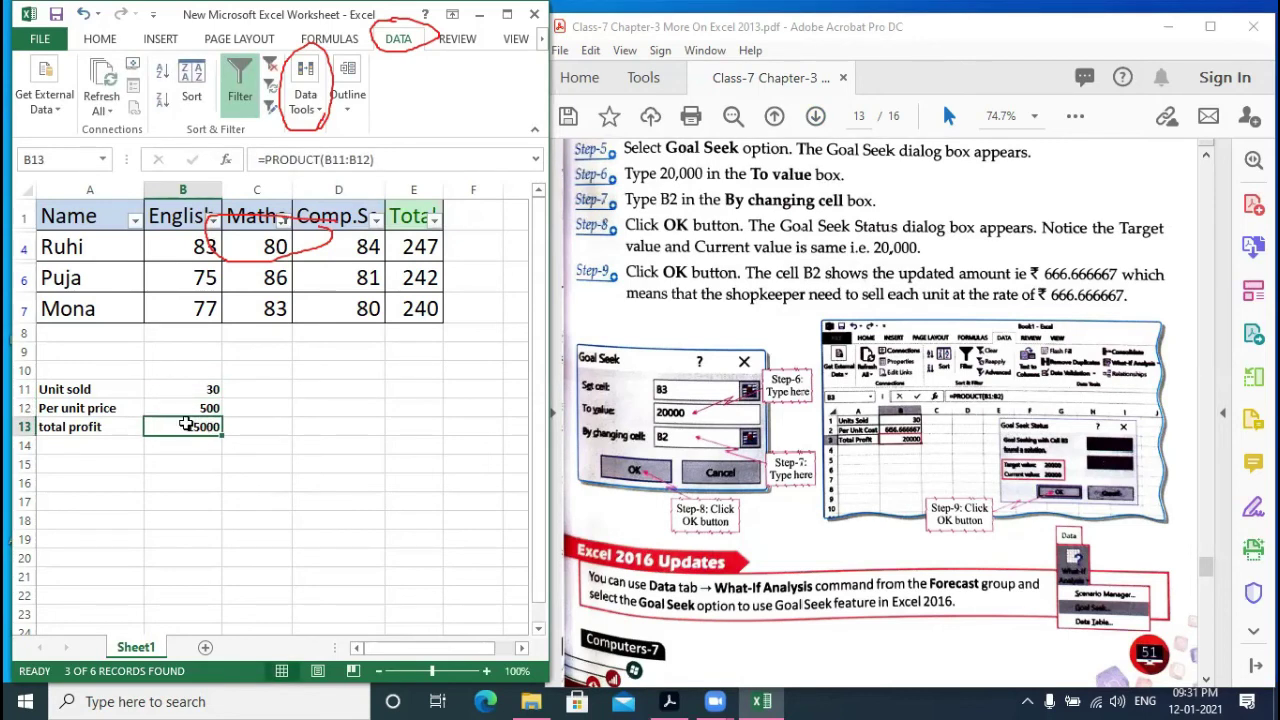
left_click(322, 118)
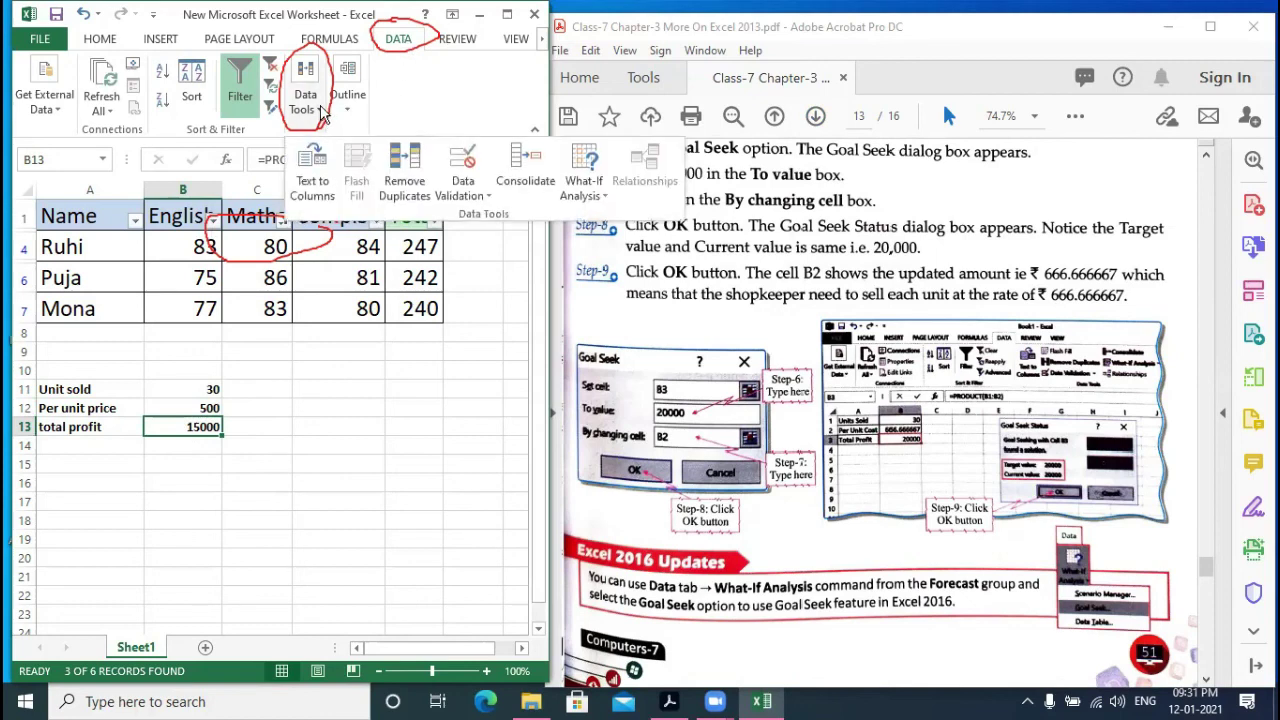
left_click(600, 192)
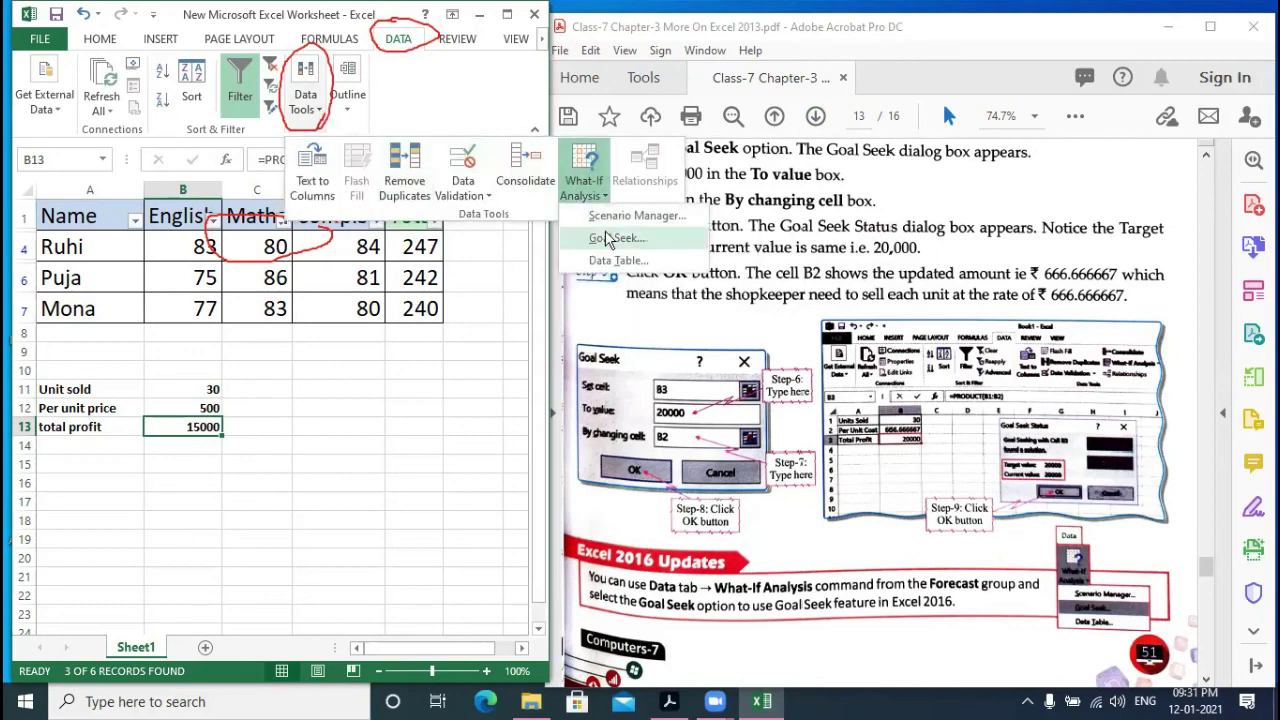
left_click(607, 238)
left_click(359, 214)
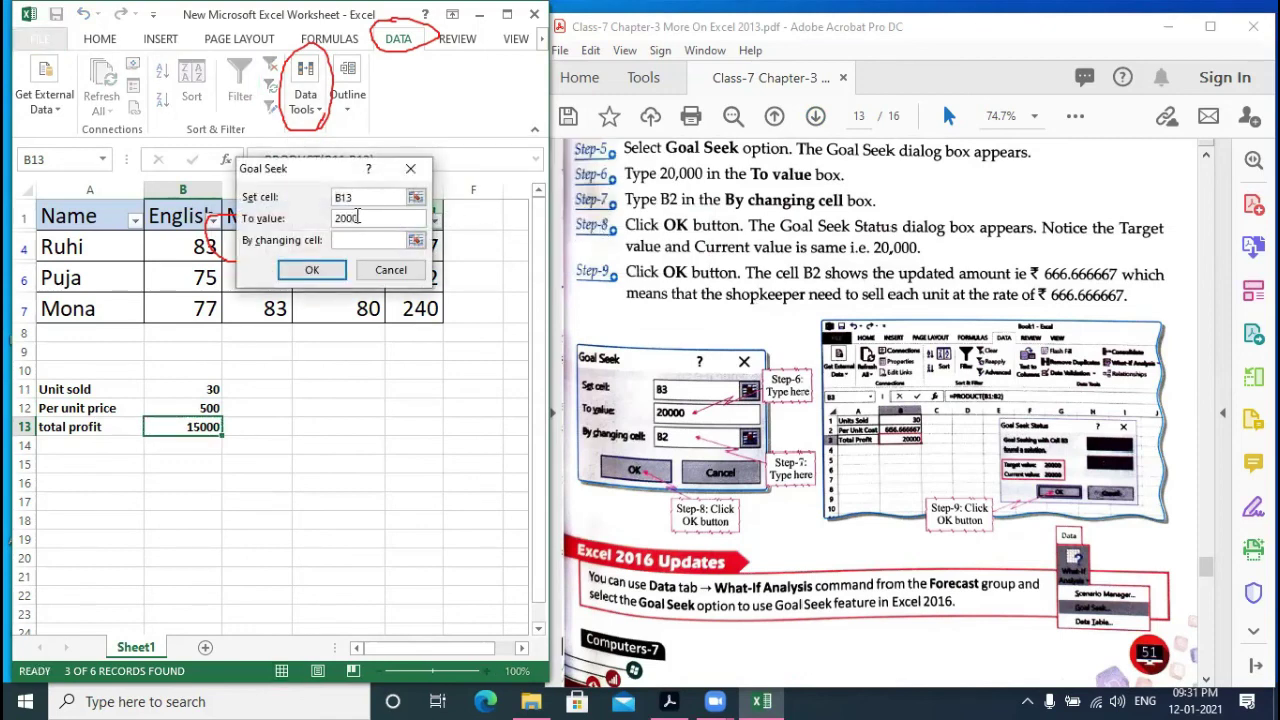
type("20000")
- Set the changing cell to the per unit price, B12, then run Goal Seek and accept the solution
left_click(198, 408)
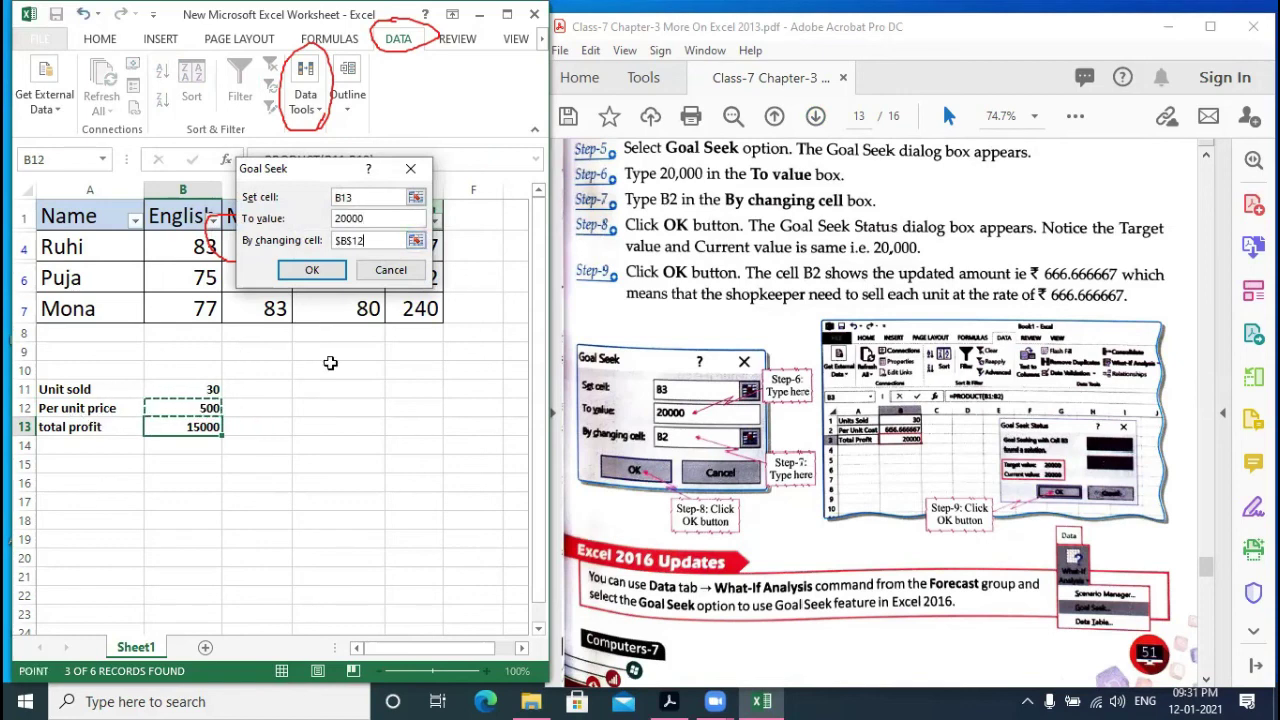
key("BackSpace")
key("BackSpace")
key("BackSpace")
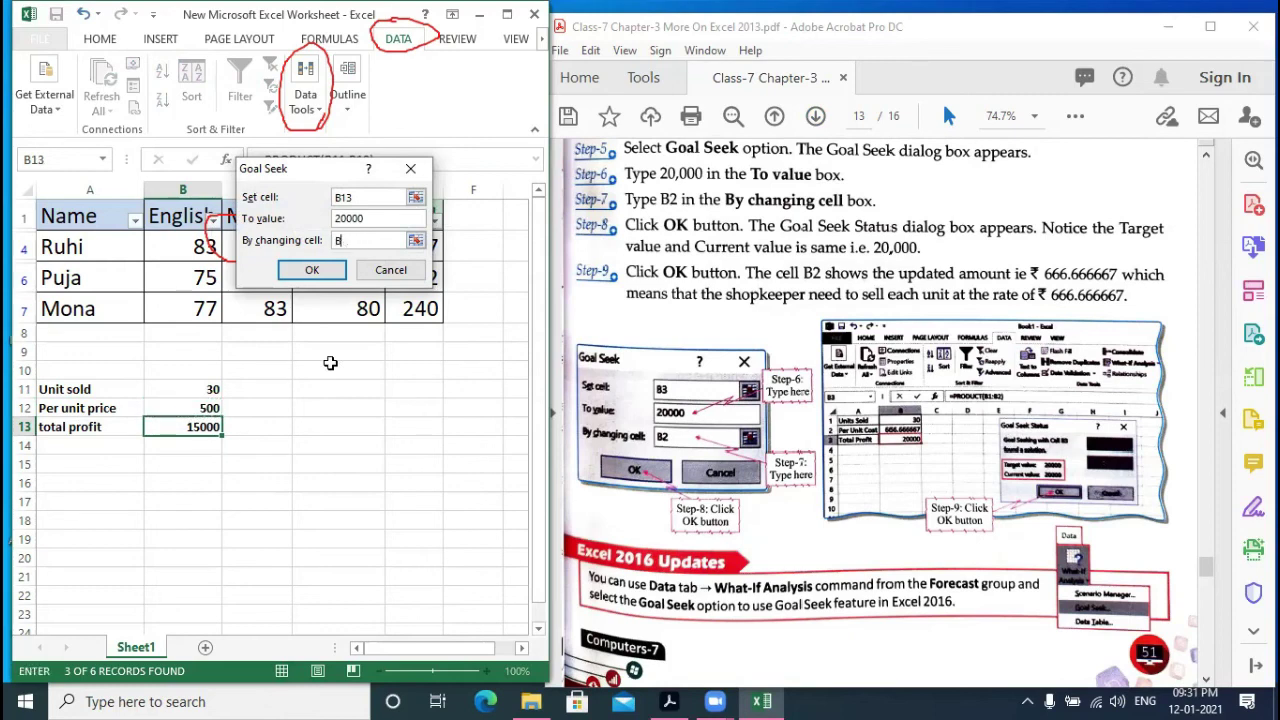
type("12")
left_click(328, 274)
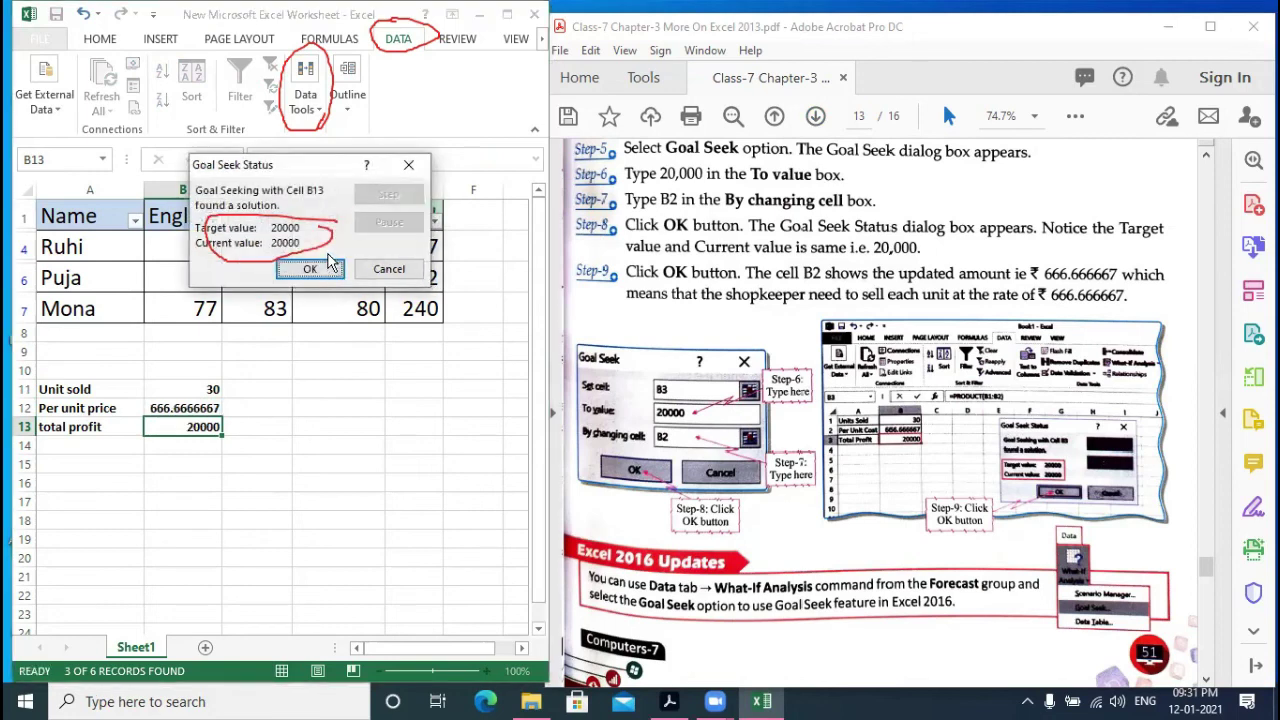
left_click(336, 276)
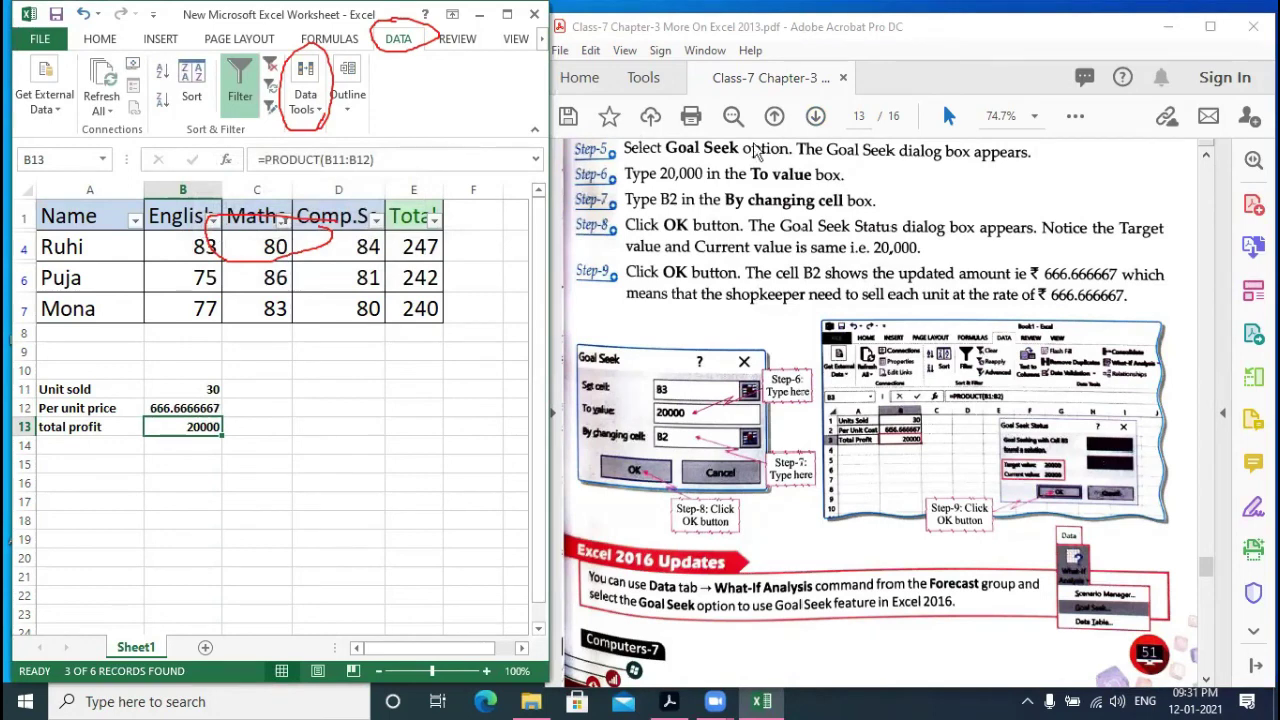
- Circle the per unit price in B12, clear all the annotations, and review the PDF's Goal Seek steps on page 13
mouse_move(214, 398)
left_mouse_down()
mouse_move(126, 400)
mouse_move(170, 416)
mouse_move(231, 412)
left_mouse_up()
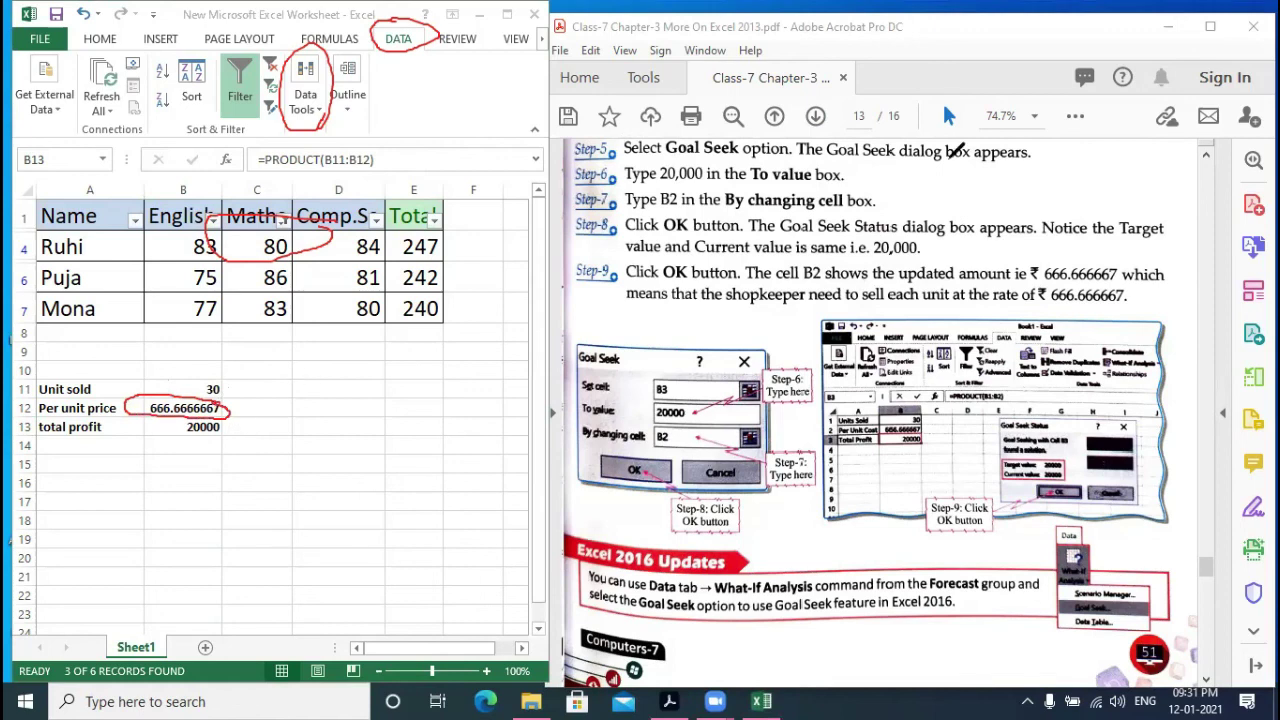
left_click(1119, 139)
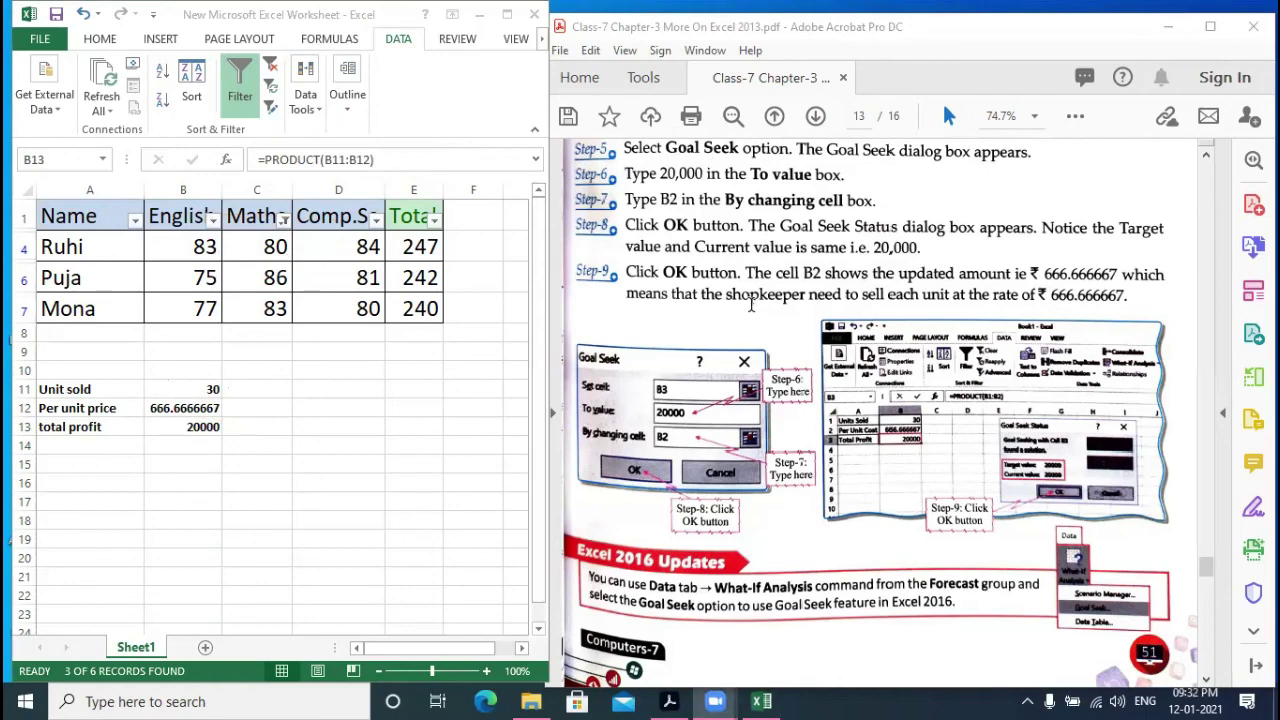
scroll(751, 304, "down", 5)
scroll(751, 304, "up", 6)
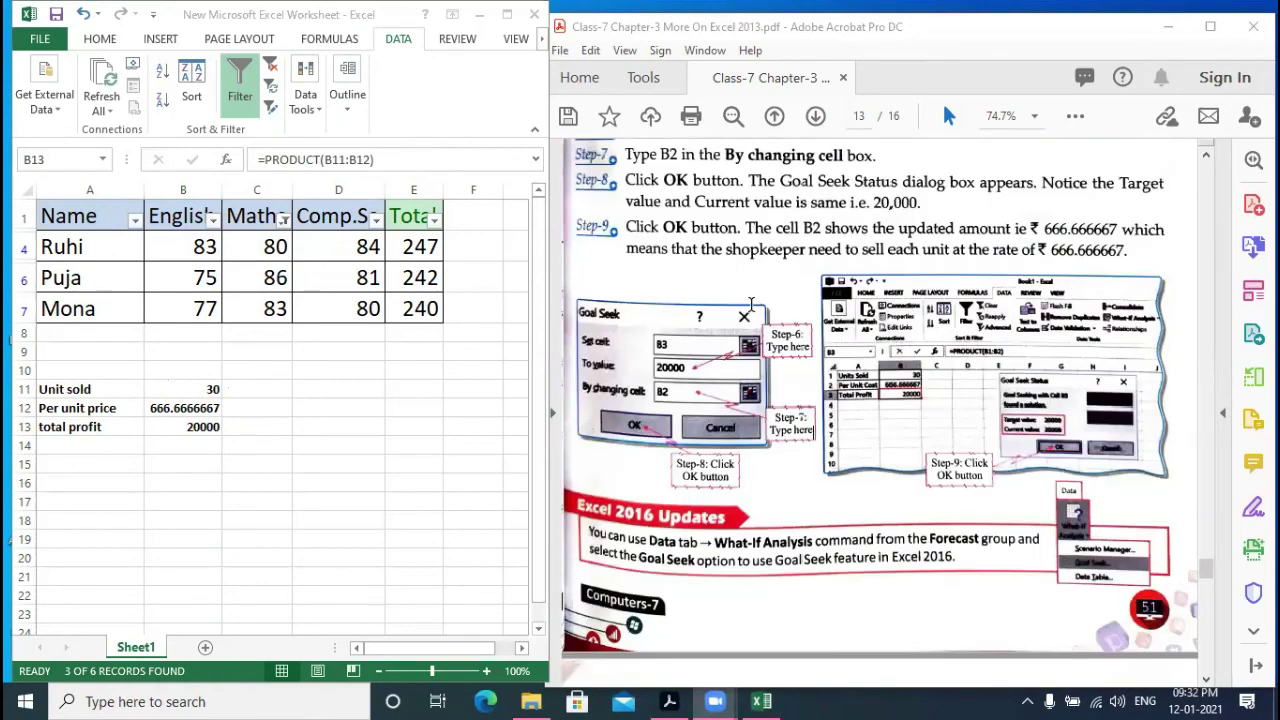
scroll(751, 304, "up", 15)
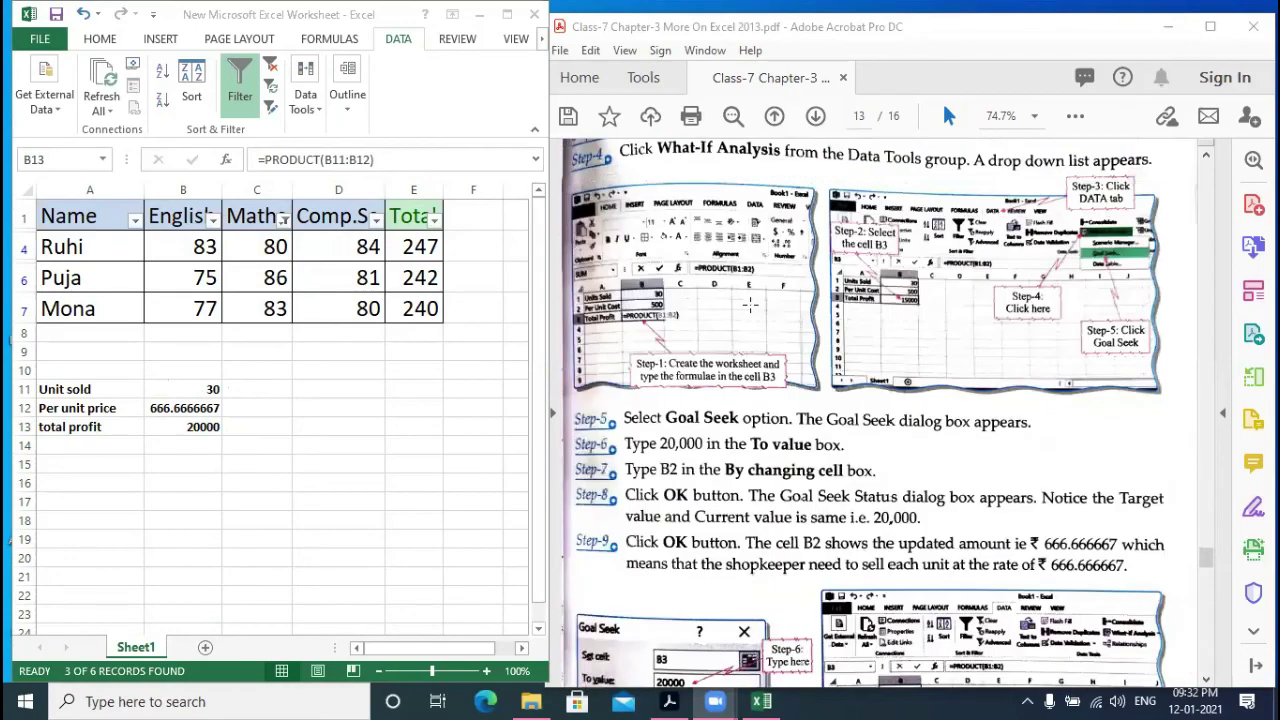